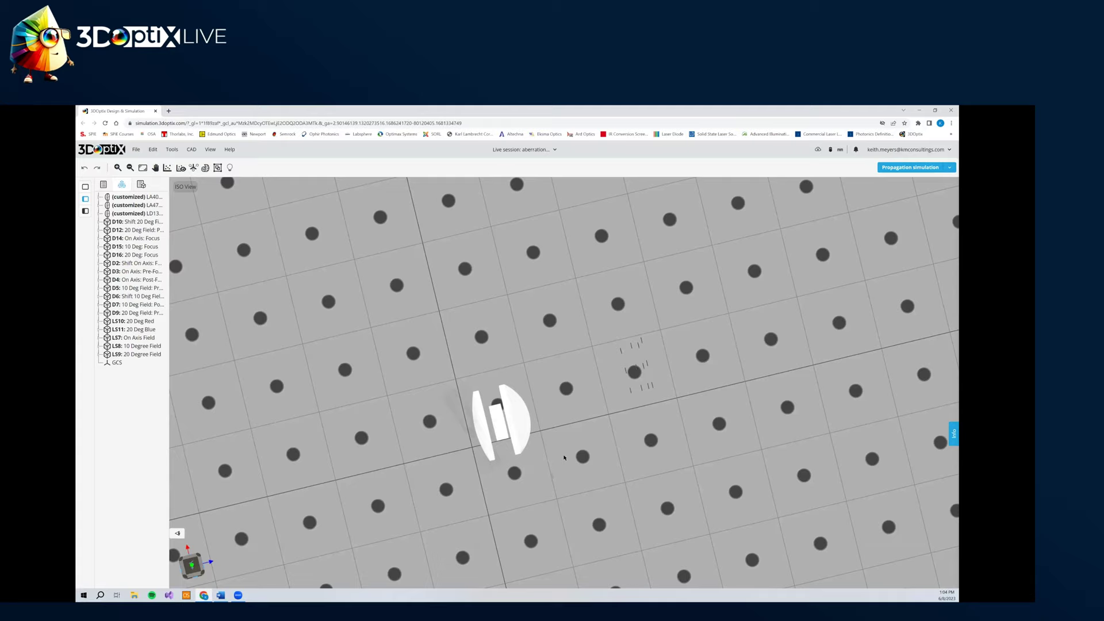
# - Examine the three-lens assembly and the detector planes behind it at closer range and from different angles
pyautogui.scroll(3, 564, 457)
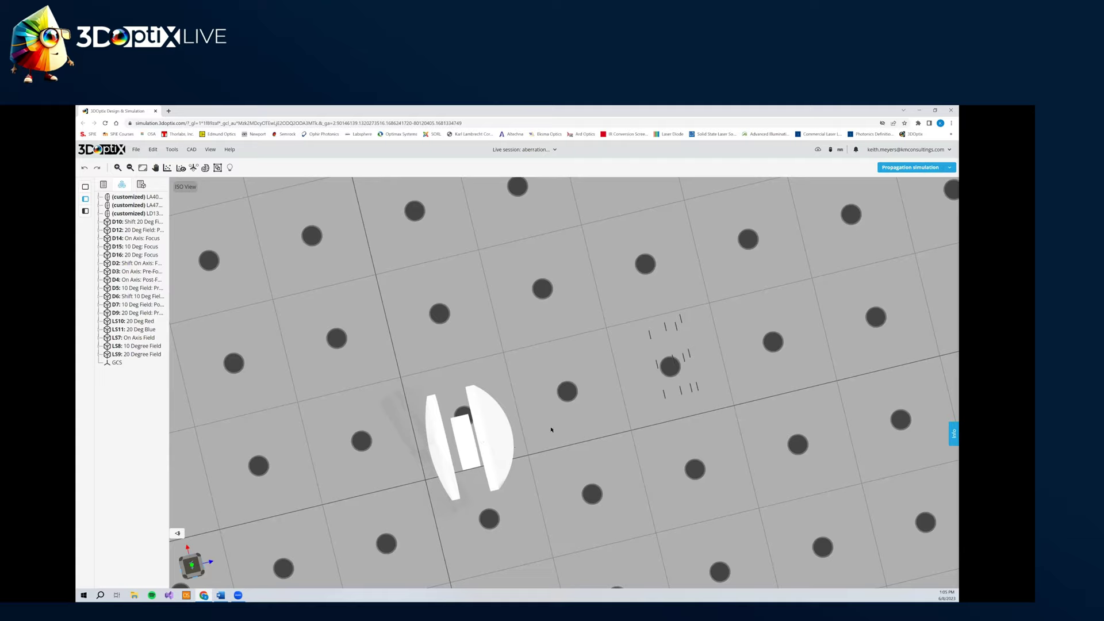
pyautogui.scroll(2, 446, 465)
pyautogui.moveTo(407, 457); pyautogui.dragTo(405, 434)
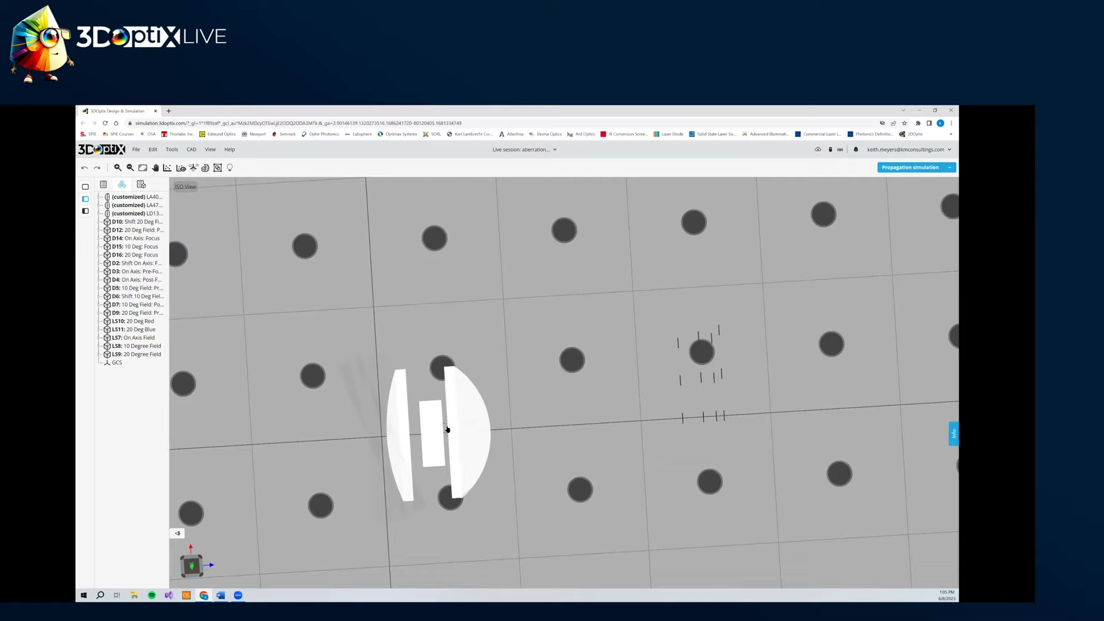
pyautogui.moveTo(459, 412); pyautogui.dragTo(444, 437)
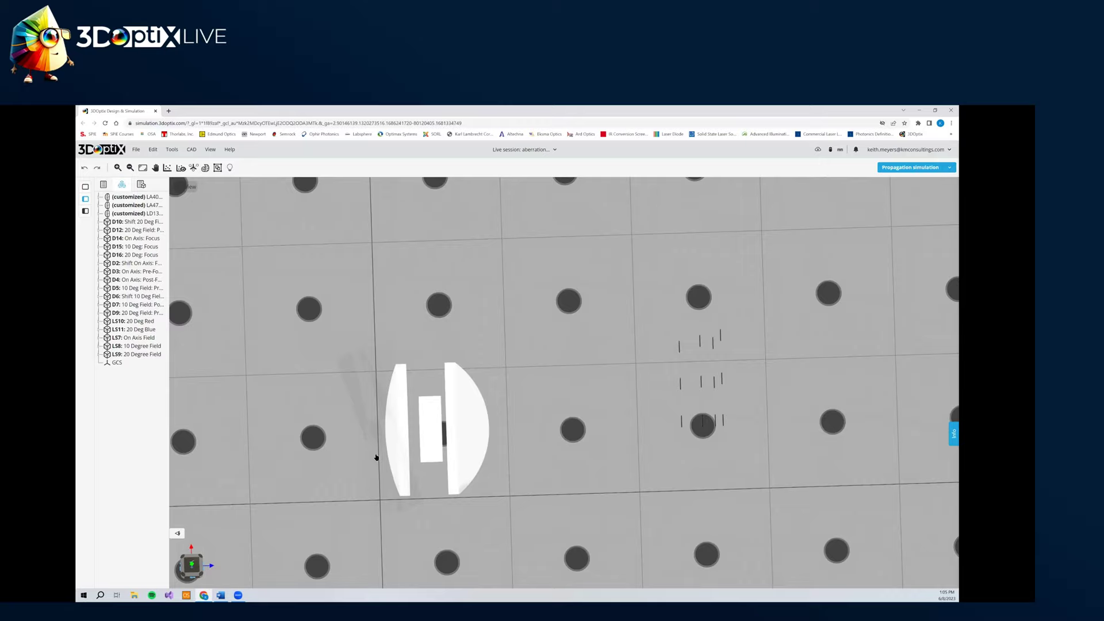
pyautogui.moveTo(556, 450); pyautogui.dragTo(580, 428, button='middle')
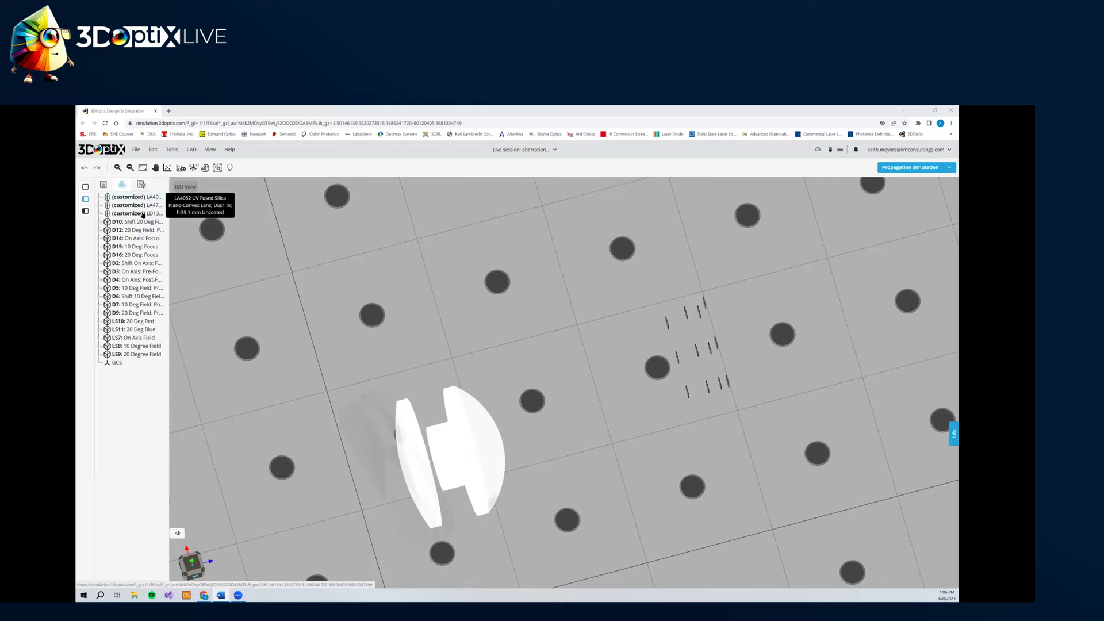
# - Review the On Axis Field light source's position and rotation, source type and appearance settings
pyautogui.click(130, 338)
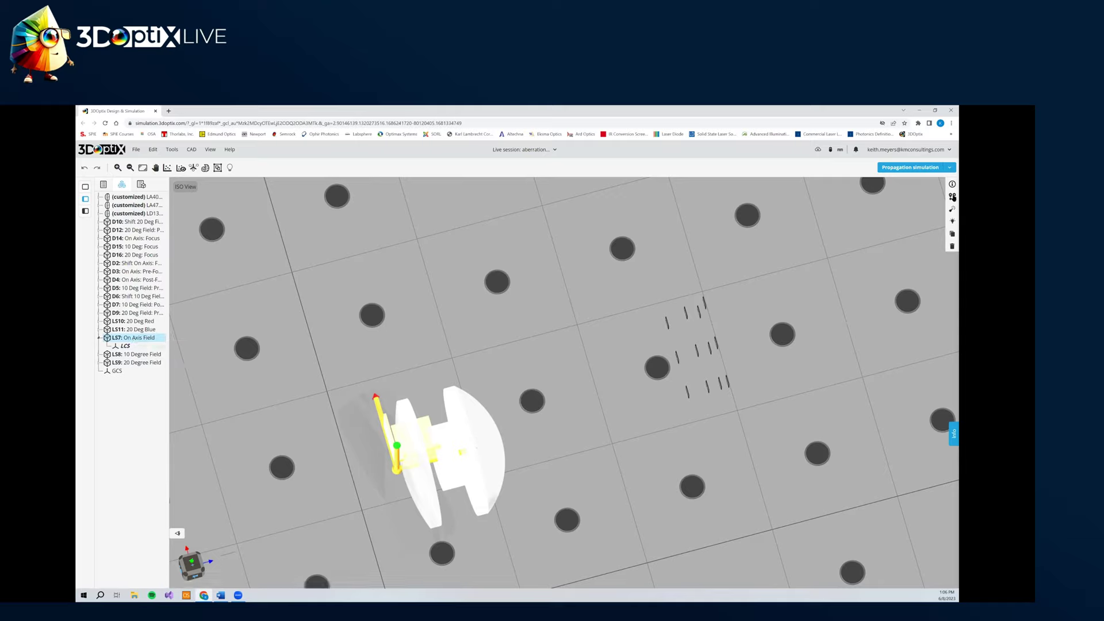
pyautogui.click(953, 197)
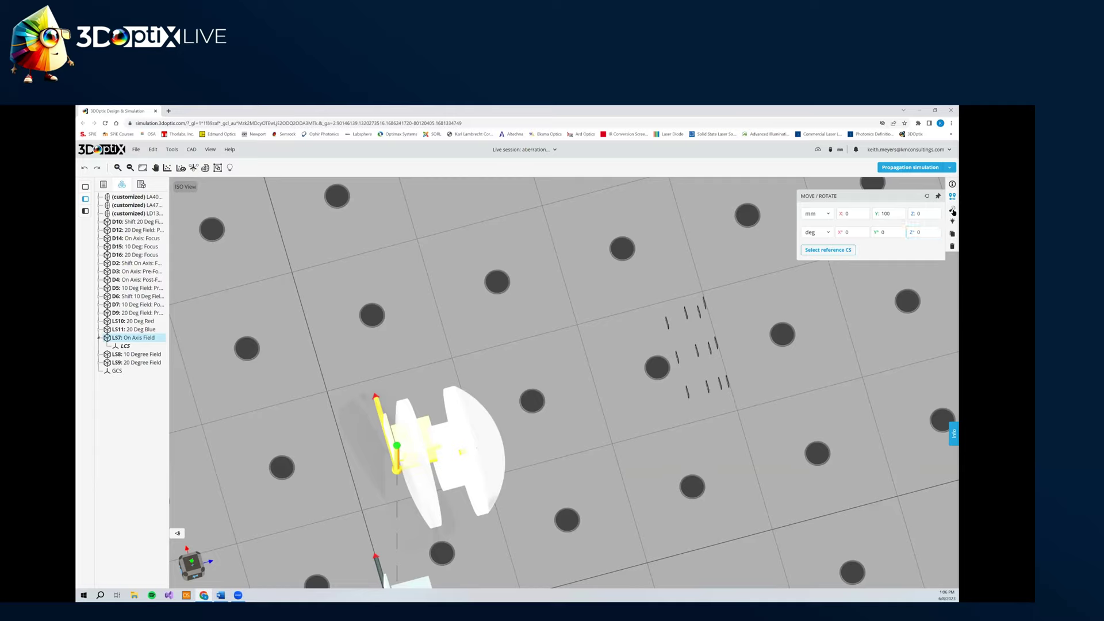
pyautogui.click(952, 208)
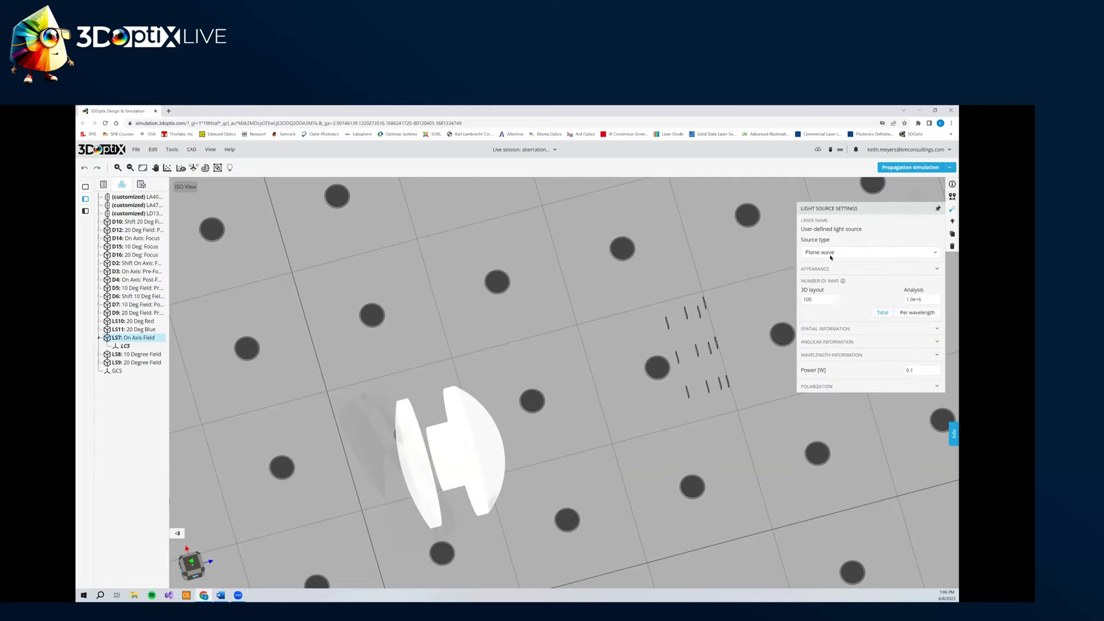
pyautogui.click(936, 269)
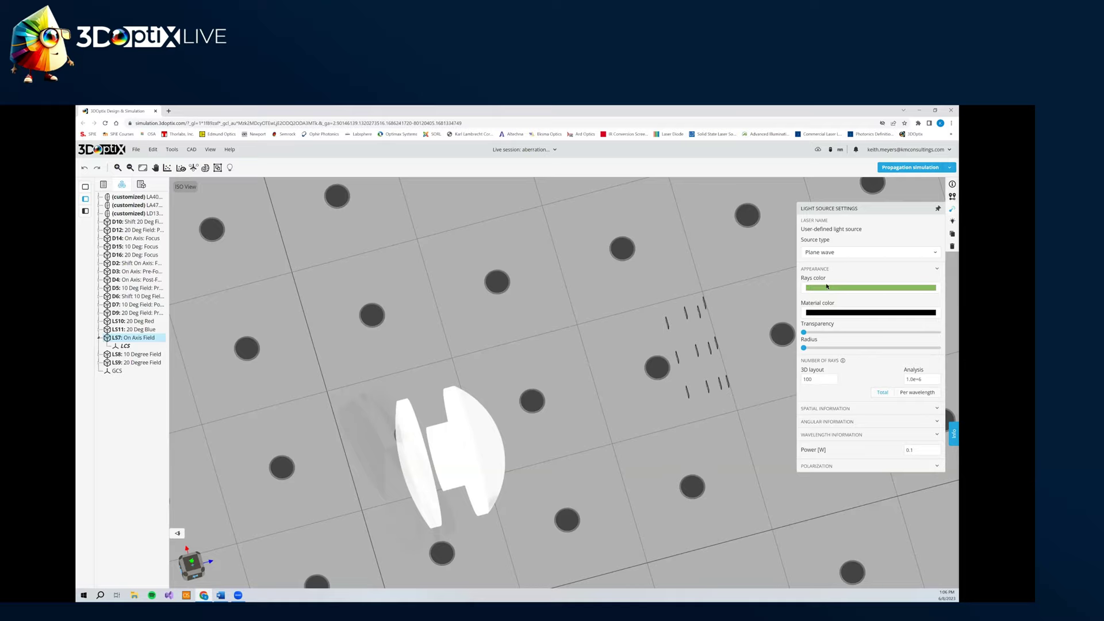
pyautogui.click(923, 268)
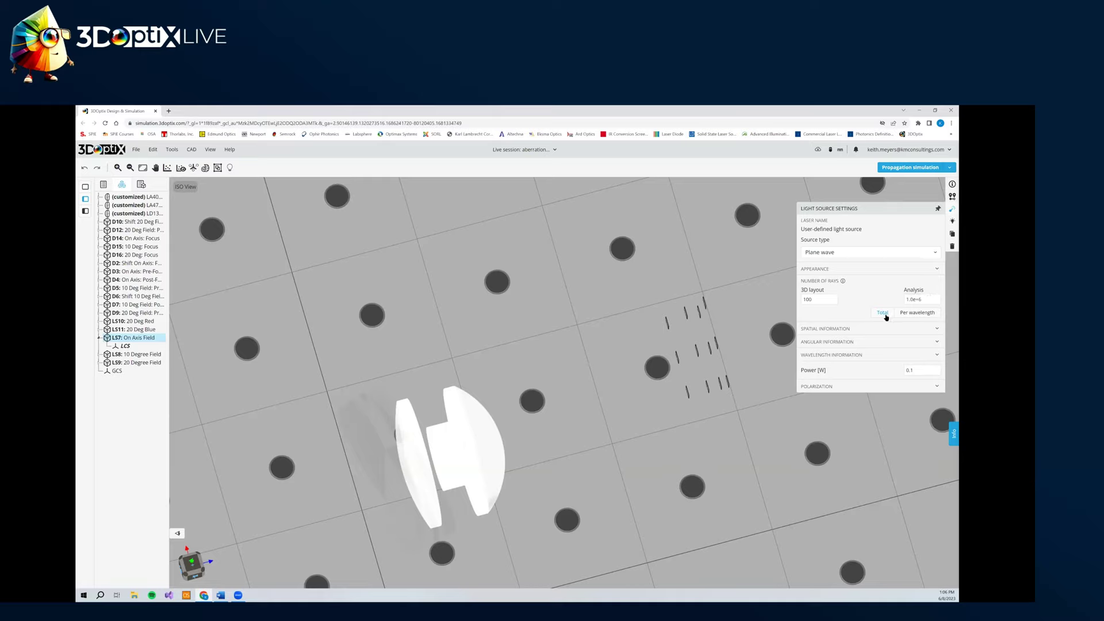
# - Check the Total and Per wavelength ray-count modes and the spatial information of the On Axis Field source
pyautogui.click(920, 314)
pyautogui.click(884, 315)
pyautogui.click(845, 328)
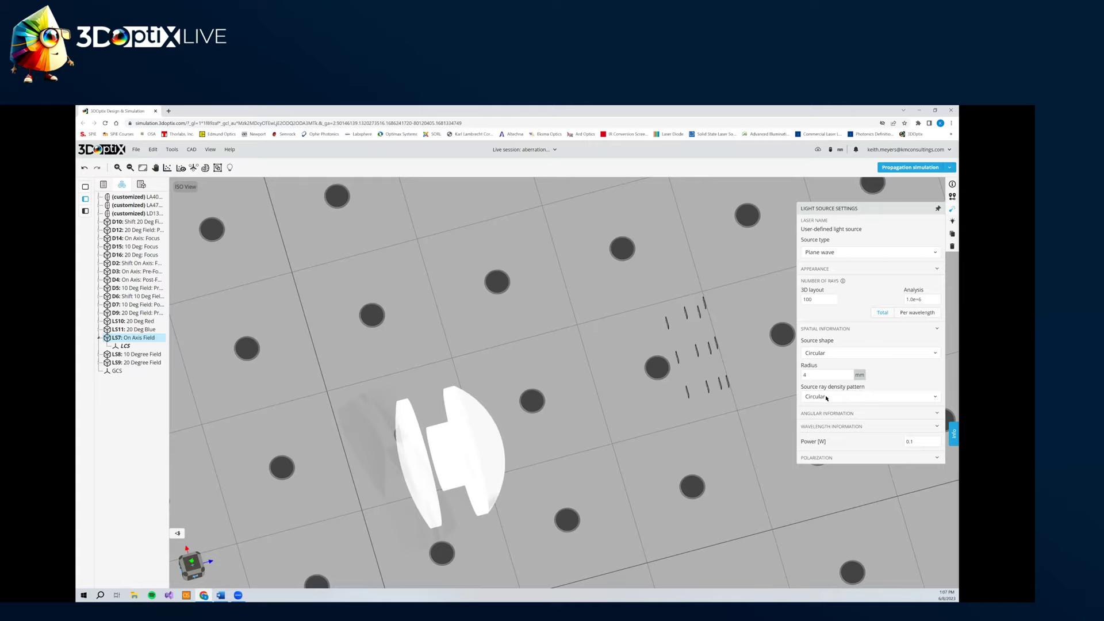
pyautogui.click(827, 377)
pyautogui.click(854, 328)
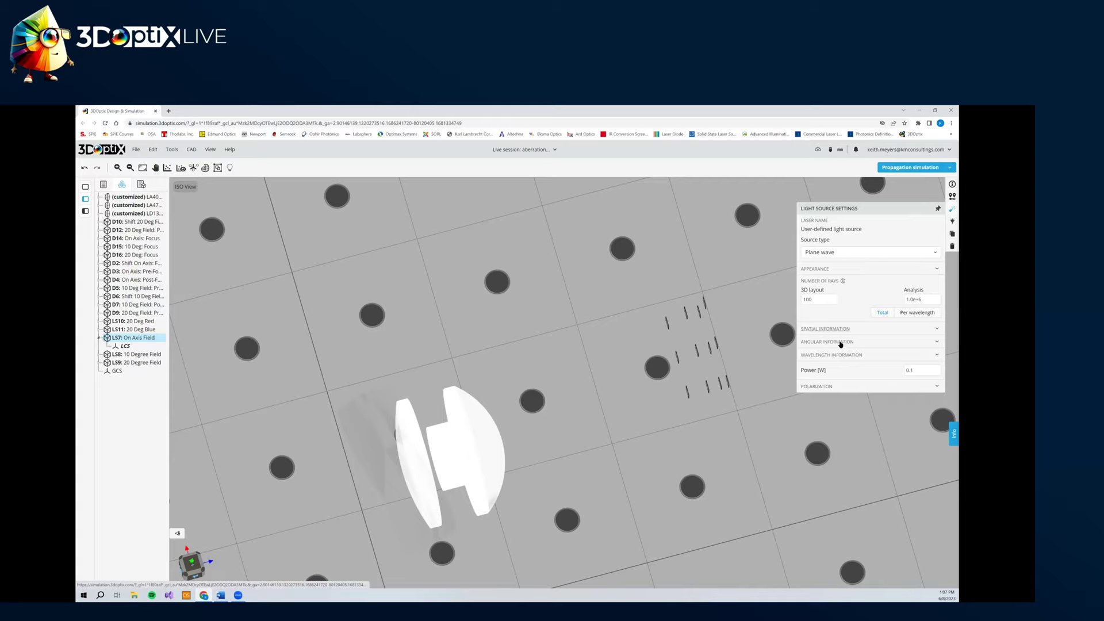
# - Check the On Axis Field source's angular information, wavelength and power settings, and close its settings
pyautogui.click(842, 342)
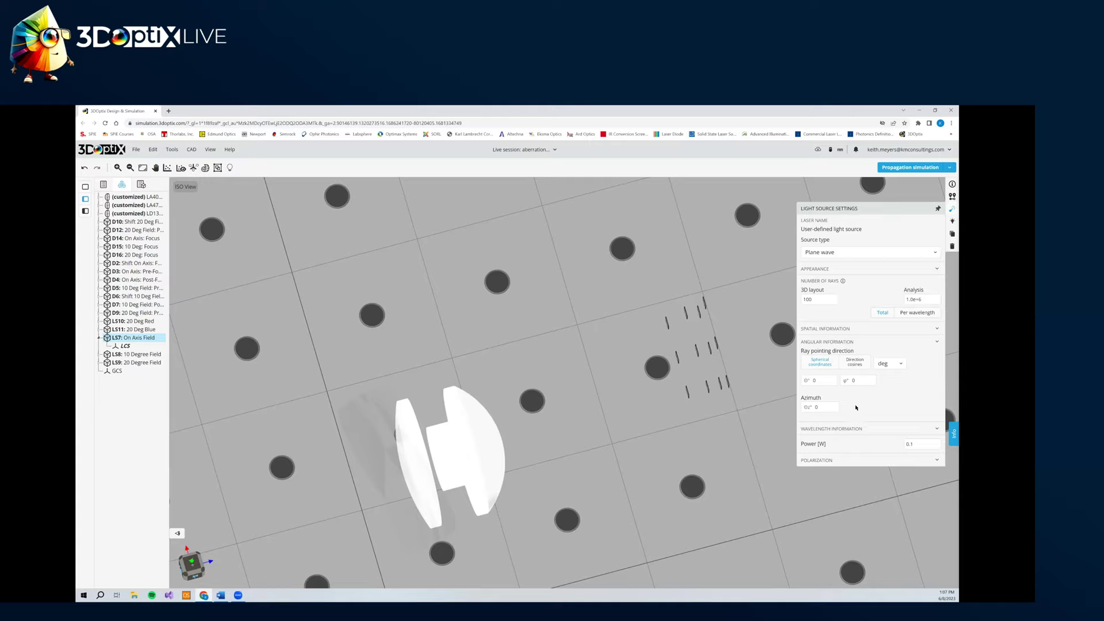
pyautogui.click(839, 342)
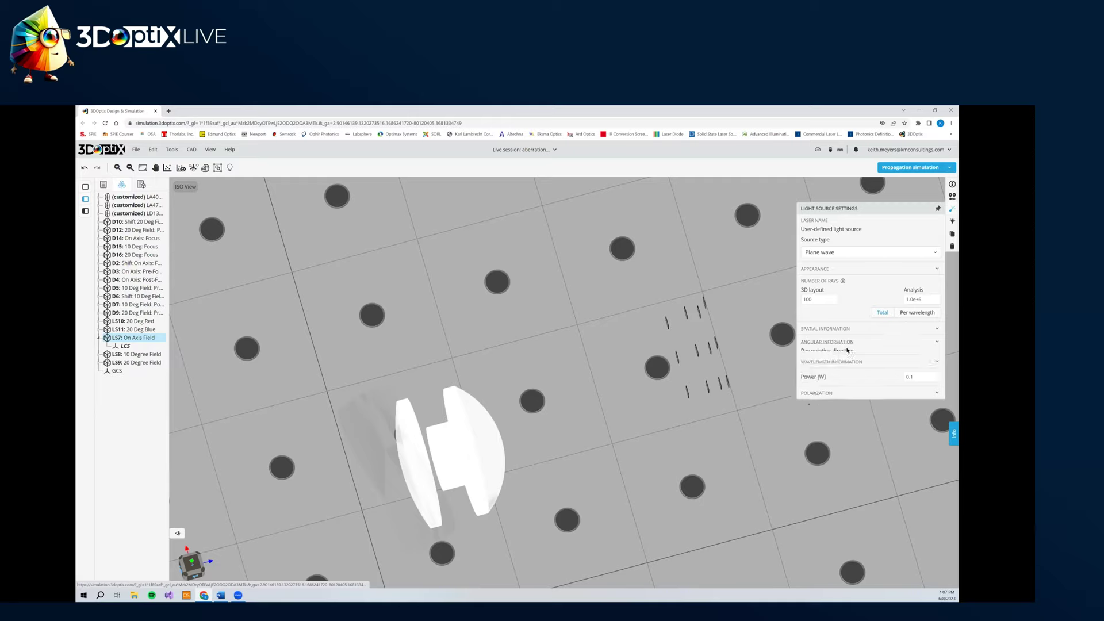
pyautogui.click(846, 354)
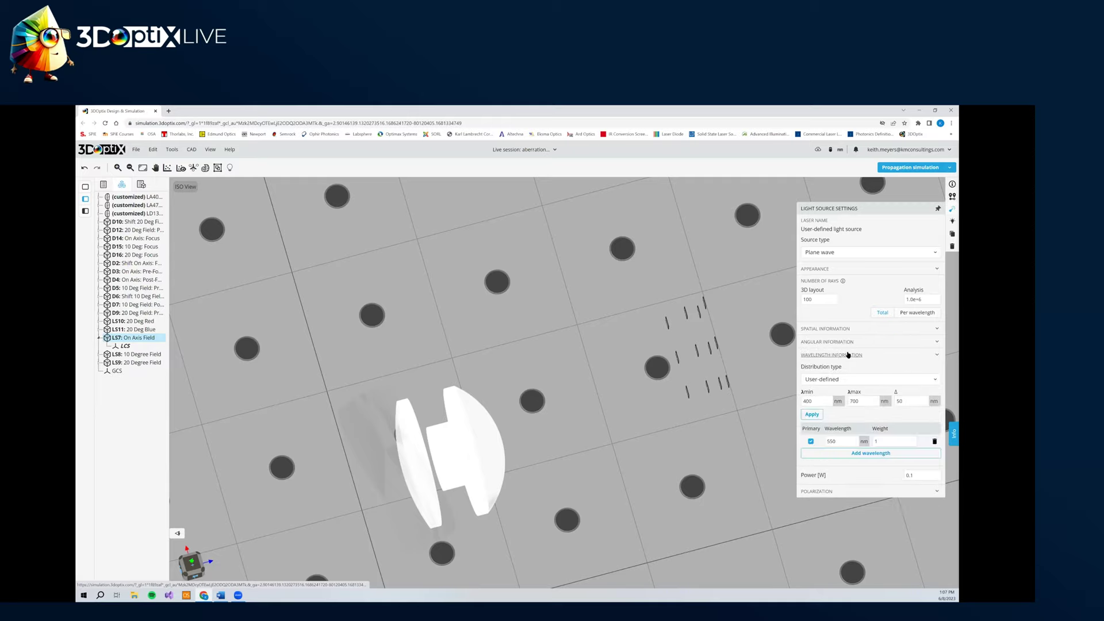
pyautogui.click(834, 437)
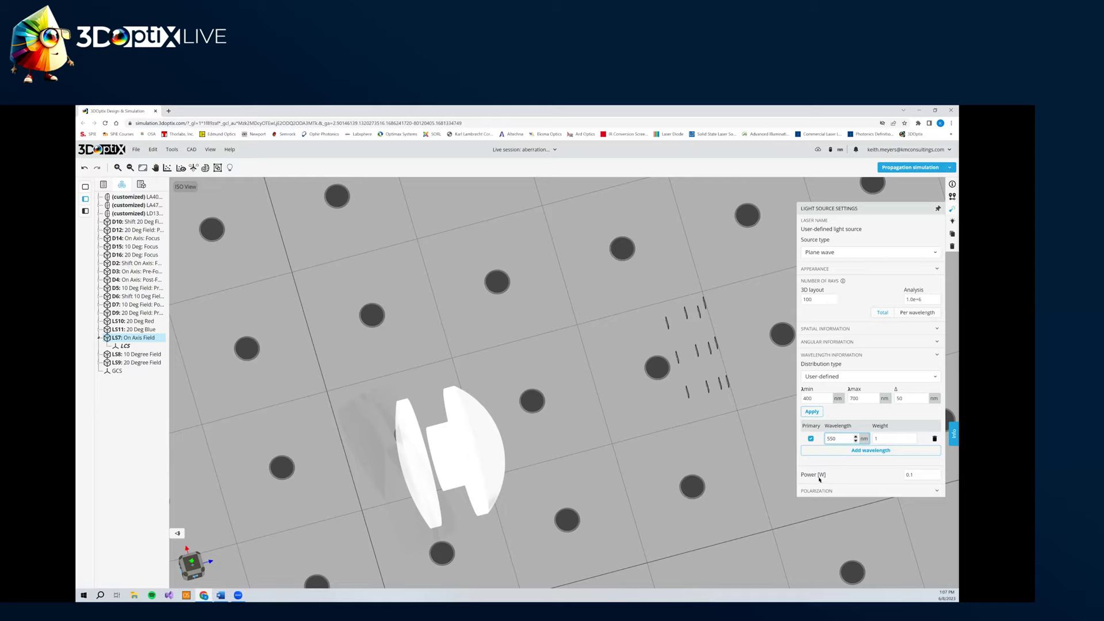
pyautogui.click(916, 475)
pyautogui.click(833, 474)
pyautogui.click(839, 437)
pyautogui.click(578, 423)
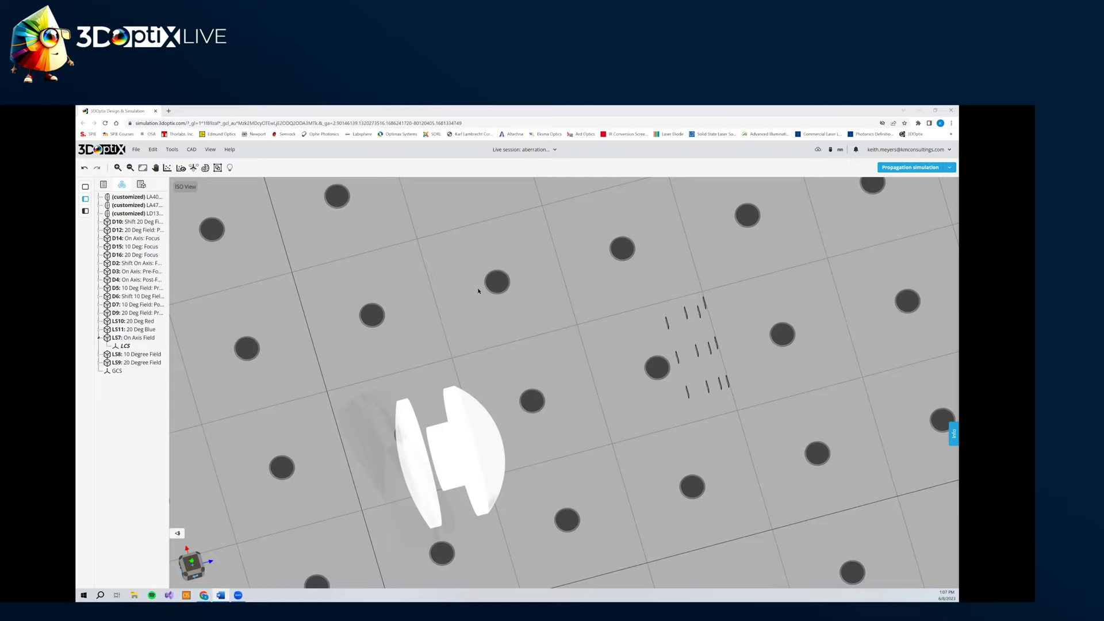
# - Compare the On Axis, 10 Degree and 20 Degree Field sources, and view the 20 Degree source's position and rotation
pyautogui.click(159, 338)
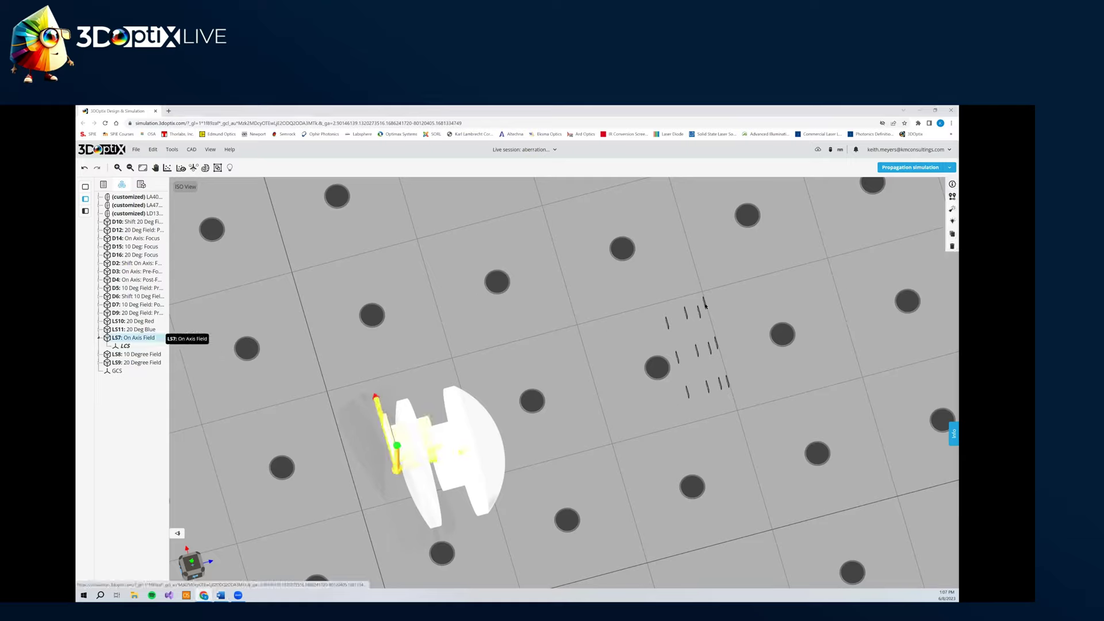
pyautogui.click(140, 356)
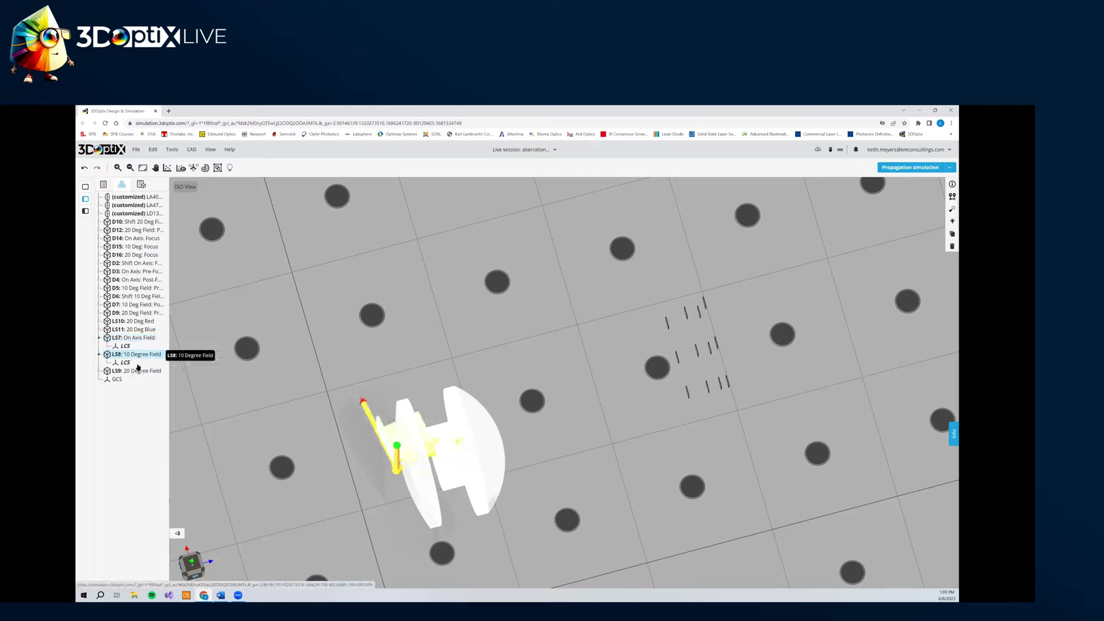
pyautogui.click(140, 371)
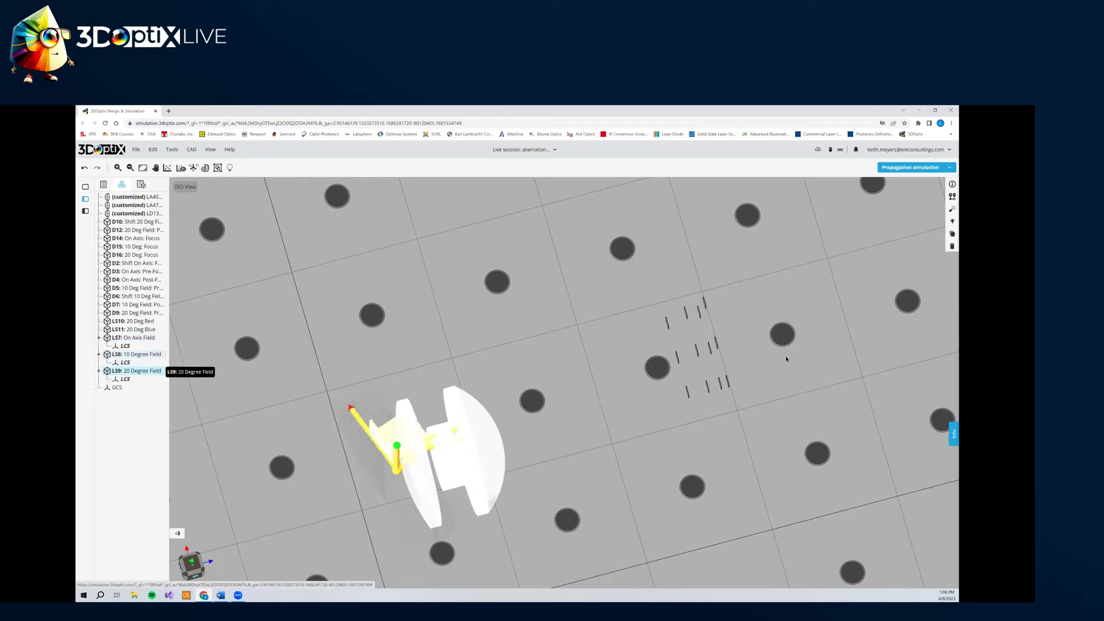
pyautogui.click(952, 197)
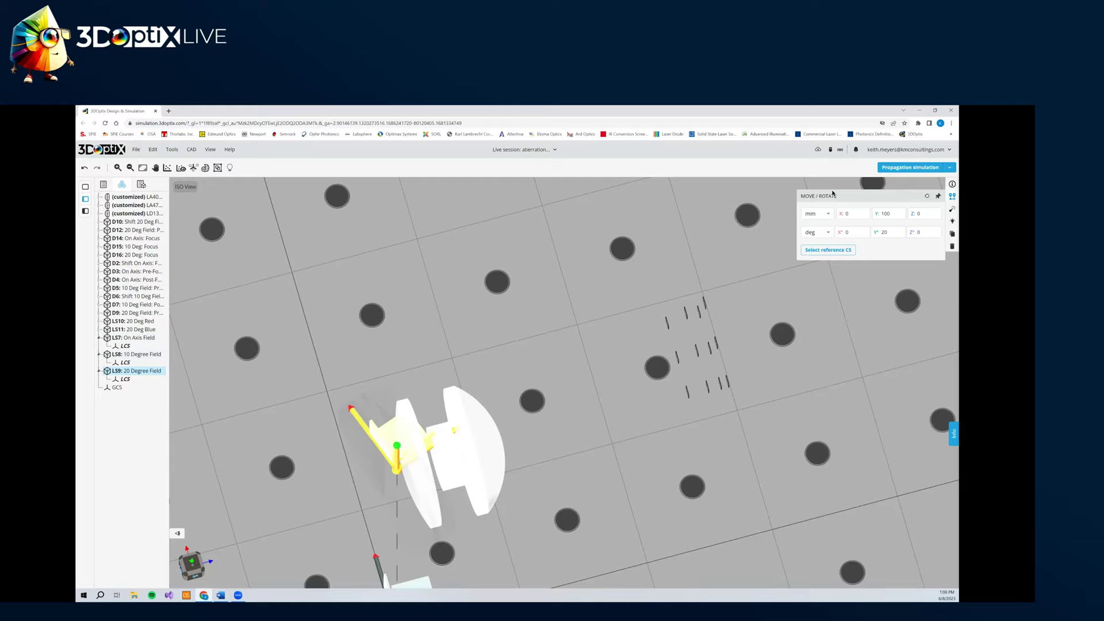
# - Try a Y rotation of 0 degrees on the 20 Degree Field source, undo it, and deselect the source
pyautogui.click(887, 233)
pyautogui.moveTo(815, 232); pyautogui.dragTo(826, 223)
pyautogui.write('0')
pyautogui.press('Return')
pyautogui.click(847, 231)
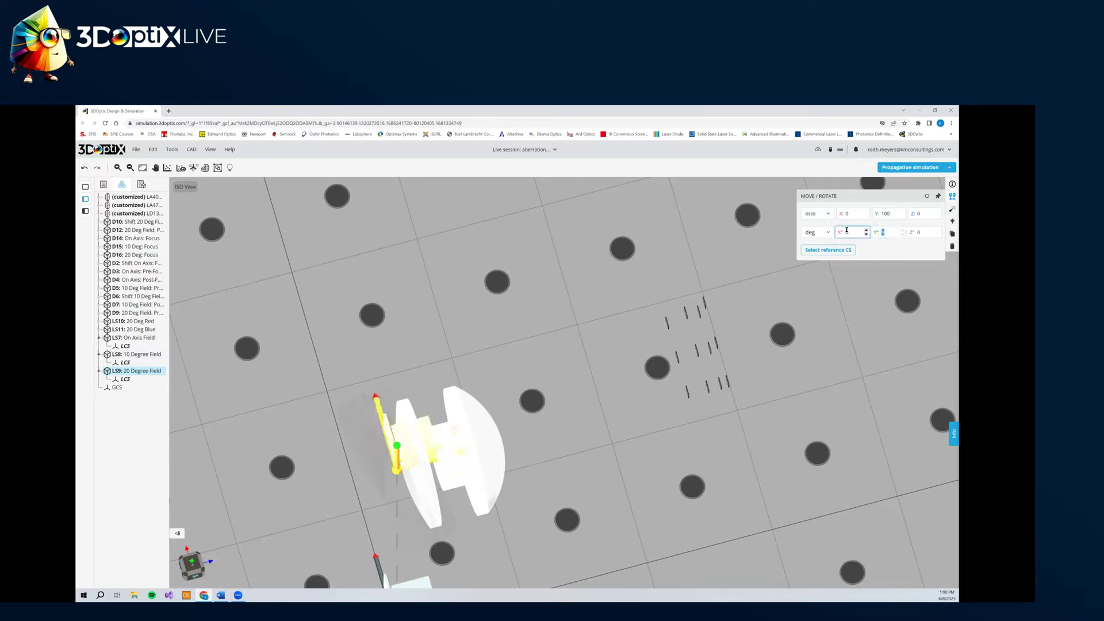
pyautogui.hotkey('ctrl', 'z')
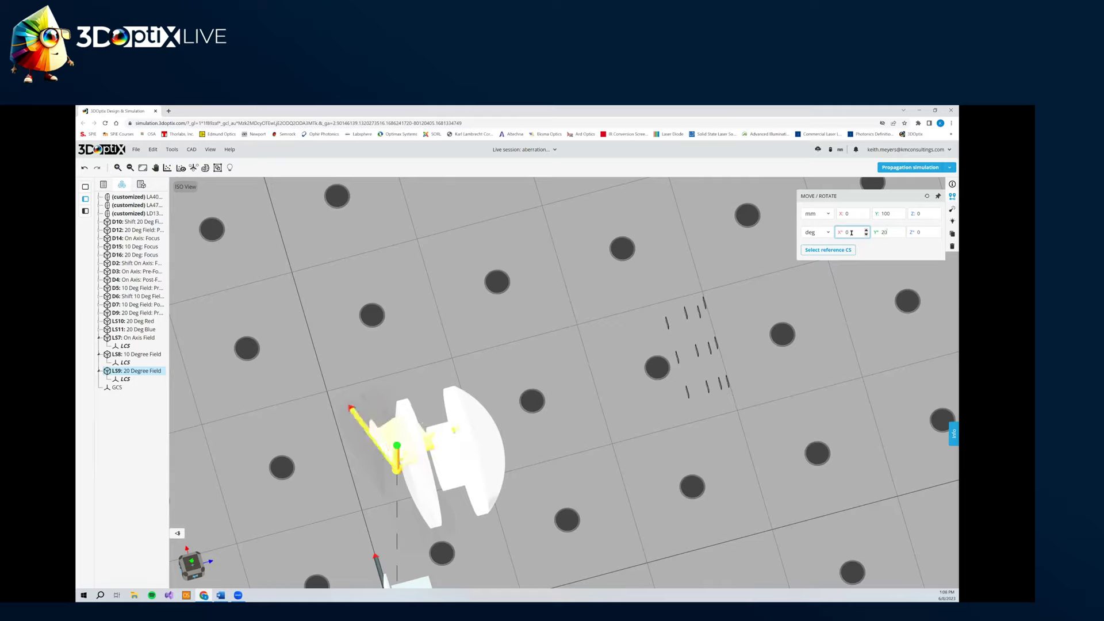
pyautogui.click(892, 232)
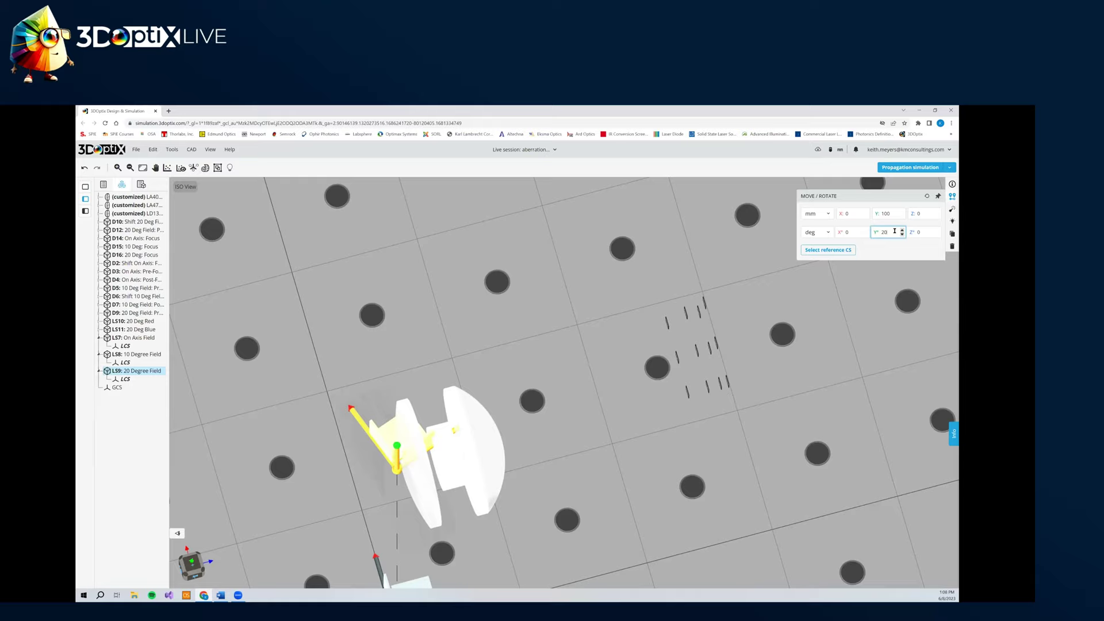
pyautogui.click(895, 362)
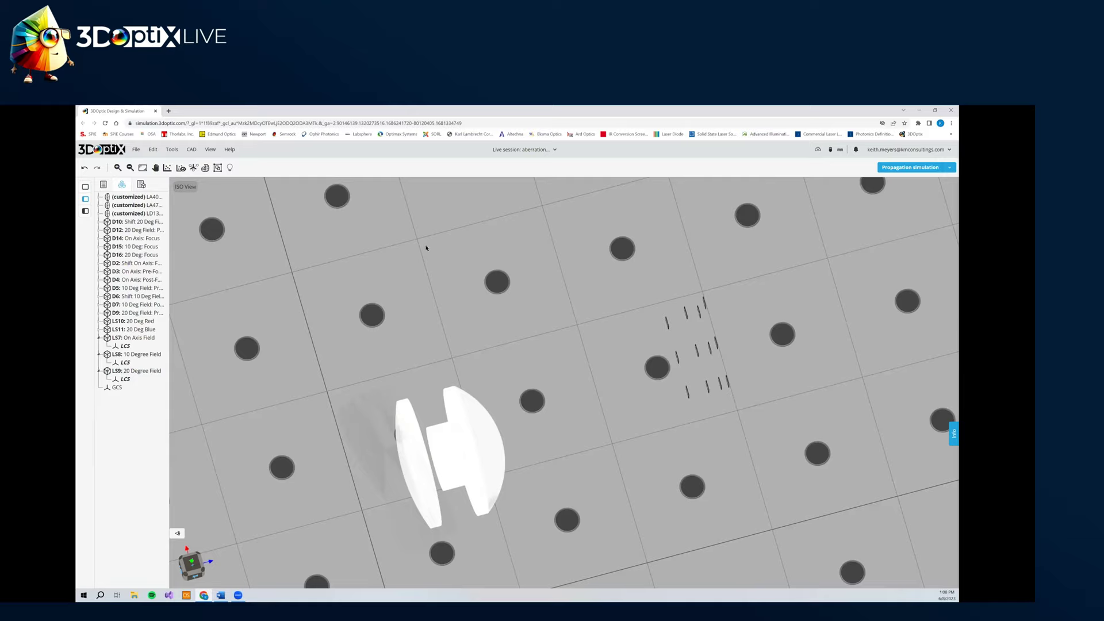
# - Change the ray color palette to user-defined colors
pyautogui.click(211, 151)
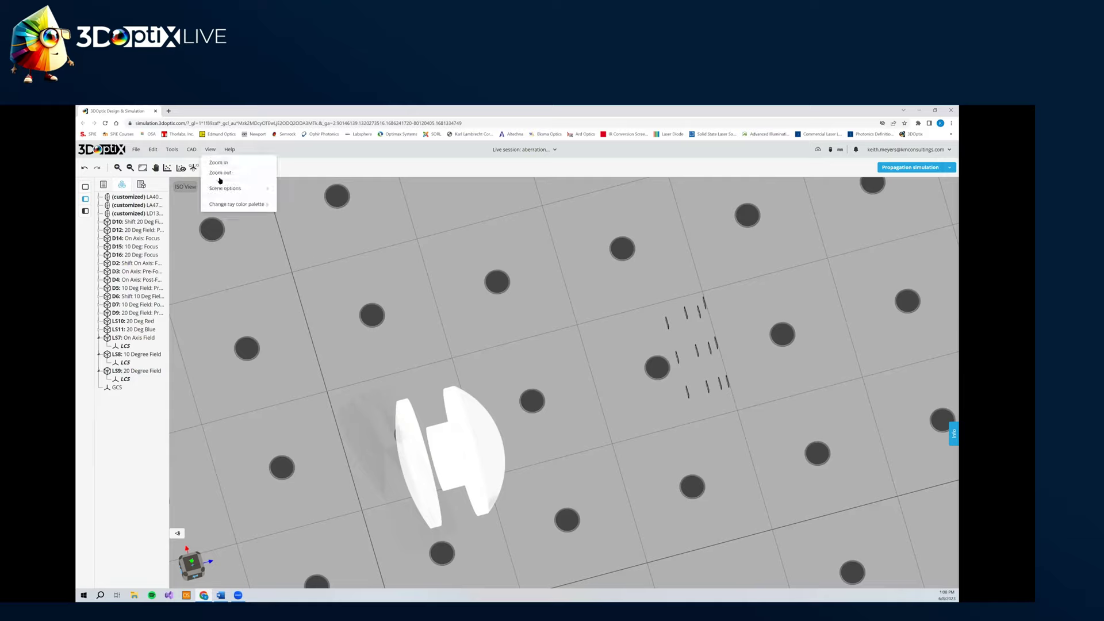
pyautogui.moveTo(246, 204)
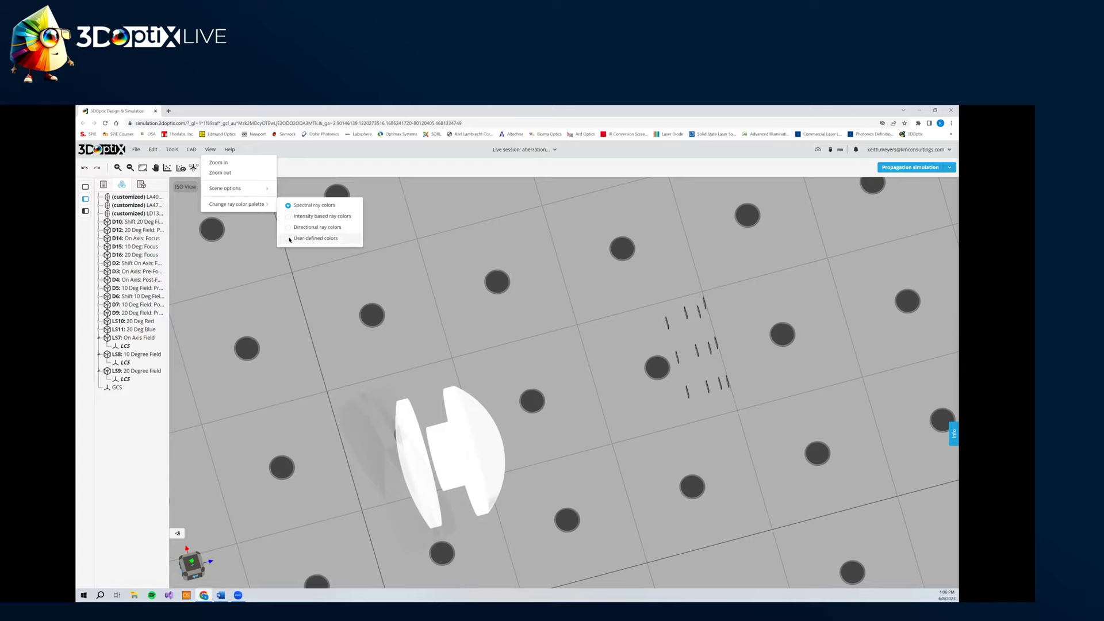
pyautogui.click(314, 239)
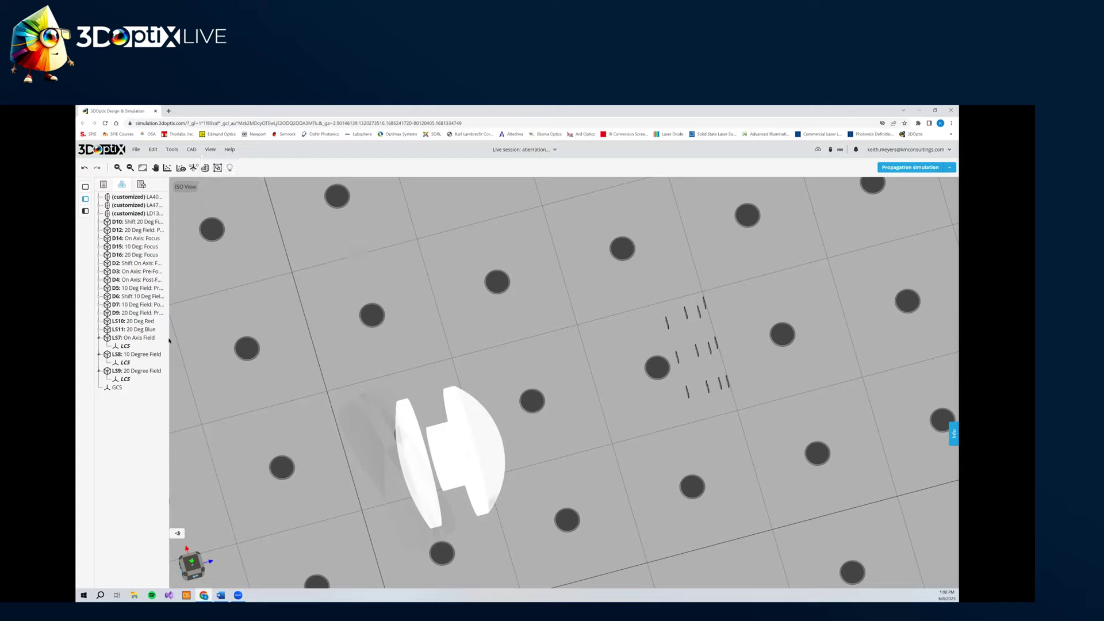
# - Check the rays color in the On Axis Field source's appearance settings, and close the settings
pyautogui.click(136, 339)
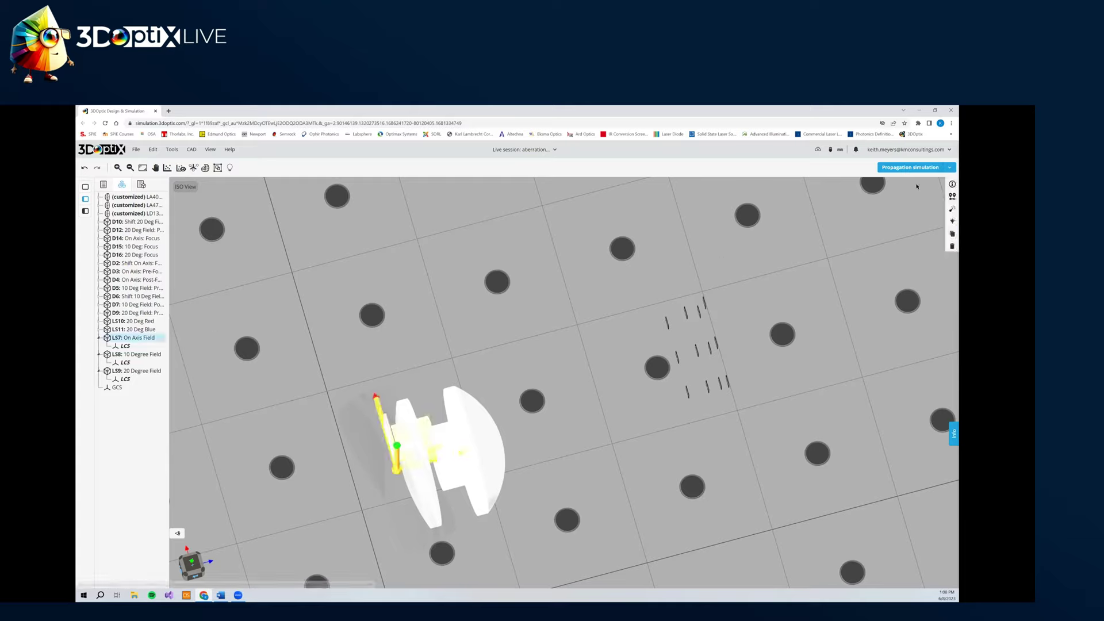
pyautogui.click(952, 209)
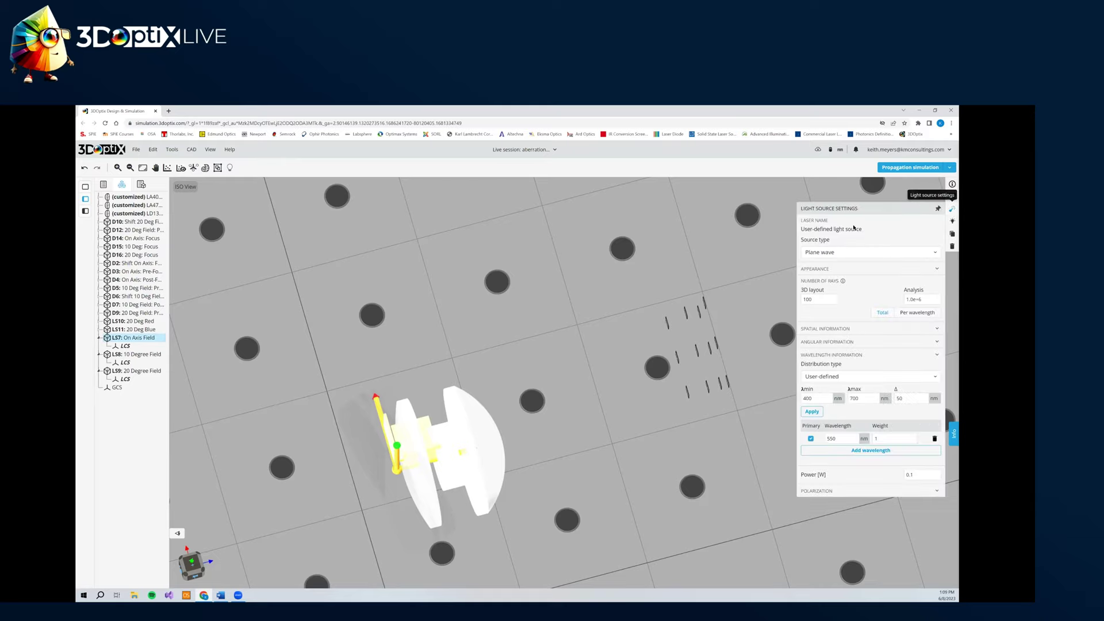
pyautogui.click(824, 269)
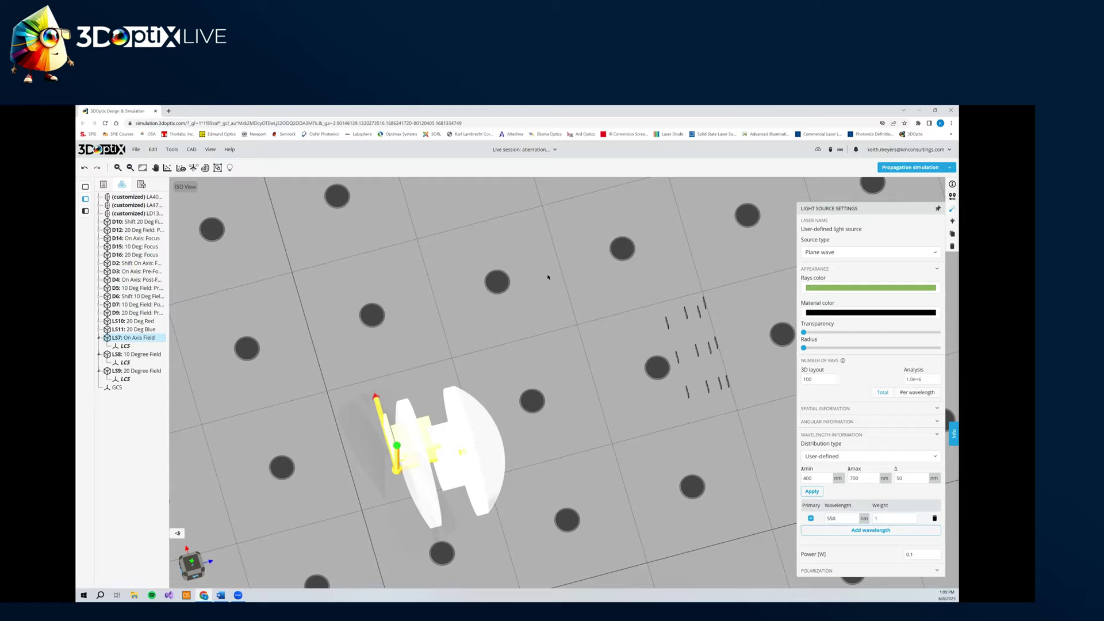
pyautogui.click(519, 269)
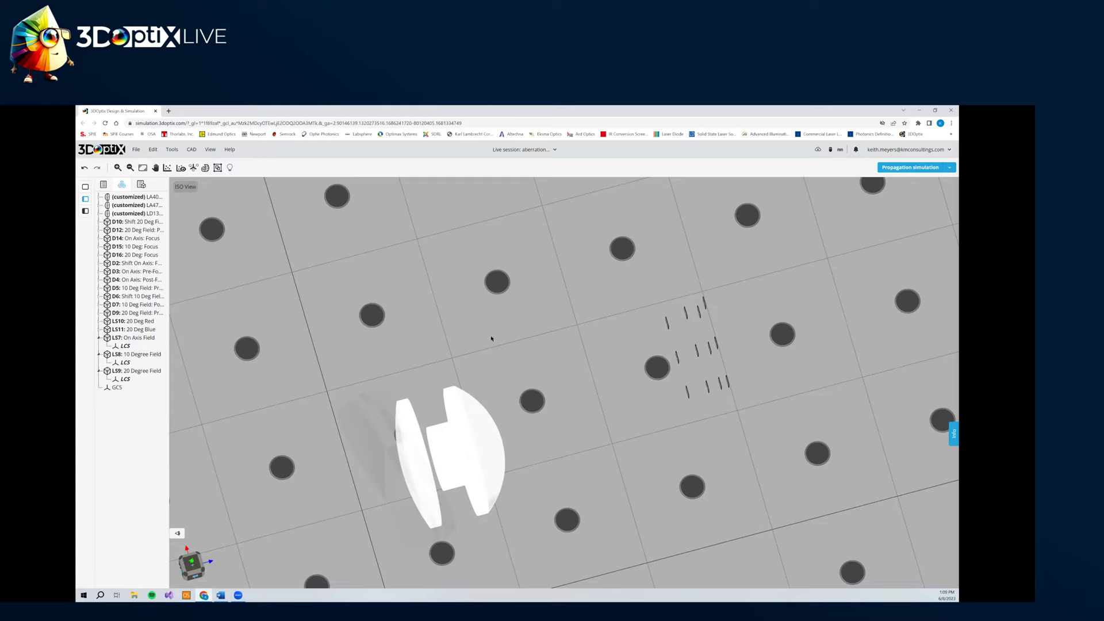
# - Browse the catalogue of public optical elements and close it
pyautogui.rightClick(423, 298)
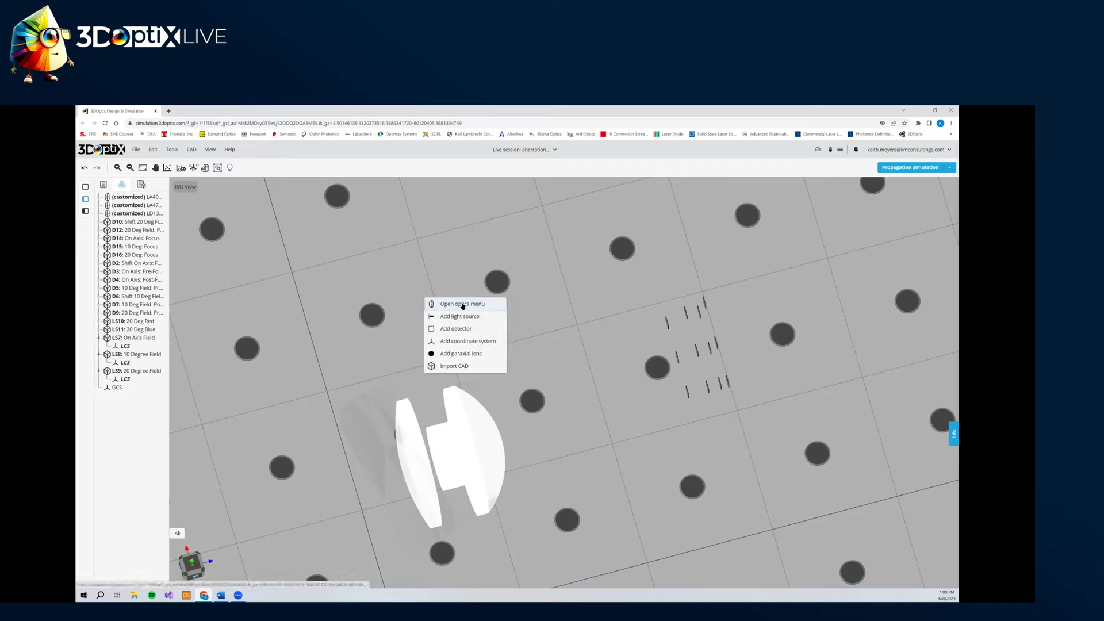
pyautogui.click(463, 304)
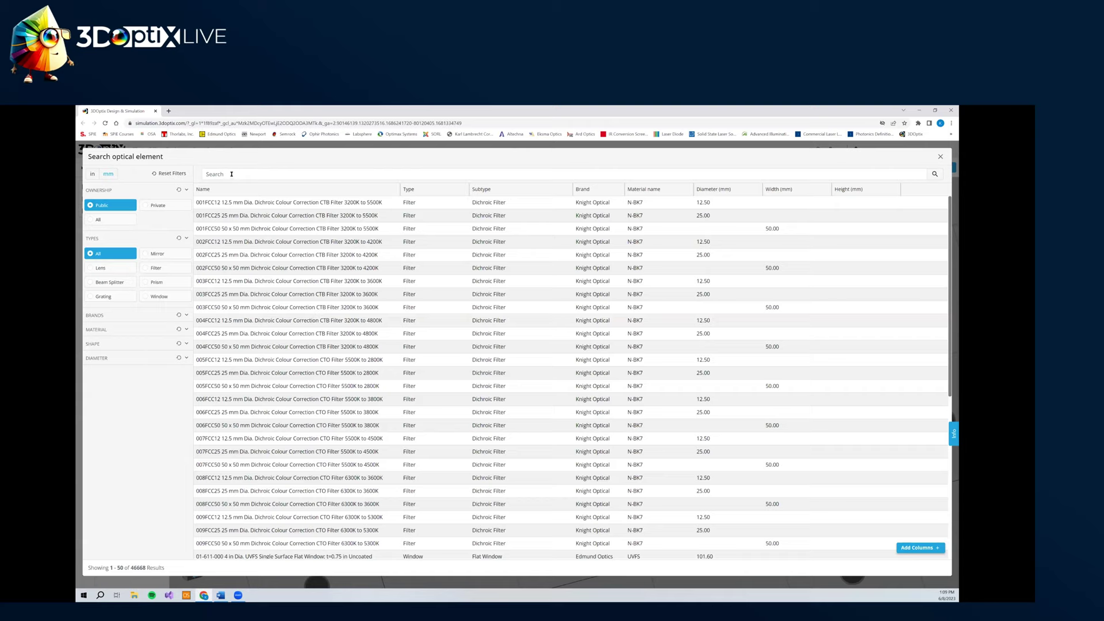
pyautogui.click(940, 157)
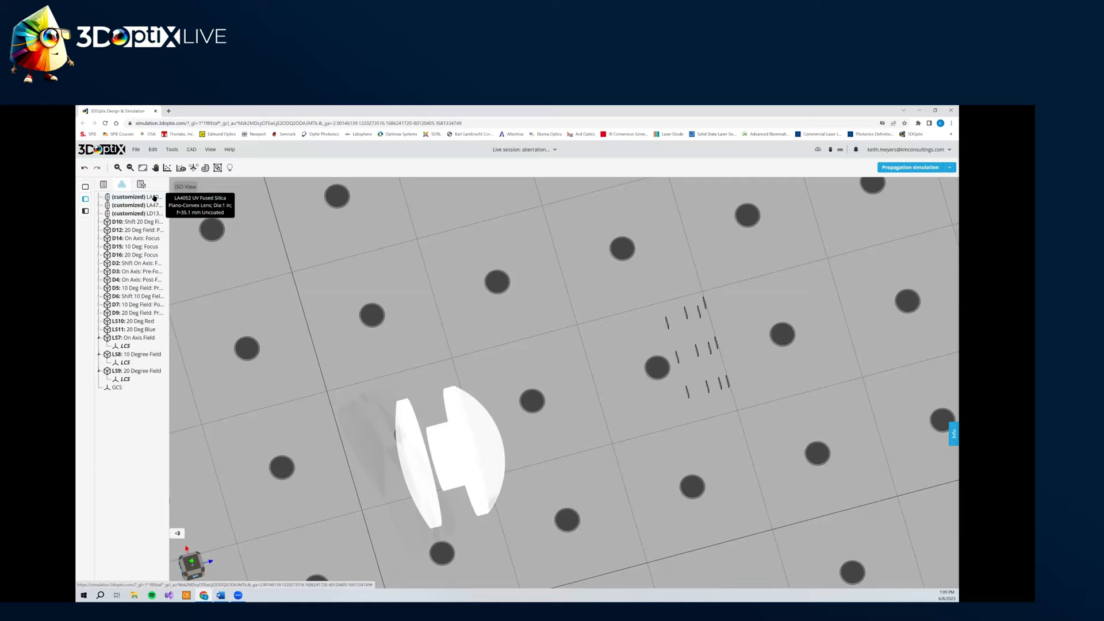
# - Search the optics catalogue for "la4052" and add the LA4052 UV Fused Silica Plano-Convex Lens, f=35.1 mm Uncoated
pyautogui.rightClick(494, 268)
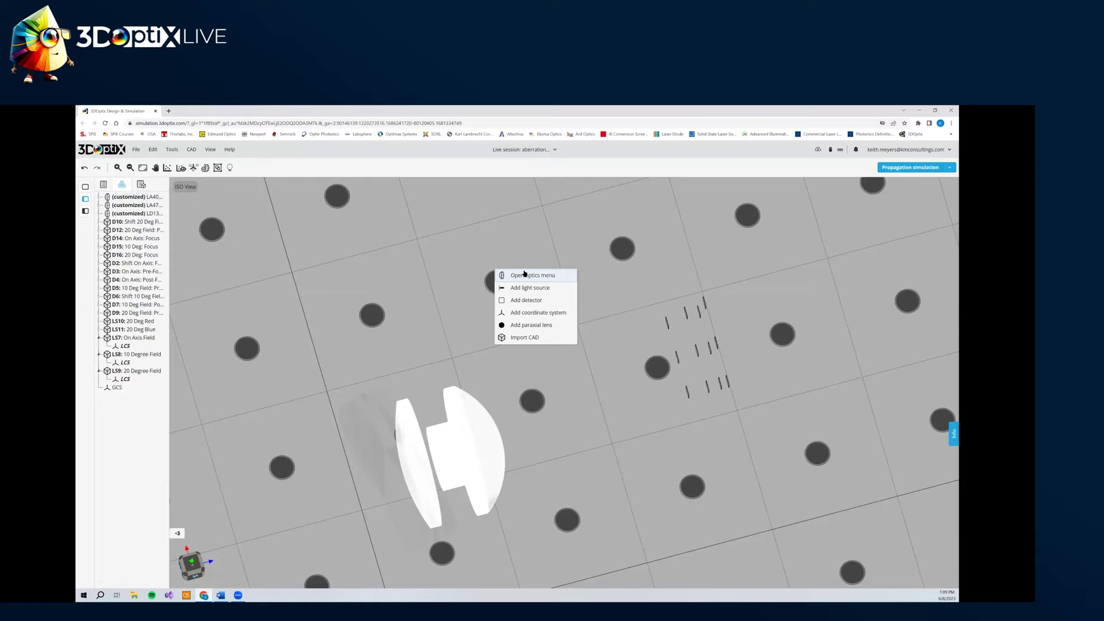
pyautogui.click(526, 290)
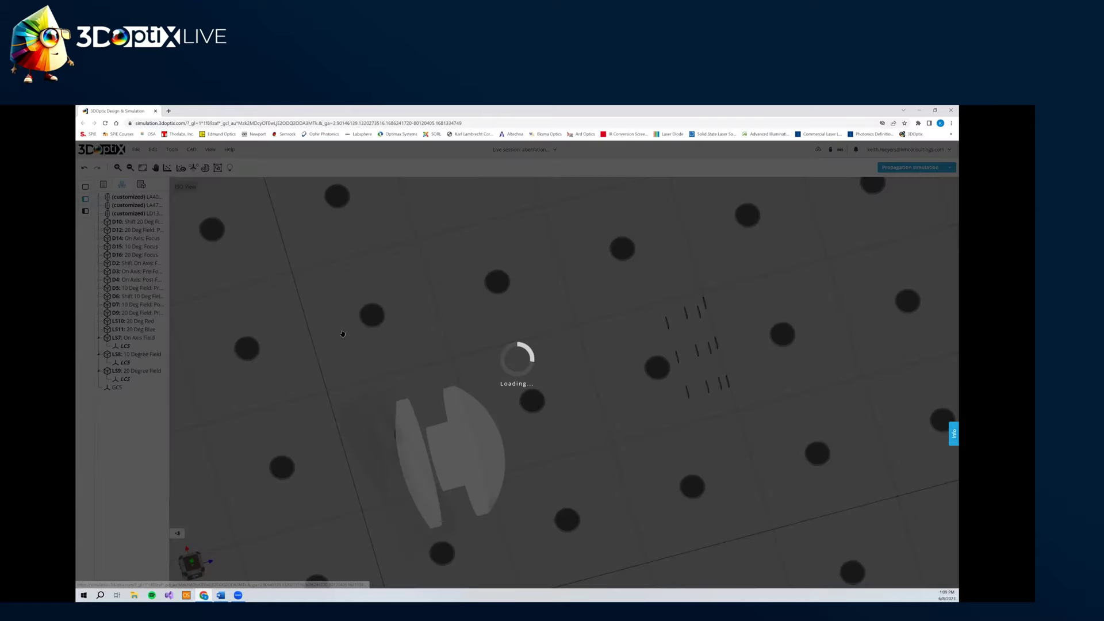
pyautogui.write('la')
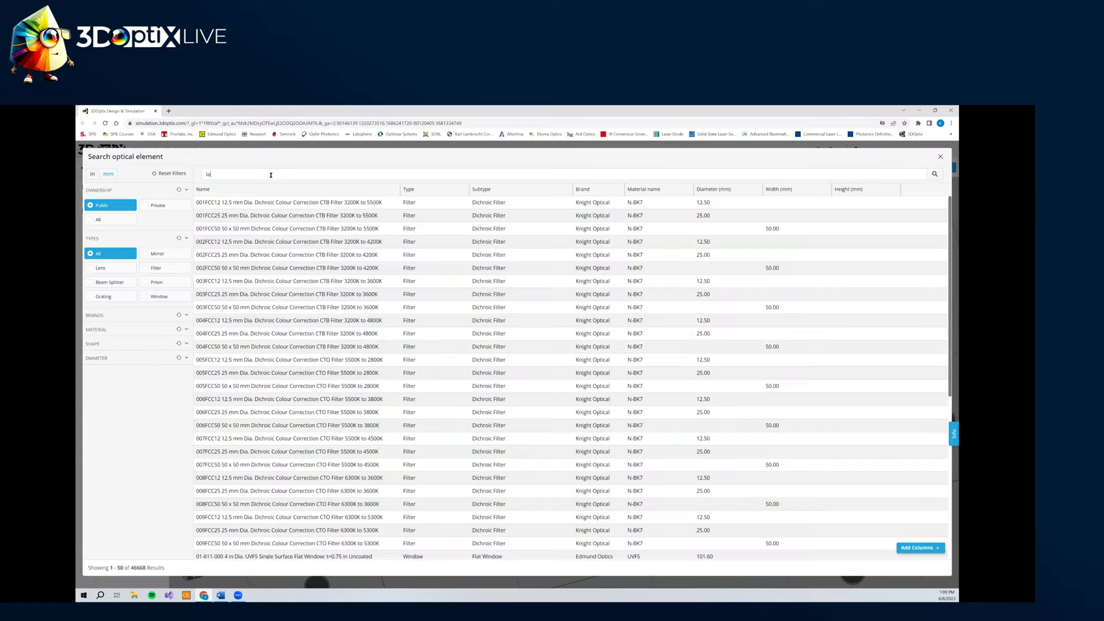
pyautogui.write('4052')
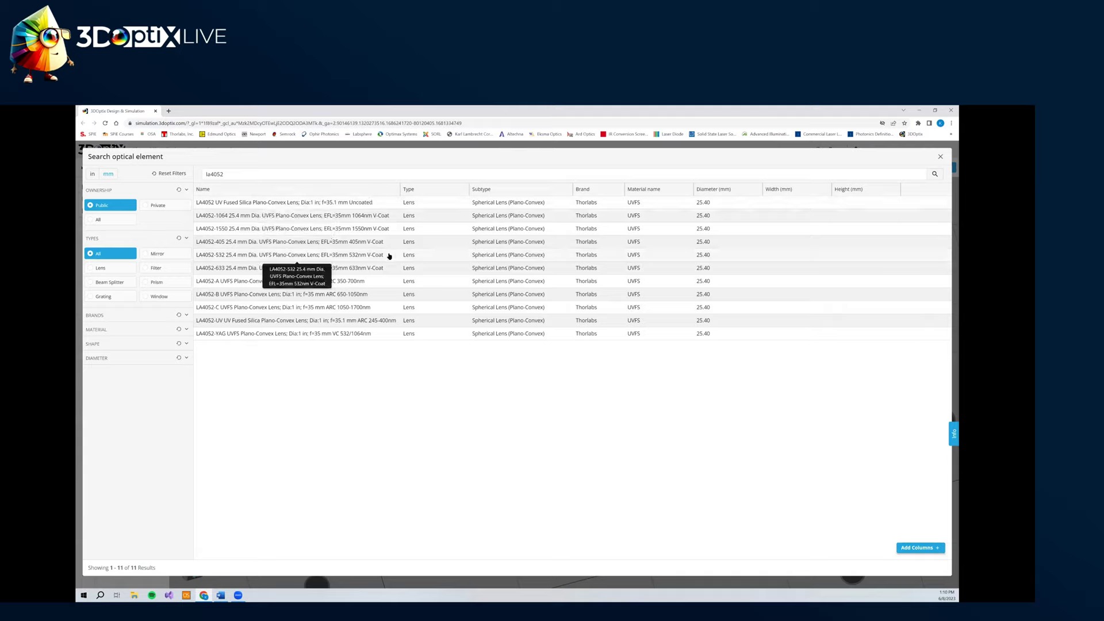
pyautogui.click(341, 203)
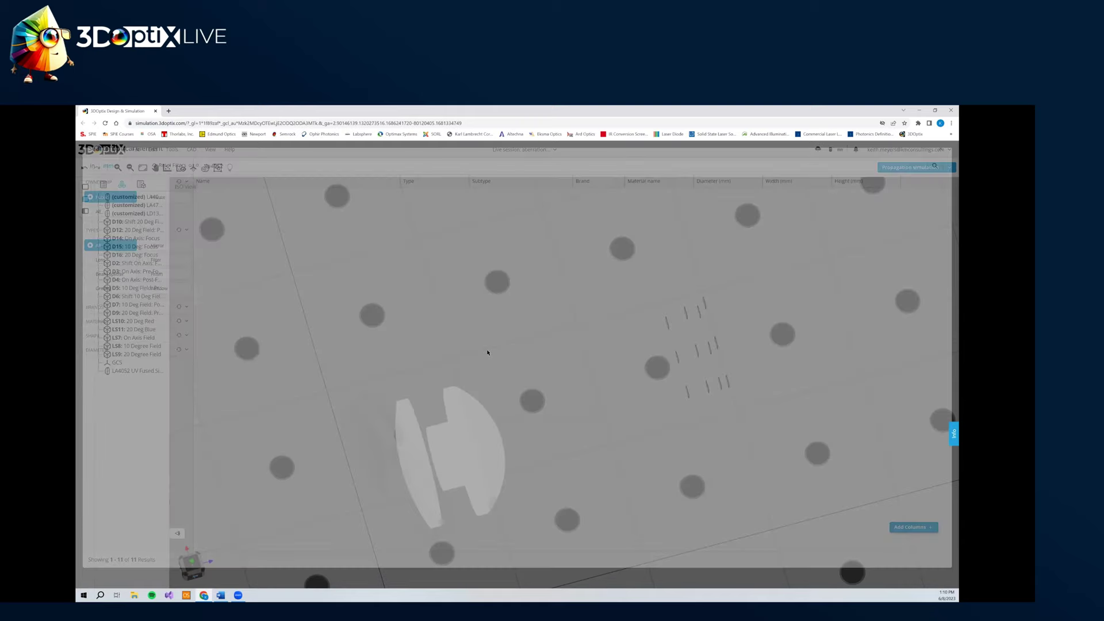
# - Move the new LA4052 lens freehand to beyond the detectors, at about X -5 mm and Z 95 mm
pyautogui.scroll(-3, 479, 340)
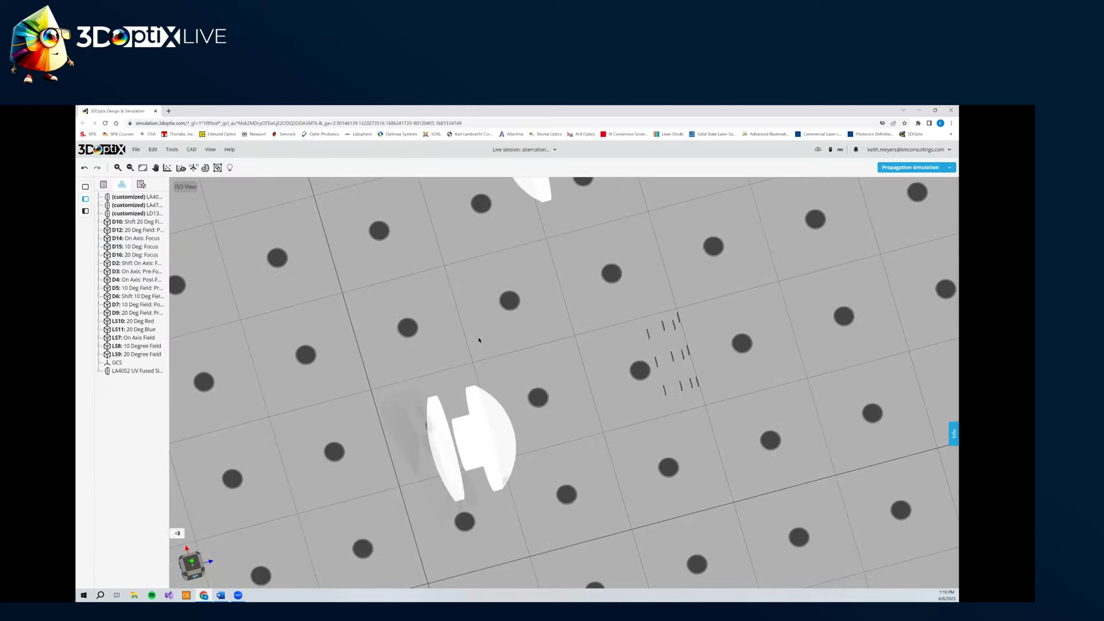
pyautogui.click(532, 201)
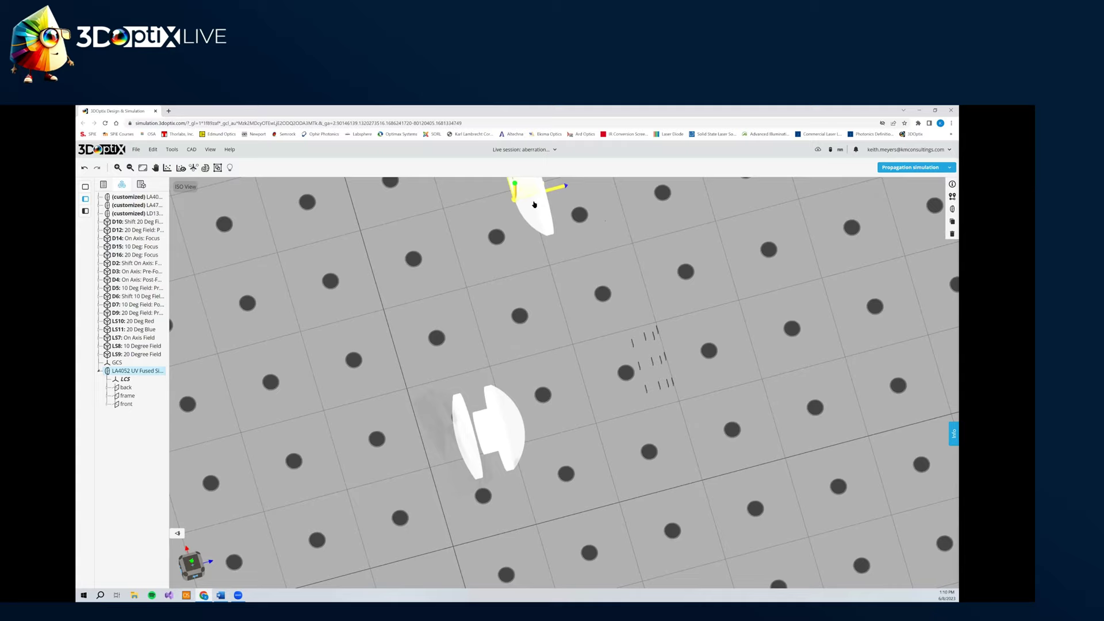
pyautogui.moveTo(534, 204); pyautogui.dragTo(376, 336)
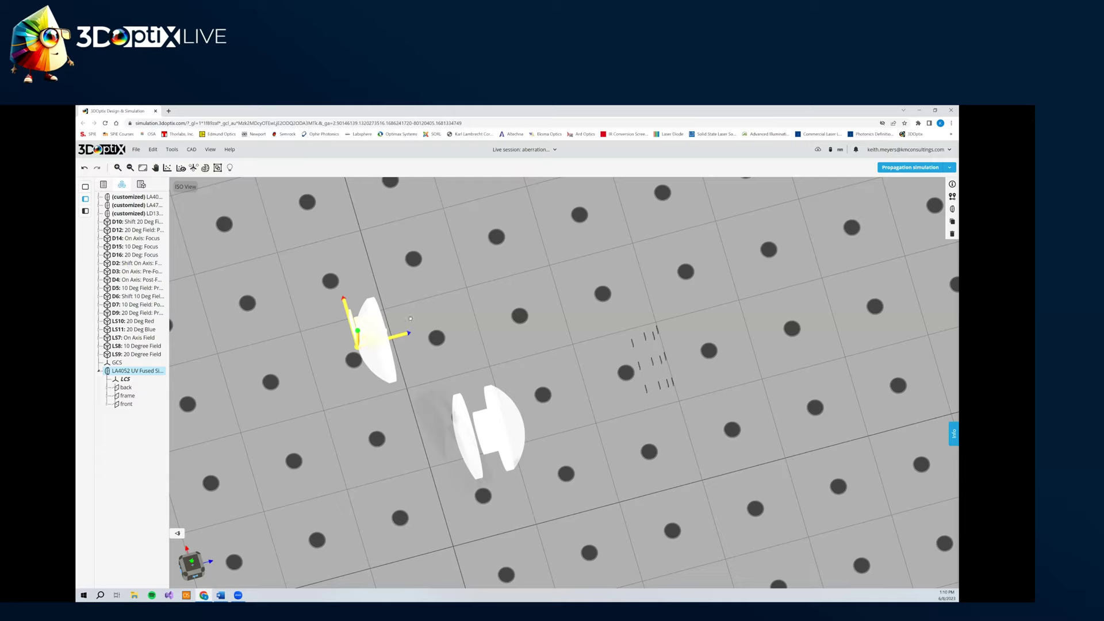
pyautogui.moveTo(375, 343); pyautogui.dragTo(788, 359)
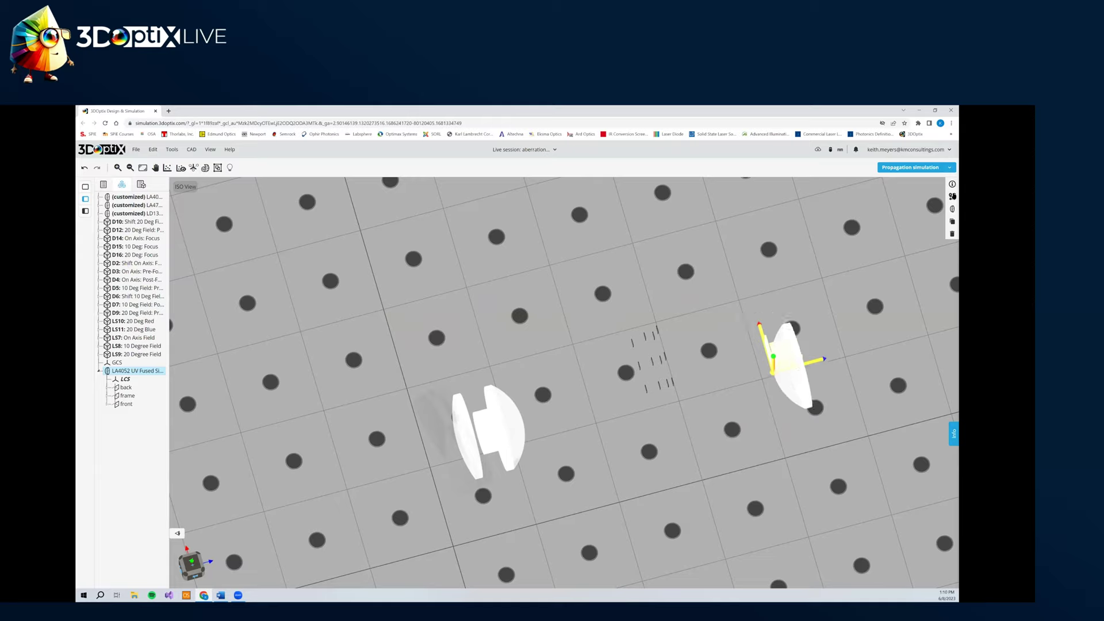
# - Show the LA4052 lens's move/rotate values and reposition it freehand, ending at about X -36 mm and Z 94 mm
pyautogui.click(953, 197)
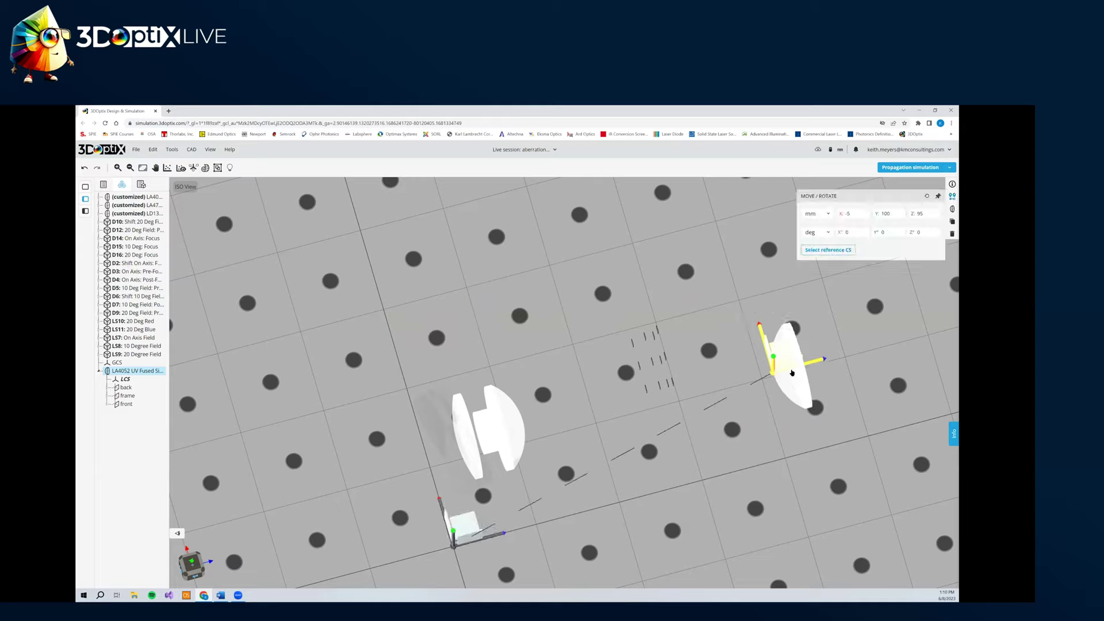
pyautogui.moveTo(758, 333); pyautogui.dragTo(285, 309)
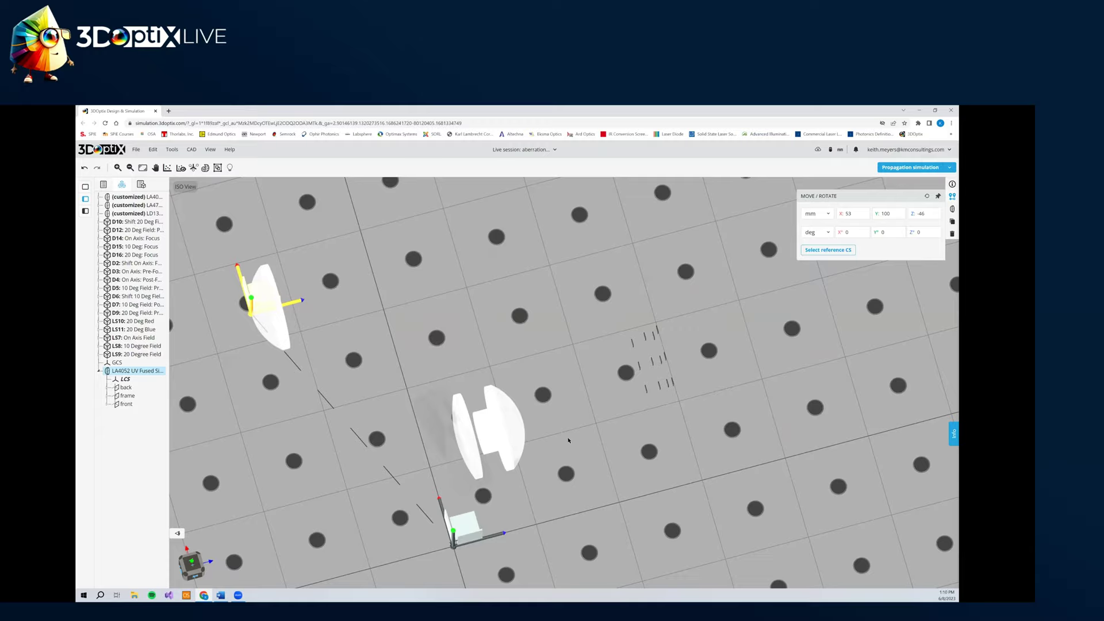
pyautogui.moveTo(561, 401); pyautogui.dragTo(521, 457)
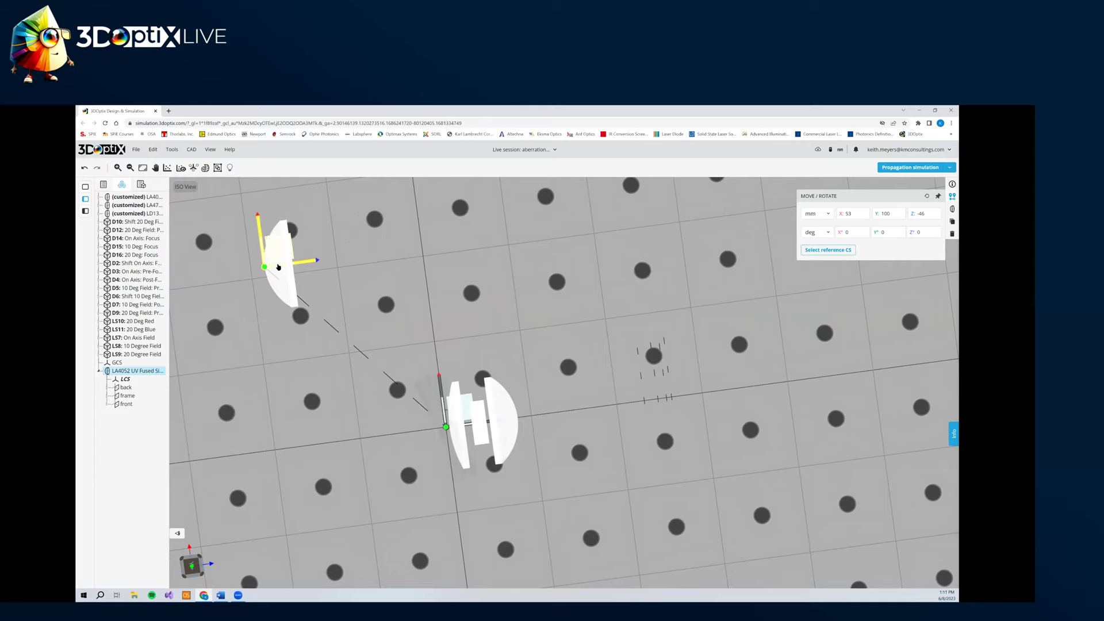
pyautogui.moveTo(266, 267); pyautogui.dragTo(455, 234)
pyautogui.moveTo(602, 239); pyautogui.dragTo(786, 514)
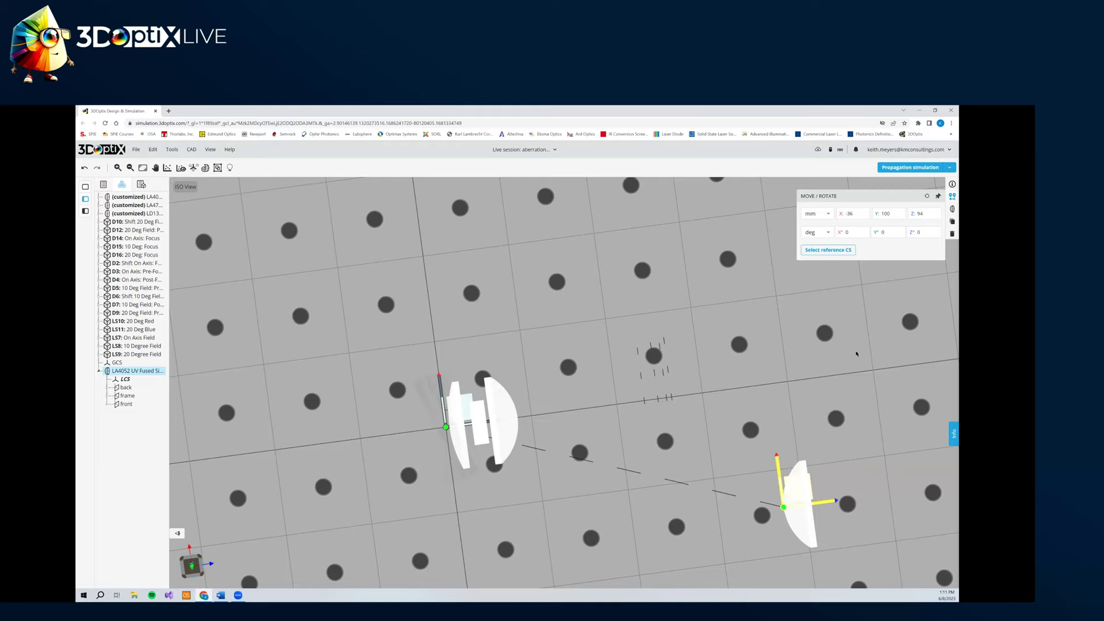
# - Link the LA4052 lens's position to a reference coordinate system on the customized LD13 lens
pyautogui.click(827, 249)
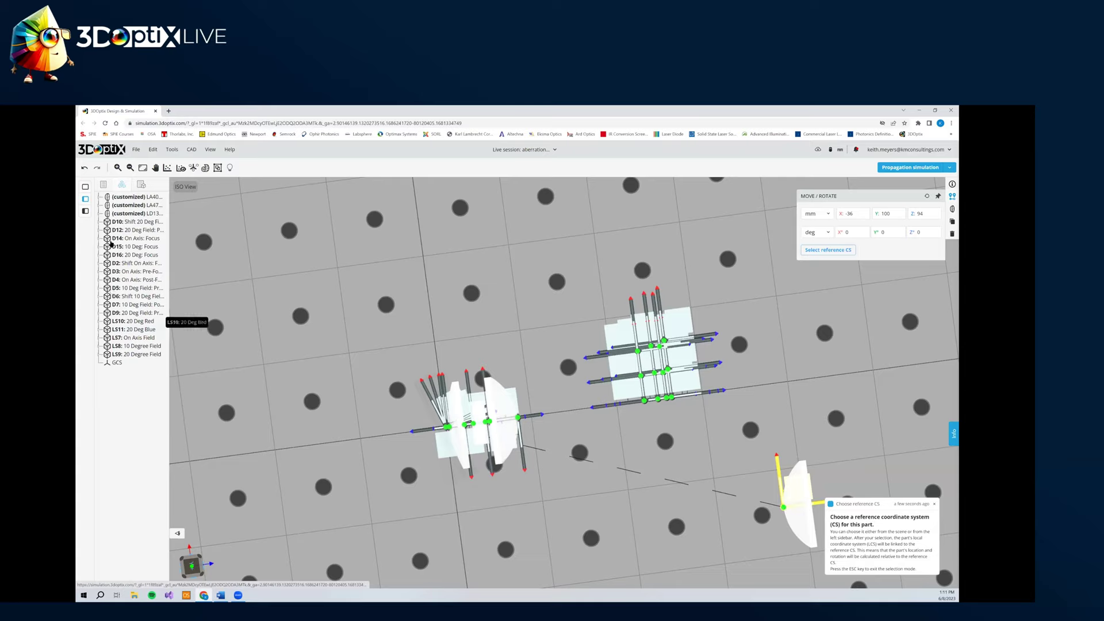
pyautogui.click(118, 256)
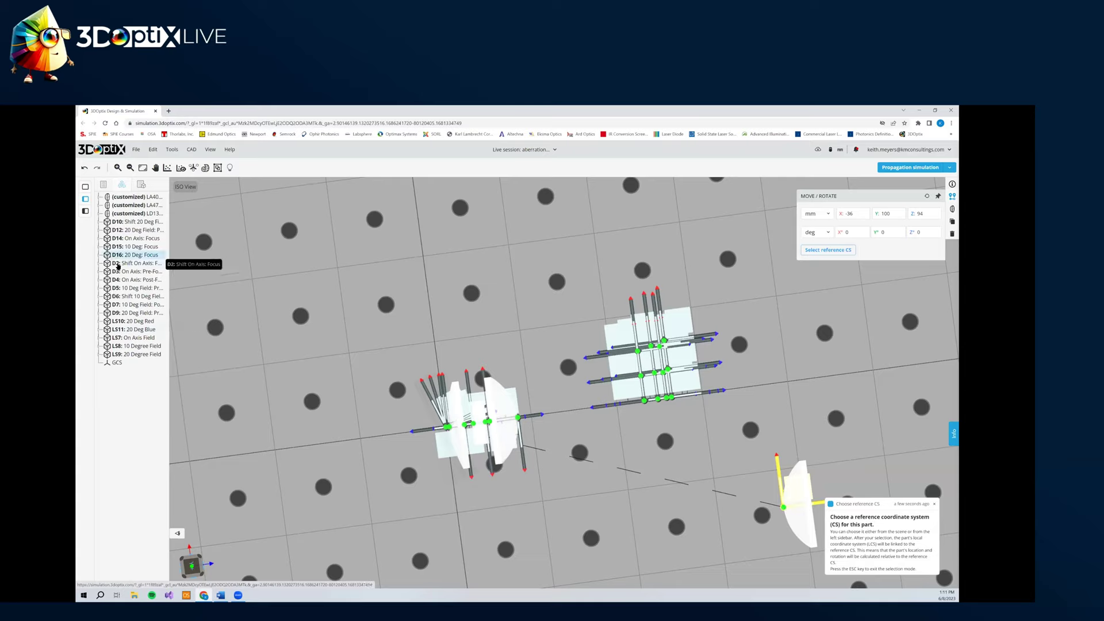
pyautogui.click(99, 213)
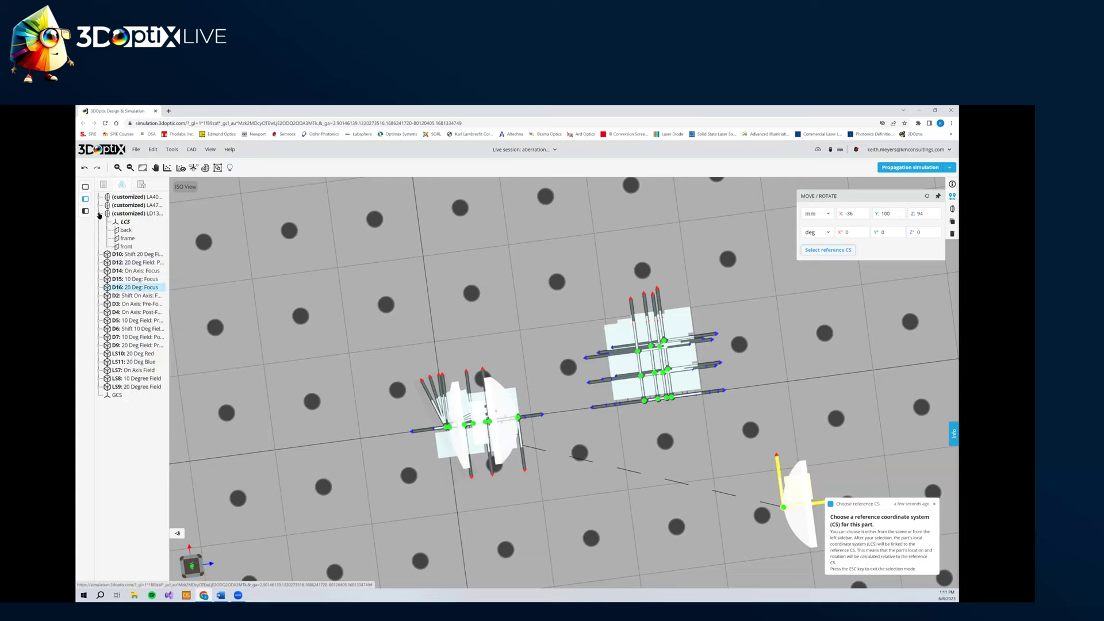
pyautogui.click(124, 231)
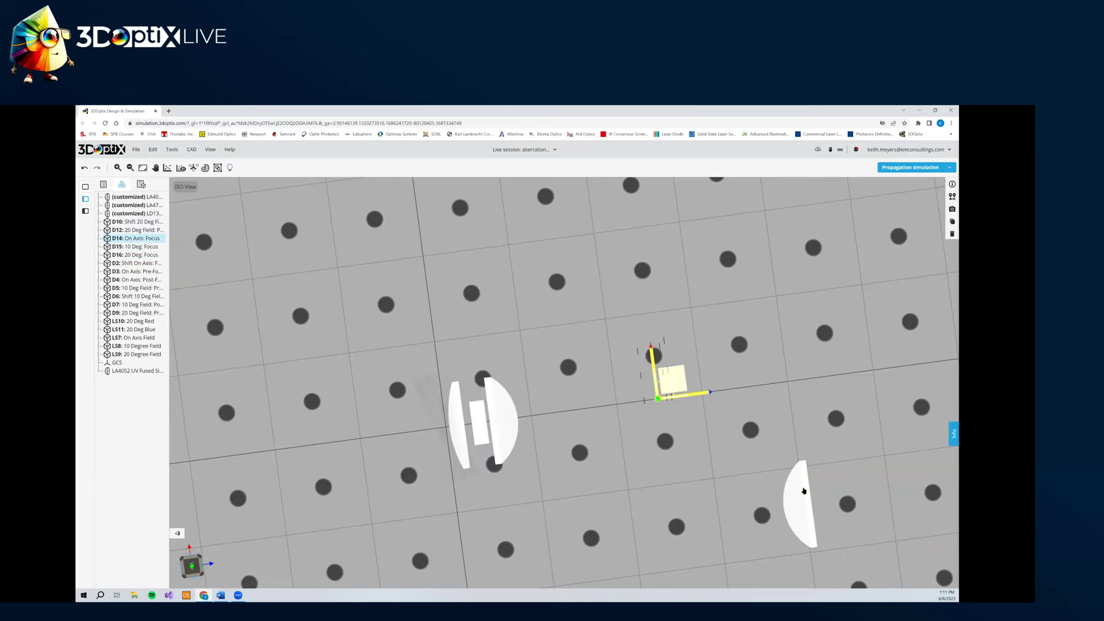
# - Check the LA4052 lens's position relative to the new reference, and delete the lens
pyautogui.click(804, 490)
pyautogui.click(952, 198)
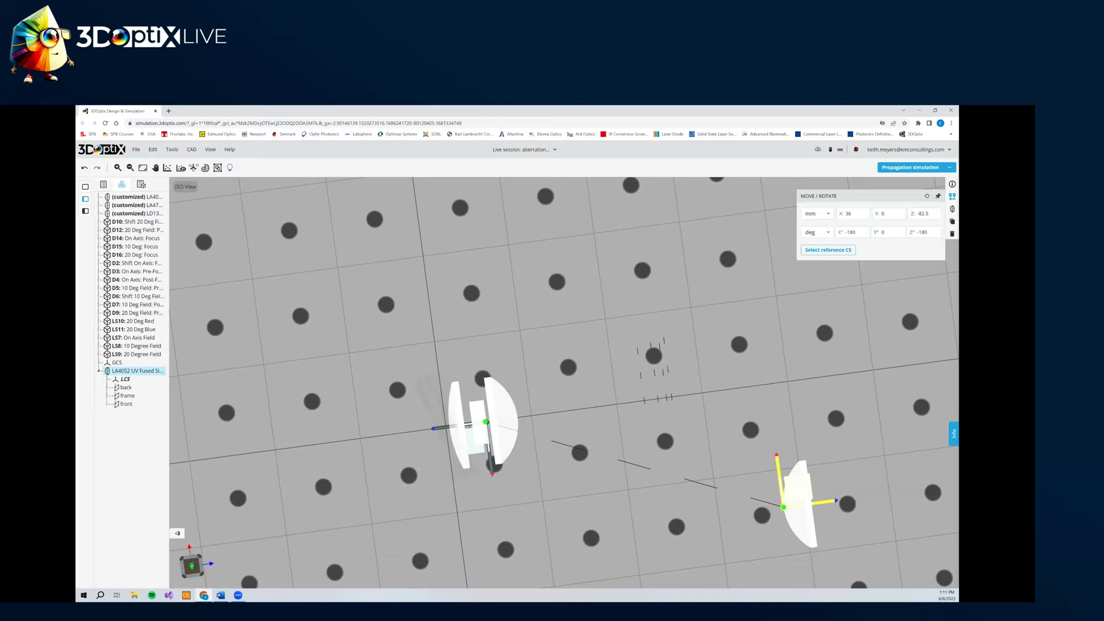
pyautogui.press('Delete')
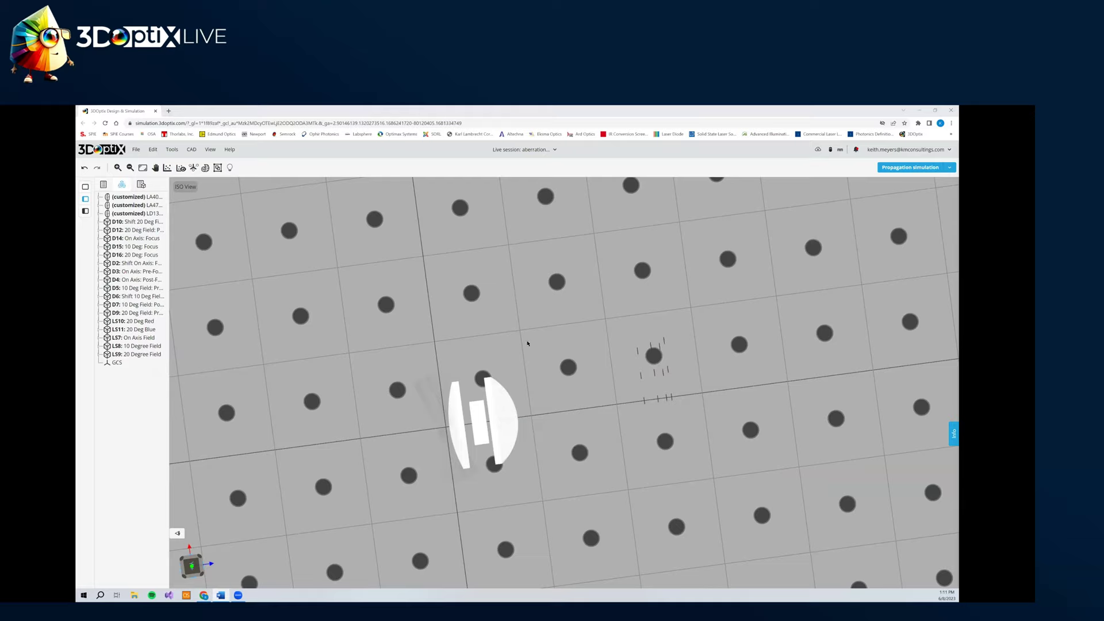
# - Open the customized LA4725 lens's optical settings, view its Thorlabs product page in an enlarged window, and close the page
pyautogui.click(456, 396)
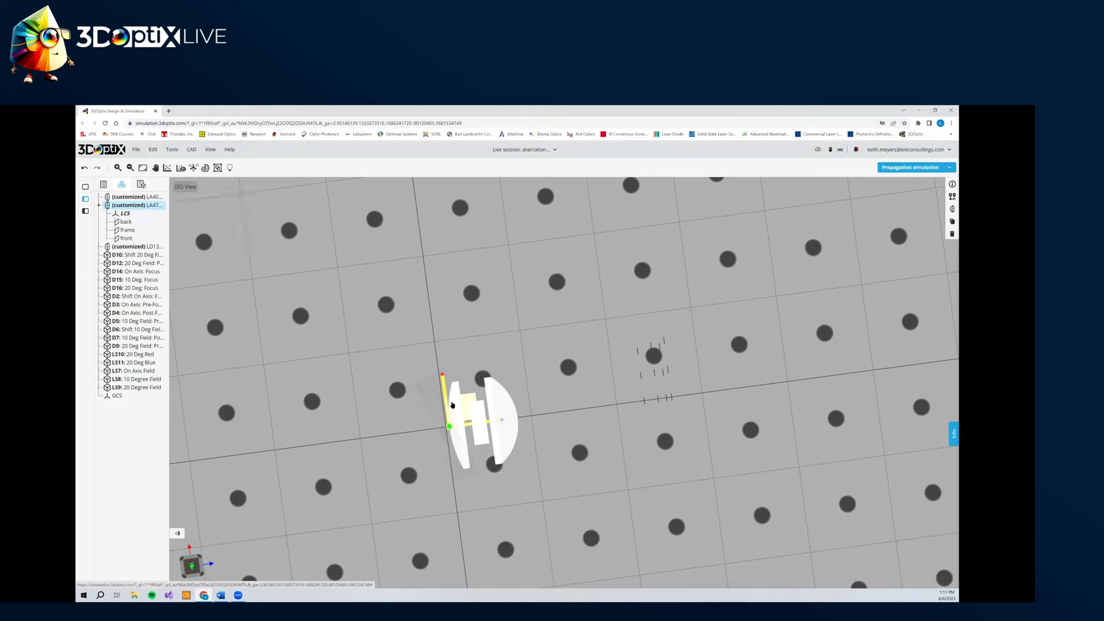
pyautogui.rightClick(138, 208)
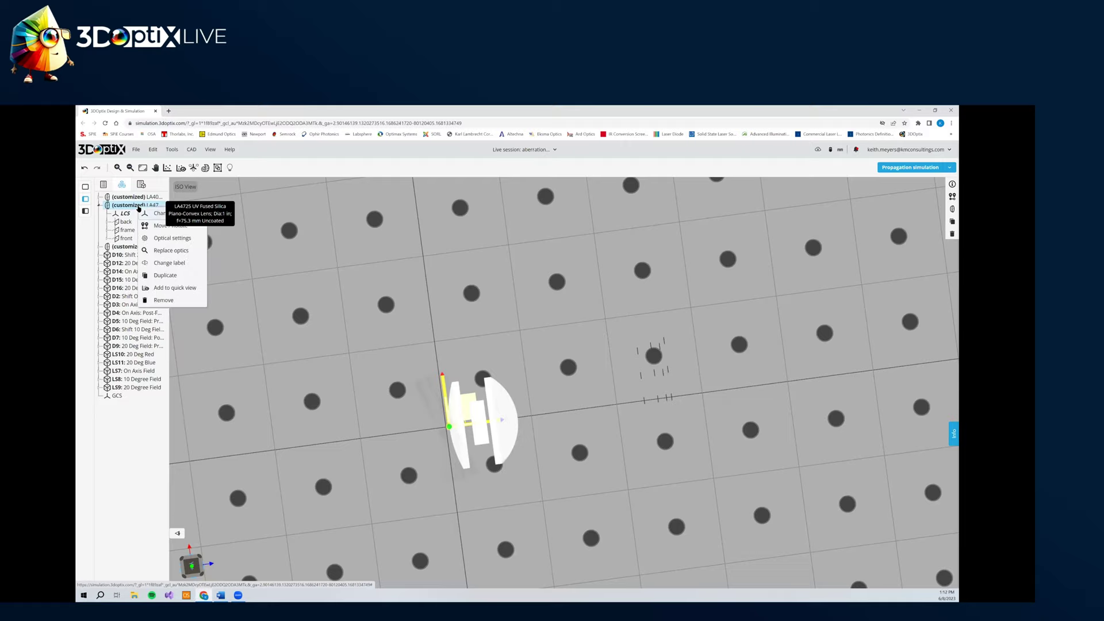
pyautogui.click(172, 238)
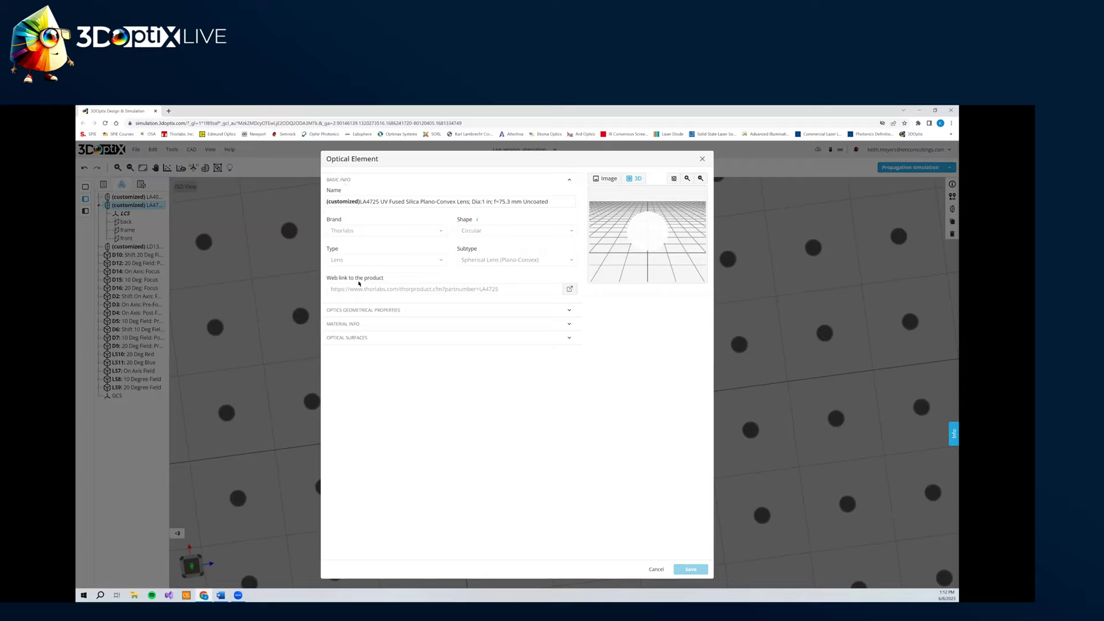
pyautogui.click(570, 289)
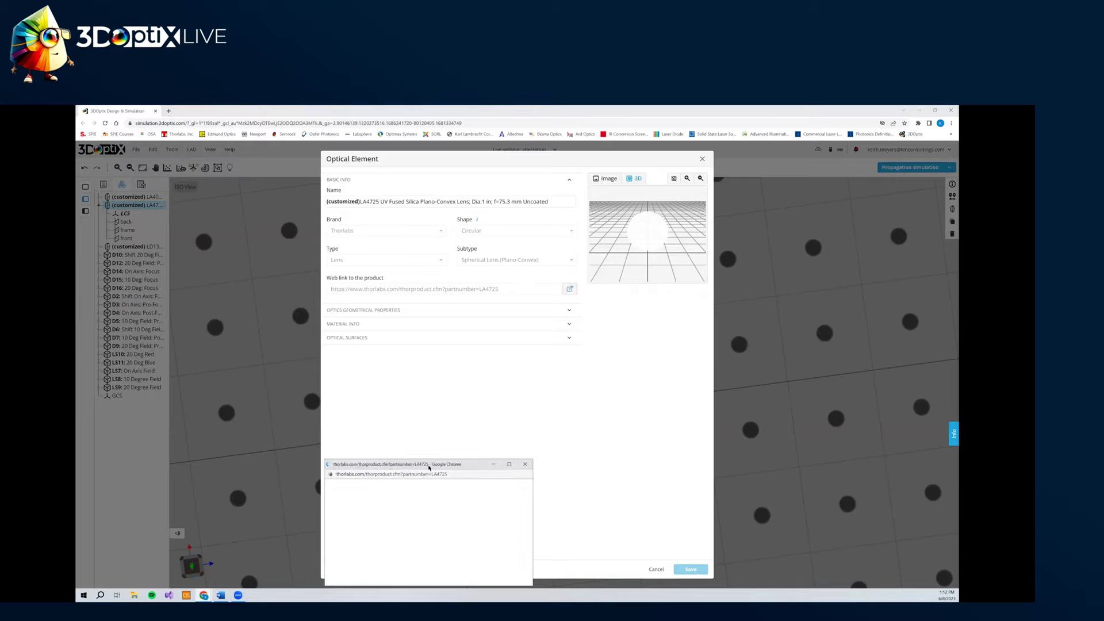
pyautogui.moveTo(429, 466); pyautogui.dragTo(456, 214)
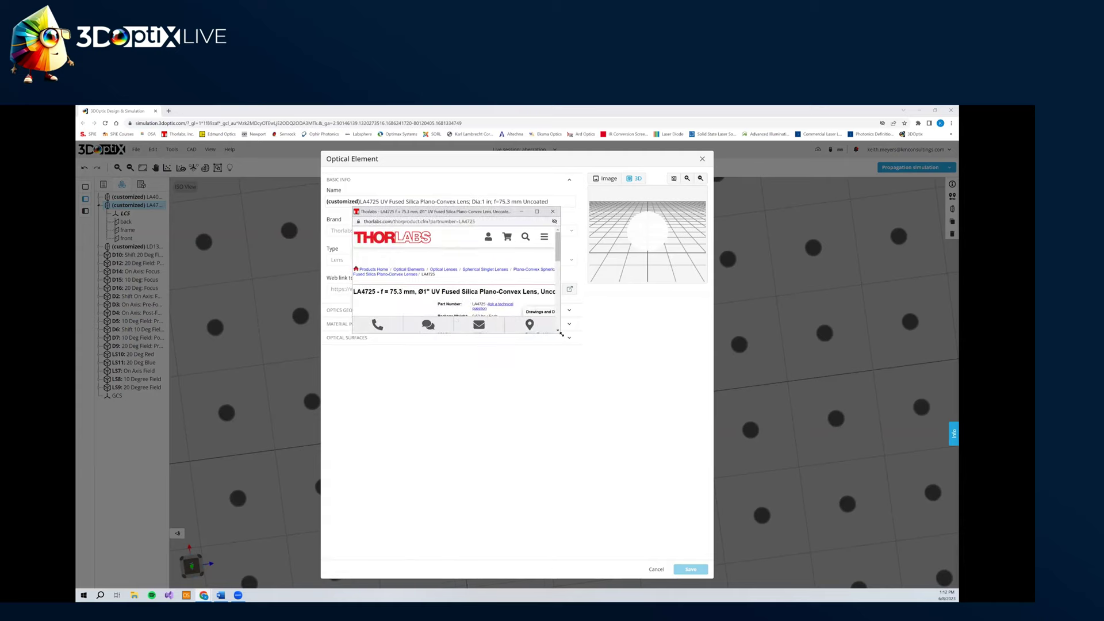
pyautogui.moveTo(562, 334); pyautogui.dragTo(683, 524)
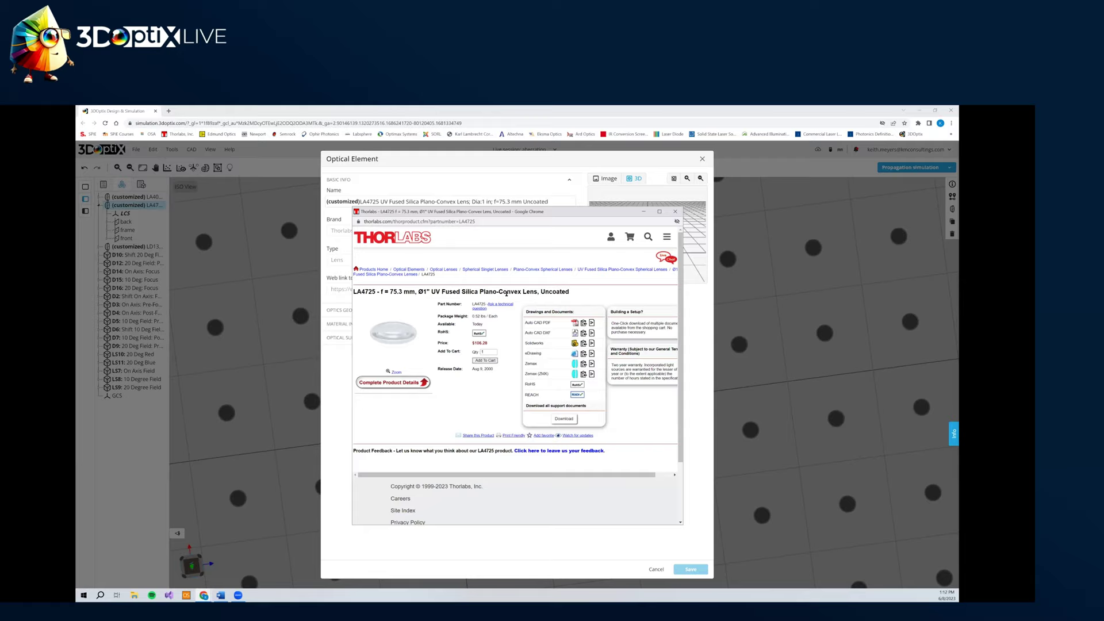
pyautogui.click(675, 212)
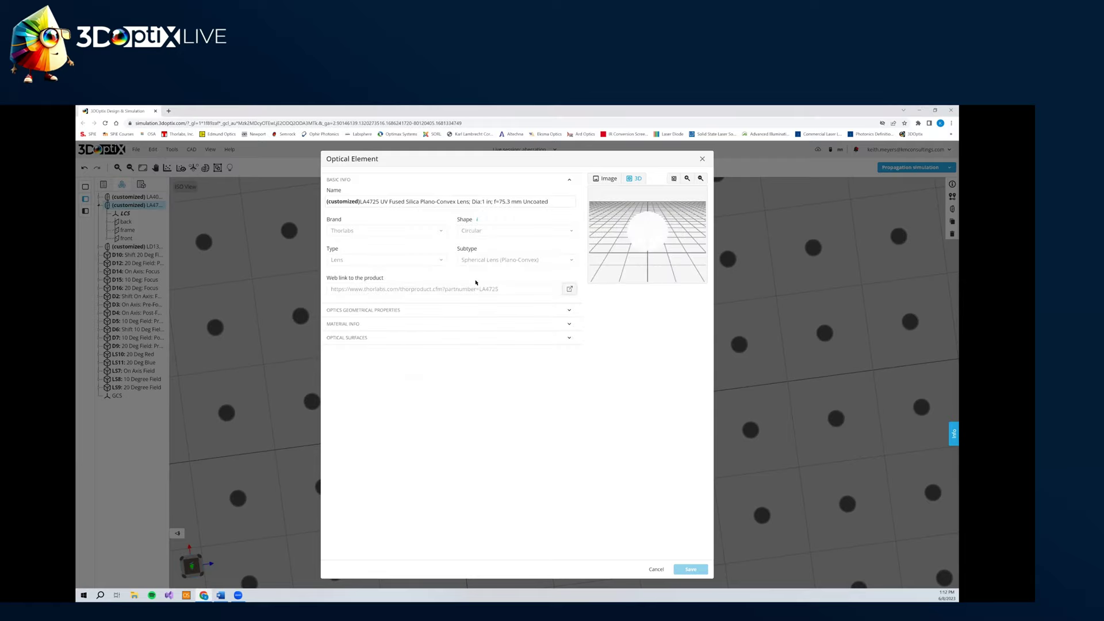
# - Show the LA4725 lens's geometrical properties and material info, and evaluate the material at a wavelength of 800 nm
pyautogui.click(375, 310)
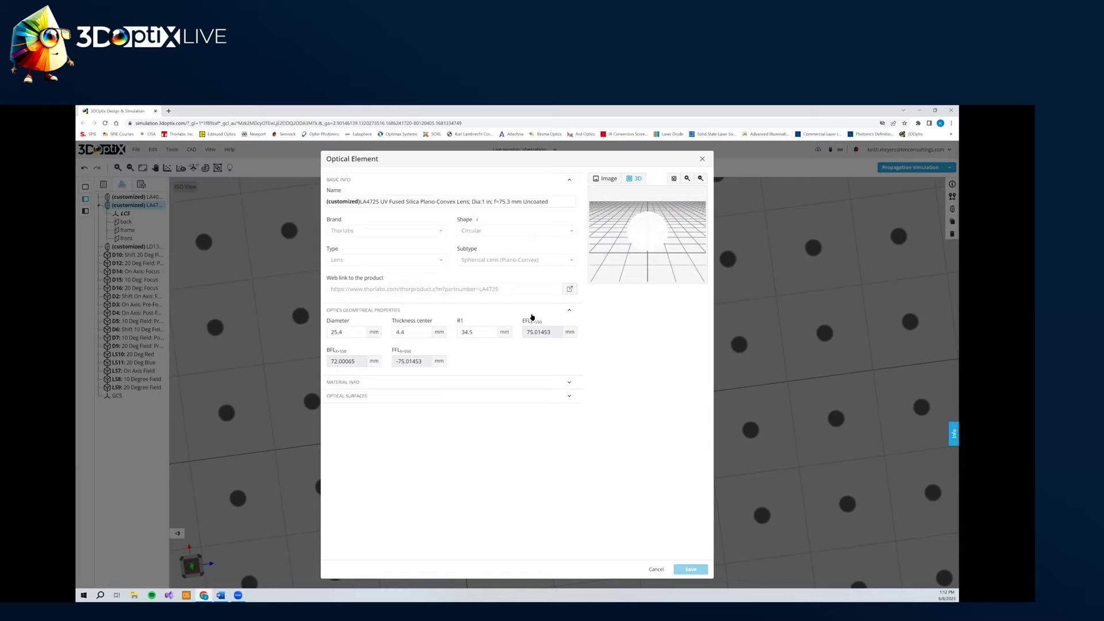
pyautogui.click(351, 383)
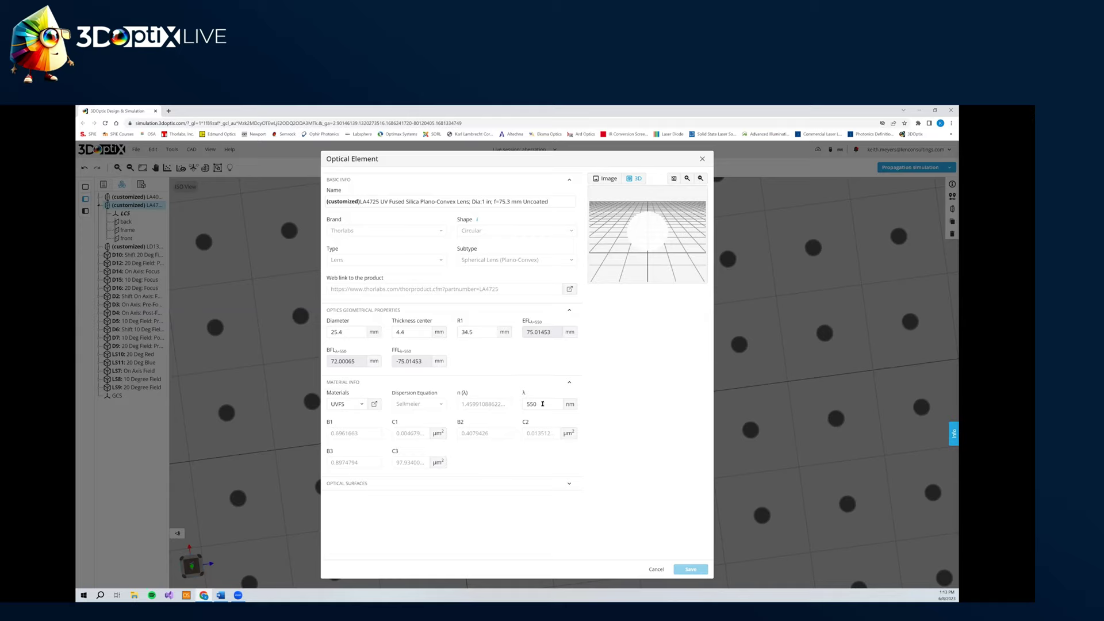
pyautogui.moveTo(539, 404); pyautogui.dragTo(499, 405)
pyautogui.write('800')
pyautogui.click(615, 400)
# - Set the LA4725 material wavelength to 550 nm and subsequently to 400 nm
pyautogui.doubleClick(531, 404)
pyautogui.write('550')
pyautogui.doubleClick(522, 405)
pyautogui.click(604, 389)
pyautogui.click(544, 401)
pyautogui.hotkey('ctrl', 'a')
pyautogui.write('400')
# - Show the LA4725 lens's optical surfaces, turn the 3D preview side-on, and highlight the front and back surfaces in turn
pyautogui.click(356, 310)
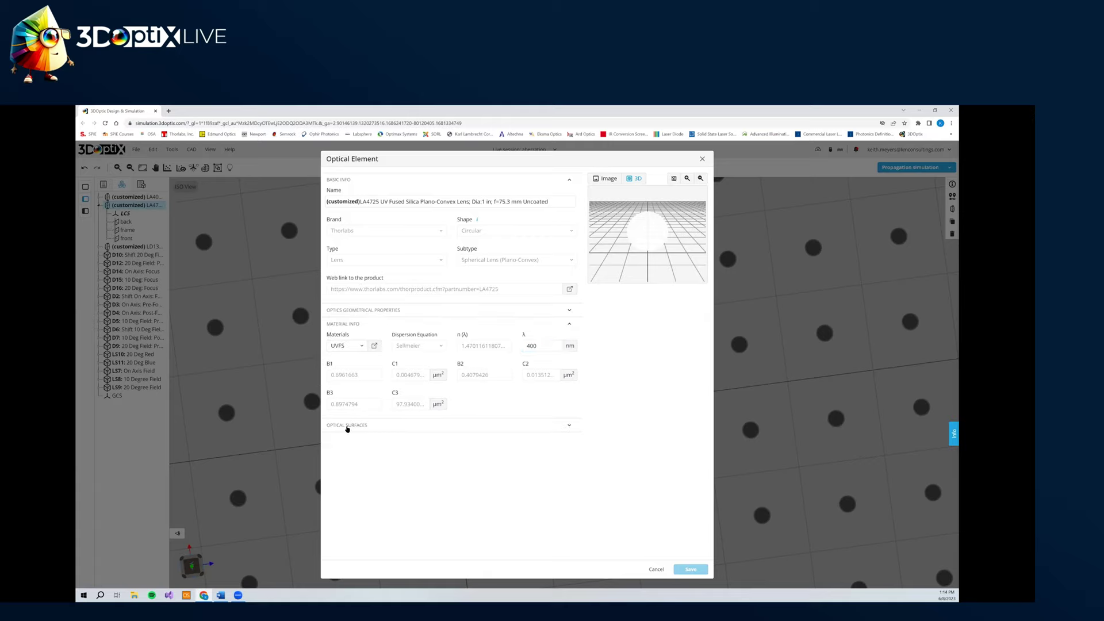
pyautogui.click(348, 425)
pyautogui.moveTo(654, 234); pyautogui.dragTo(638, 252)
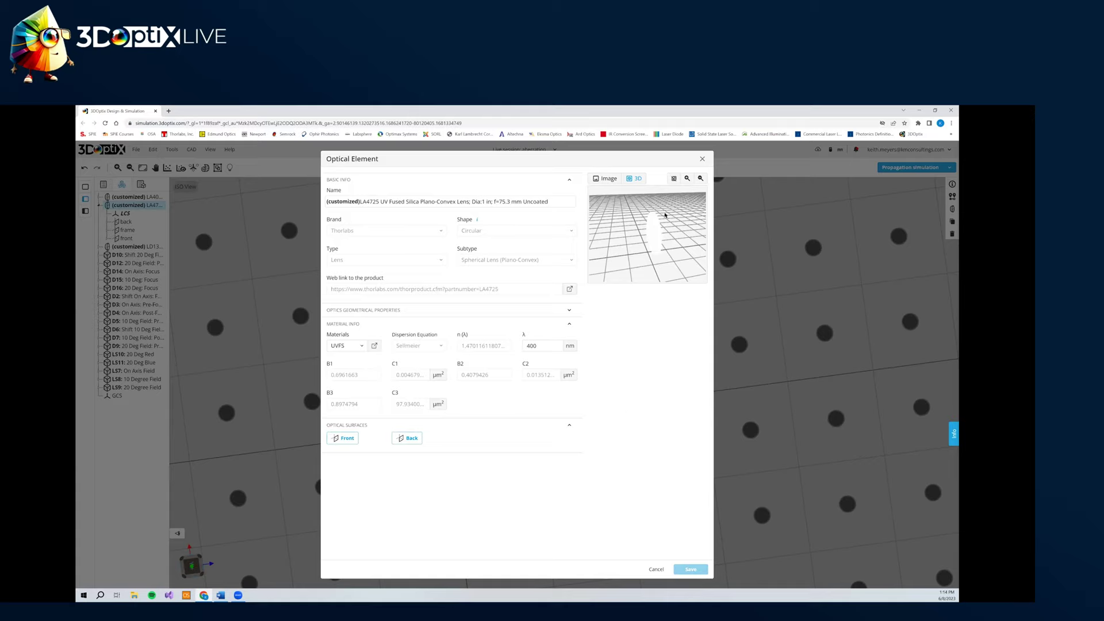
pyautogui.moveTo(652, 237); pyautogui.dragTo(649, 234)
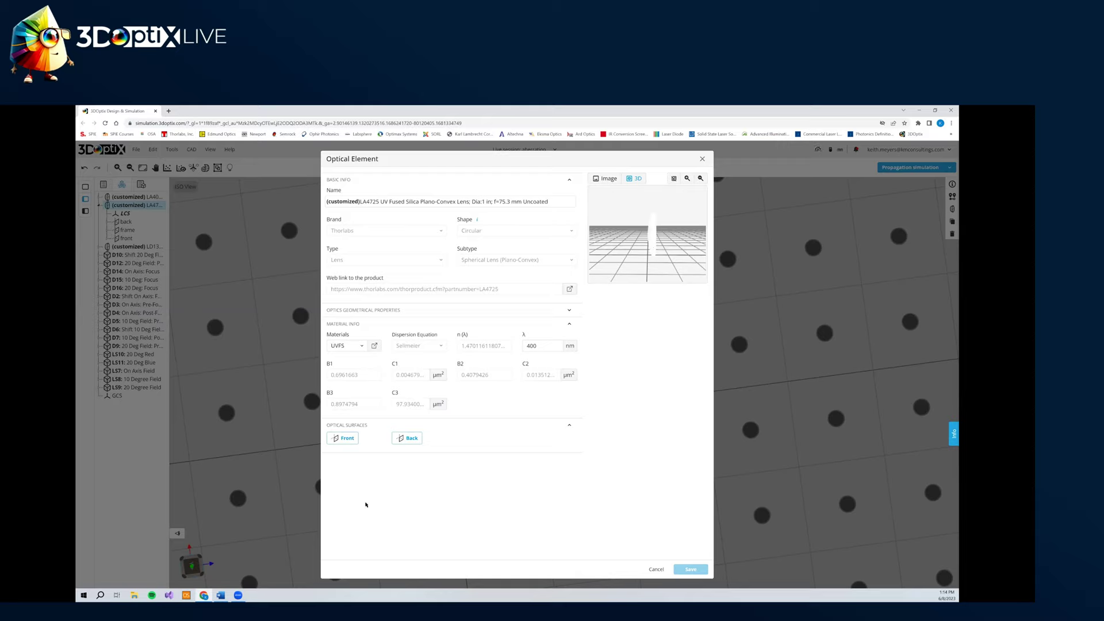
pyautogui.click(341, 439)
pyautogui.click(406, 438)
pyautogui.click(344, 439)
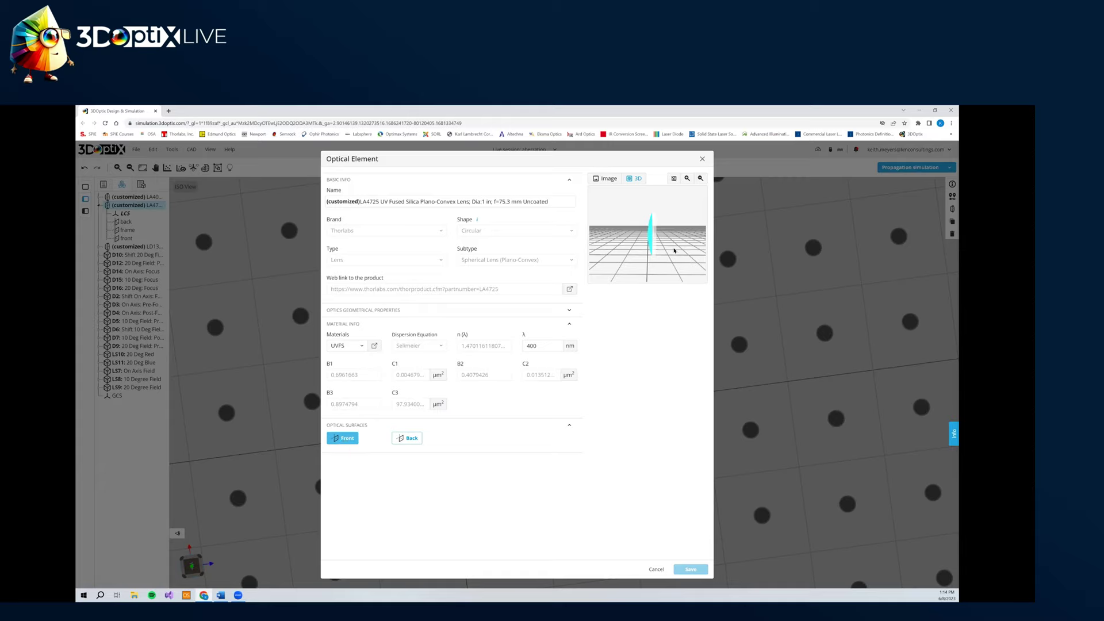
# - Examine the LA4725 lens's front and back surfaces by highlighting each in the 3D preview from different angles
pyautogui.click(647, 226)
pyautogui.scroll(5, 653, 227)
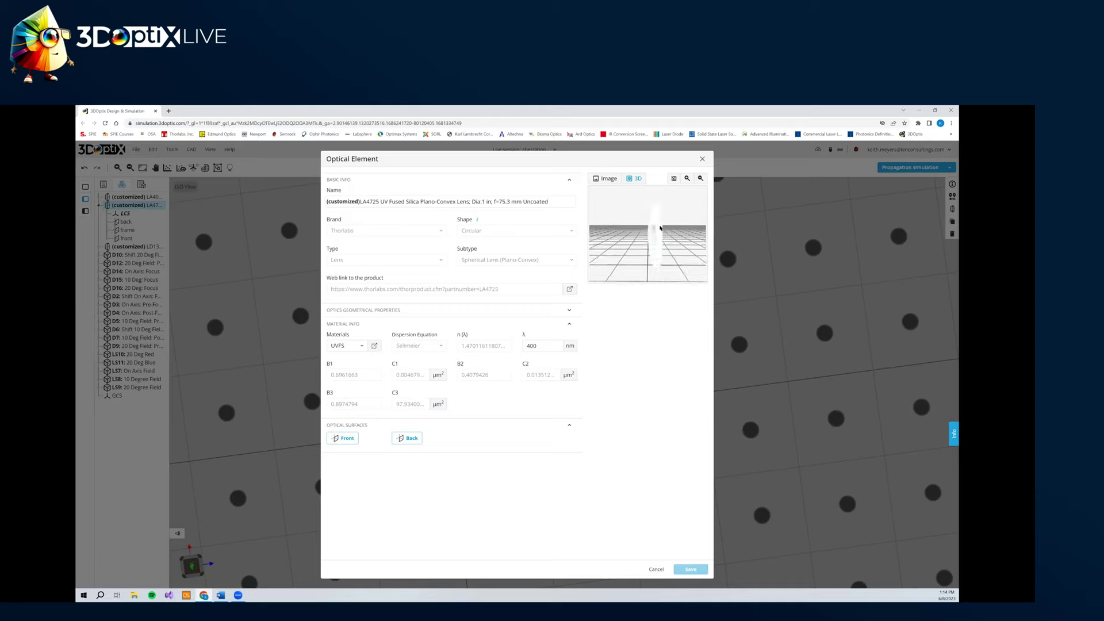
pyautogui.moveTo(660, 228); pyautogui.dragTo(646, 243)
pyautogui.click(349, 438)
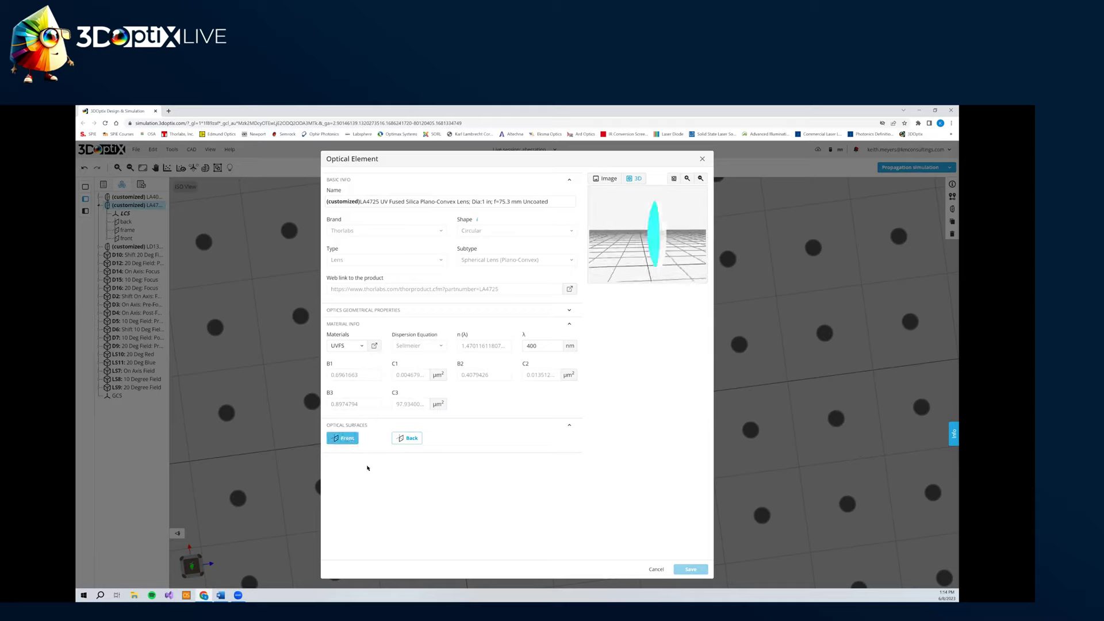
pyautogui.click(655, 242)
pyautogui.moveTo(661, 245); pyautogui.dragTo(642, 244)
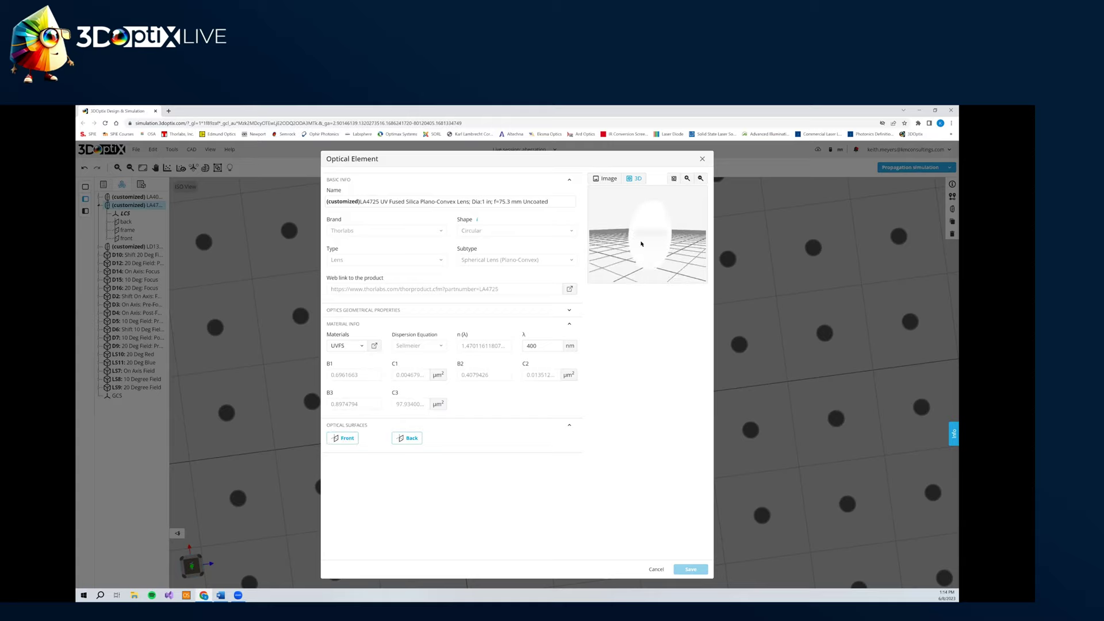
pyautogui.click(407, 438)
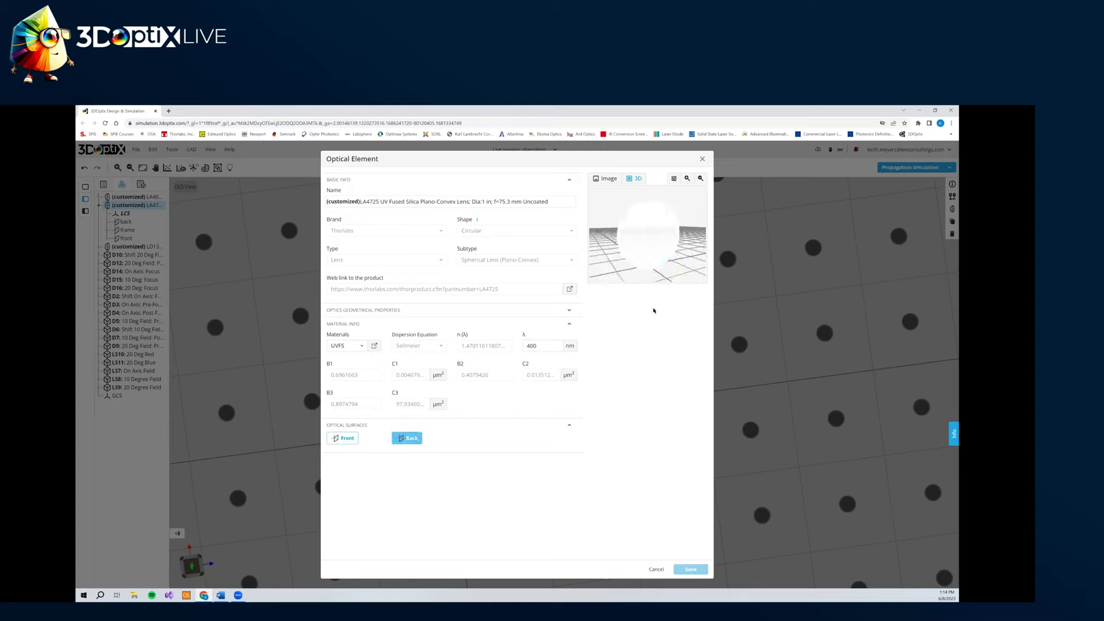
pyautogui.click(641, 236)
pyautogui.moveTo(641, 236); pyautogui.dragTo(665, 255)
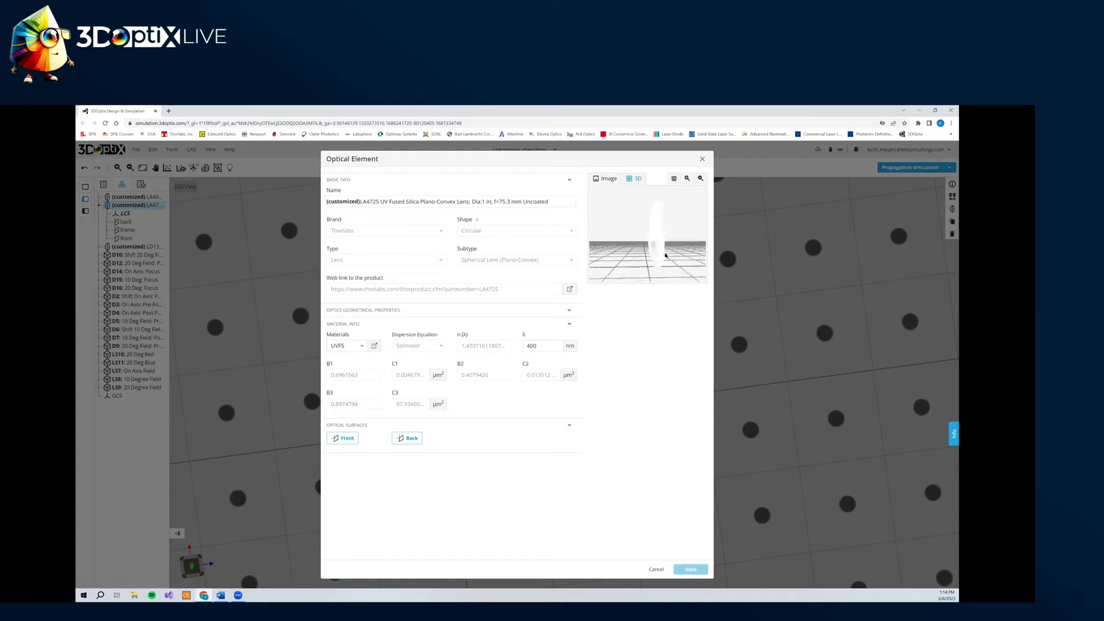
pyautogui.click(346, 438)
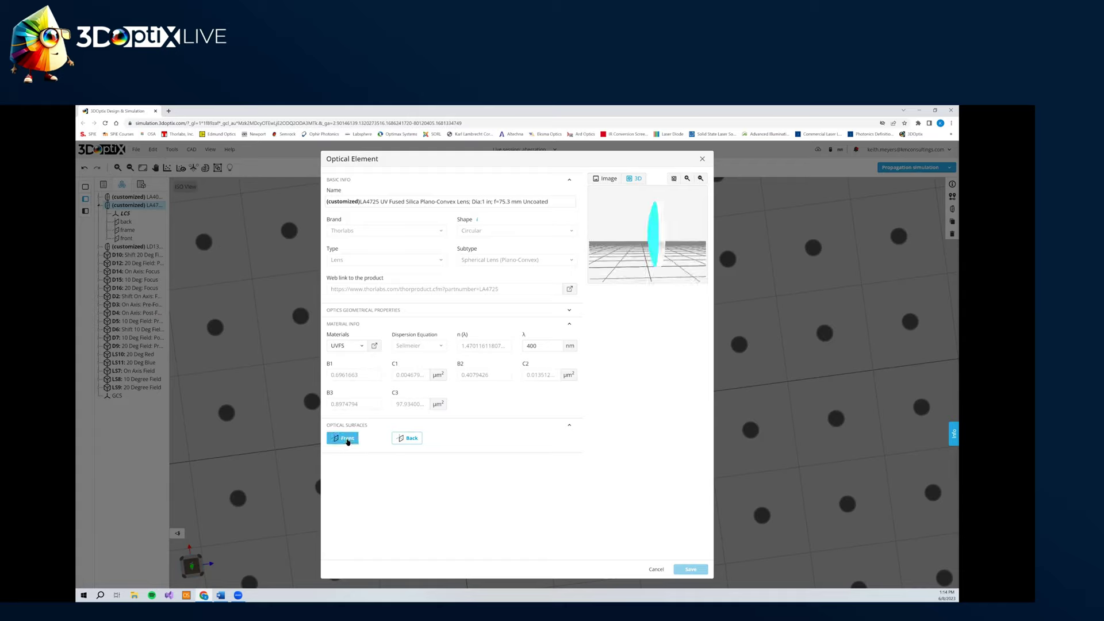
# - Open the LA4725 lens's front surface and review its name, simulation settings and scattering info
pyautogui.click(347, 439)
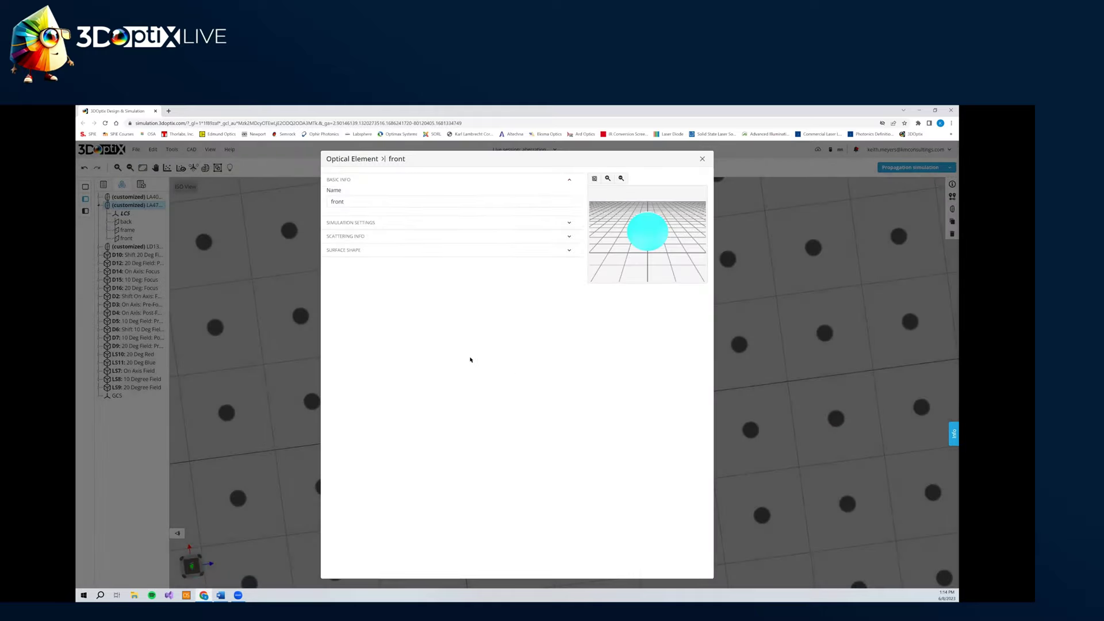
pyautogui.click(352, 198)
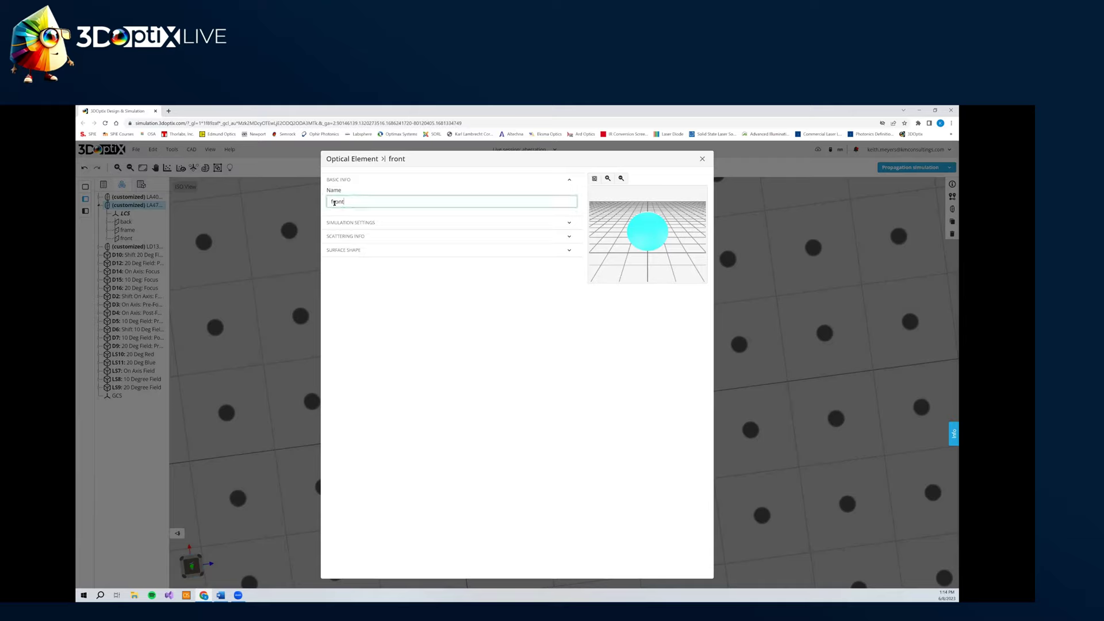
pyautogui.click(361, 224)
pyautogui.click(349, 284)
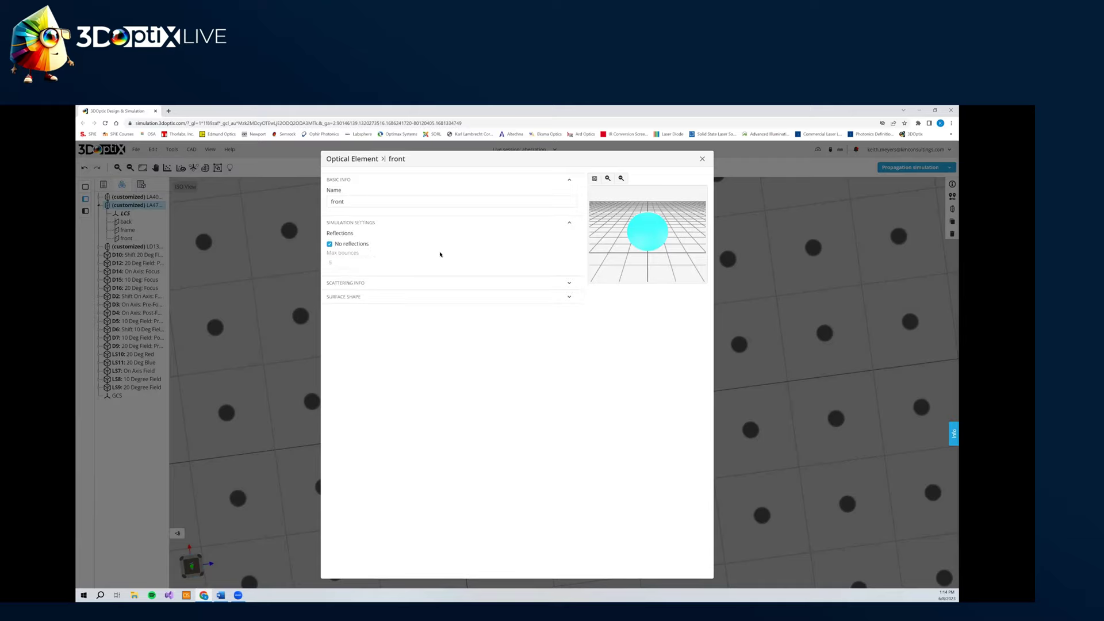
pyautogui.click(355, 224)
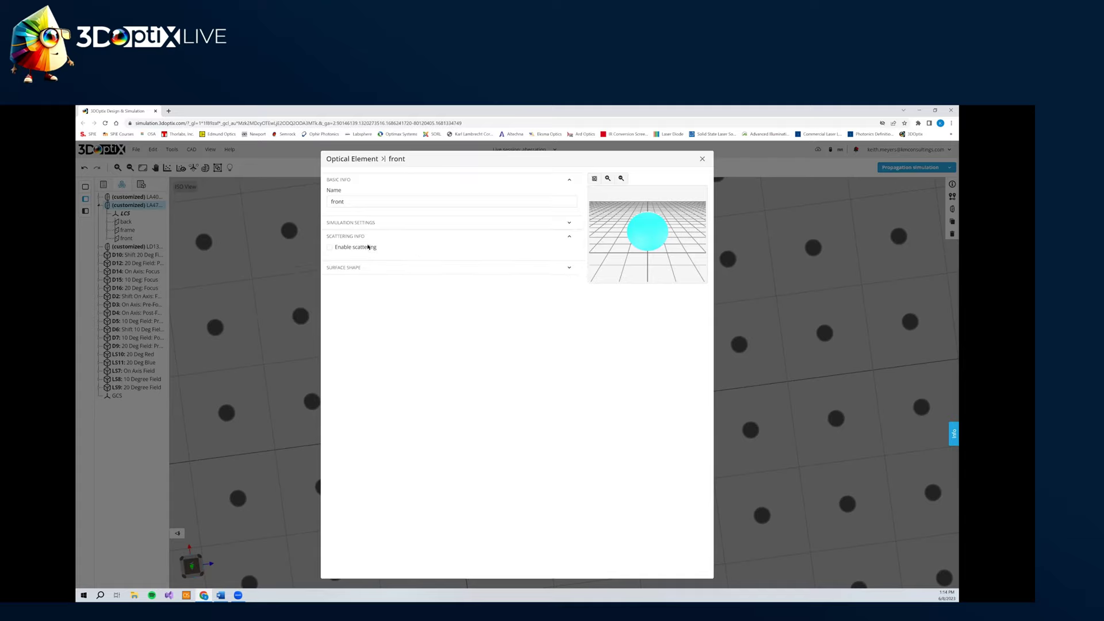
pyautogui.click(368, 247)
pyautogui.click(347, 224)
pyautogui.click(350, 225)
# - Try the Zernike Fringe sag shape model with 13 terms on the front surface, and close the settings with the shape component disabled
pyautogui.click(346, 267)
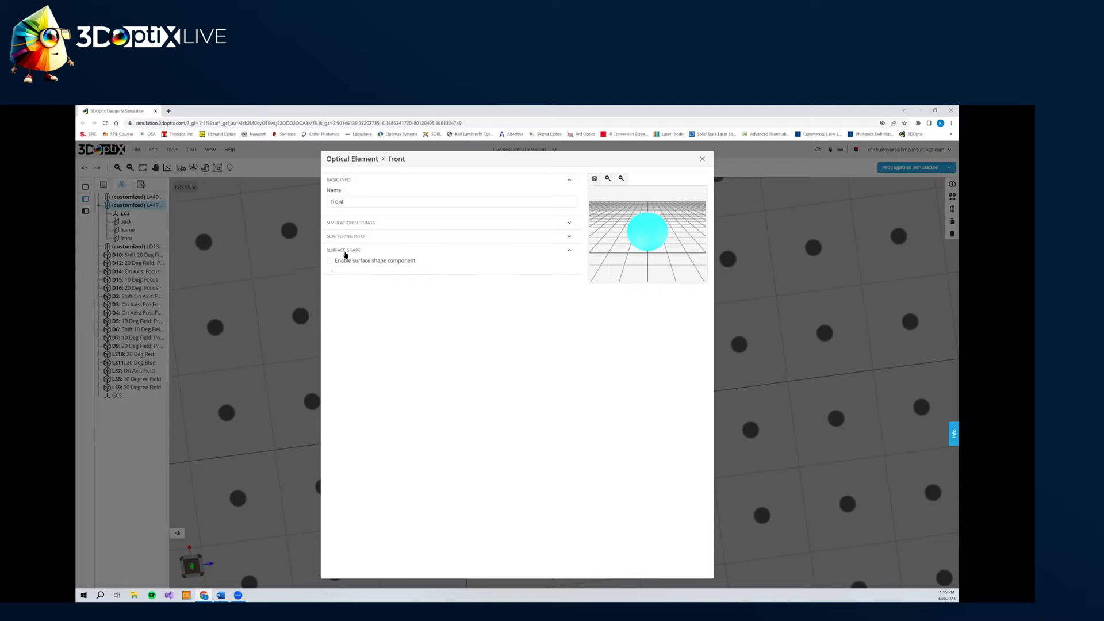
pyautogui.click(330, 262)
pyautogui.click(353, 291)
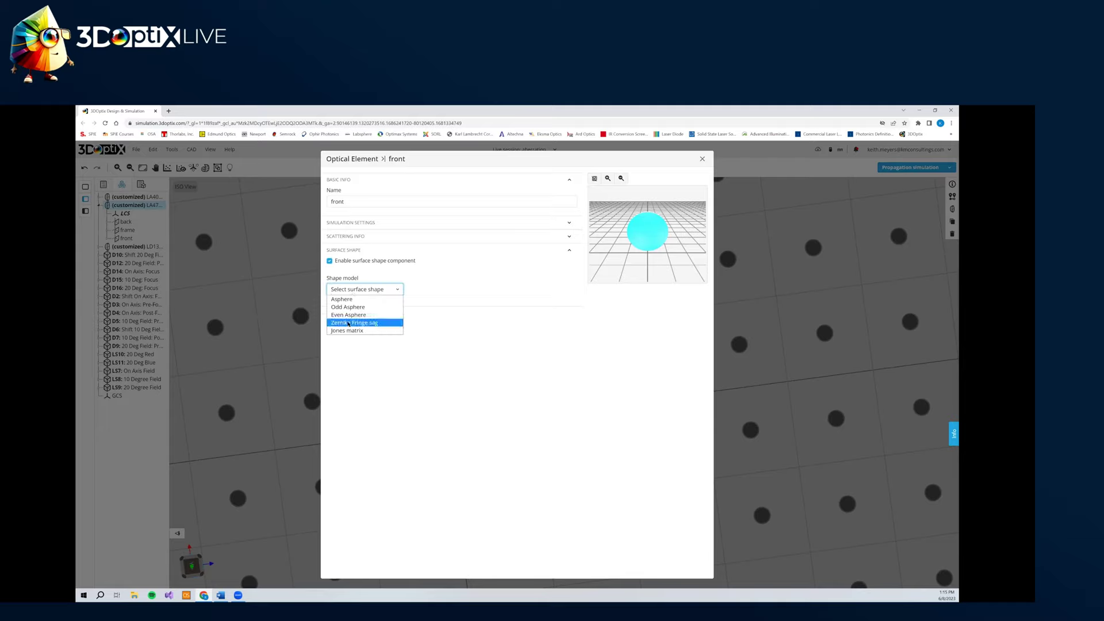
pyautogui.click(462, 286)
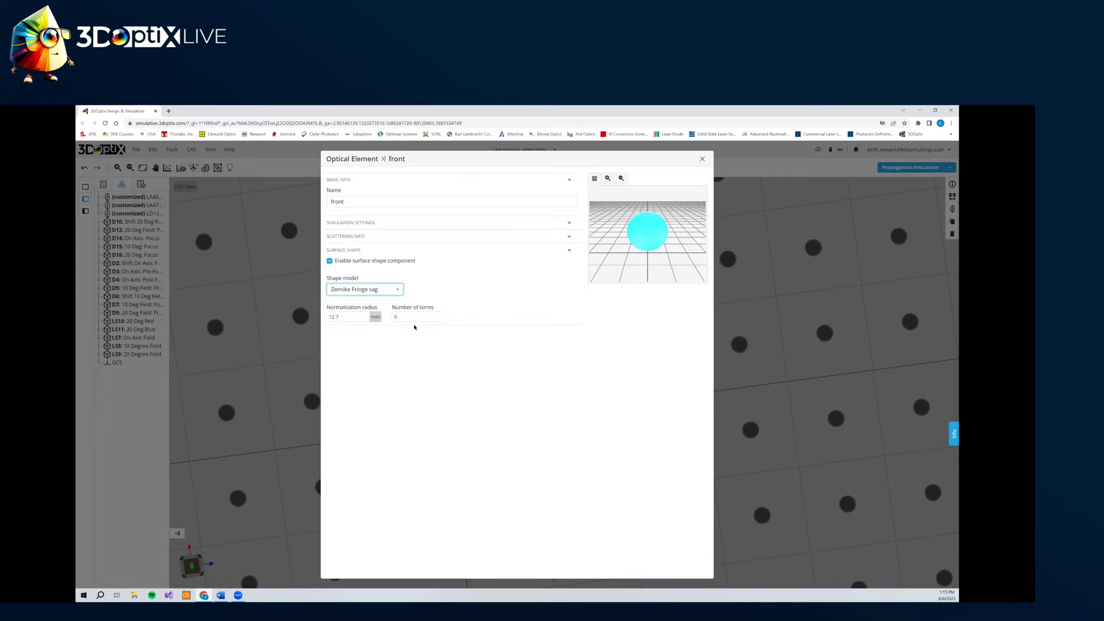
pyautogui.moveTo(397, 317); pyautogui.dragTo(364, 318)
pyautogui.write('13')
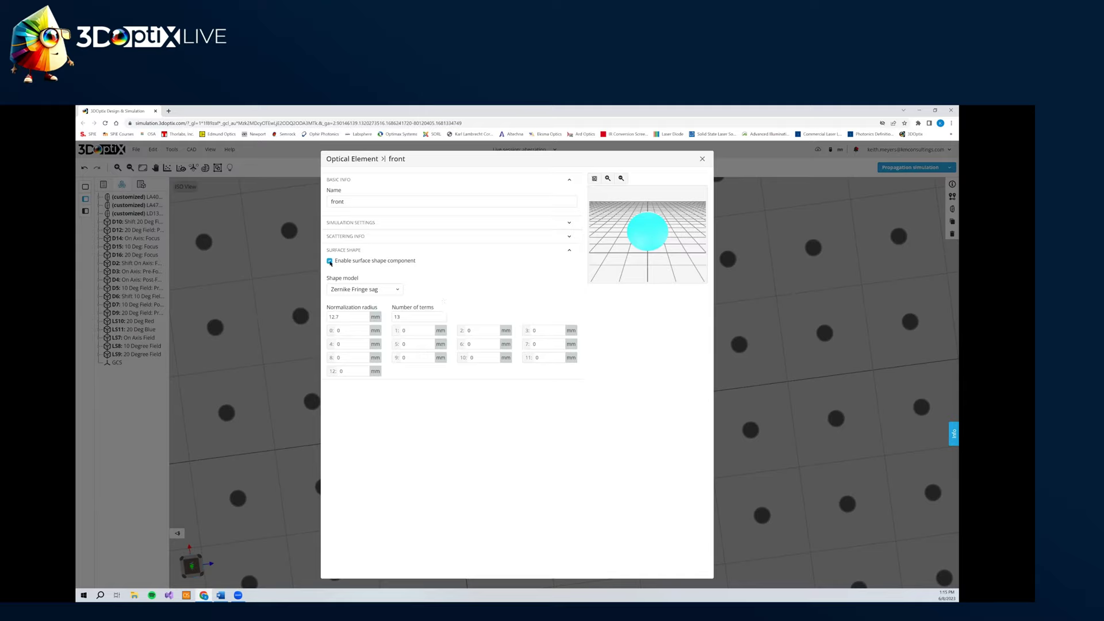
pyautogui.click(330, 261)
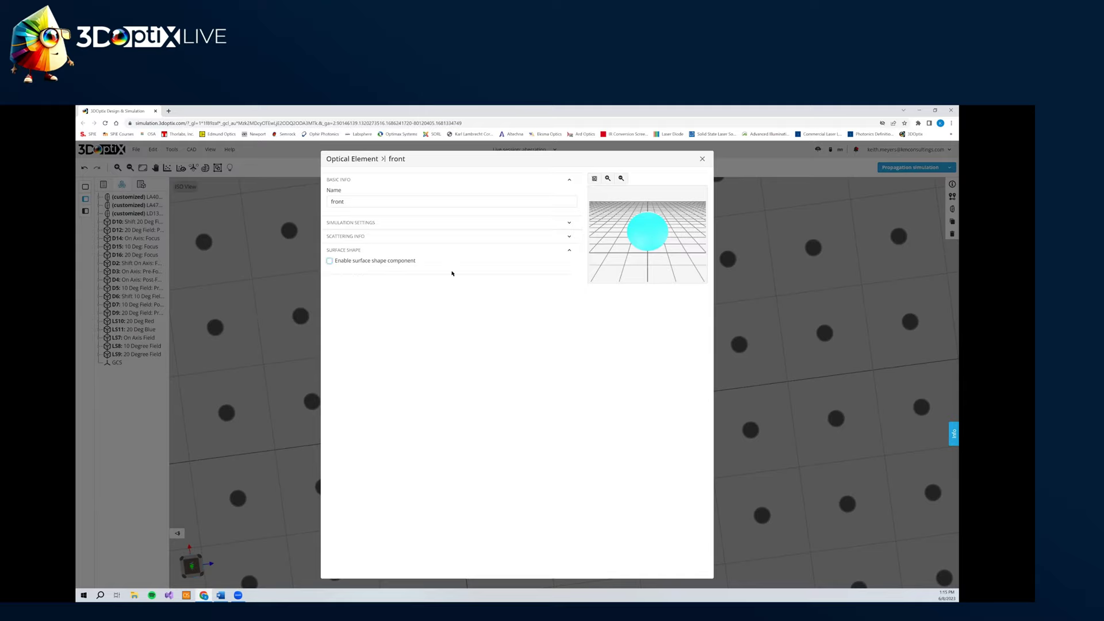
pyautogui.click(702, 159)
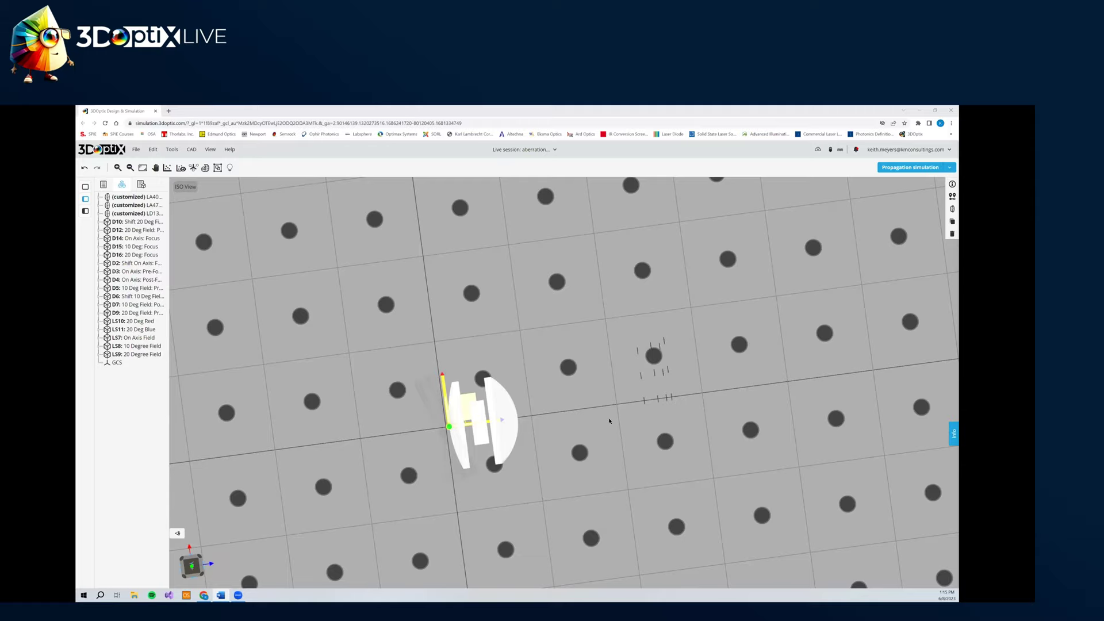
# - Show the position and rotation settings of the customized LA40… lens, the last lens before the detectors
pyautogui.scroll(2, 543, 413)
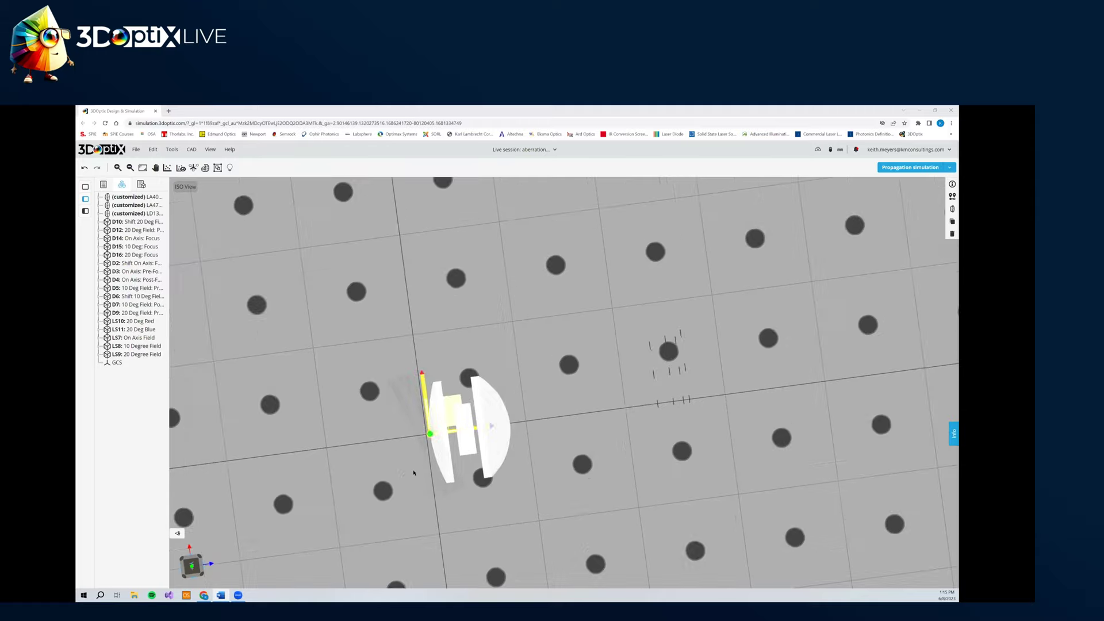
pyautogui.moveTo(429, 498); pyautogui.dragTo(573, 428)
pyautogui.moveTo(574, 428); pyautogui.dragTo(422, 328, button='right')
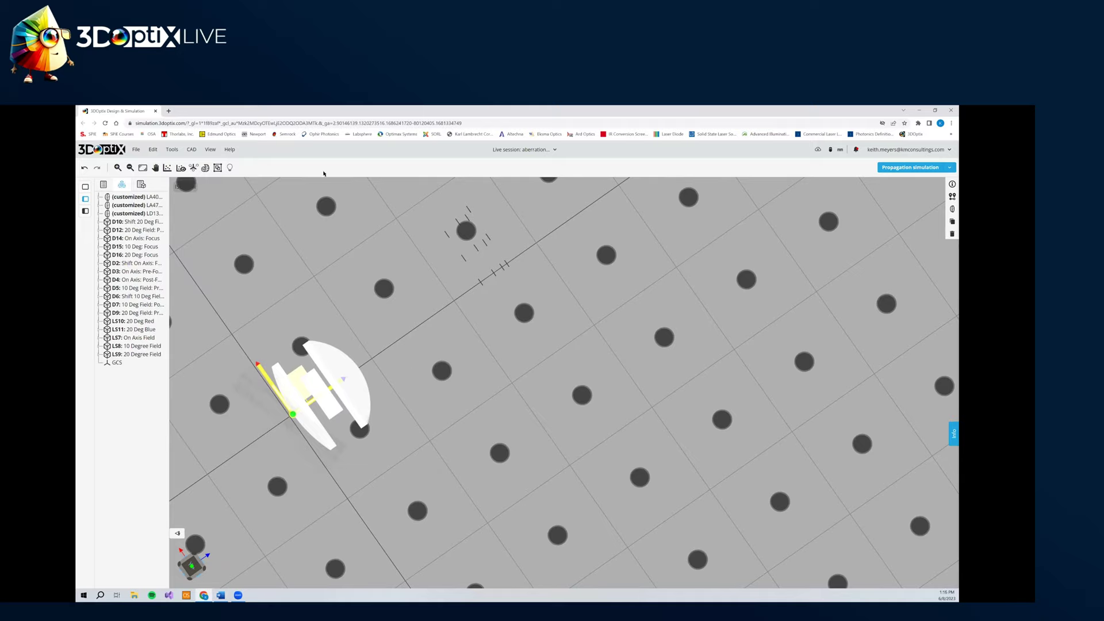
pyautogui.click(338, 372)
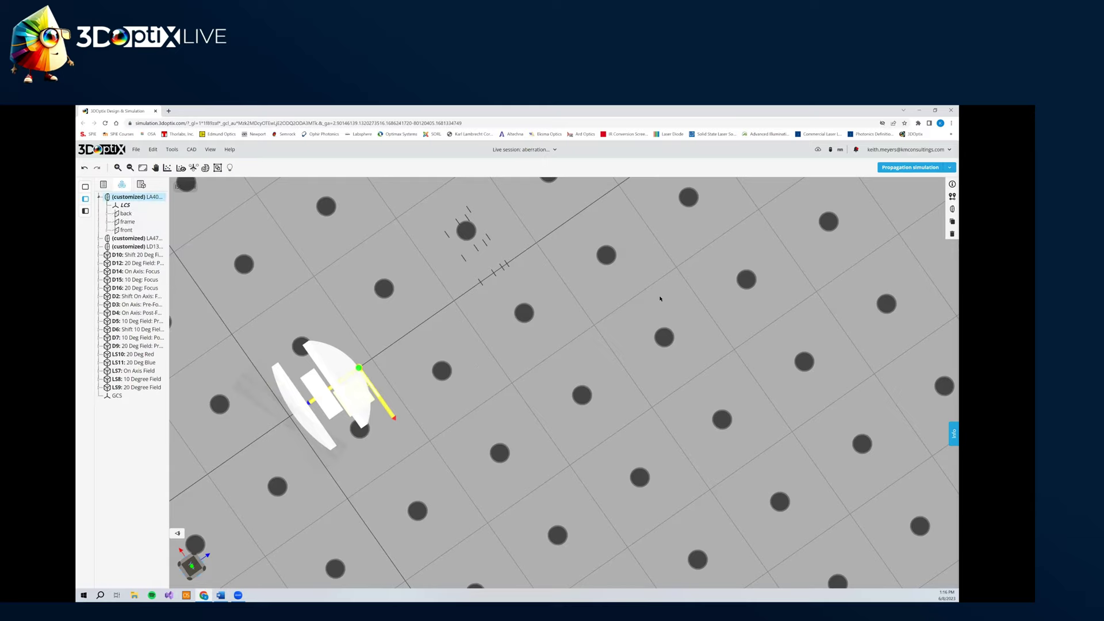
pyautogui.click(952, 198)
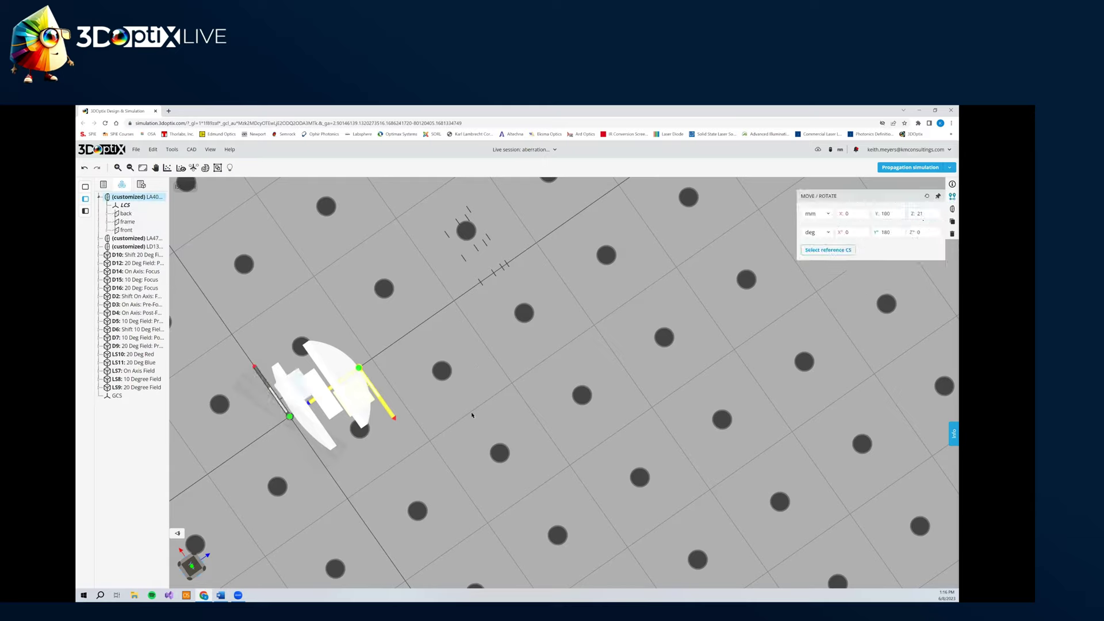
pyautogui.click(478, 386)
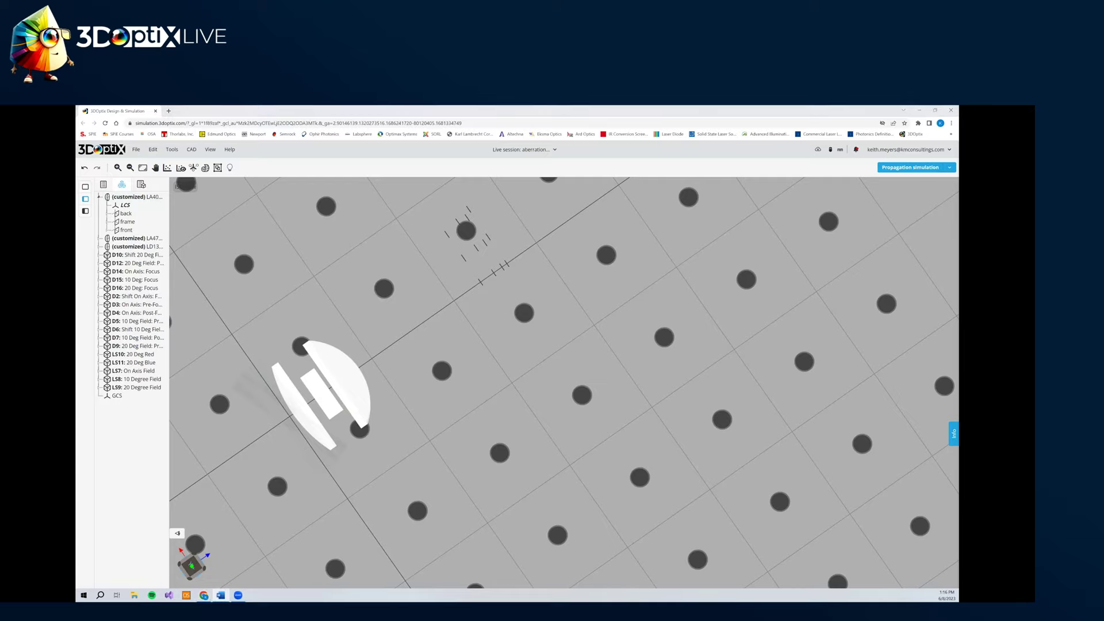
# - Run the propagation simulation for the three-lens setup and its detectors
pyautogui.moveTo(455, 328); pyautogui.dragTo(459, 461, button='right')
pyautogui.scroll(5, 454, 394)
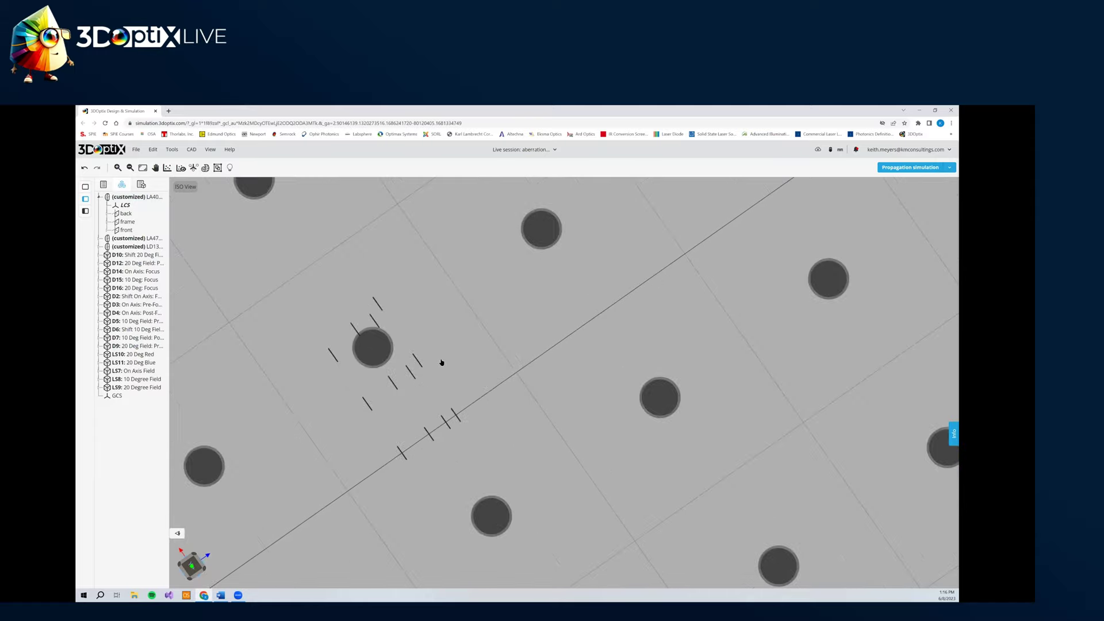
pyautogui.moveTo(525, 345); pyautogui.dragTo(587, 385, button='right')
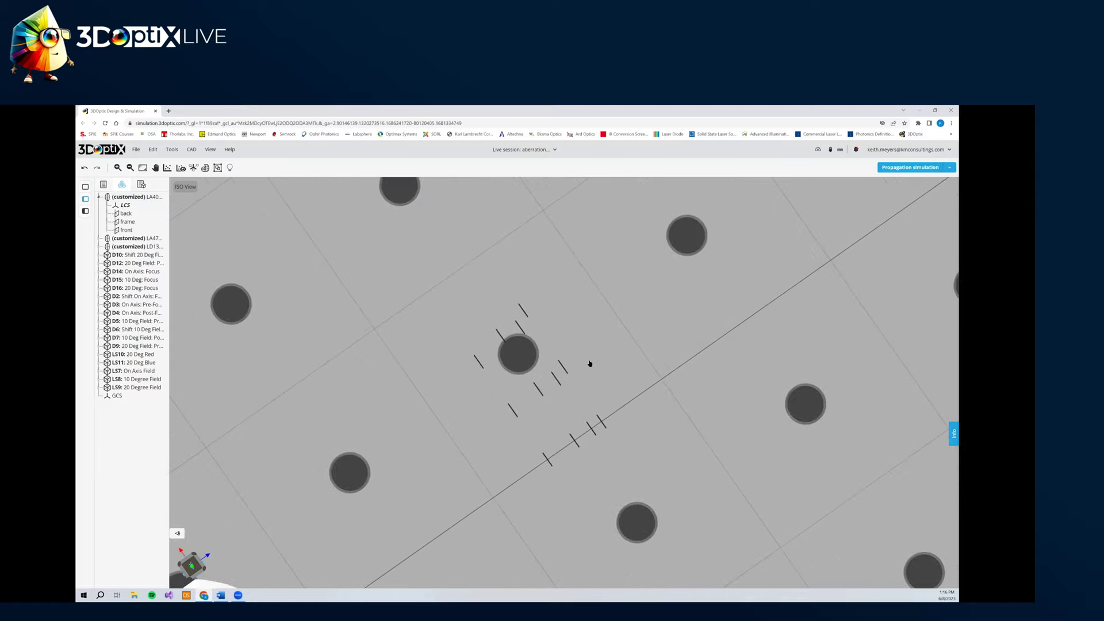
pyautogui.moveTo(588, 364); pyautogui.dragTo(504, 437)
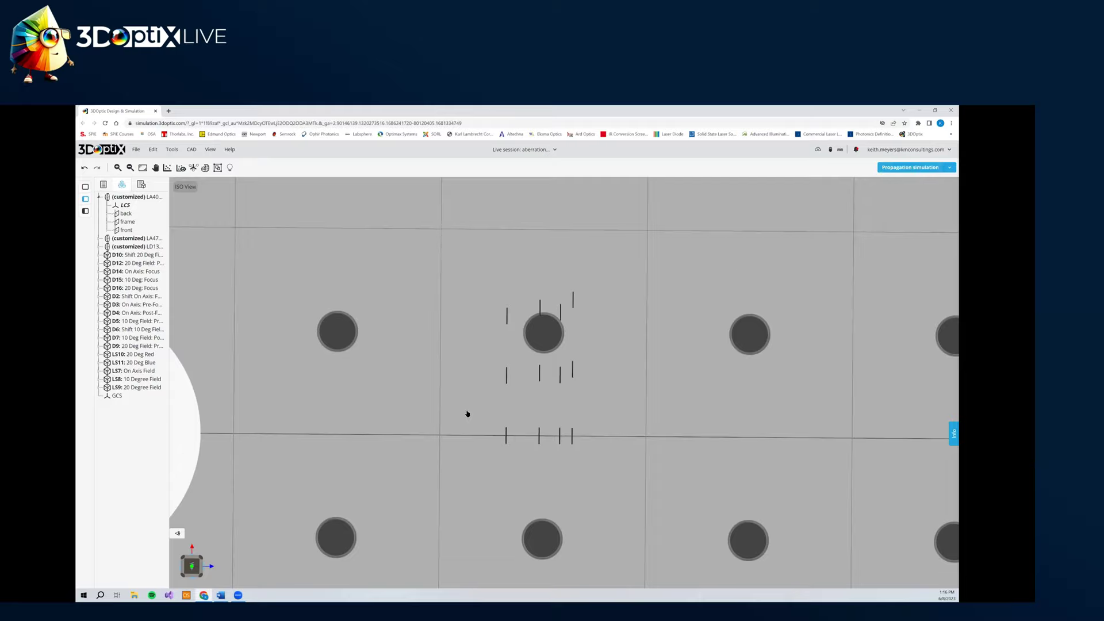
pyautogui.scroll(-5, 467, 414)
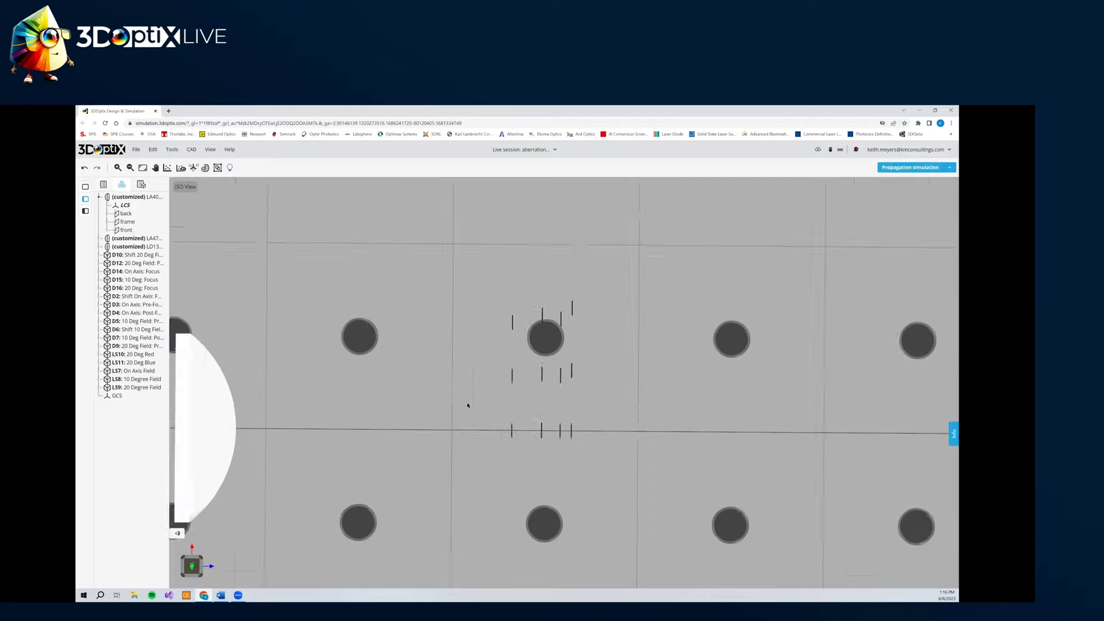
pyautogui.click(918, 166)
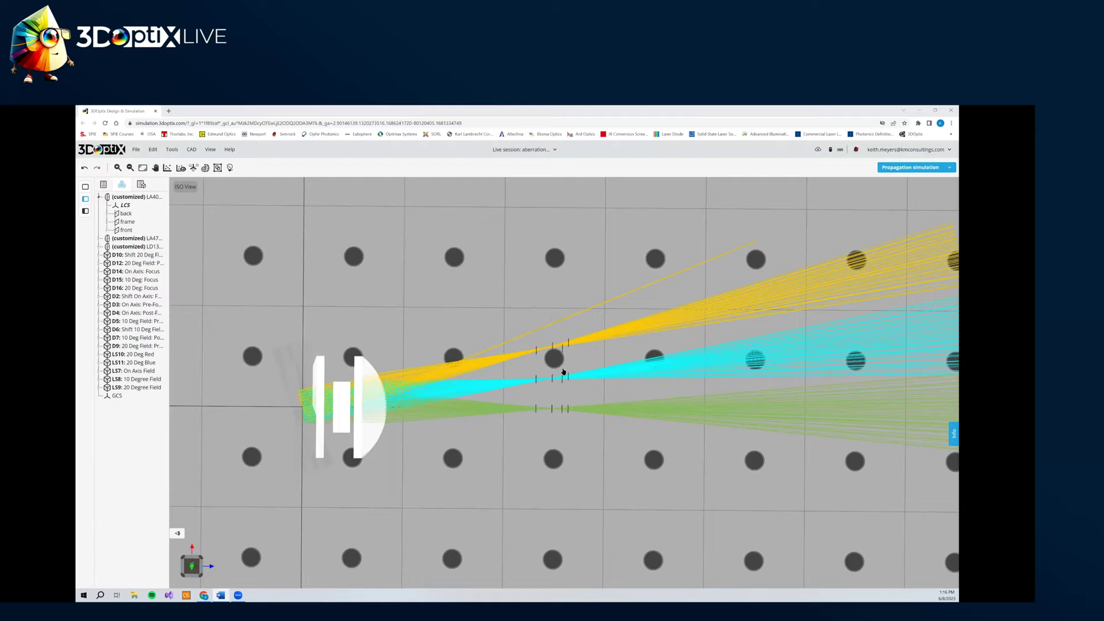
# - Examine how the yellow, cyan and green ray bundles converge at the pre-focus, focus and post-focus detectors
pyautogui.scroll(3, 563, 372)
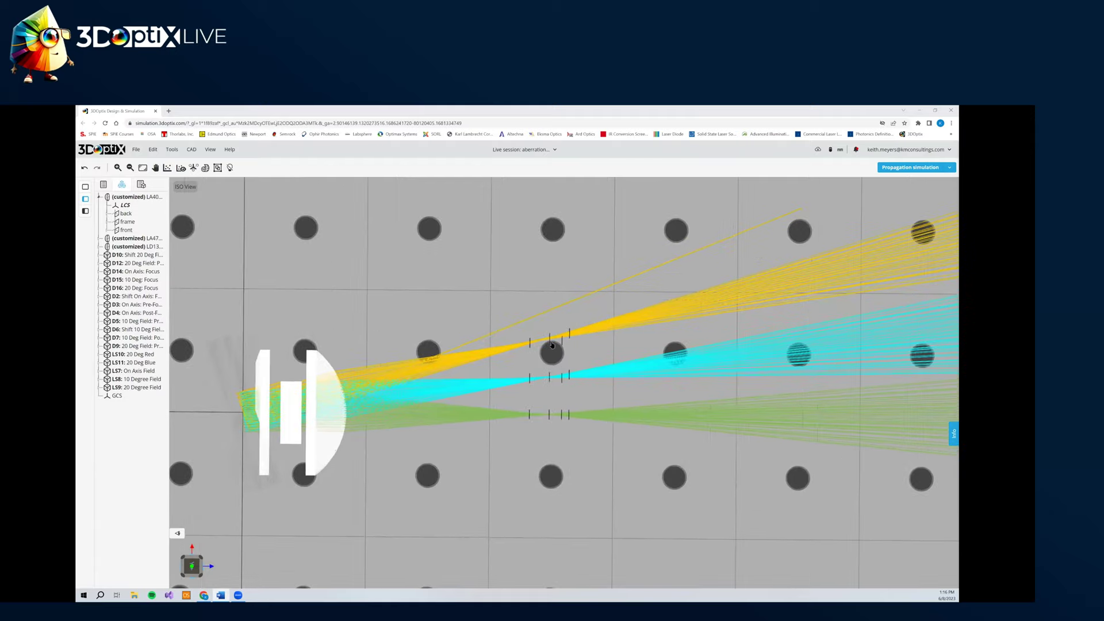
pyautogui.scroll(1, 555, 372)
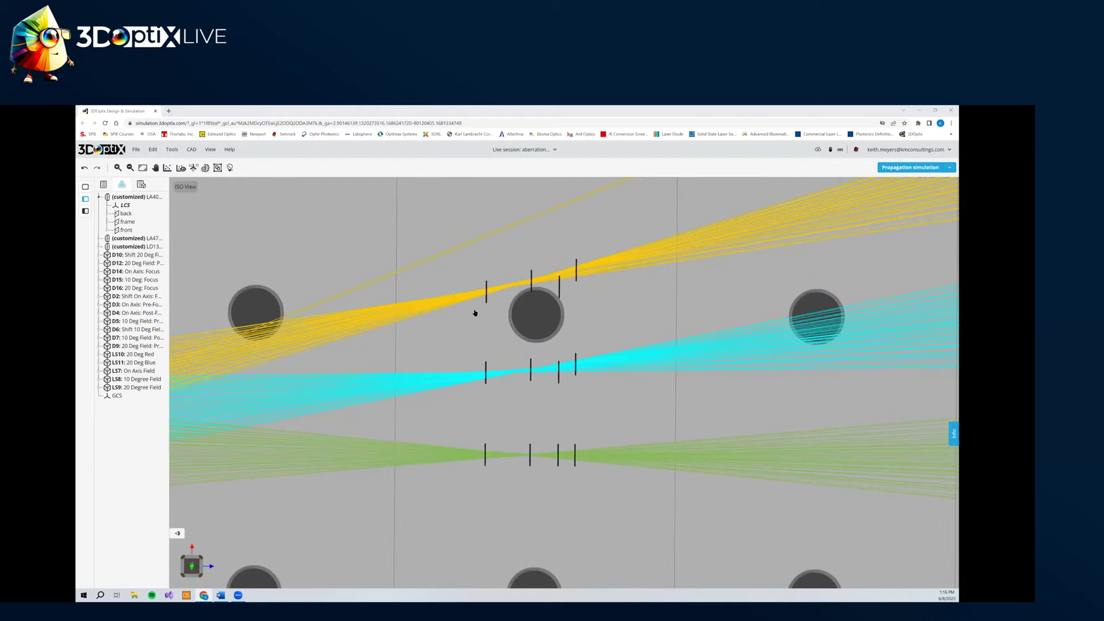
pyautogui.moveTo(439, 388); pyautogui.dragTo(435, 408, button='middle')
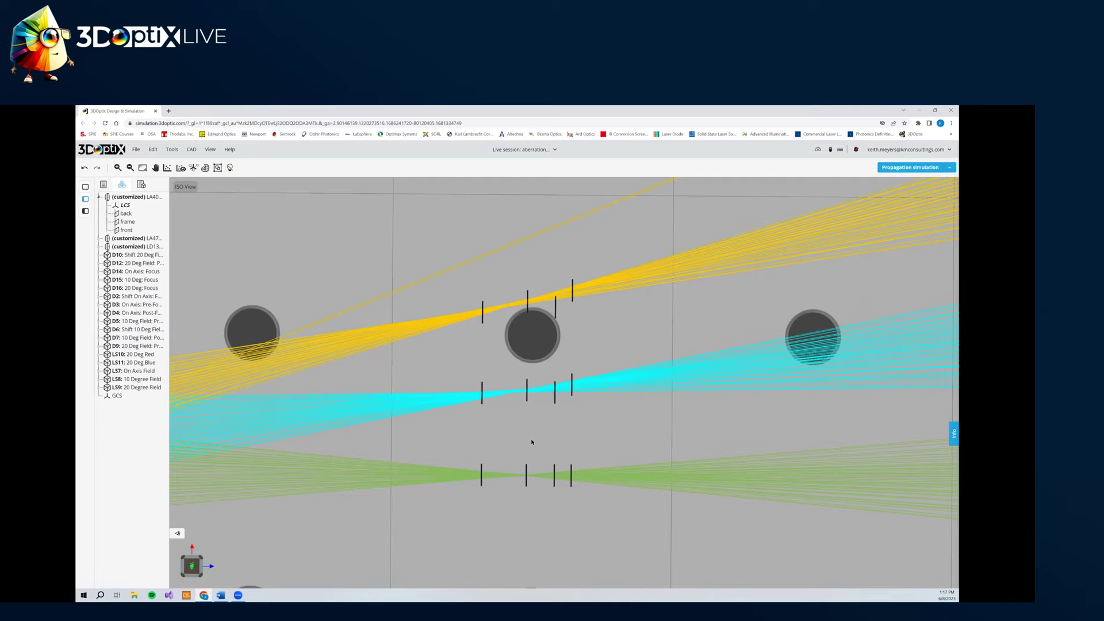
pyautogui.scroll(2, 526, 431)
pyautogui.moveTo(503, 532); pyautogui.dragTo(522, 409, button='middle')
pyautogui.scroll(2, 521, 408)
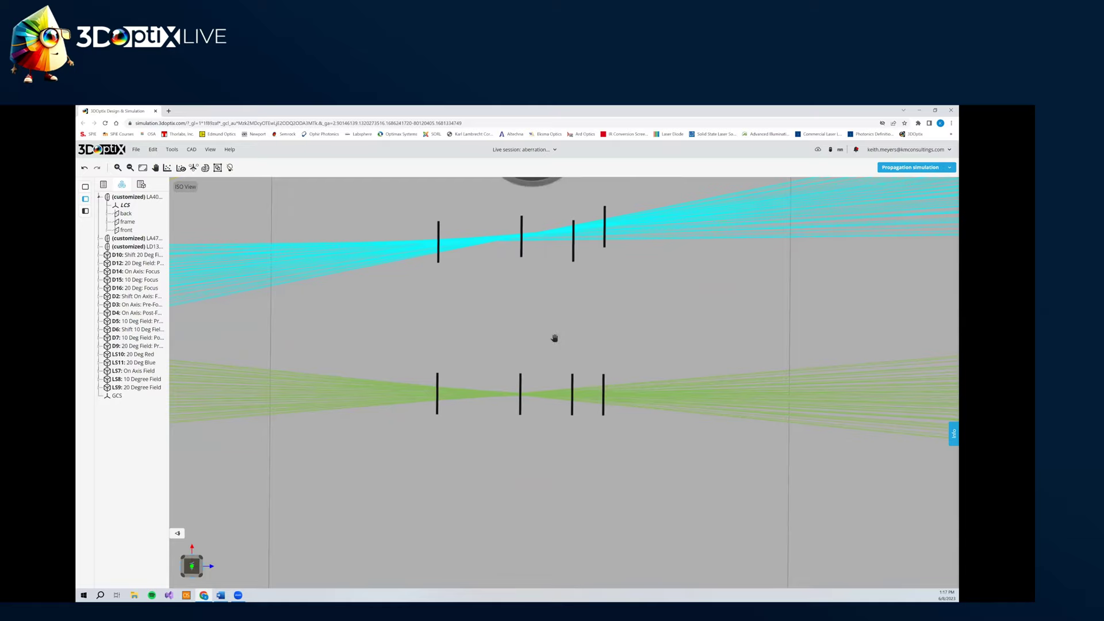
pyautogui.moveTo(554, 343); pyautogui.dragTo(552, 415, button='middle')
pyautogui.scroll(-2, 559, 410)
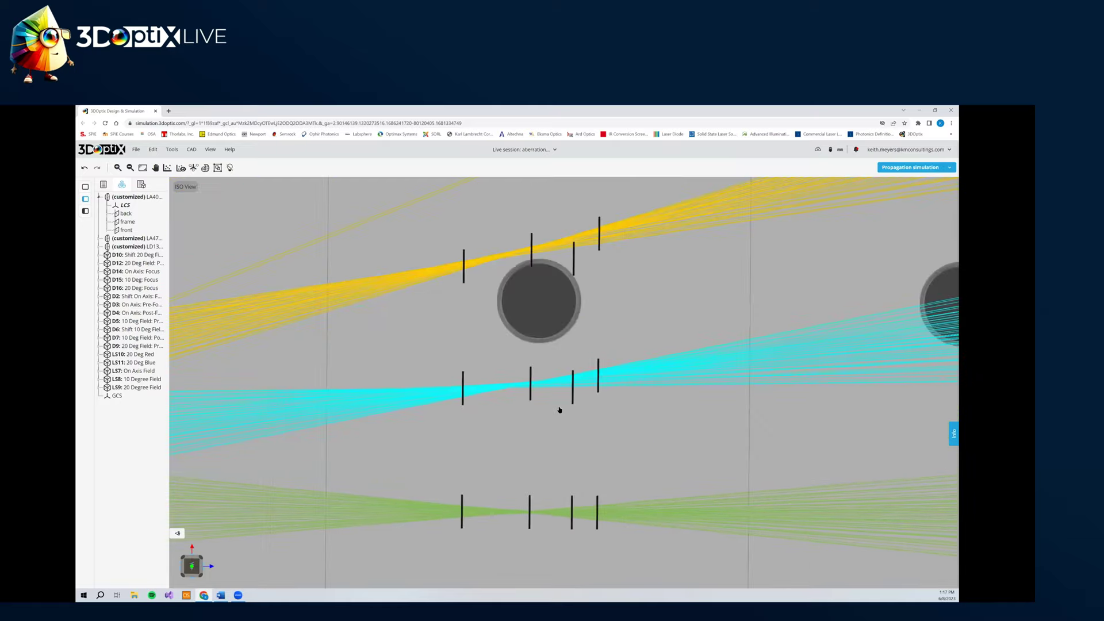
pyautogui.scroll(-3, 559, 410)
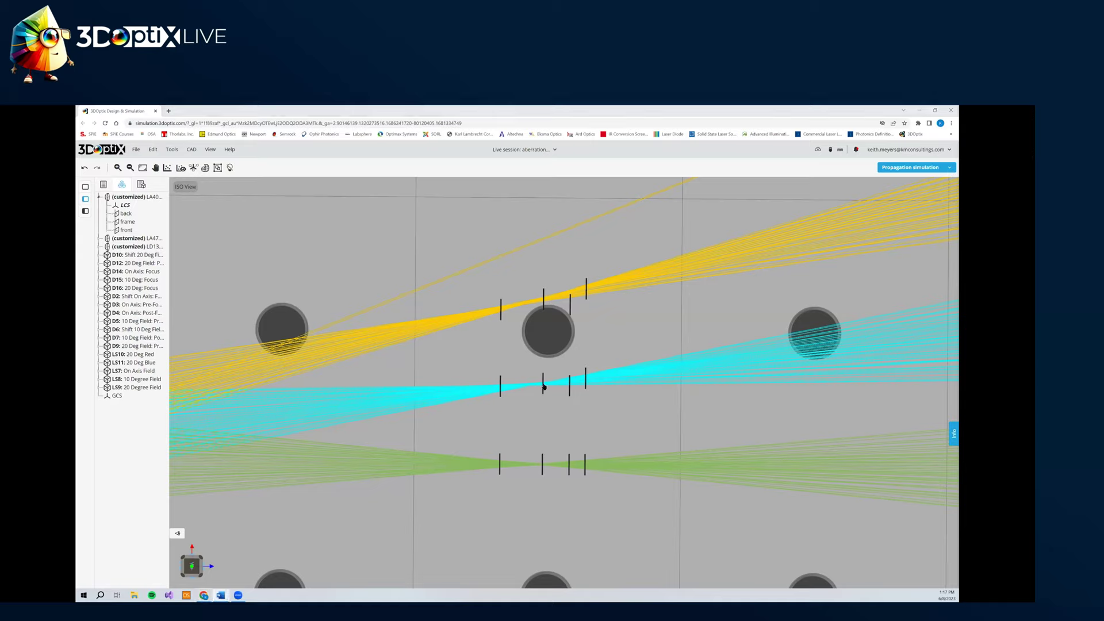
# - Show the part information and the position and rotation settings of the D14 On Axis: Focus detector
pyautogui.click(542, 458)
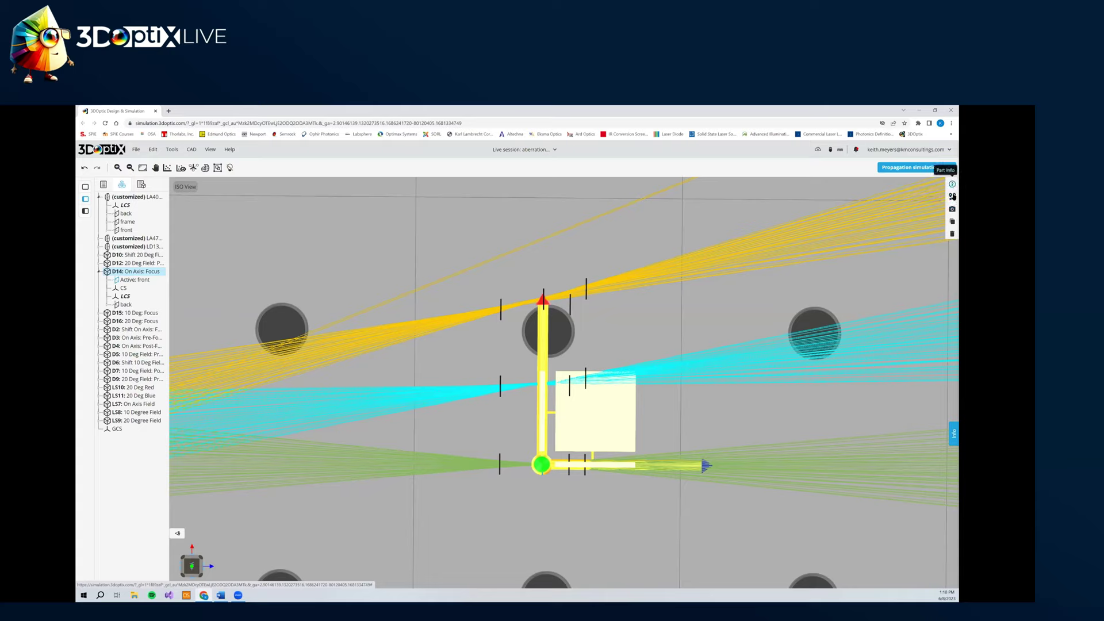
pyautogui.click(953, 185)
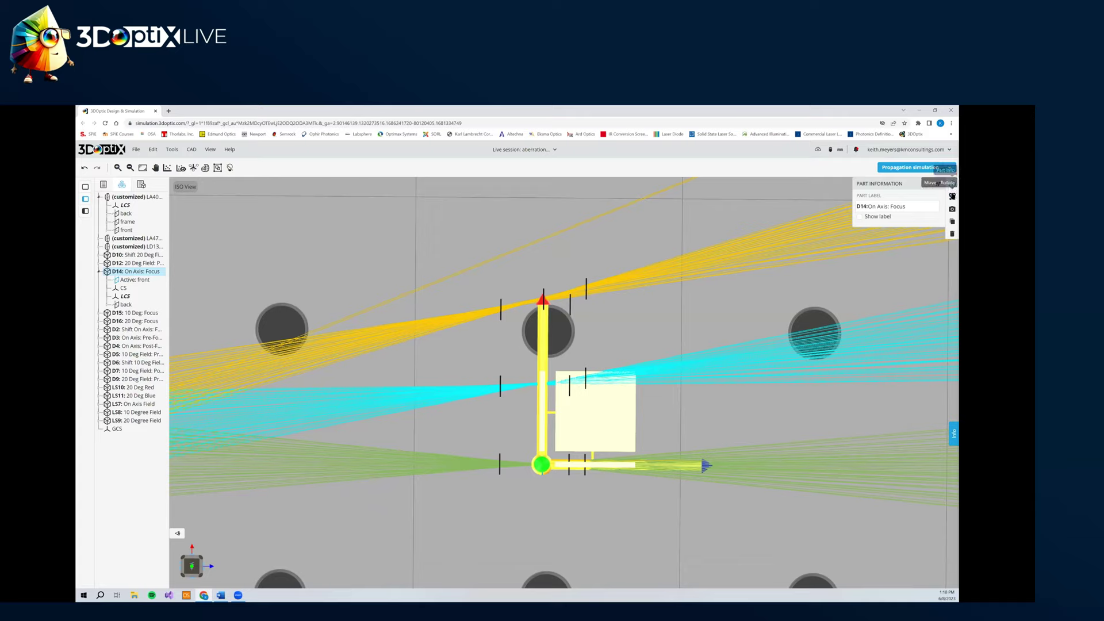
pyautogui.click(952, 196)
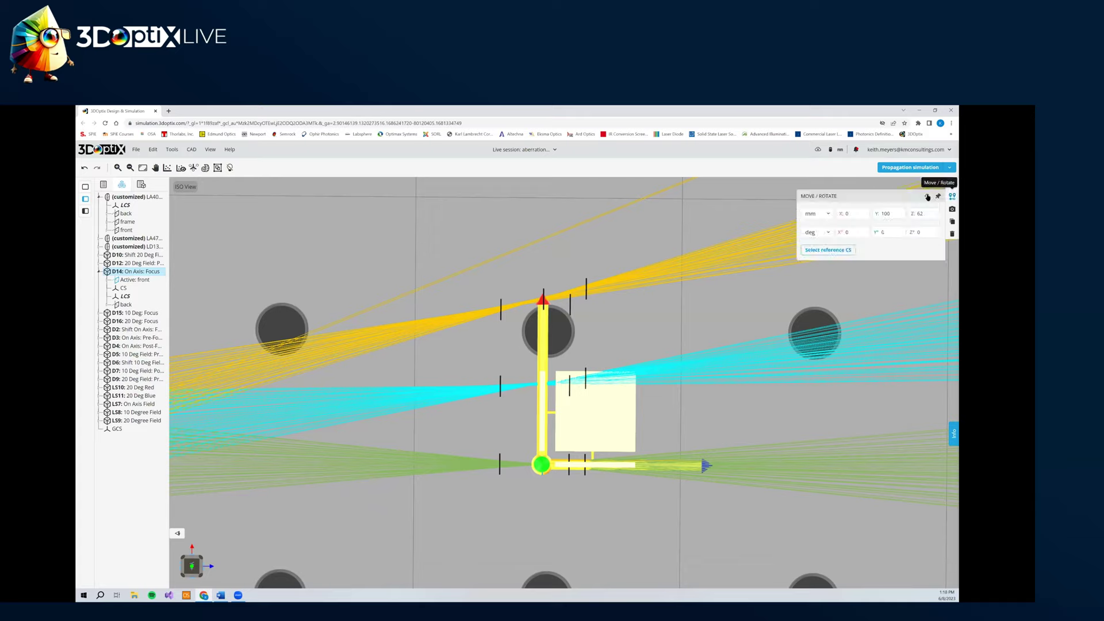
# - Show the size and transparency settings of the D14 On Axis: Focus detector
pyautogui.click(952, 210)
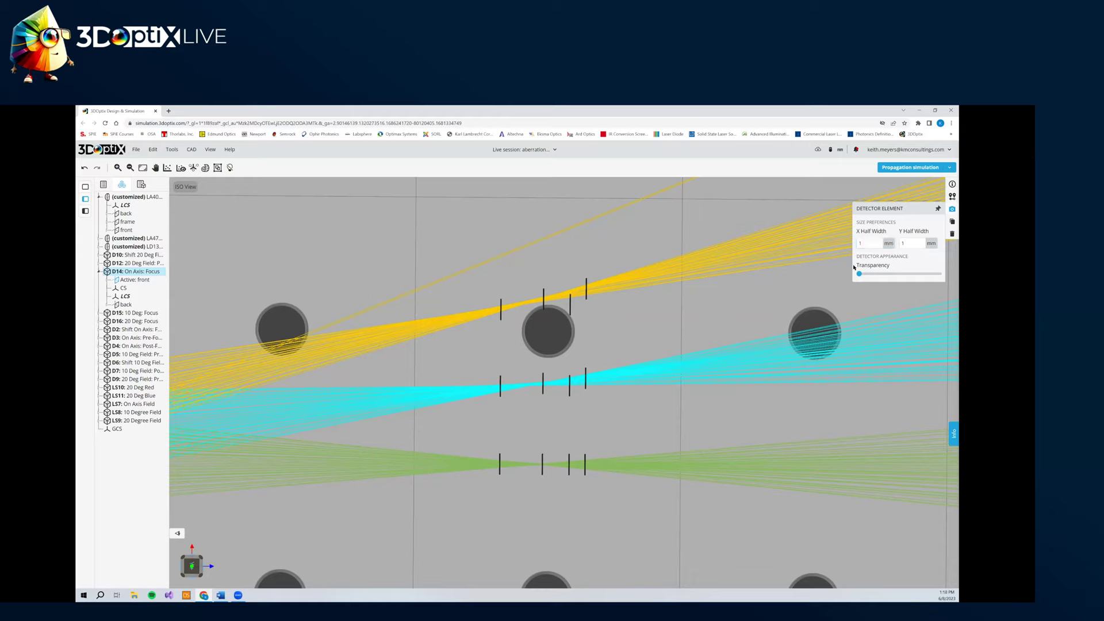
pyautogui.click(624, 352)
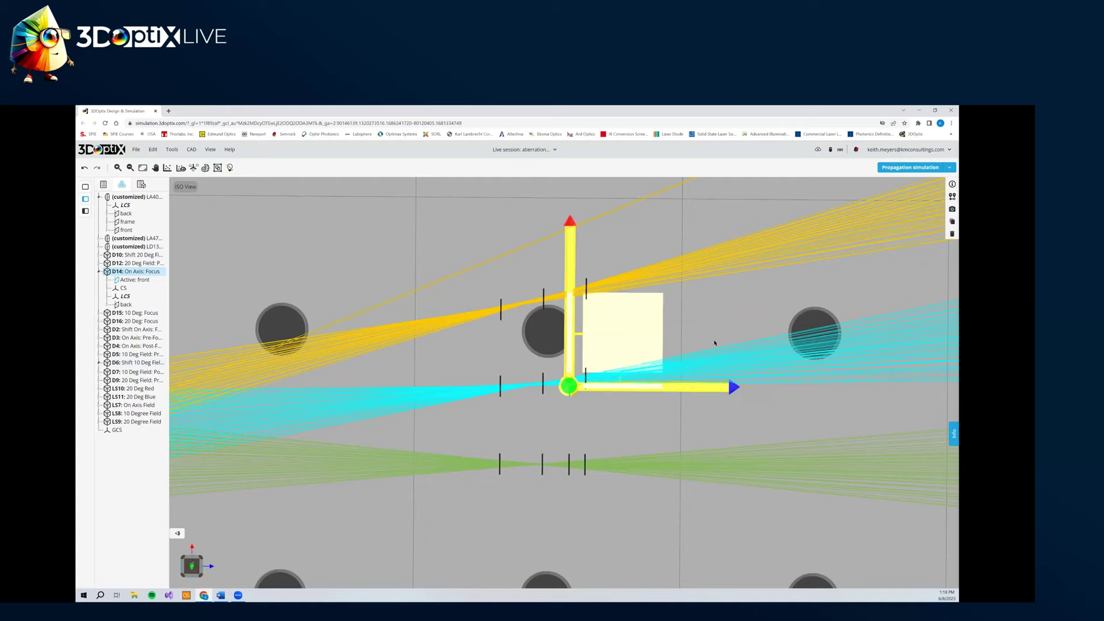
pyautogui.click(598, 352)
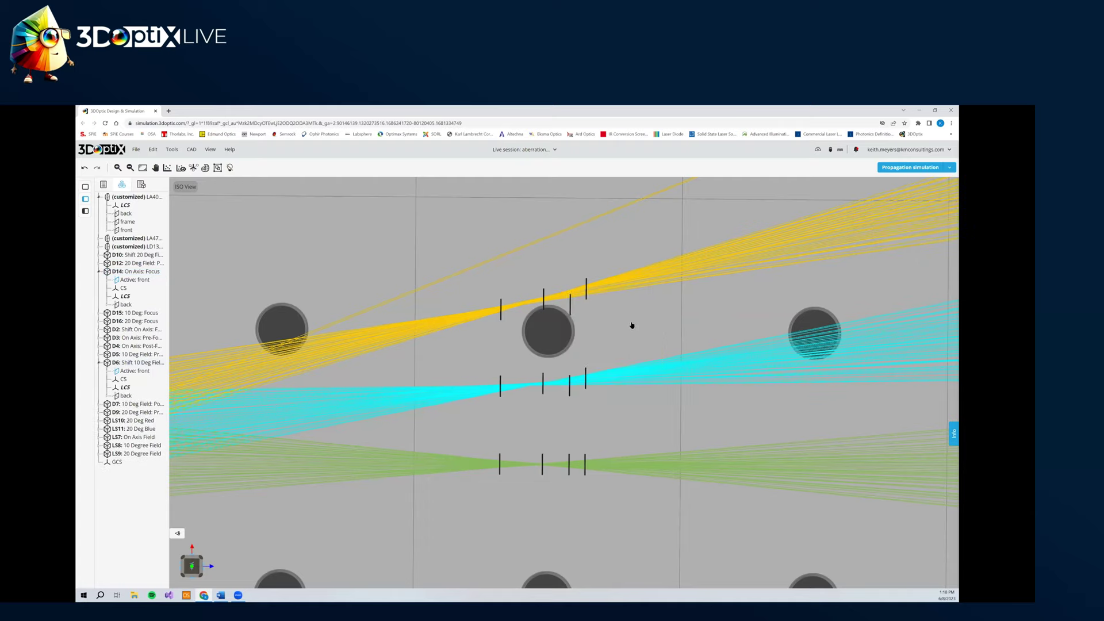
# - Make the D15 10 Deg: Focus detector on the cyan ray bundle opaque in its detector element settings
pyautogui.moveTo(668, 302); pyautogui.dragTo(684, 300)
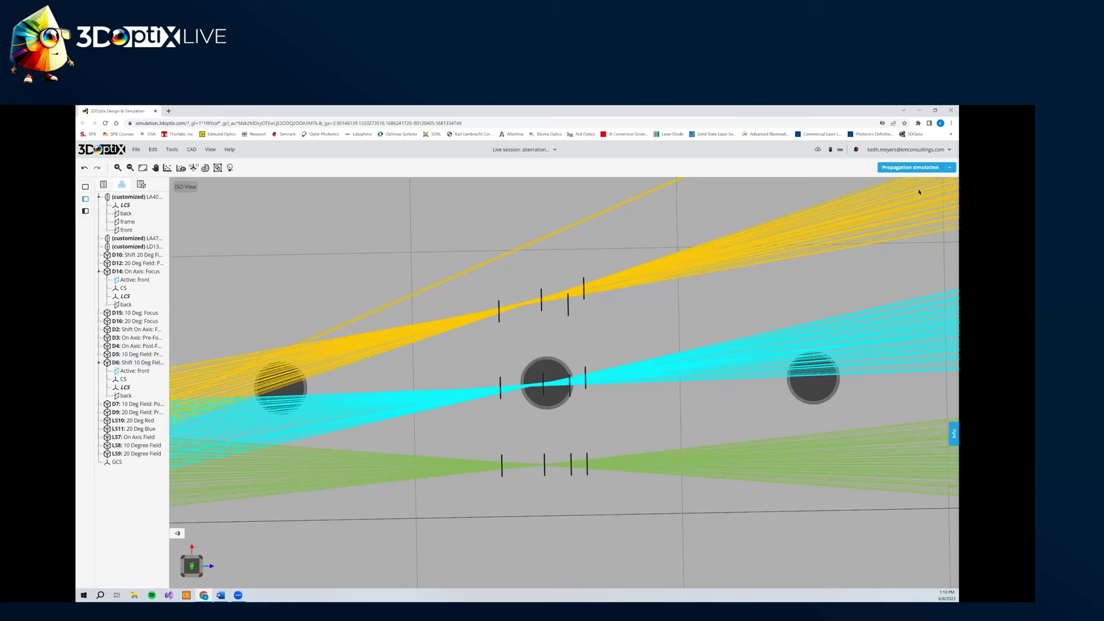
pyautogui.moveTo(919, 192); pyautogui.dragTo(597, 345)
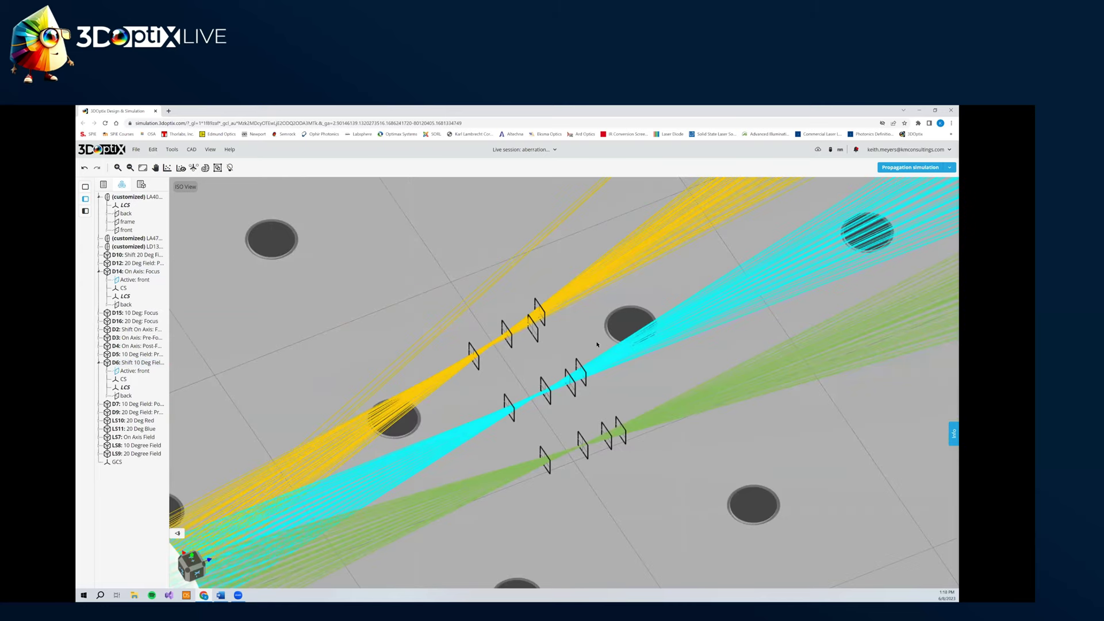
pyautogui.doubleClick(545, 385)
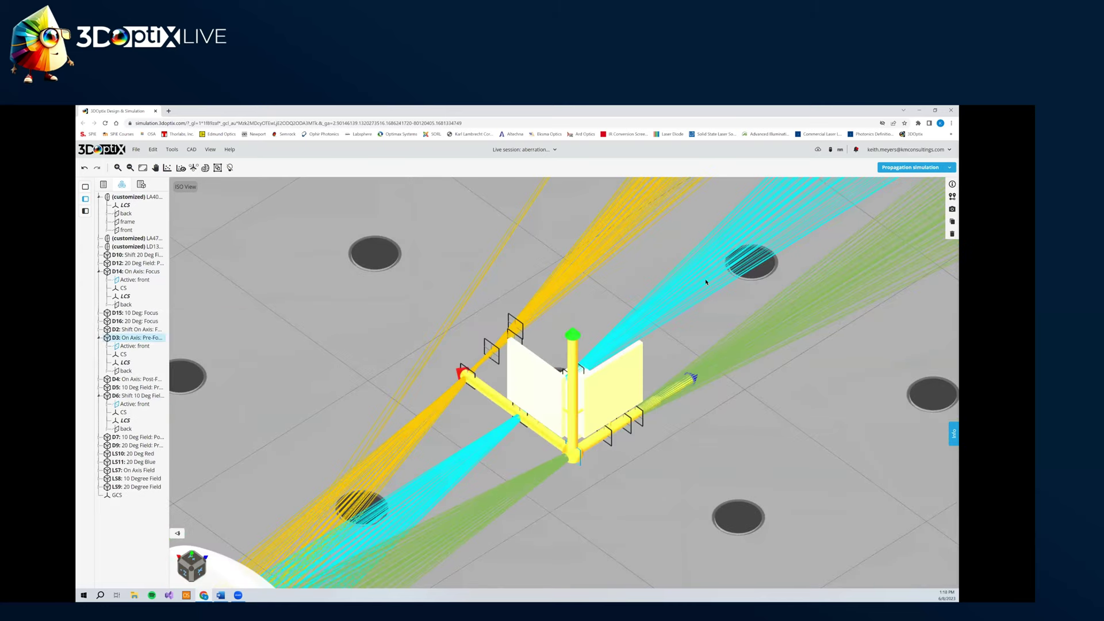
pyautogui.doubleClick(544, 377)
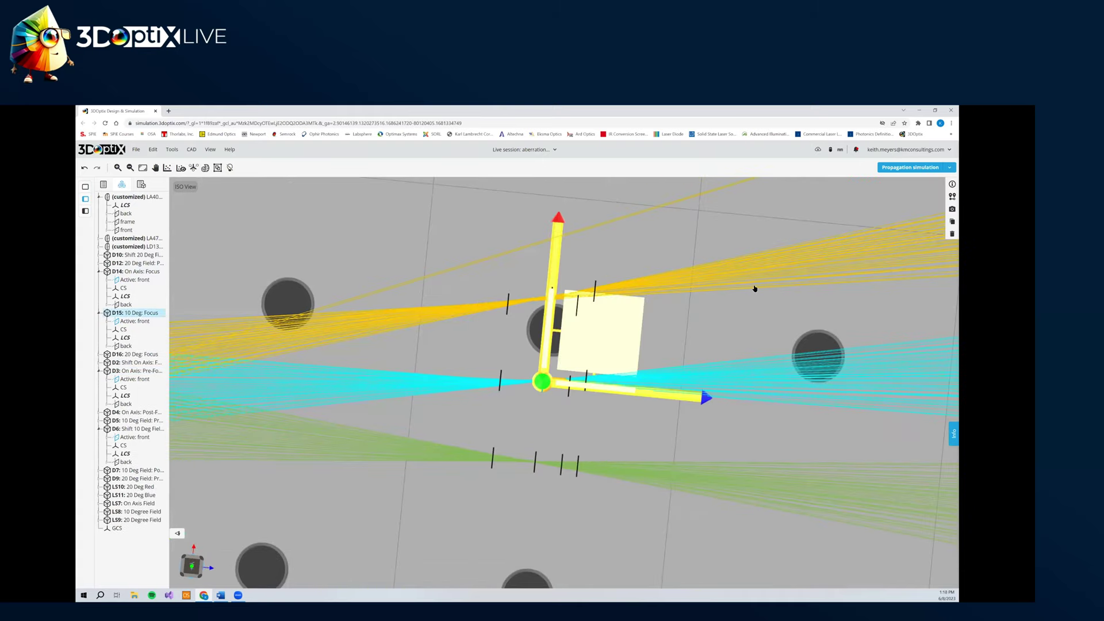
pyautogui.moveTo(754, 289); pyautogui.dragTo(813, 235)
pyautogui.click(952, 211)
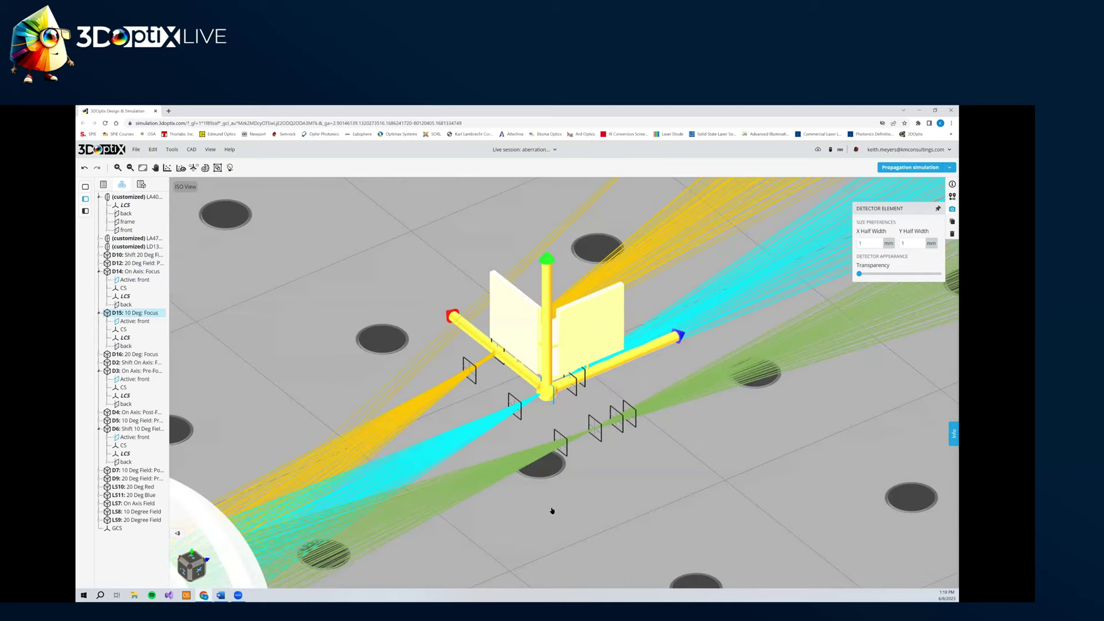
pyautogui.click(511, 407)
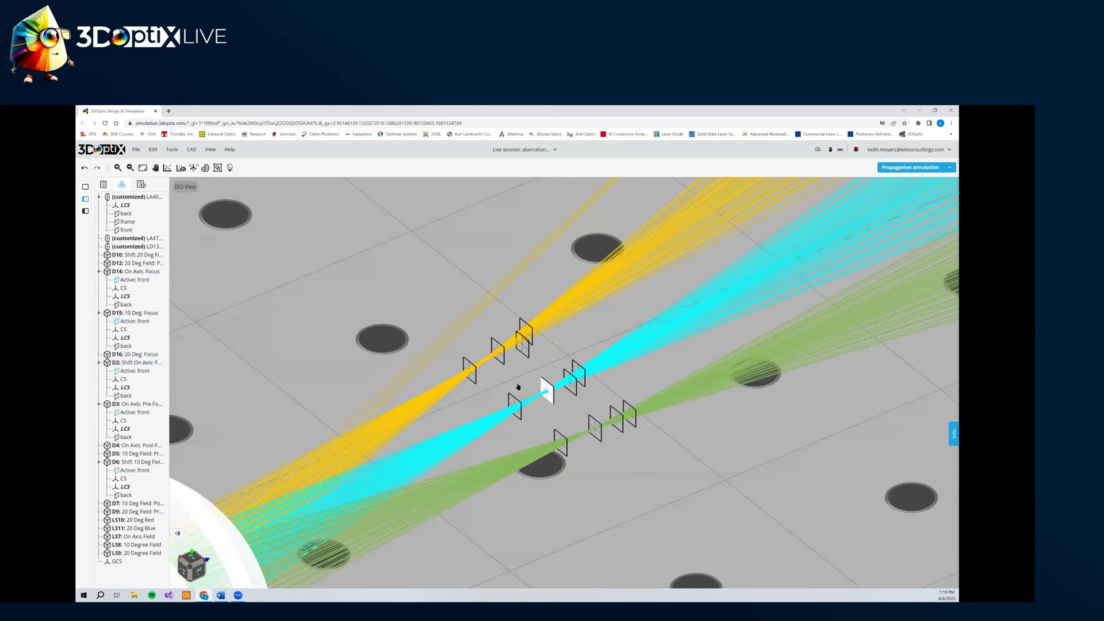
# - Examine how the cyan rays land on the opaque 10 Deg: Focus detector, up close and within the whole three-lens setup
pyautogui.scroll(1, 564, 418)
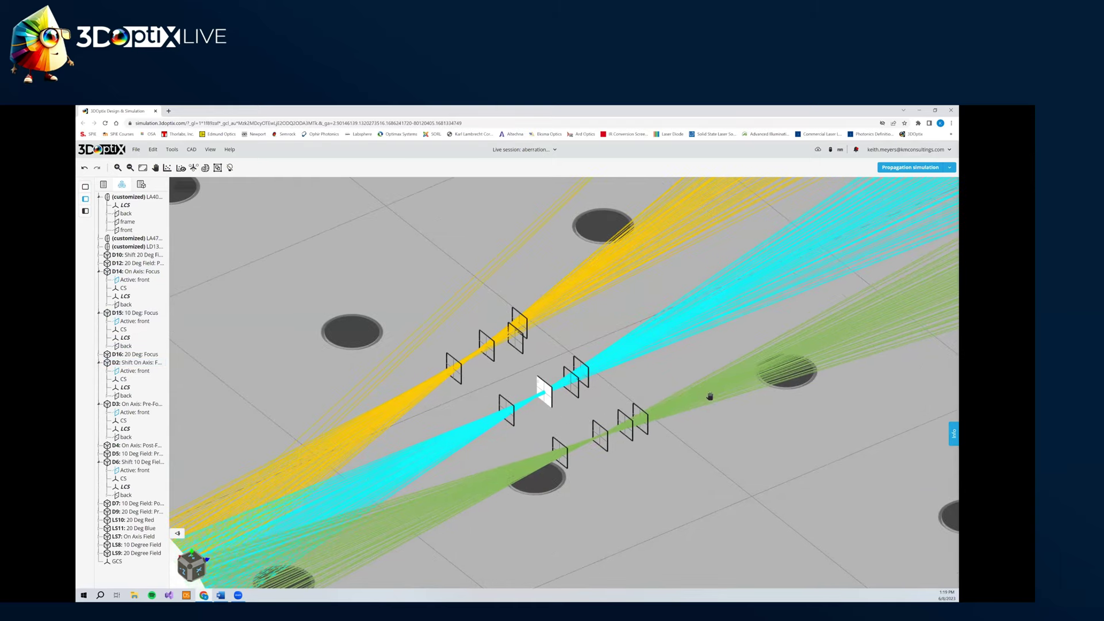
pyautogui.scroll(6, 690, 422)
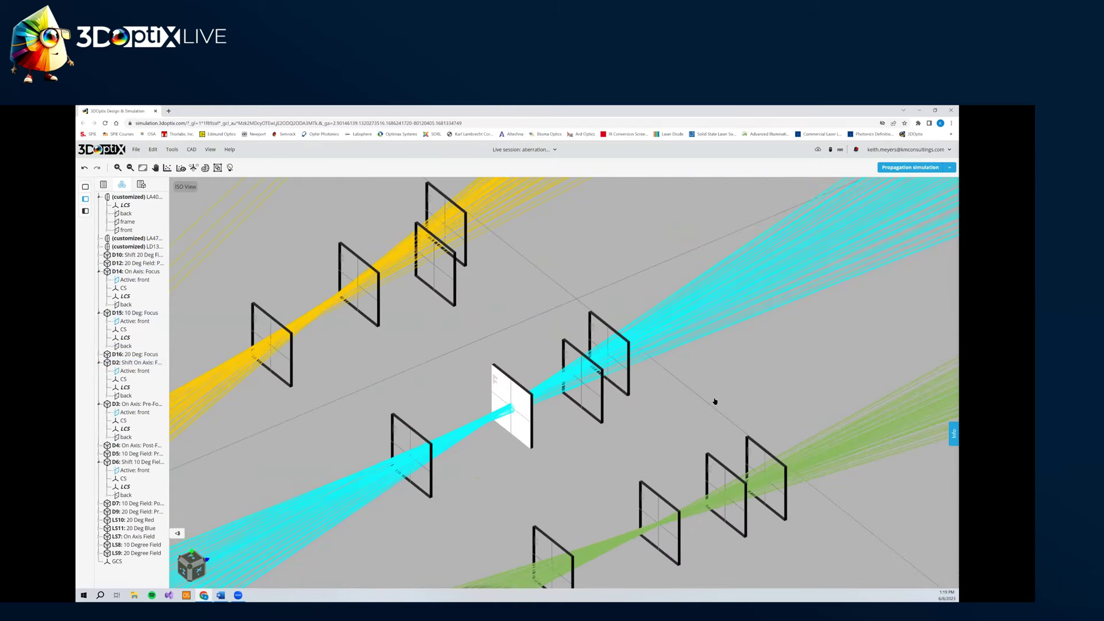
pyautogui.moveTo(727, 413); pyautogui.dragTo(742, 409)
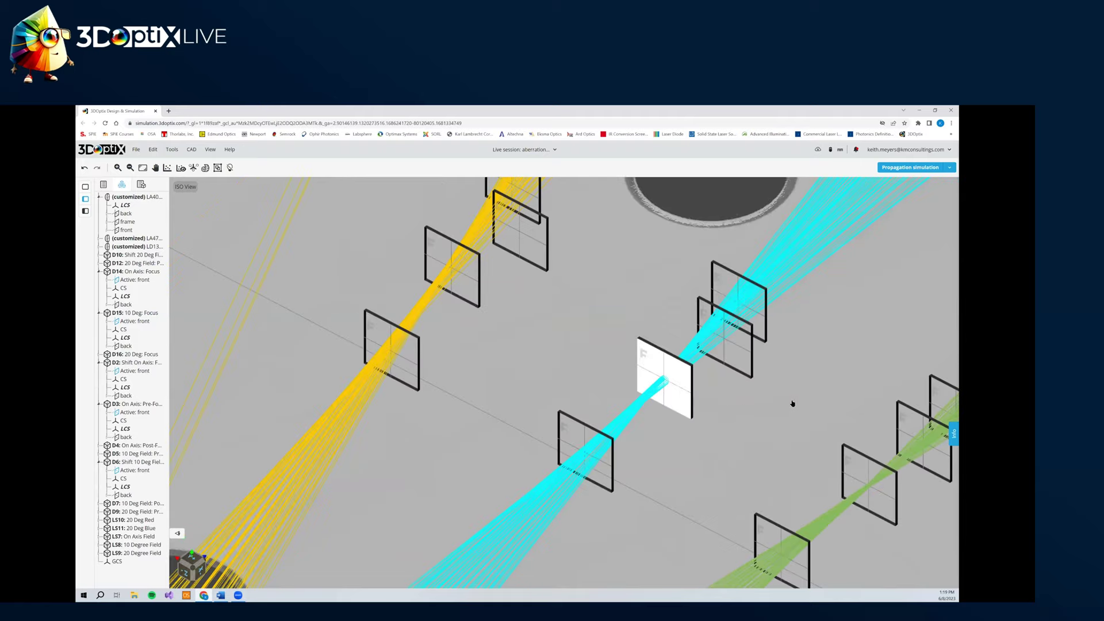
pyautogui.scroll(4, 792, 403)
pyautogui.moveTo(719, 374); pyautogui.dragTo(690, 397)
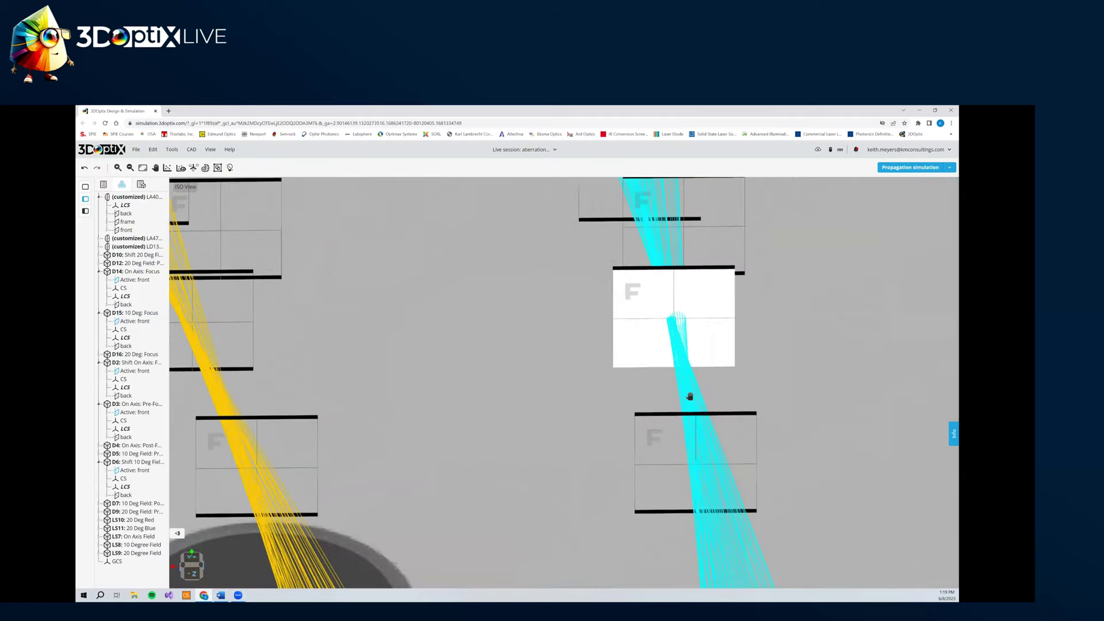
pyautogui.moveTo(674, 339); pyautogui.dragTo(574, 384, button='right')
pyautogui.scroll(4, 592, 376)
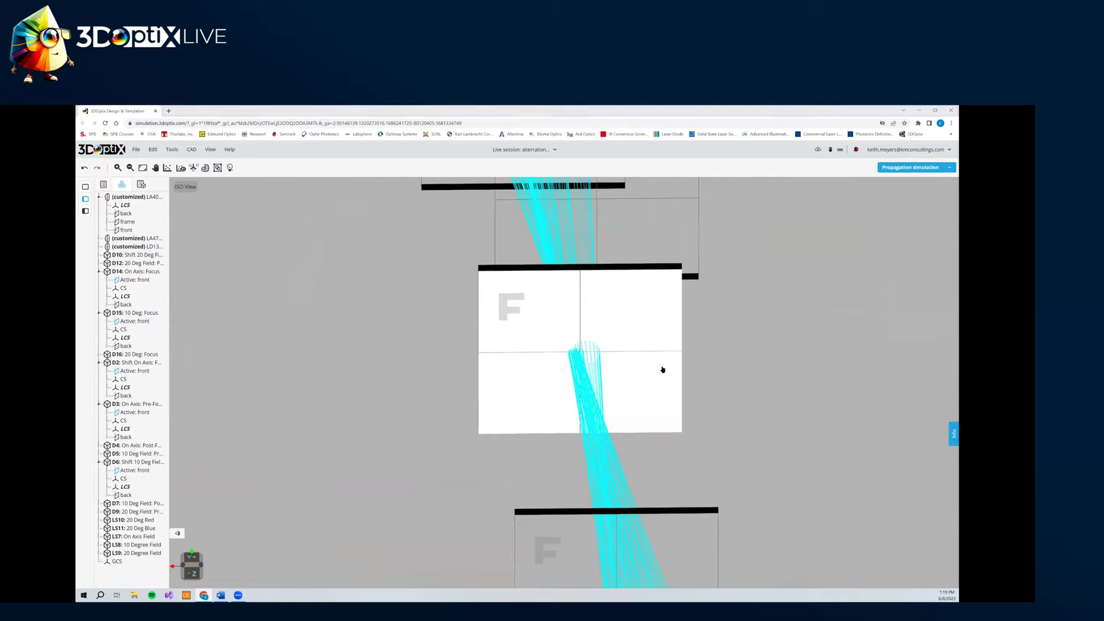
pyautogui.moveTo(662, 370); pyautogui.dragTo(592, 369)
pyautogui.scroll(-3, 592, 376)
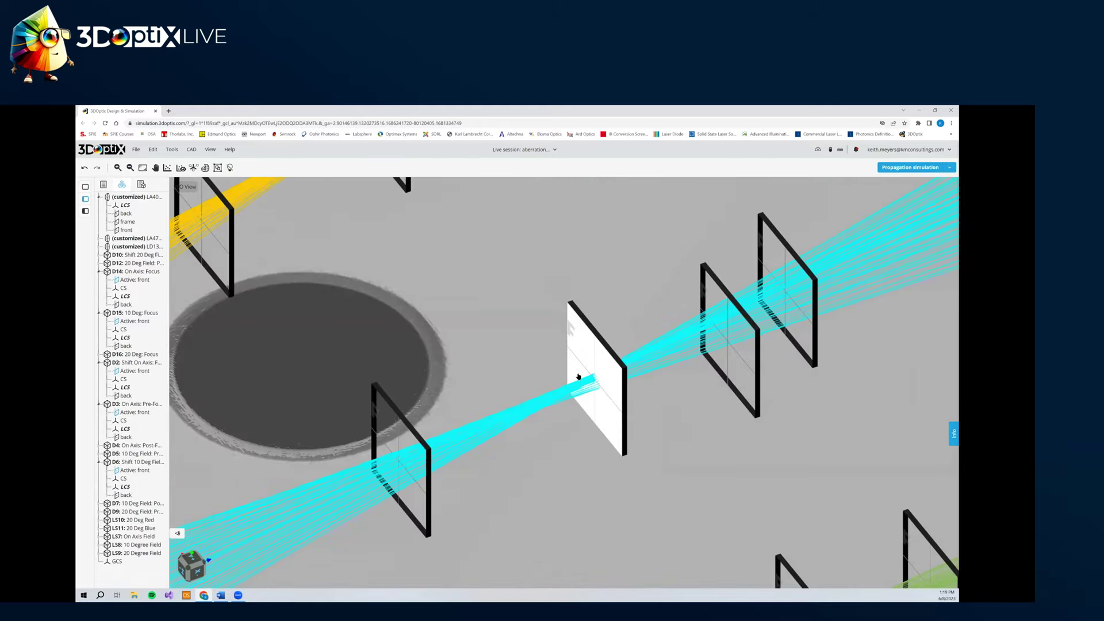
pyautogui.scroll(-5, 599, 390)
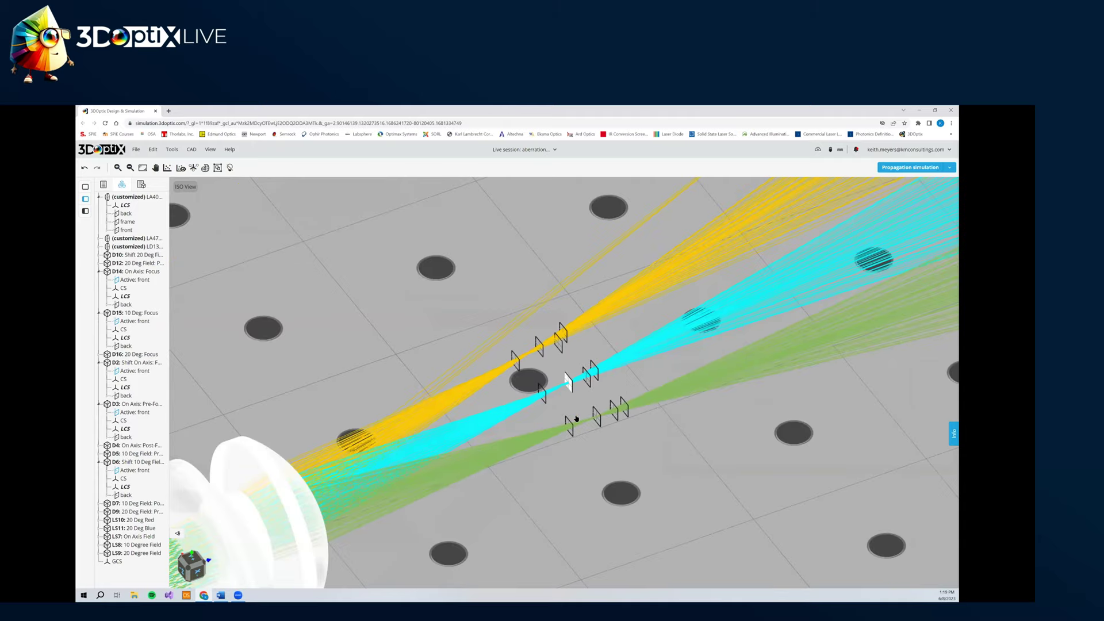
pyautogui.scroll(-3, 515, 419)
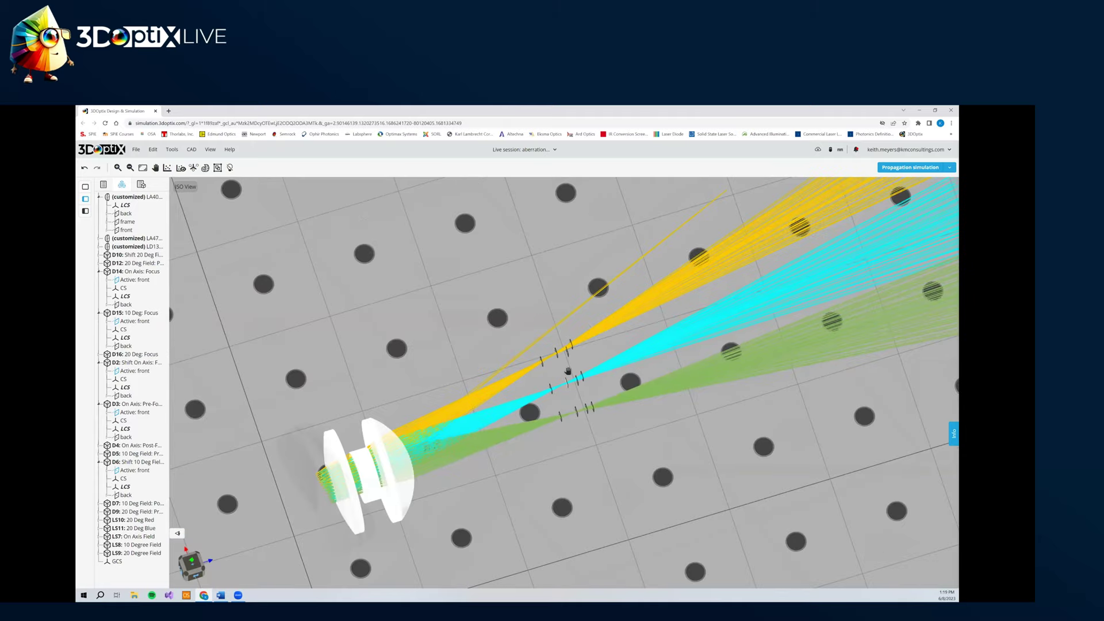
pyautogui.moveTo(568, 371); pyautogui.dragTo(566, 365)
pyautogui.moveTo(567, 365); pyautogui.dragTo(610, 325, button='right')
pyautogui.scroll(1, 535, 436)
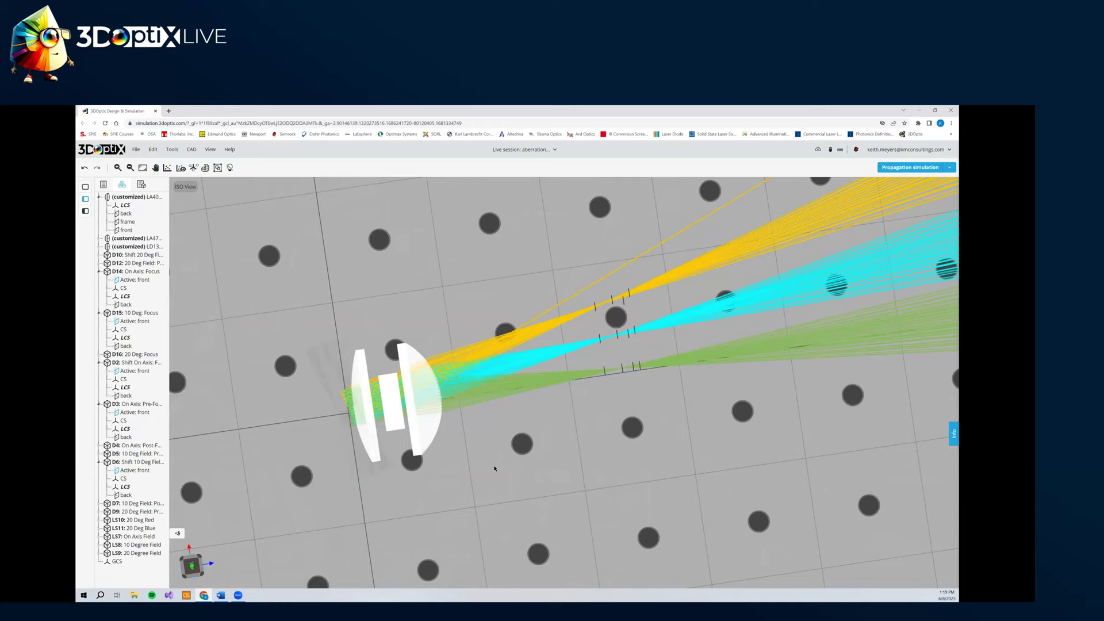
# - Add the front surface of the customized LD13… biconcave lens as a detecting surface and remove it from the detecting surfaces again
pyautogui.click(391, 400)
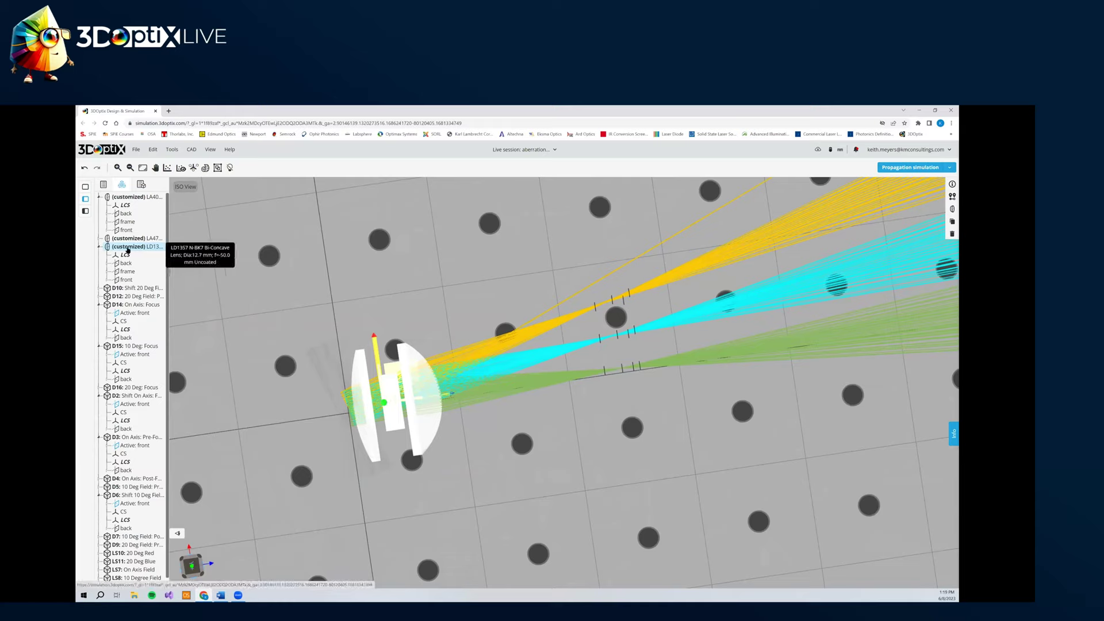
pyautogui.click(127, 280)
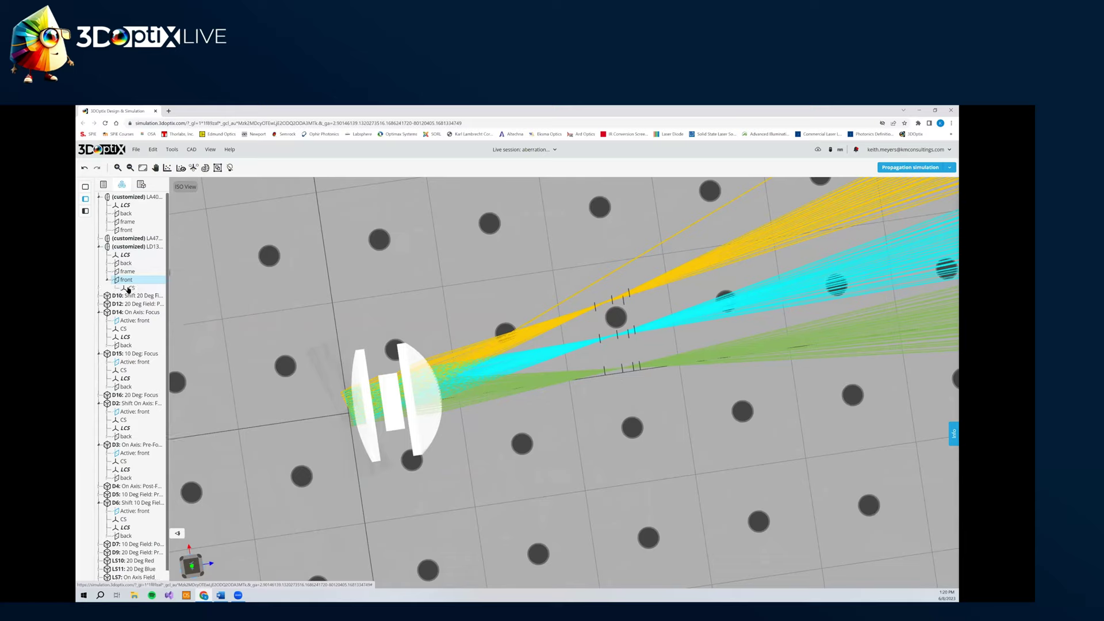
pyautogui.click(106, 281)
pyautogui.click(108, 281)
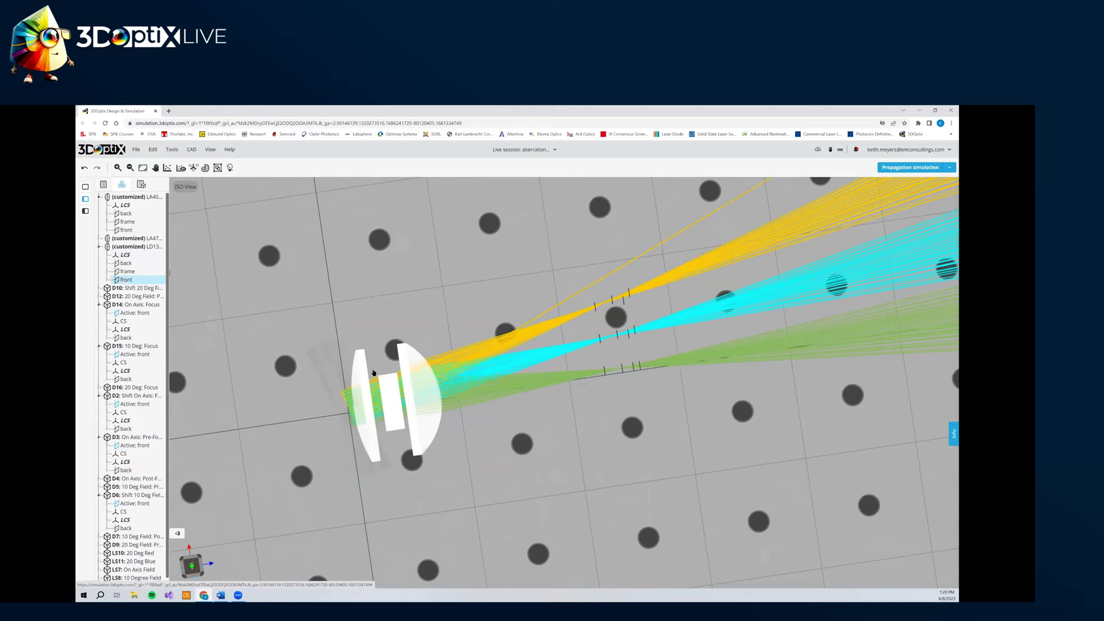
pyautogui.rightClick(128, 280)
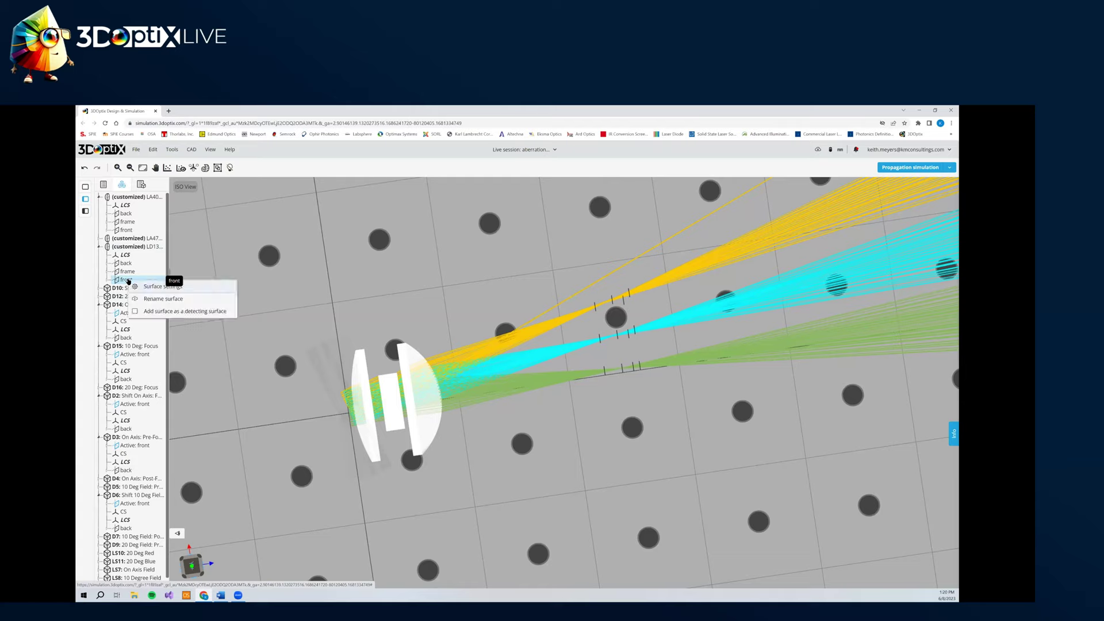
pyautogui.click(165, 311)
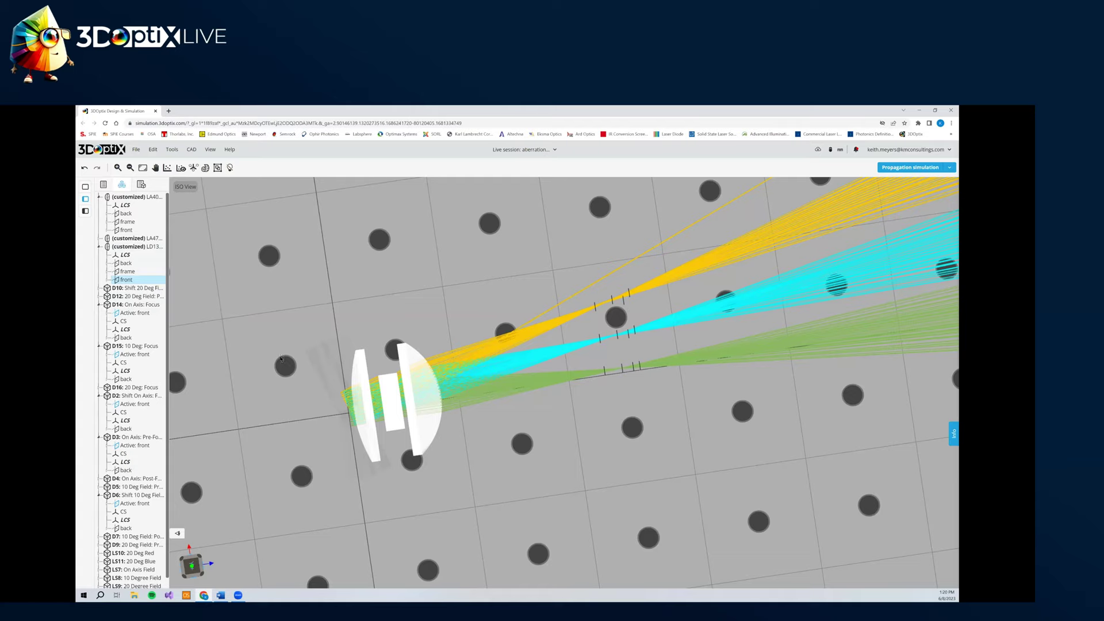
pyautogui.rightClick(129, 281)
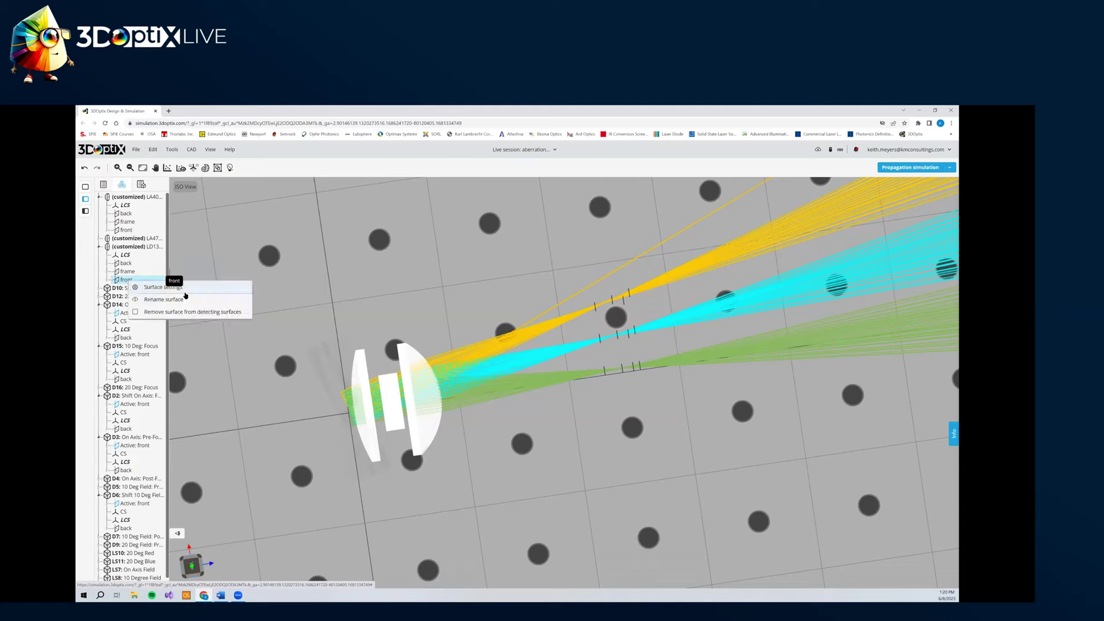
pyautogui.click(157, 312)
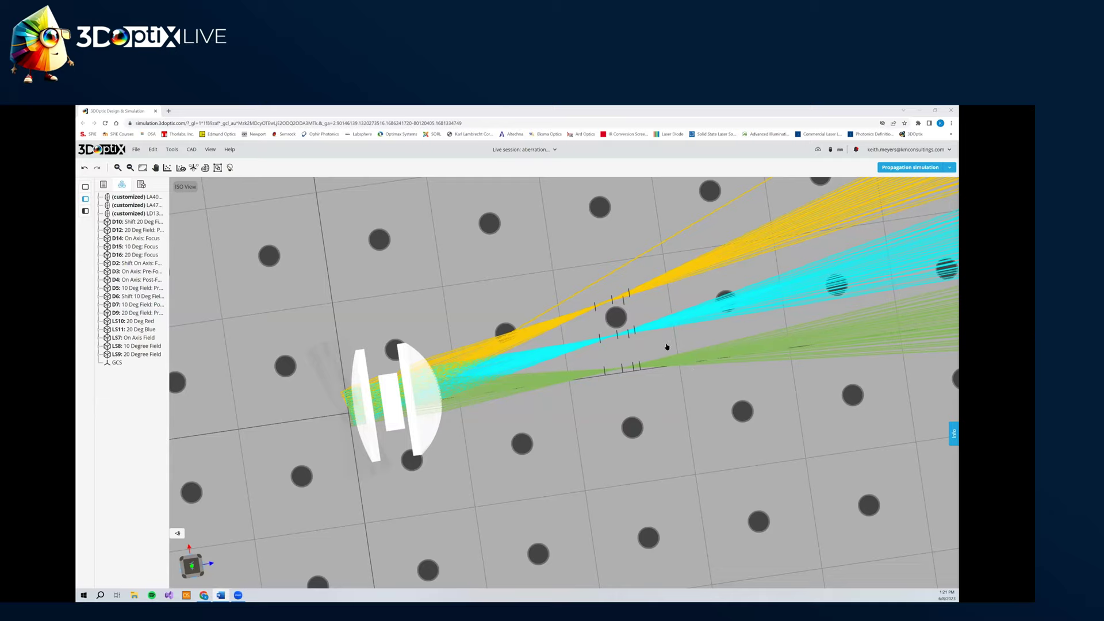
# - Examine the yellow, cyan and green ray bundles around the focus detectors from both the front and back sides
pyautogui.moveTo(663, 348); pyautogui.dragTo(664, 313)
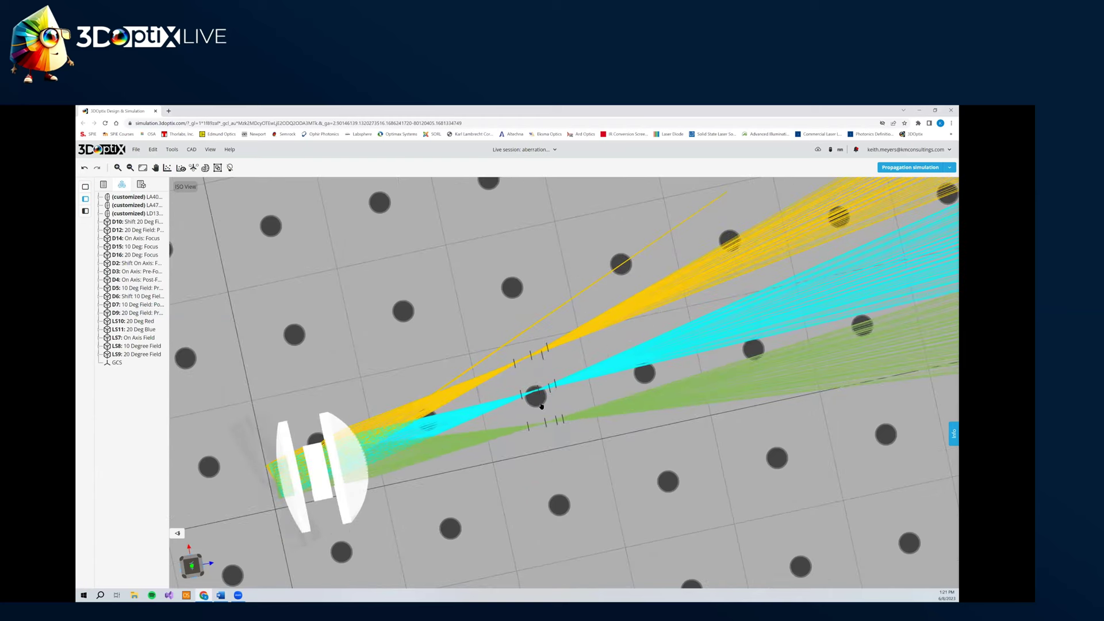
pyautogui.scroll(-3, 541, 405)
pyautogui.scroll(3, 529, 419)
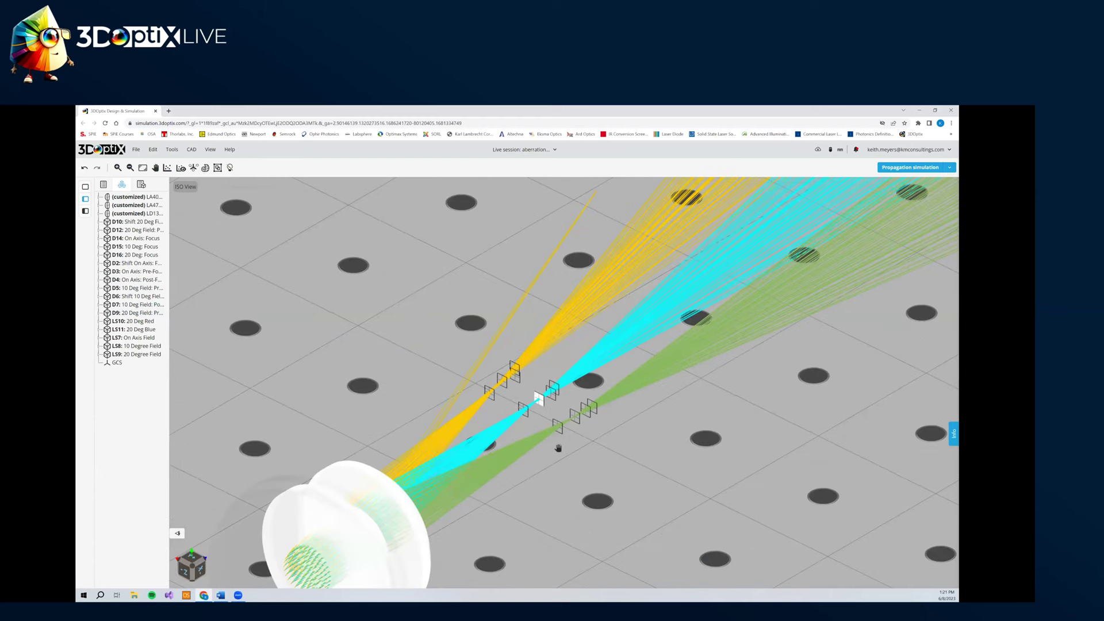
pyautogui.scroll(3, 615, 445)
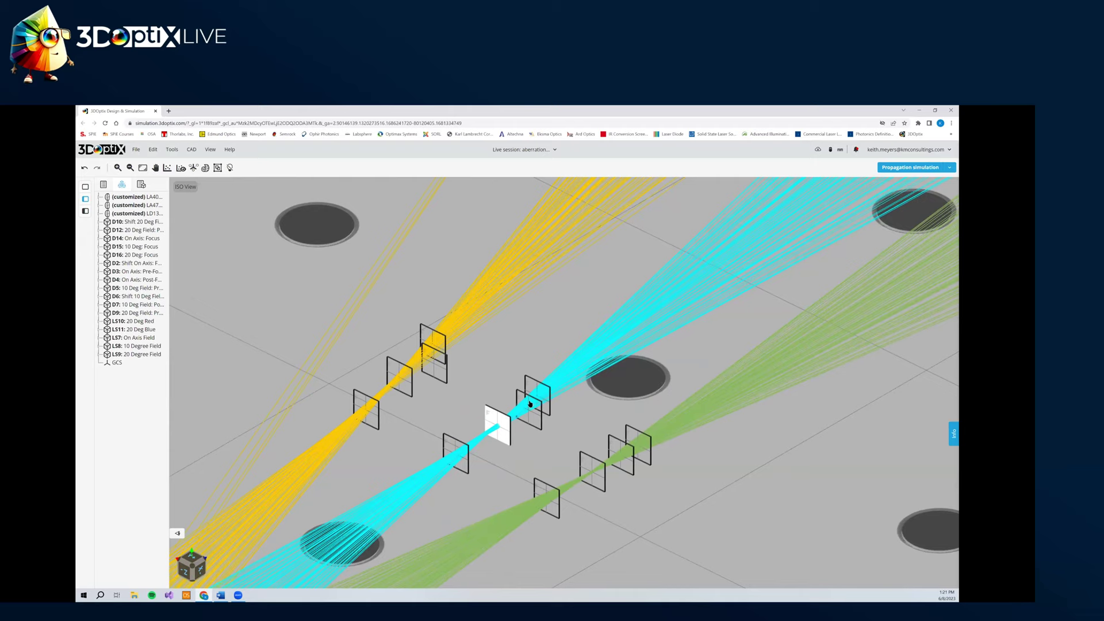
pyautogui.scroll(1, 535, 401)
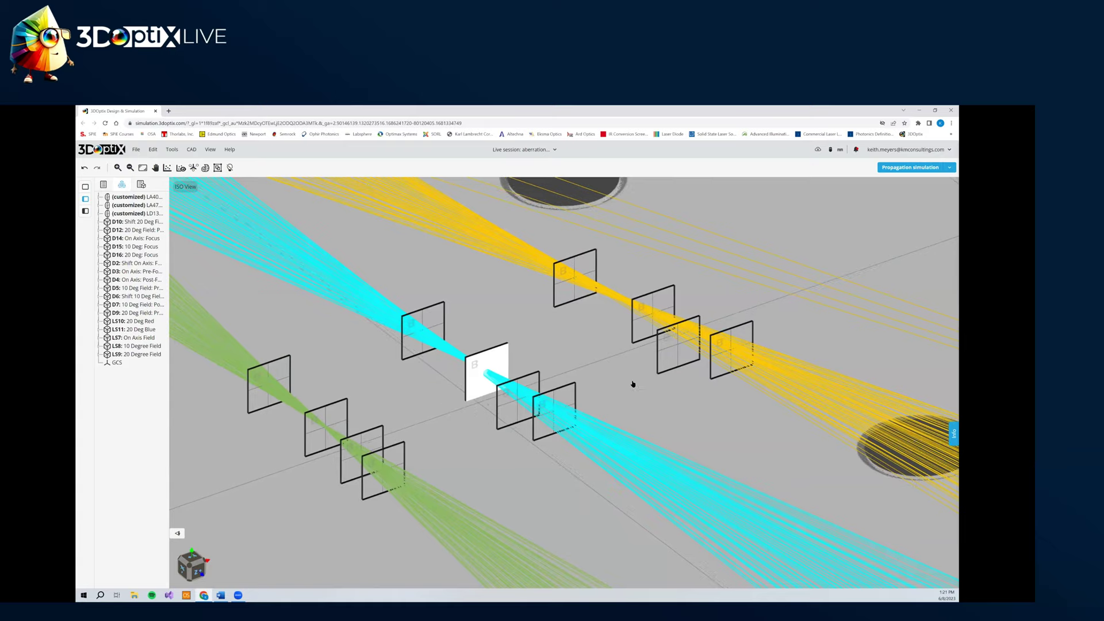
pyautogui.moveTo(644, 386); pyautogui.dragTo(622, 408)
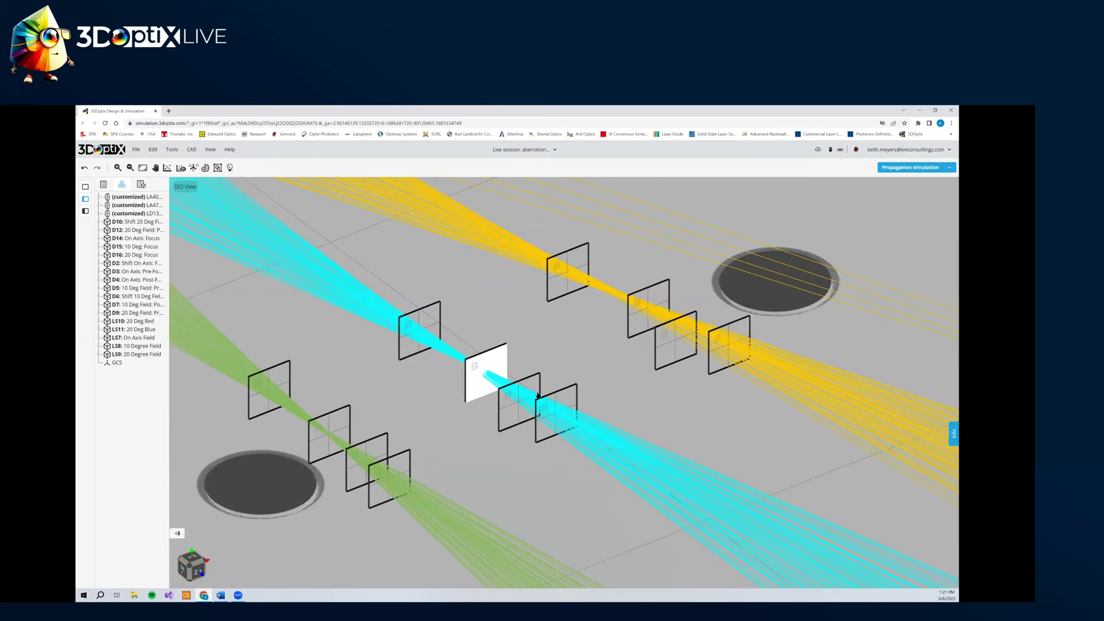
pyautogui.moveTo(554, 409); pyautogui.dragTo(326, 485)
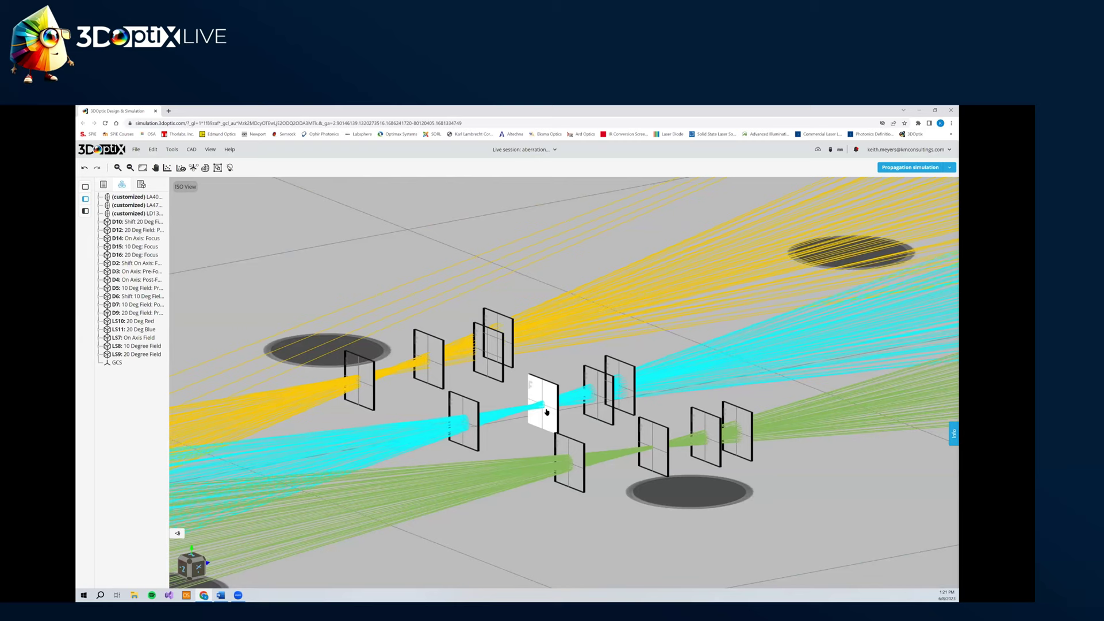
pyautogui.moveTo(566, 406); pyautogui.dragTo(582, 406)
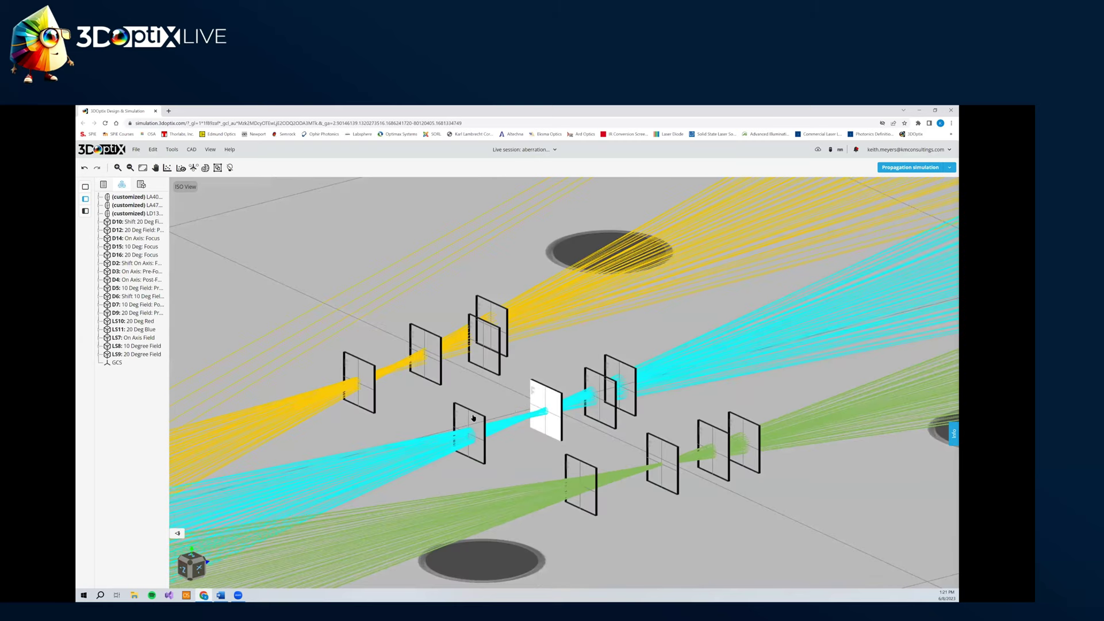
pyautogui.moveTo(435, 431); pyautogui.dragTo(405, 441)
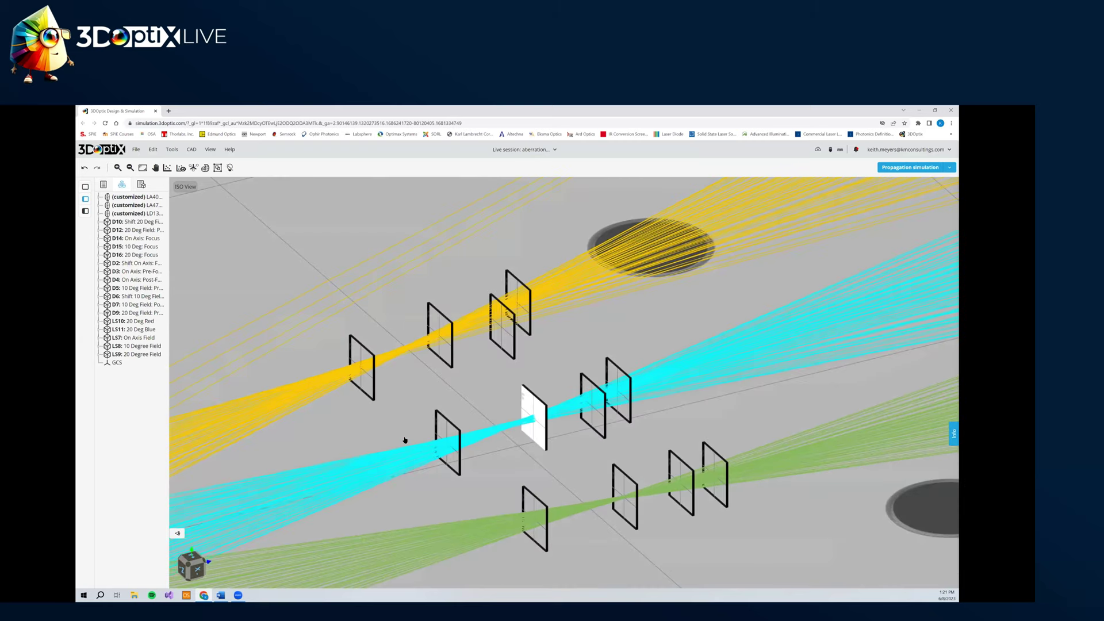
pyautogui.moveTo(442, 376); pyautogui.dragTo(338, 324)
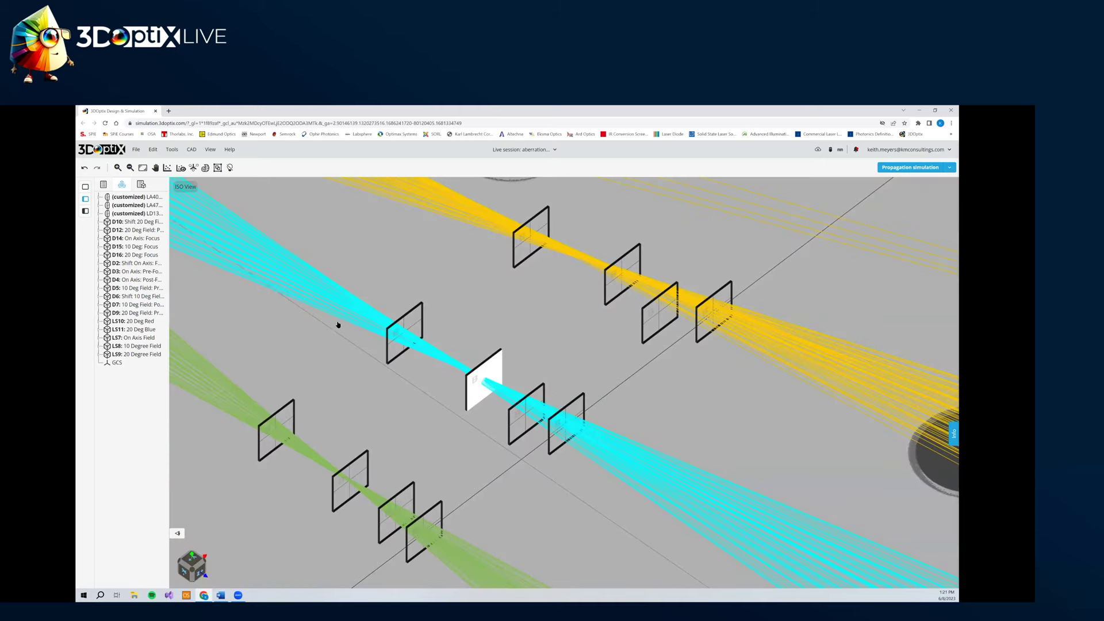
pyautogui.moveTo(826, 500); pyautogui.dragTo(834, 497)
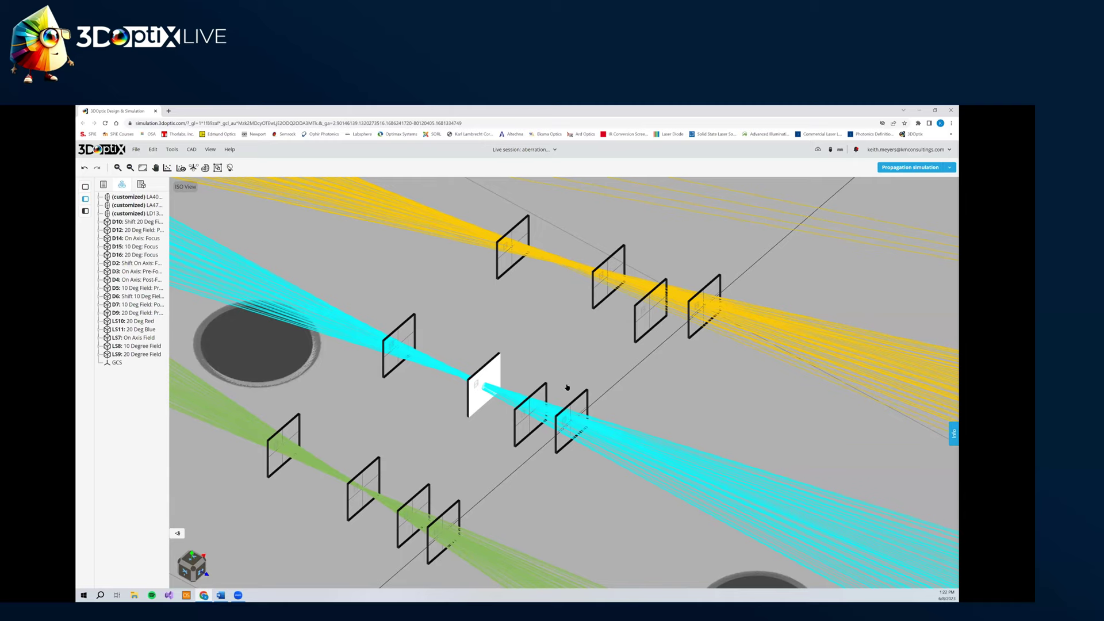
# - Examine the ray bundles around the focus detectors from behind and the whole three-lens setup from above
pyautogui.moveTo(562, 388); pyautogui.dragTo(529, 413)
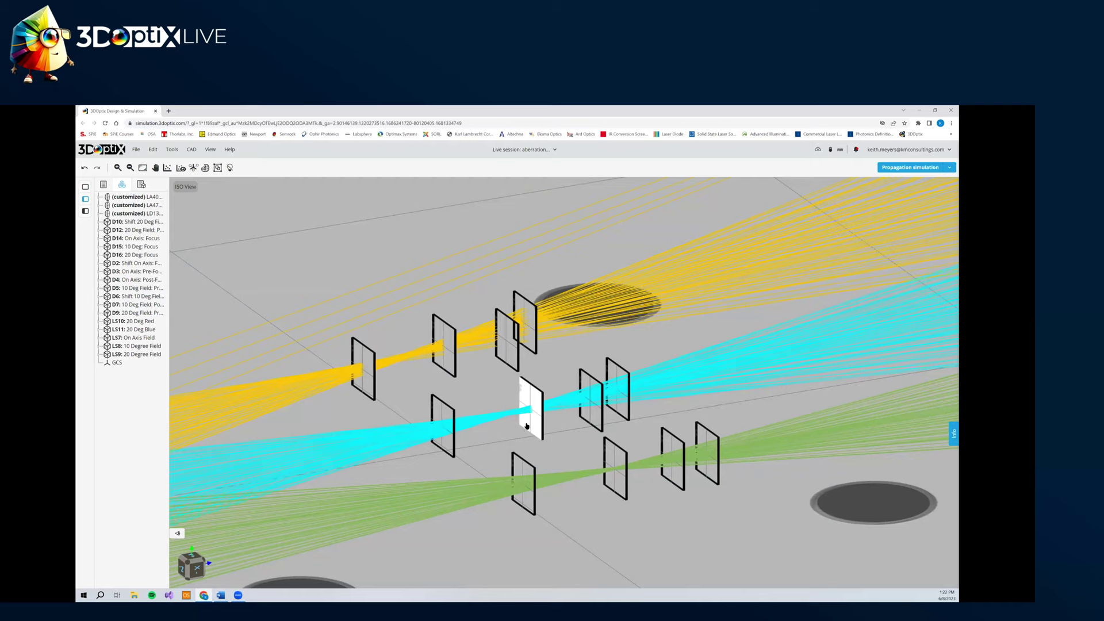
pyautogui.scroll(-5, 523, 426)
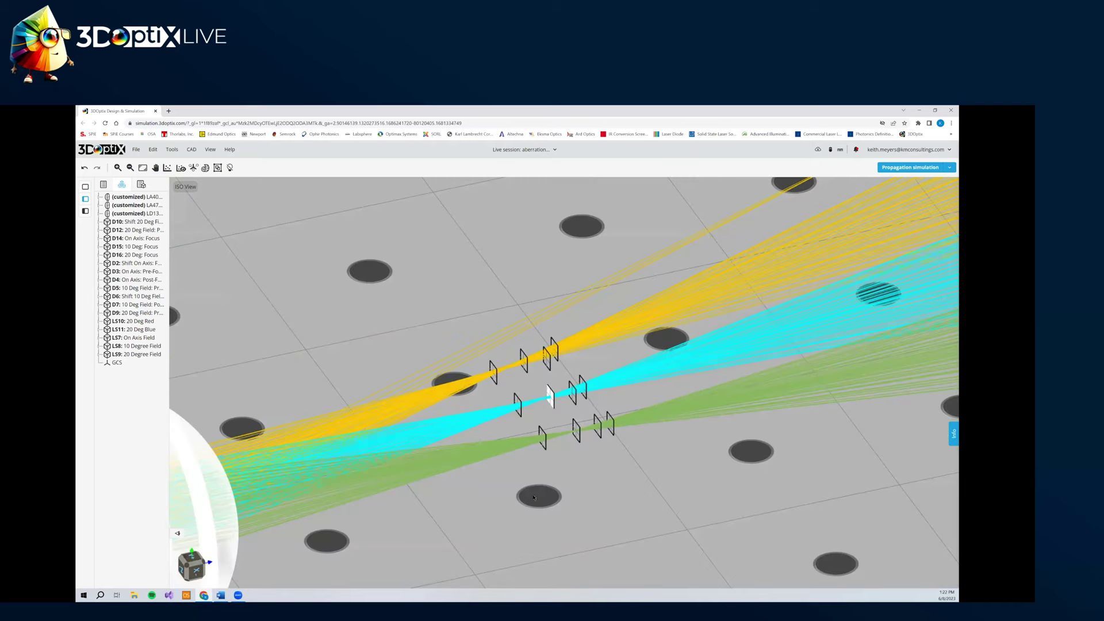
pyautogui.scroll(-5, 533, 497)
pyautogui.moveTo(533, 497); pyautogui.dragTo(529, 435)
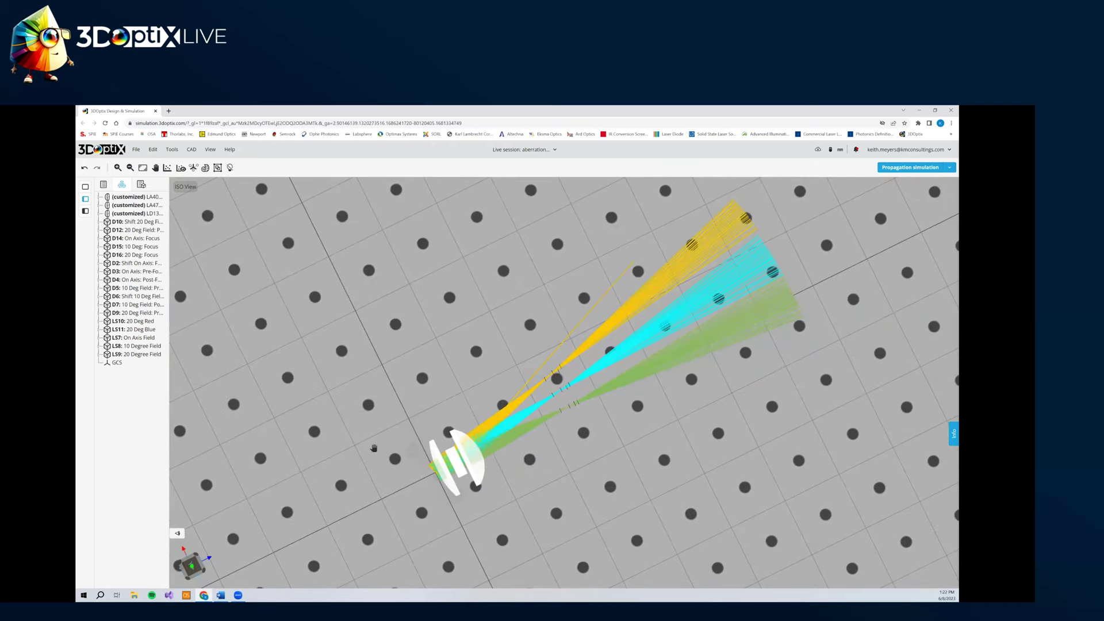
pyautogui.moveTo(374, 448); pyautogui.dragTo(318, 448, button='right')
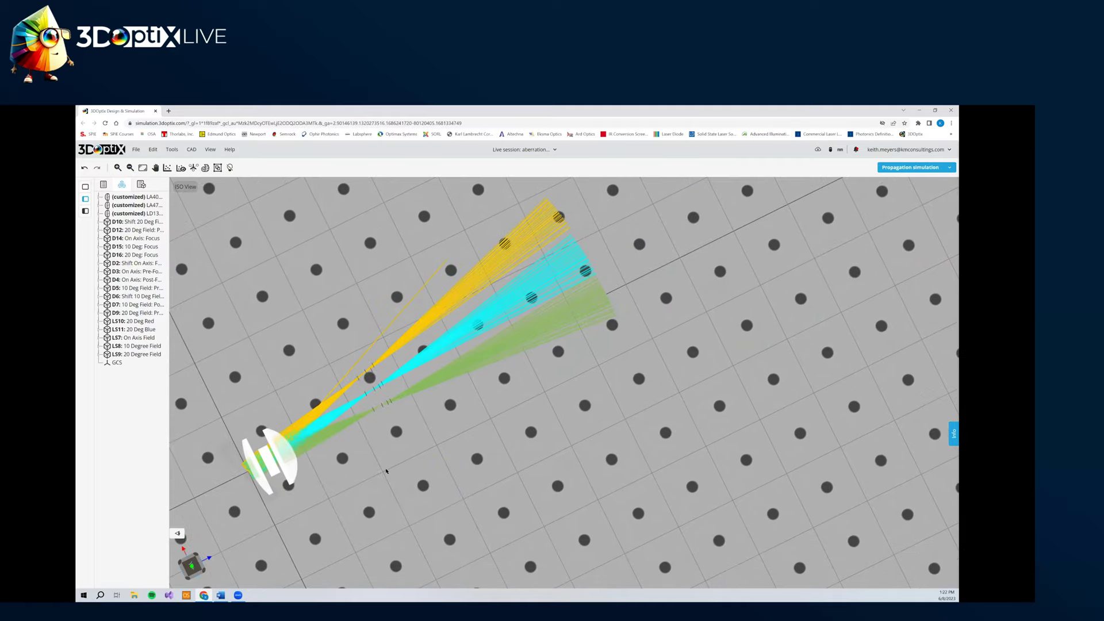
pyautogui.moveTo(399, 472); pyautogui.dragTo(457, 487)
pyautogui.scroll(2, 458, 485)
pyautogui.scroll(-5, 474, 484)
pyautogui.moveTo(474, 484); pyautogui.dragTo(295, 394, button='right')
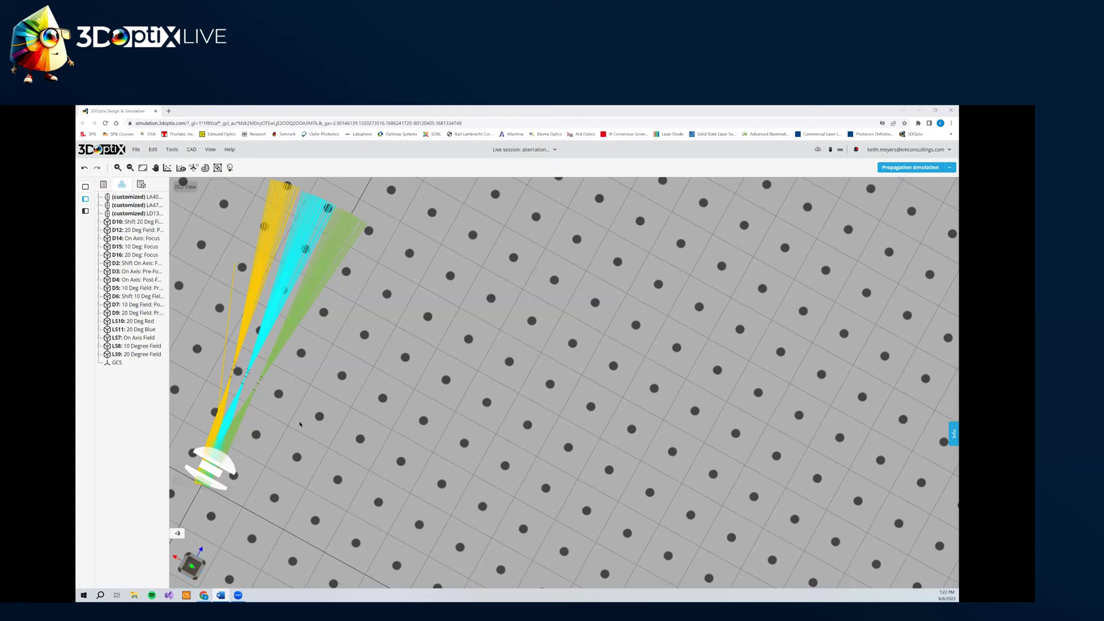
pyautogui.moveTo(260, 409); pyautogui.dragTo(341, 450, button='right')
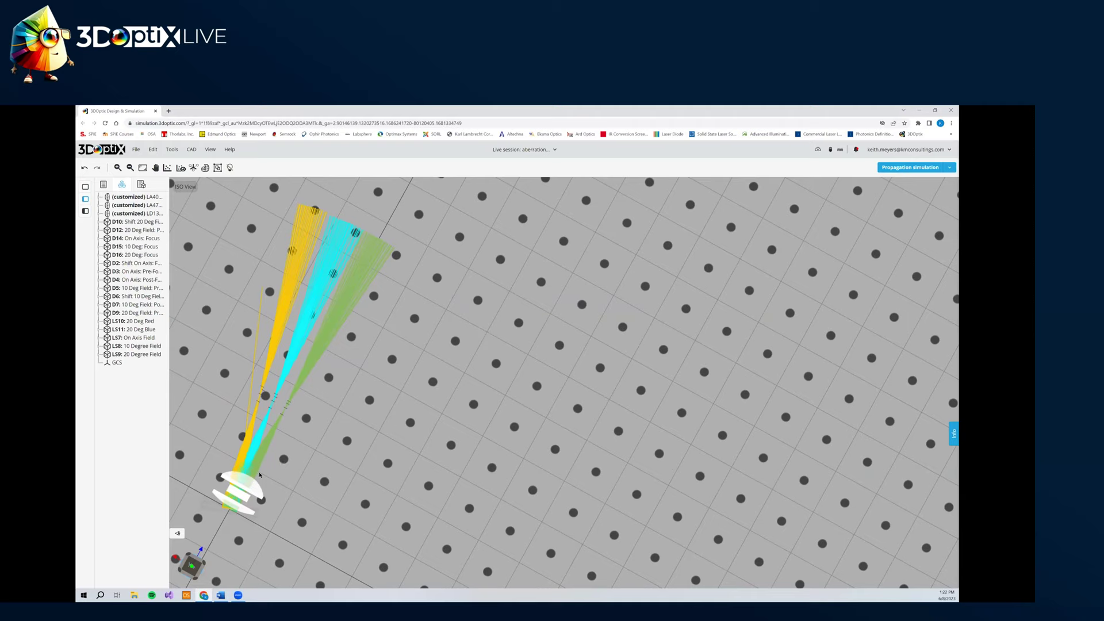
pyautogui.moveTo(266, 462); pyautogui.dragTo(302, 457, button='right')
pyautogui.scroll(1, 269, 464)
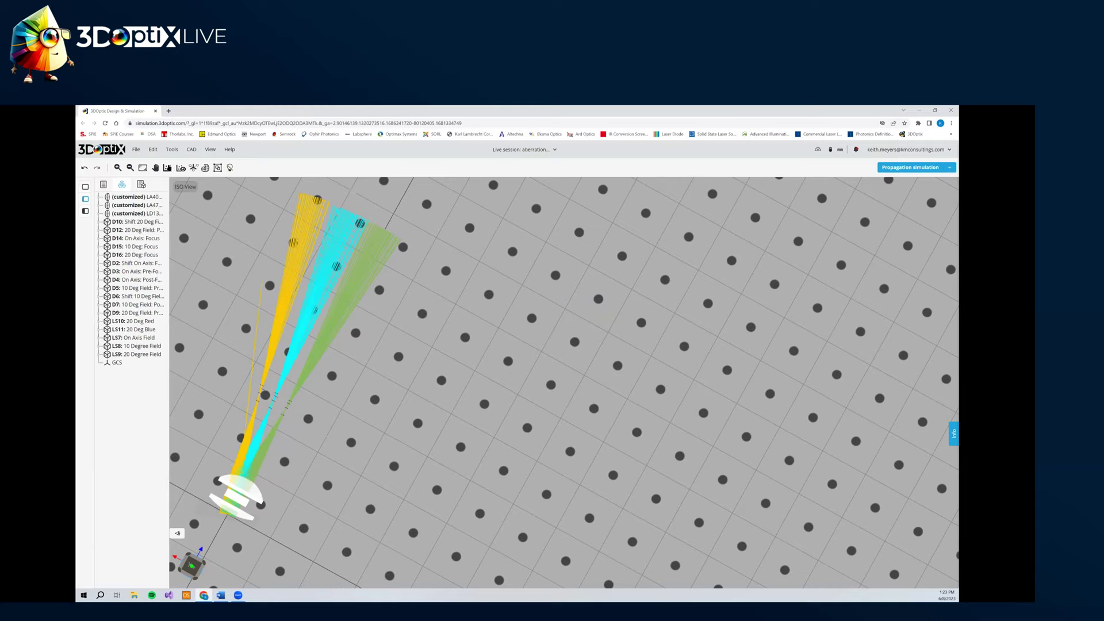
# - Open the analysis portal and place it on the empty part of the table, clear of the lenses and rays
pyautogui.click(167, 167)
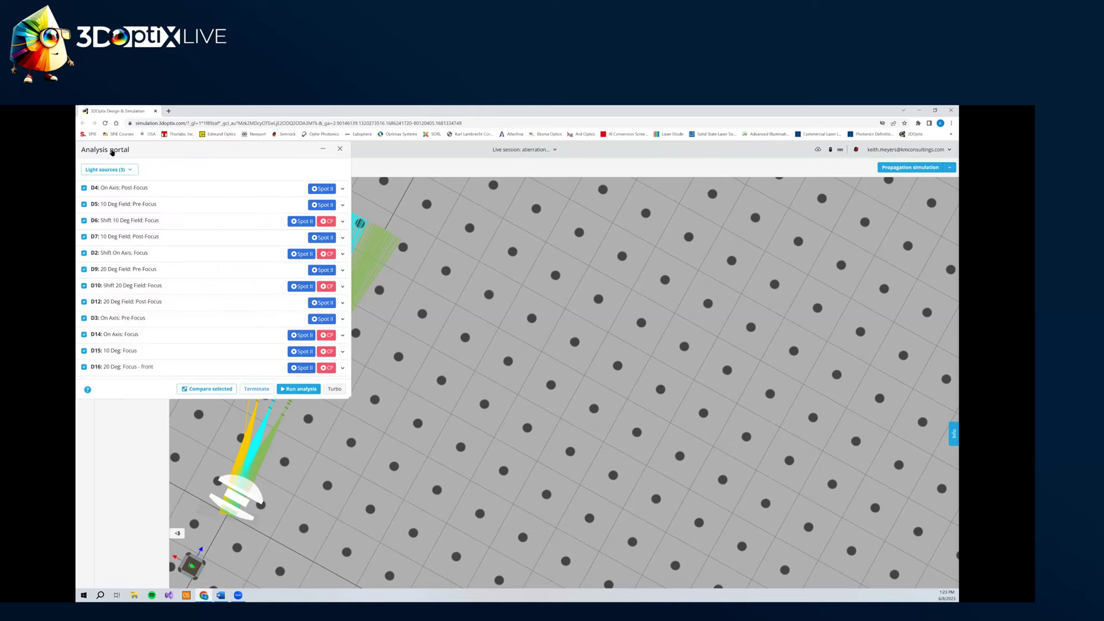
pyautogui.moveTo(95, 151); pyautogui.dragTo(426, 171)
pyautogui.moveTo(666, 216); pyautogui.dragTo(685, 190)
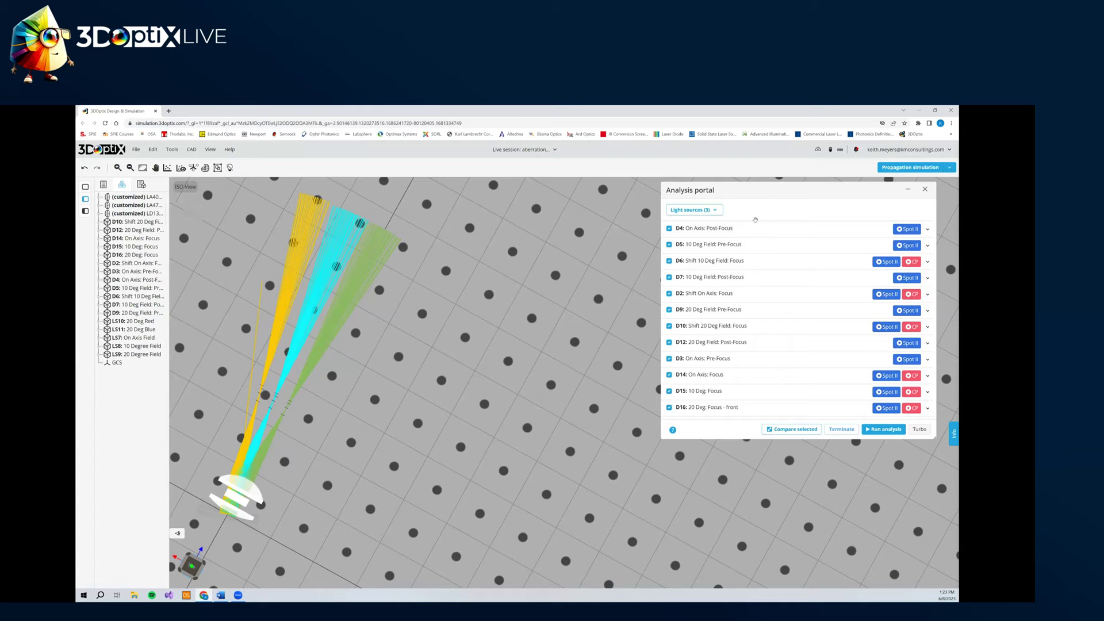
pyautogui.click(221, 595)
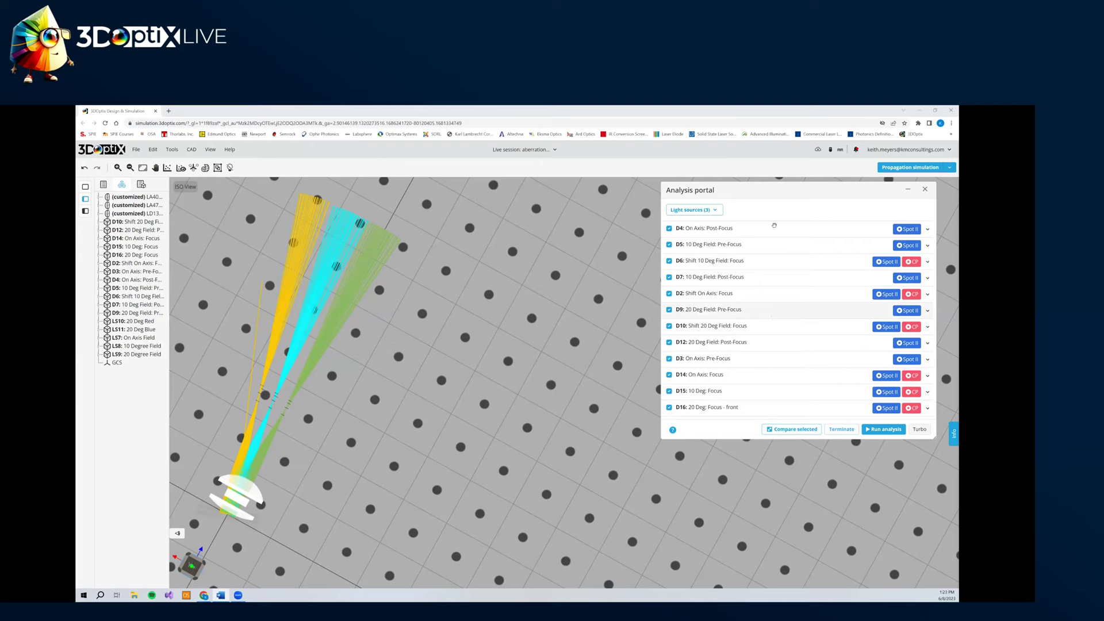
# - Review the analysis settings of the D4 On Axis: Post-Focus and D6 Shift 10 Deg Field: Focus detectors, including D4's available analysis types
pyautogui.click(670, 228)
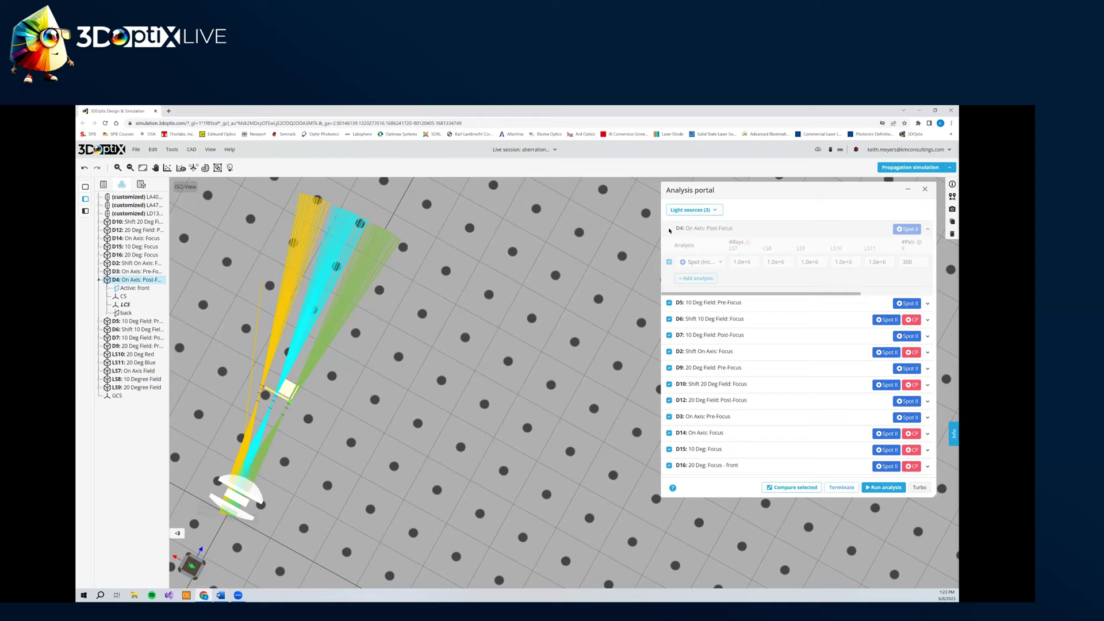
pyautogui.click(668, 230)
pyautogui.click(725, 230)
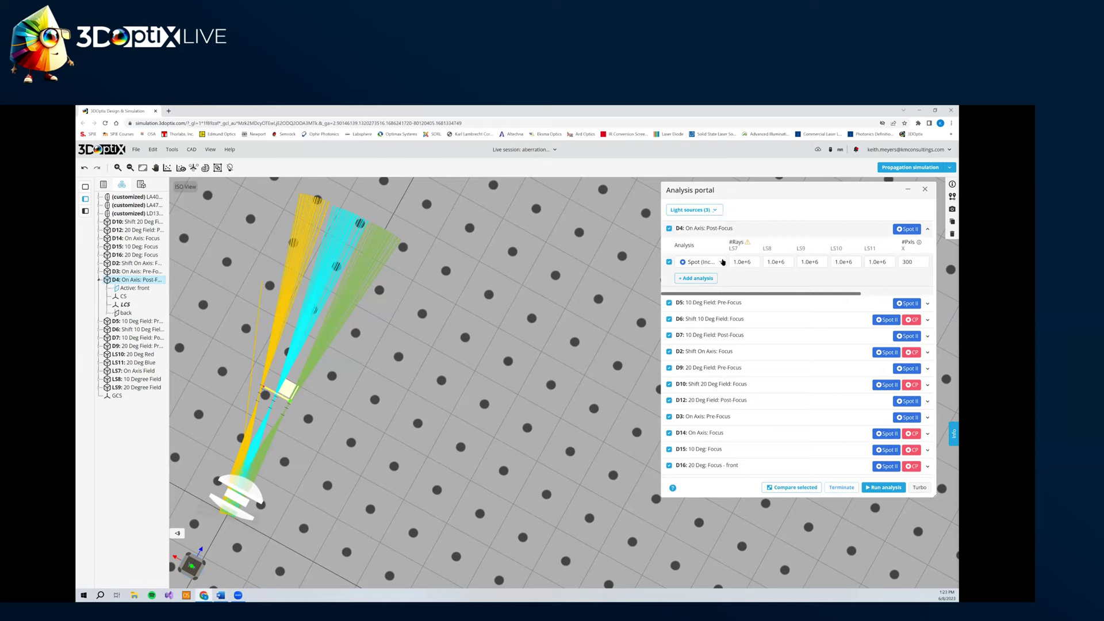
pyautogui.click(723, 262)
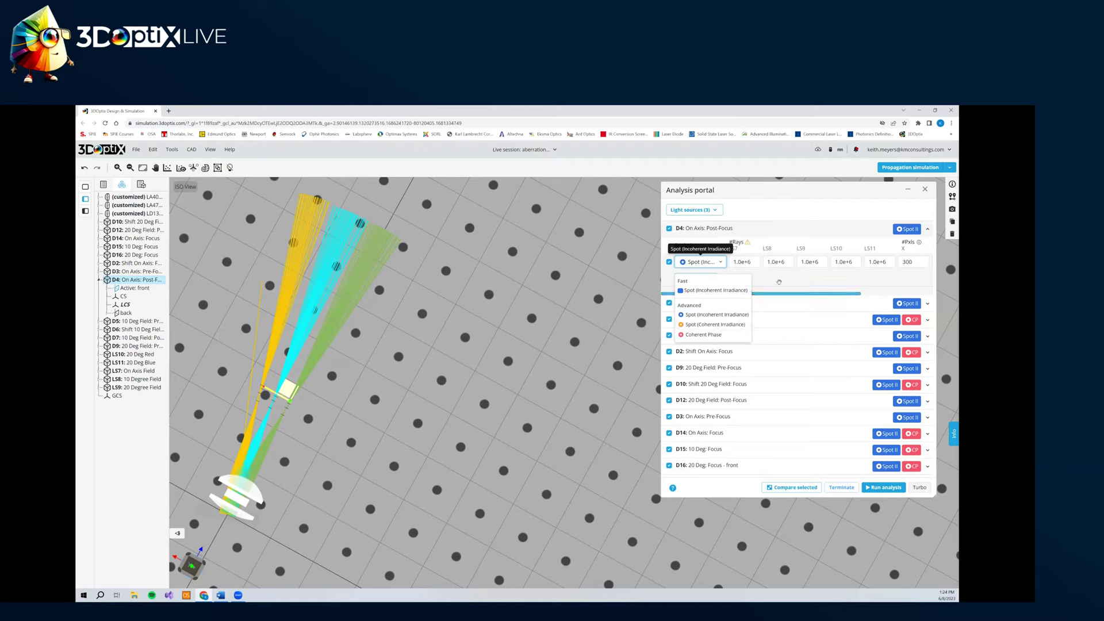
pyautogui.click(747, 293)
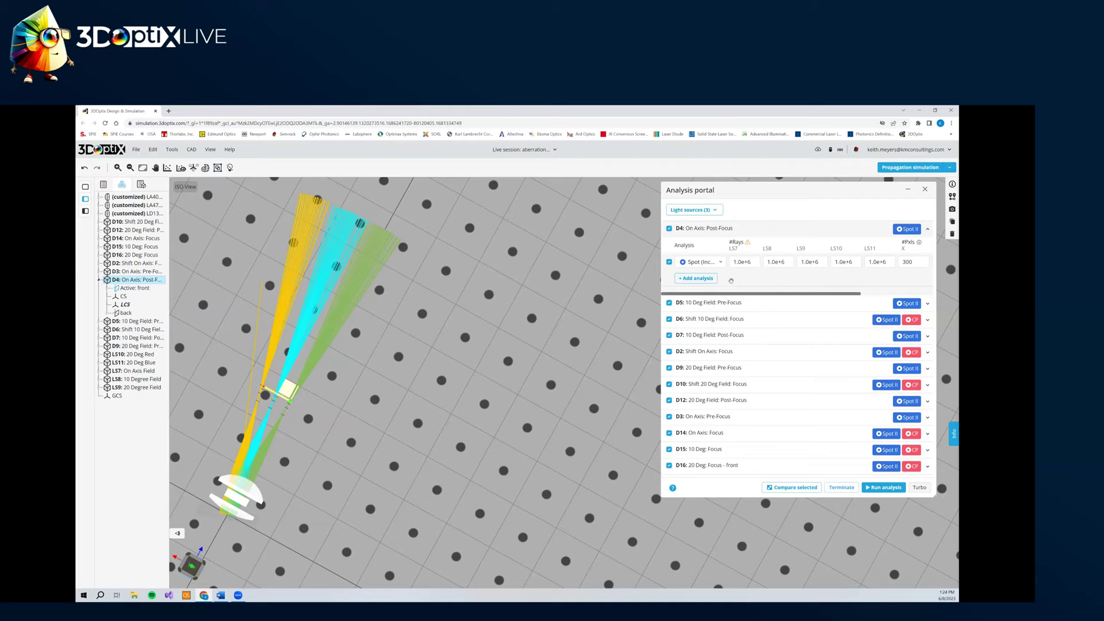
pyautogui.click(717, 228)
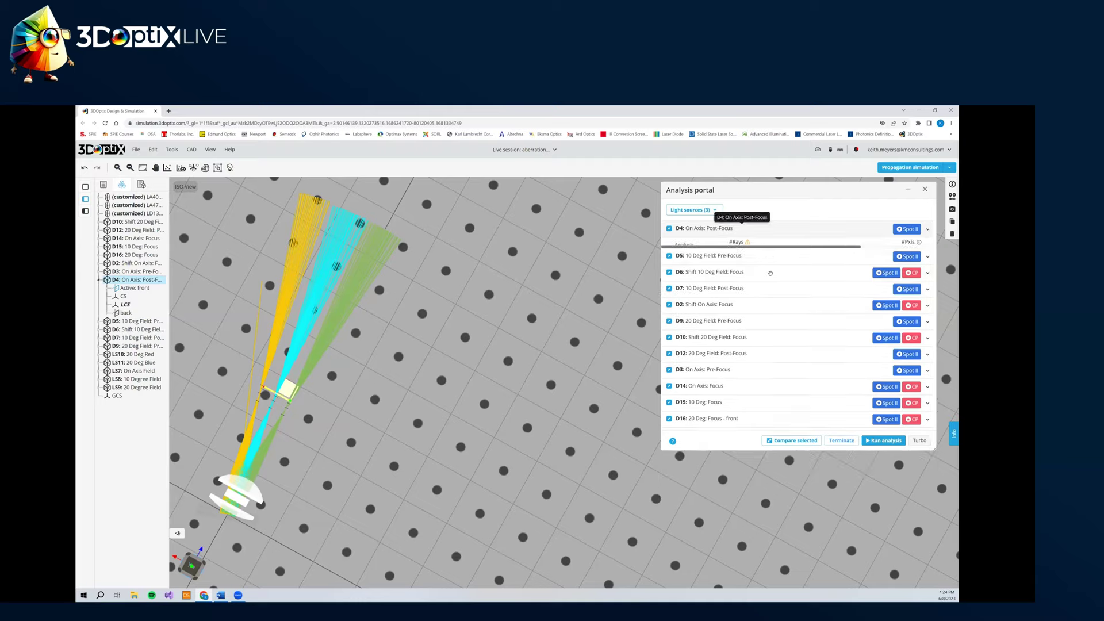
pyautogui.click(715, 262)
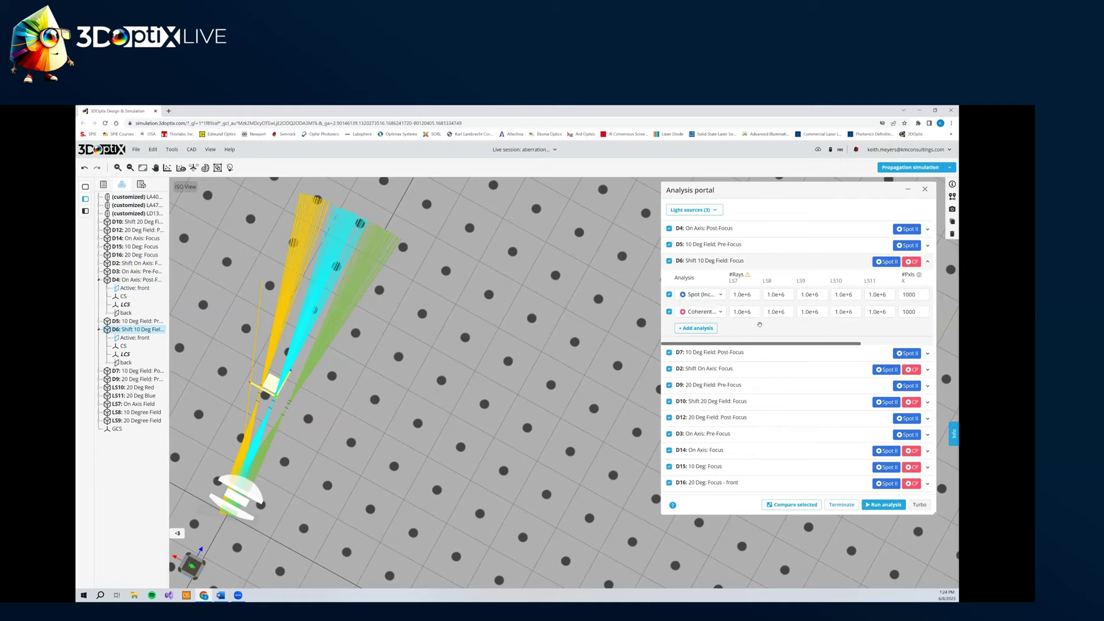
pyautogui.click(713, 263)
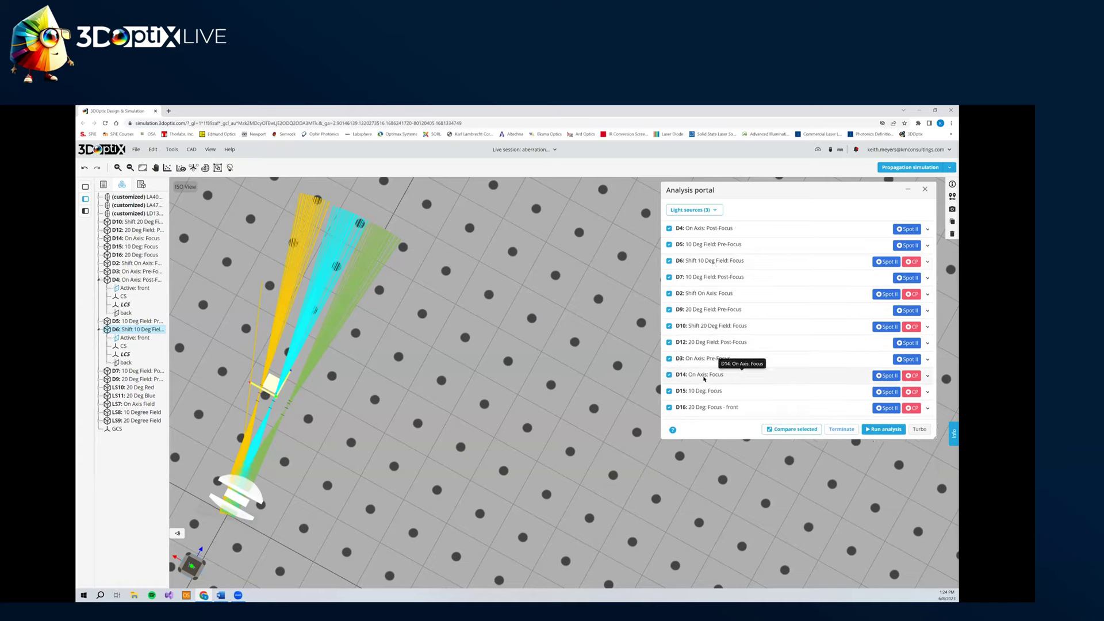
# - Expand the D14 On Axis: Focus analyses and re-enter 1.0e+6 rays for LS7 in the Spot (Incoherent Irradiance) analysis
pyautogui.click(687, 381)
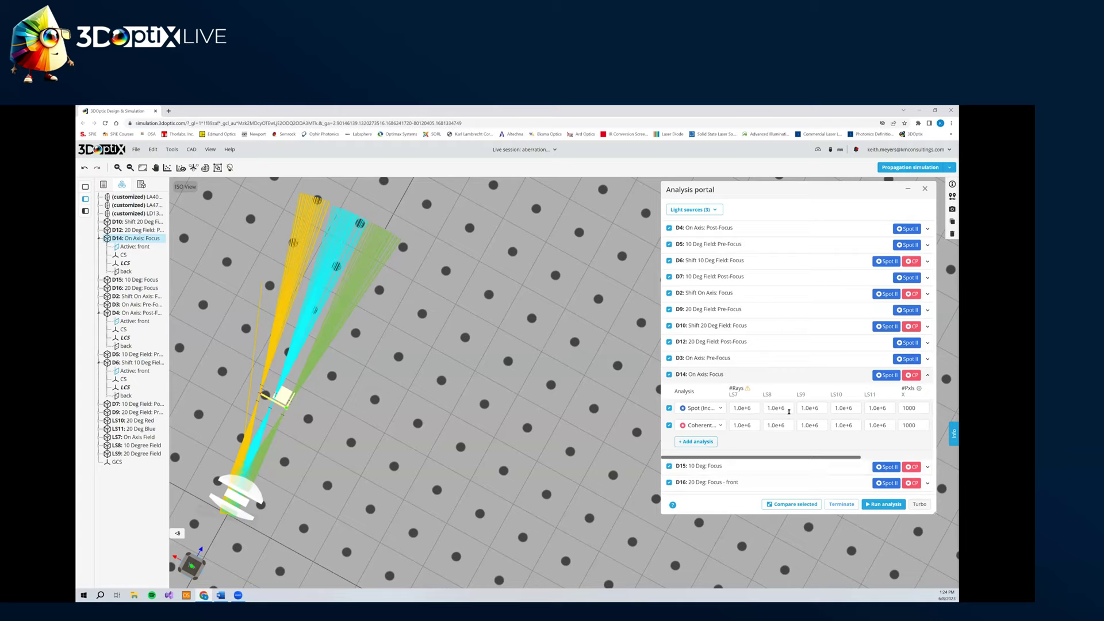
pyautogui.click(754, 408)
pyautogui.click(752, 426)
pyautogui.click(754, 408)
pyautogui.press('BackSpace')
pyautogui.write('6')
pyautogui.click(754, 429)
# - Reposition and widen the analysis portal until the pixel counts and display settings of the D14 analyses fit in it
pyautogui.moveTo(945, 513); pyautogui.dragTo(957, 512)
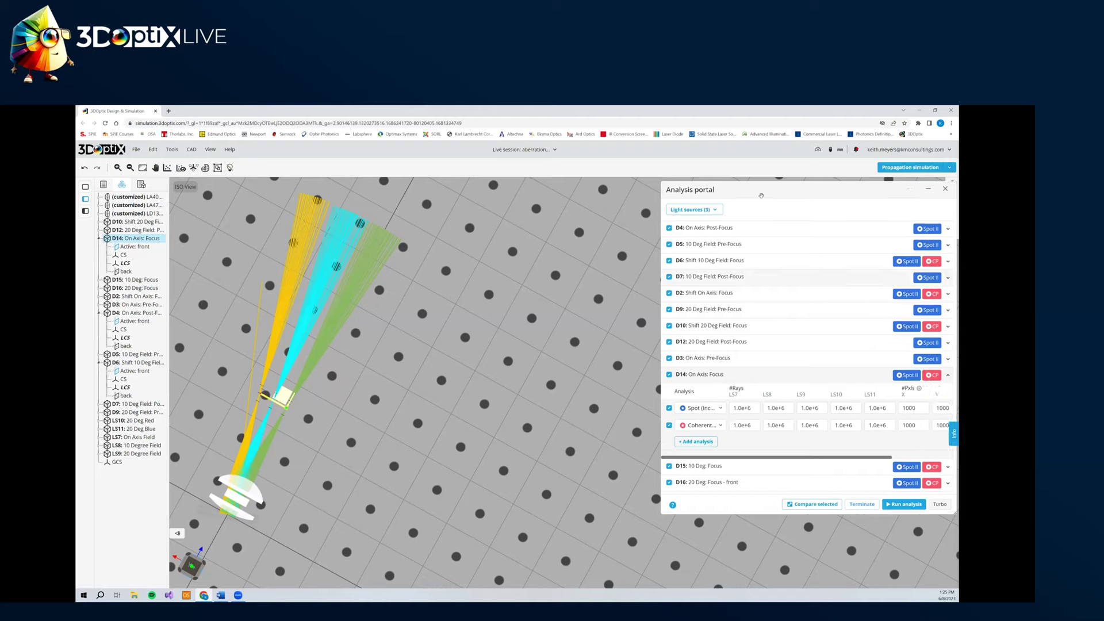
pyautogui.moveTo(713, 195); pyautogui.dragTo(634, 198)
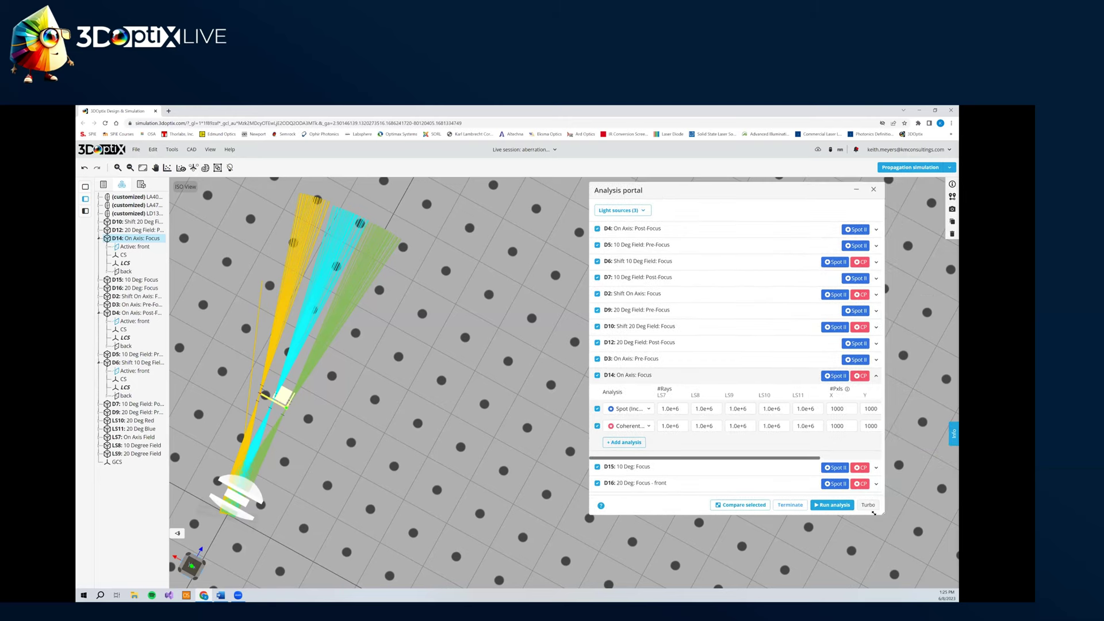
pyautogui.moveTo(916, 511); pyautogui.dragTo(950, 514)
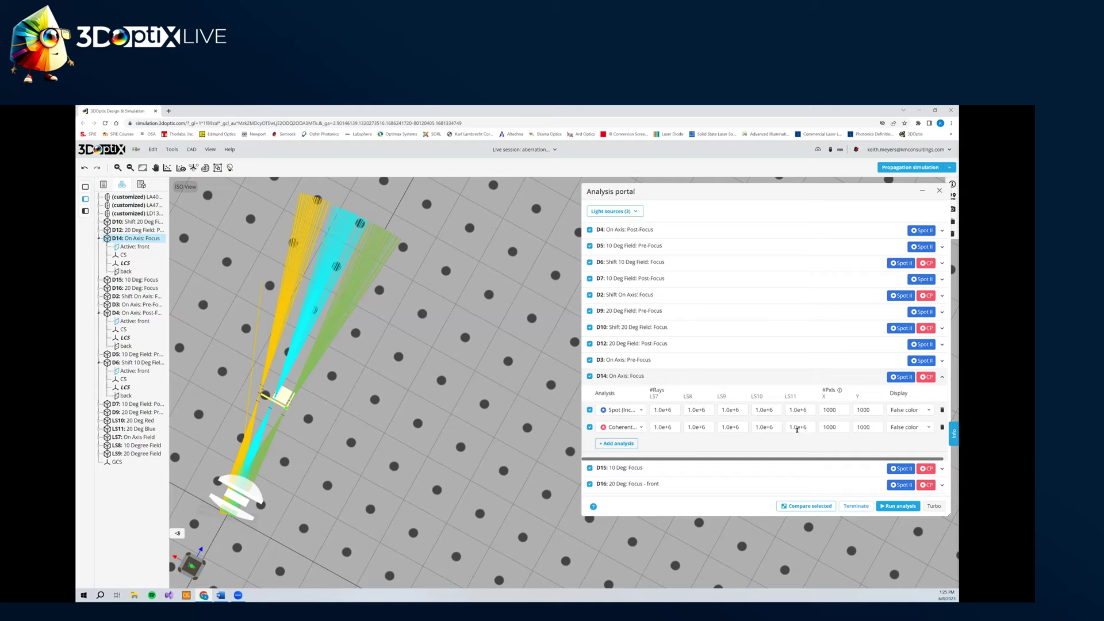
# - Try another X pixel count for D14's Coherent Phase analysis, restore it to 1000, and collapse the D14 entry
pyautogui.click(837, 427)
pyautogui.write('0')
pyautogui.press('Tab')
pyautogui.click(837, 427)
pyautogui.press('BackSpace')
pyautogui.click(867, 428)
pyautogui.click(858, 443)
pyautogui.click(630, 378)
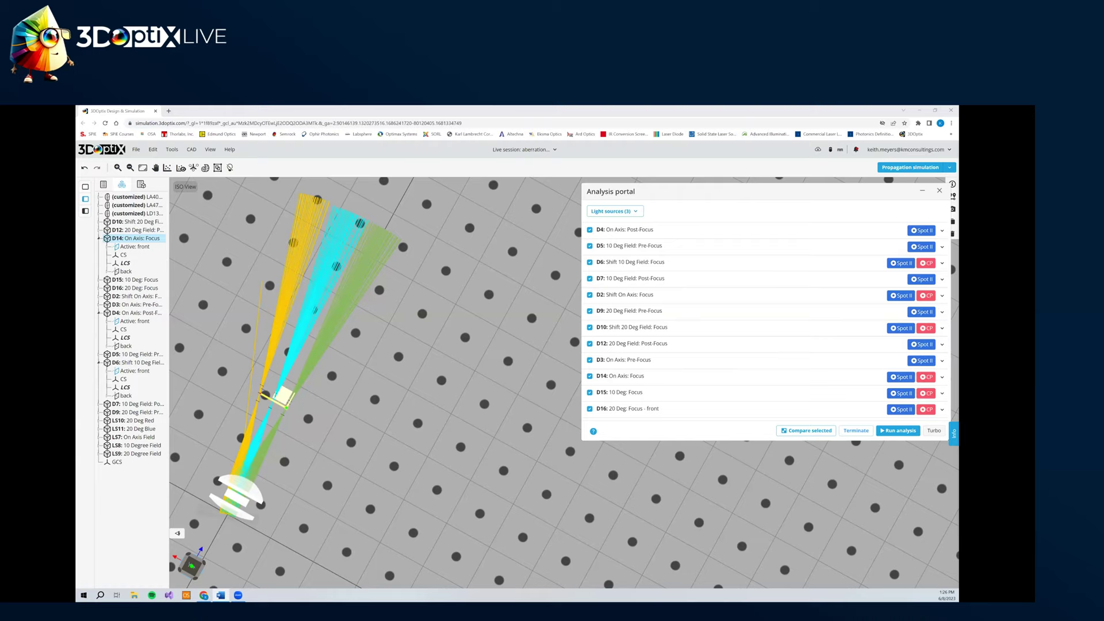
# - Switch turbo mode on and back off, and run the analysis for all selected detectors
pyautogui.click(933, 432)
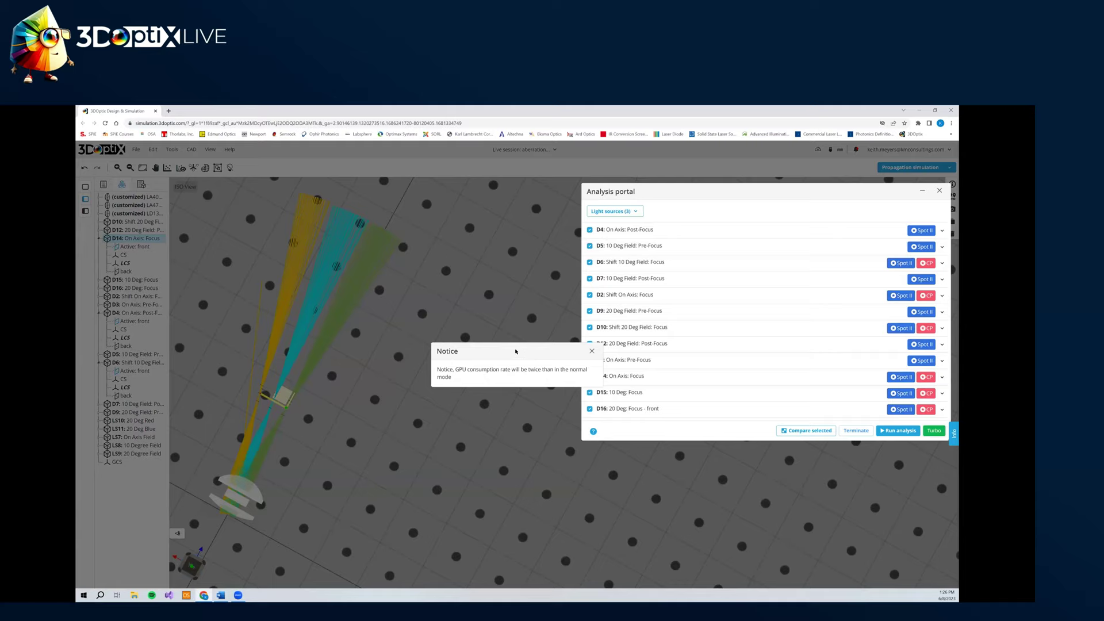
pyautogui.click(591, 351)
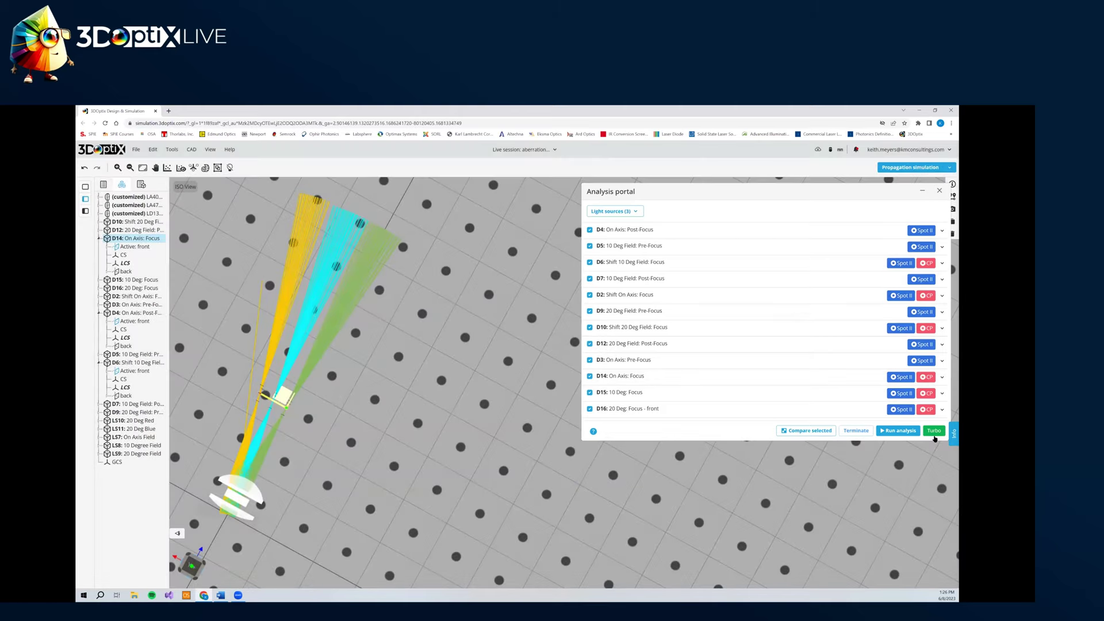
pyautogui.click(934, 432)
pyautogui.click(903, 431)
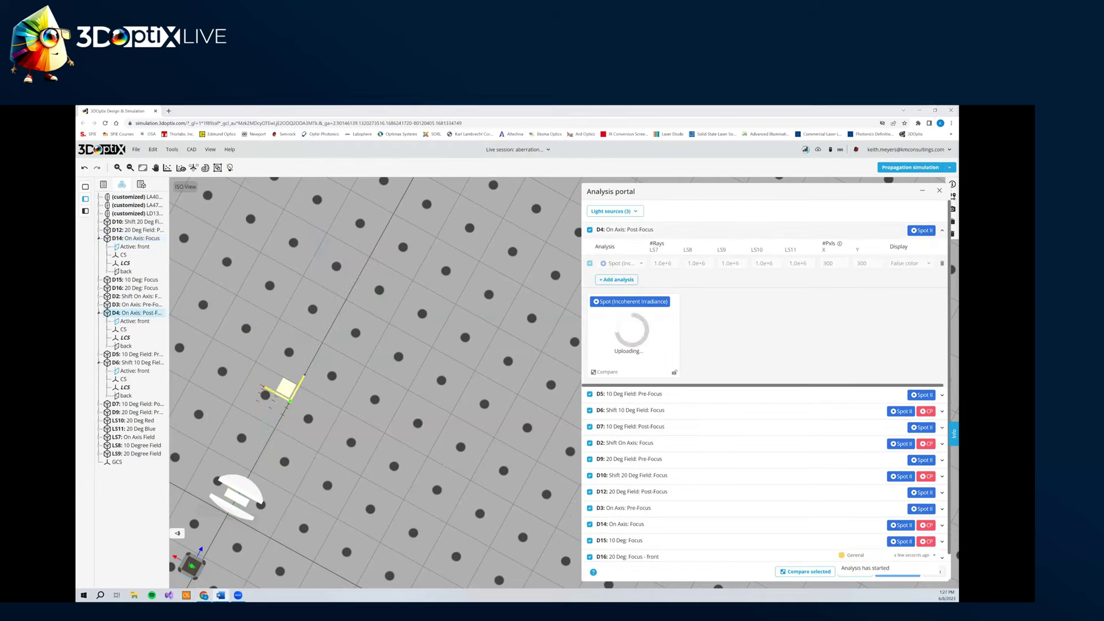
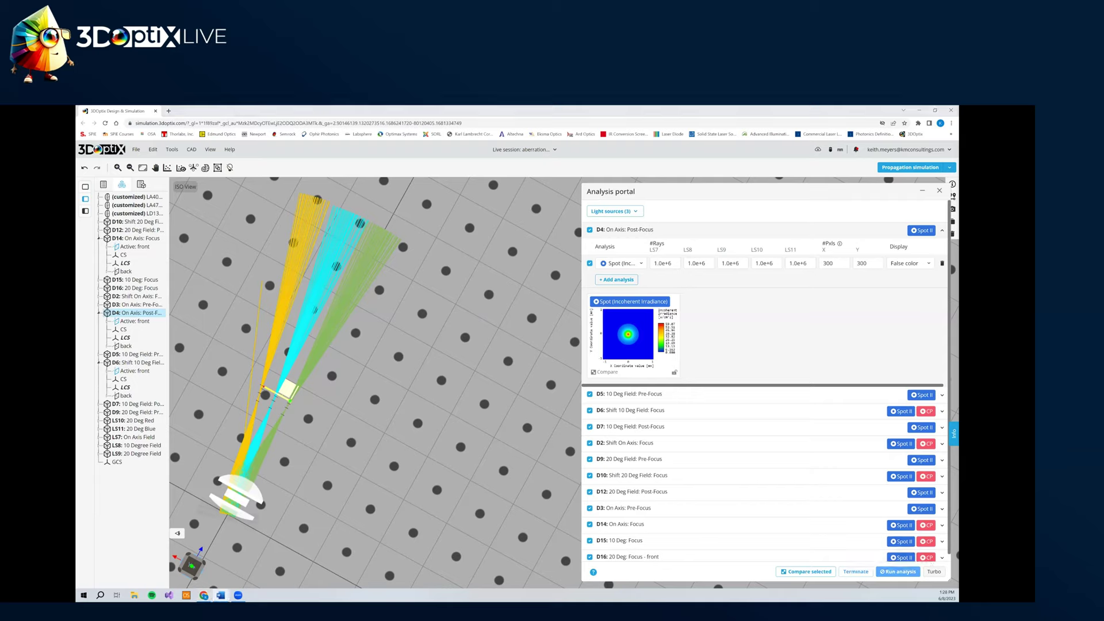
# - Mark the Spot (Incoherent Irradiance) results of D4 On Axis: Post-Focus and D3 On Axis: Pre-Focus for comparison
pyautogui.click(628, 232)
pyautogui.click(627, 231)
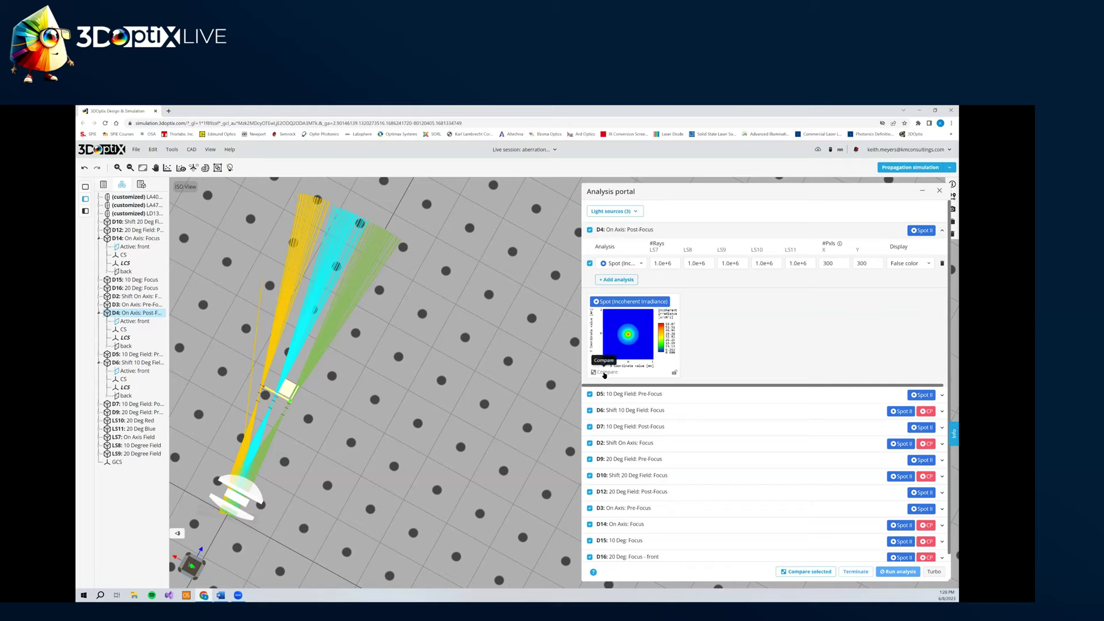
pyautogui.click(605, 374)
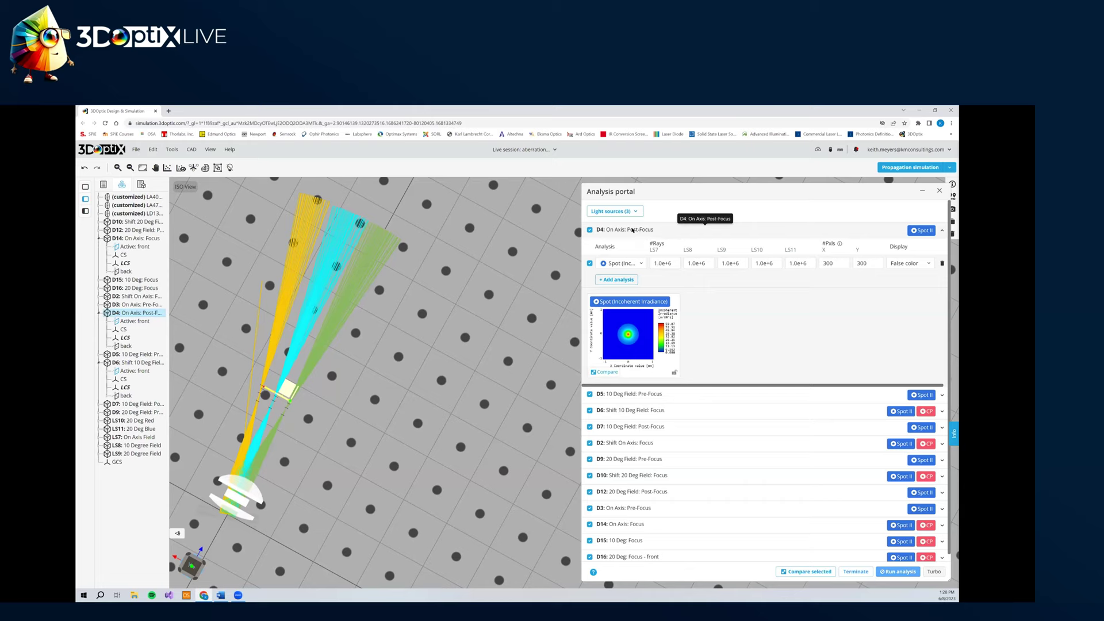
pyautogui.click(632, 230)
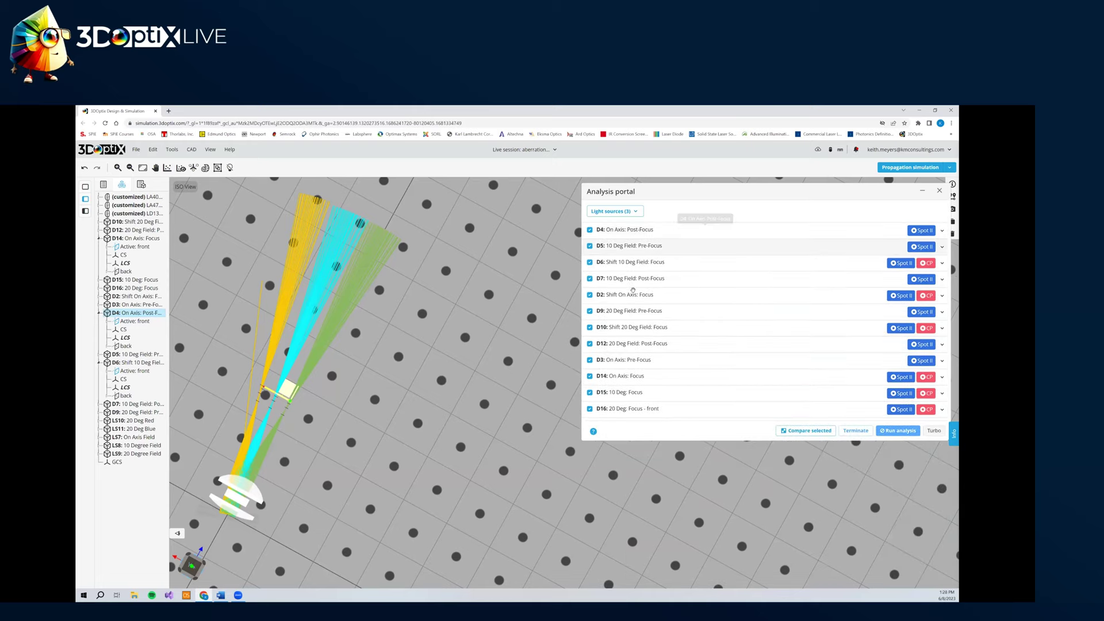
pyautogui.click(632, 360)
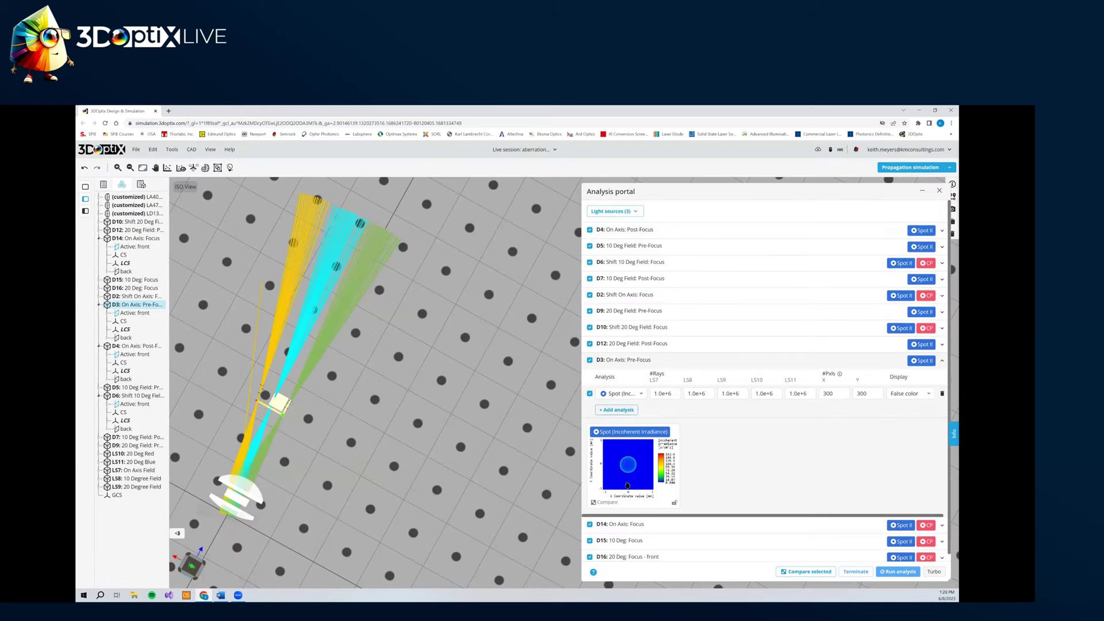
pyautogui.click(621, 361)
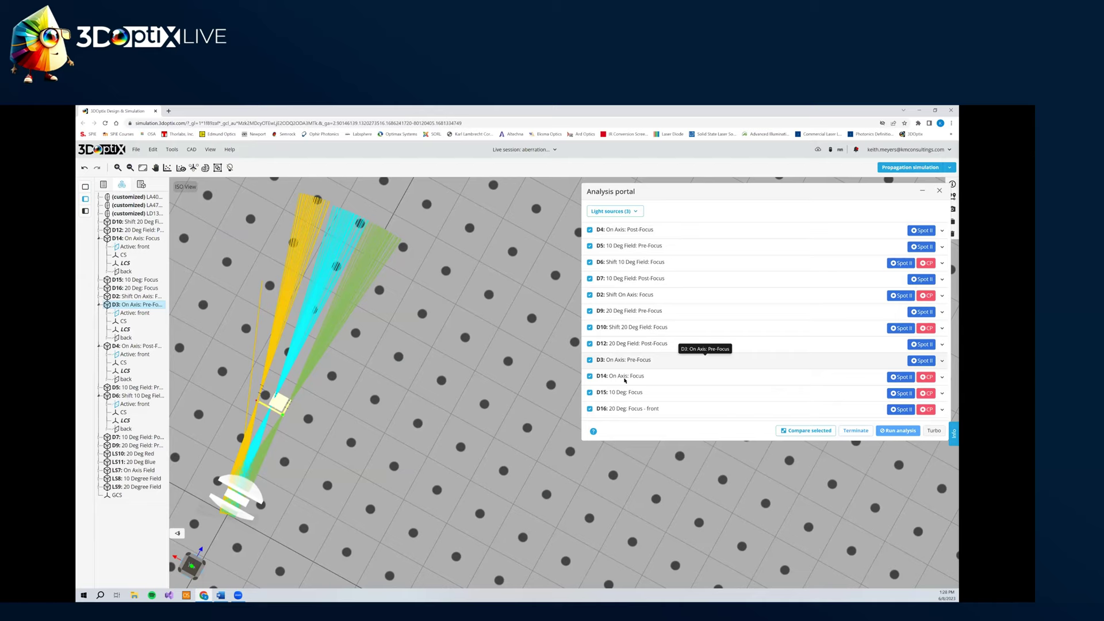
# - Add D14 On Axis: Focus spot and coherent phase results to the comparison, and show all selected results side by side in an enlarged comparison window
pyautogui.click(621, 376)
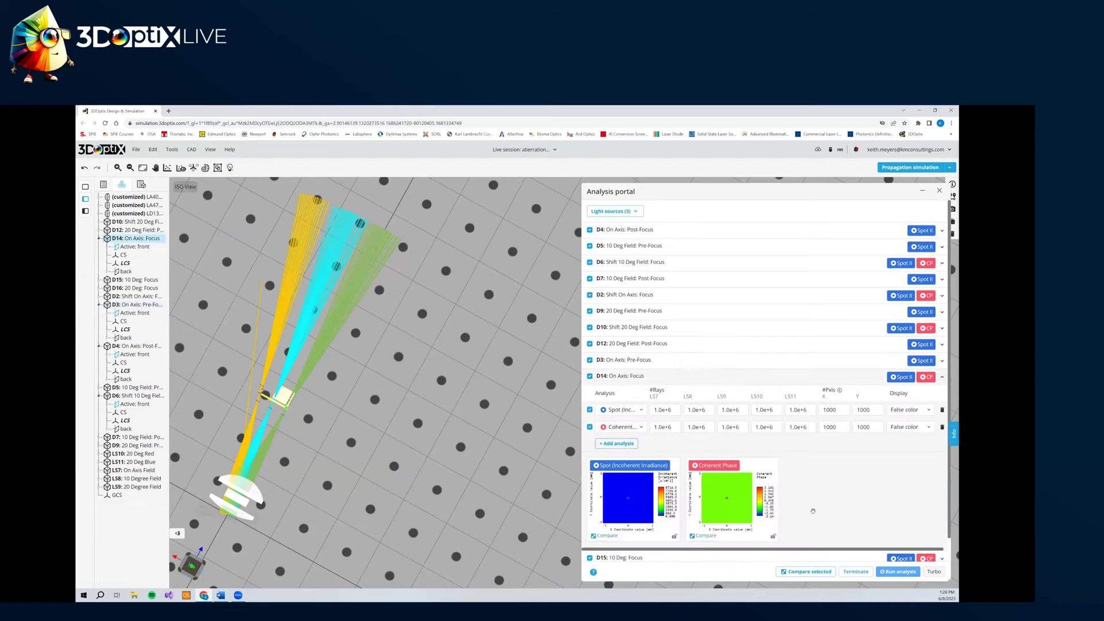
pyautogui.click(620, 376)
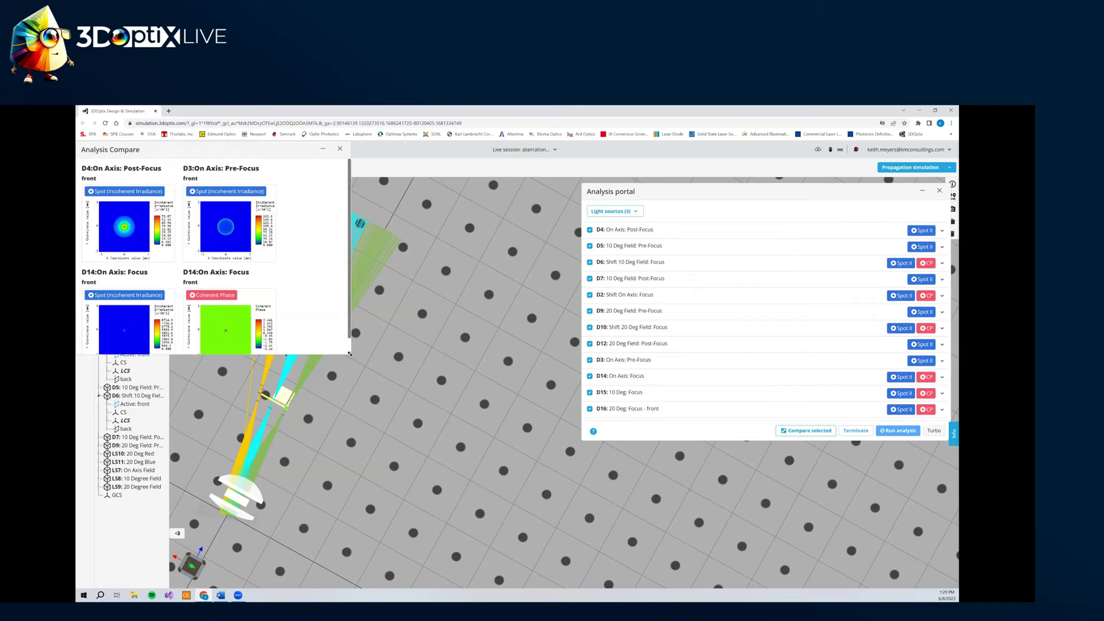
pyautogui.moveTo(533, 363); pyautogui.dragTo(575, 374)
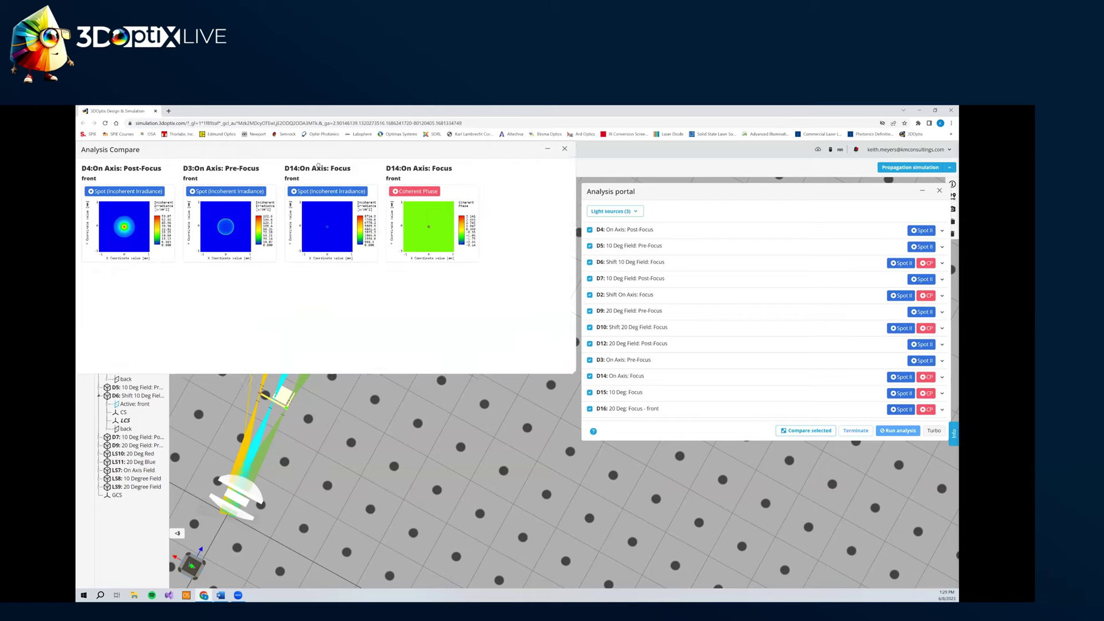
pyautogui.moveTo(282, 149); pyautogui.dragTo(470, 191)
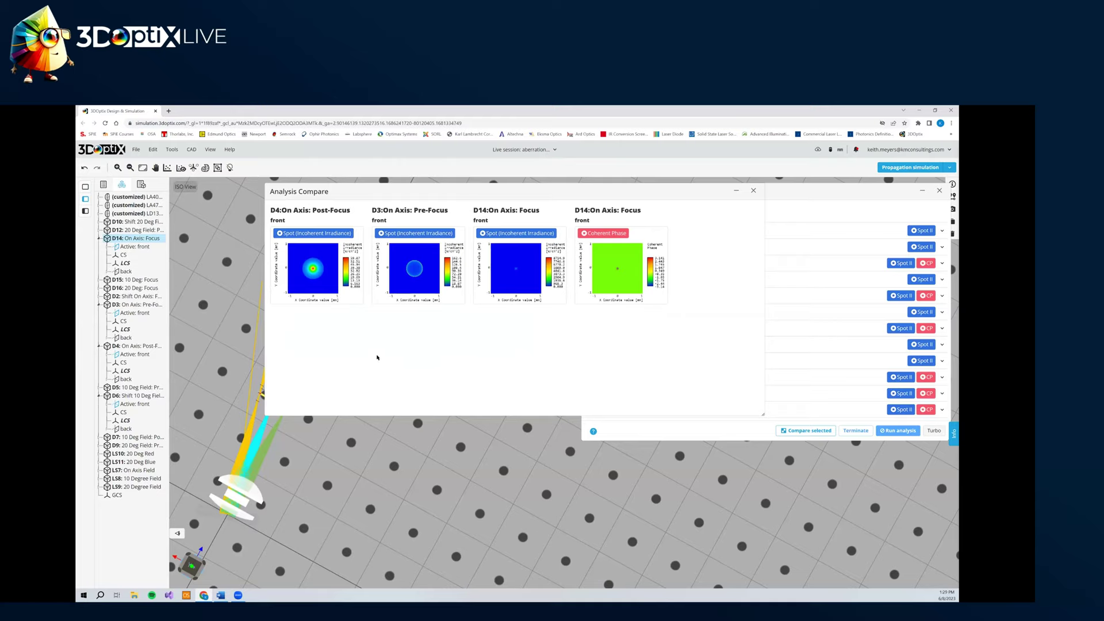
# - Open the D4, D3 and D14 on-axis results from the comparison in separate plot windows
pyautogui.moveTo(358, 196); pyautogui.dragTo(501, 198)
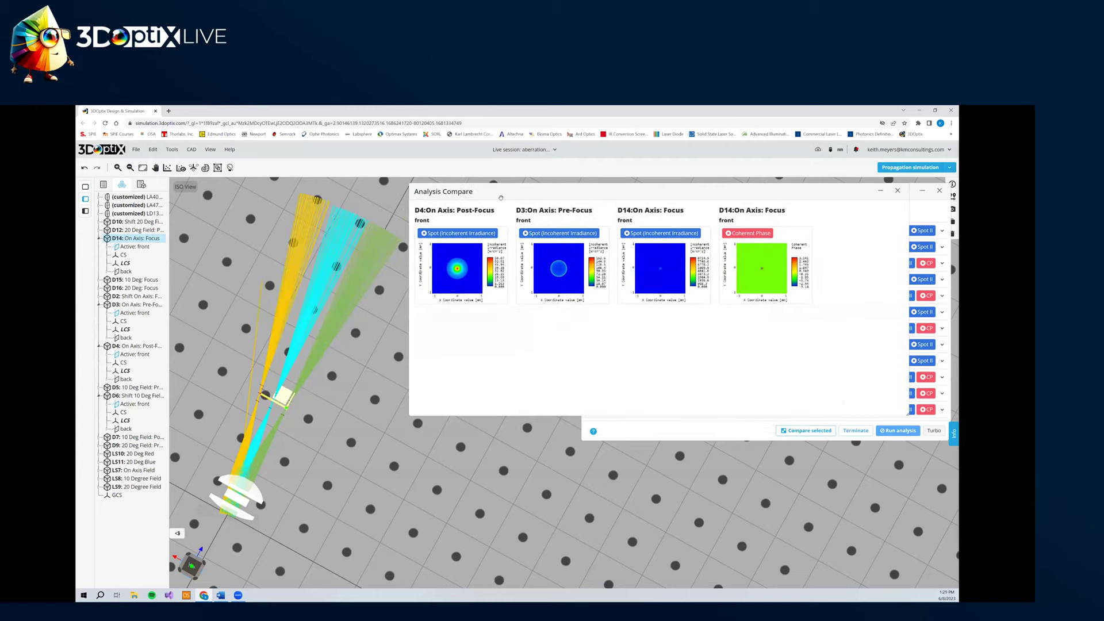
pyautogui.doubleClick(457, 271)
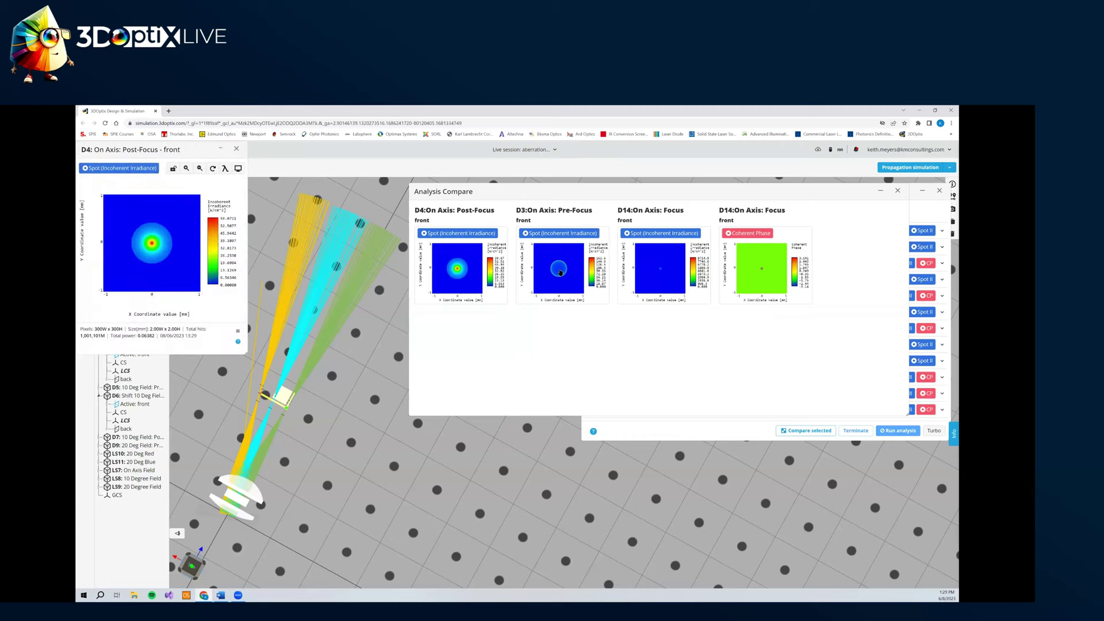
pyautogui.doubleClick(662, 271)
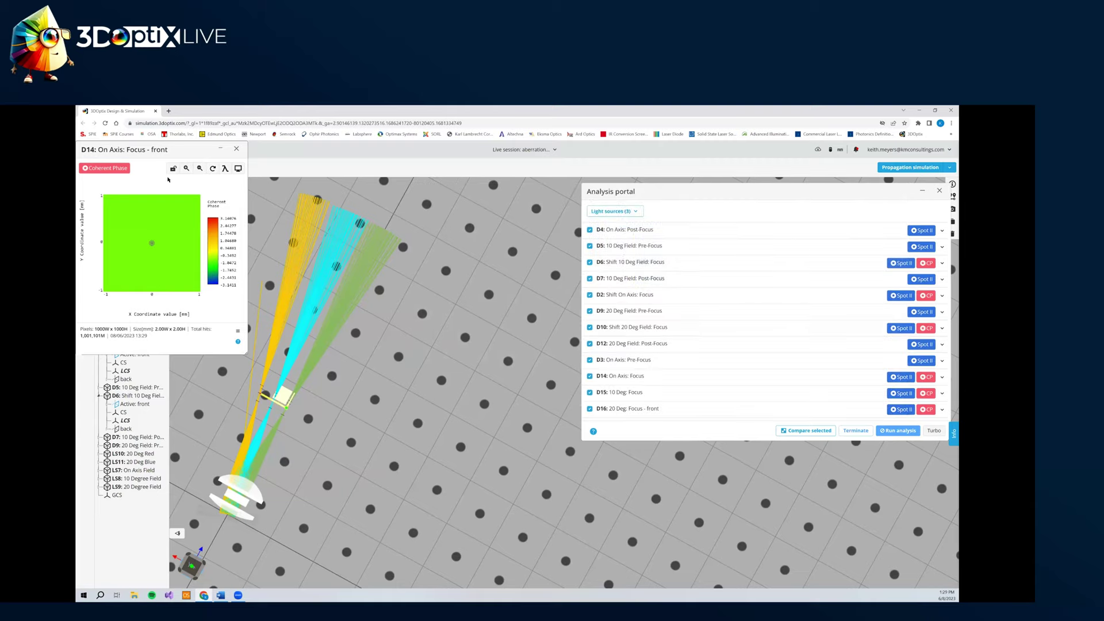
# - Arrange the D3 Pre-Focus, D14 Focus and D4 Post-Focus spot plots in a row, with D14's Coherent Phase plot beneath D14's spot plot
pyautogui.moveTo(128, 149); pyautogui.dragTo(490, 369)
pyautogui.moveTo(406, 171); pyautogui.dragTo(484, 149)
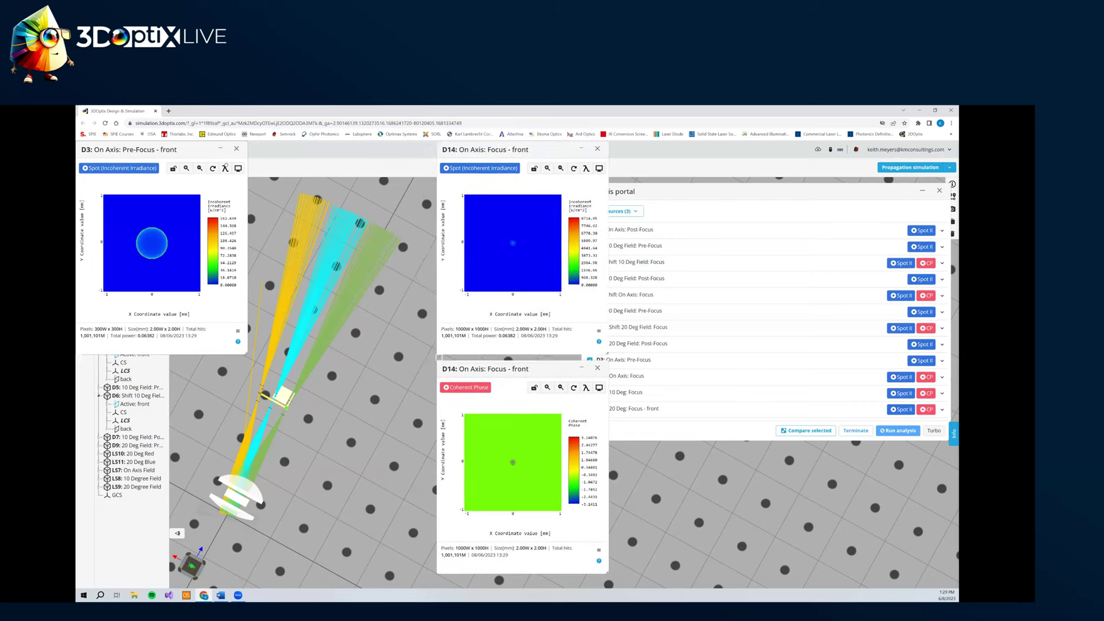
pyautogui.moveTo(143, 150); pyautogui.dragTo(527, 162)
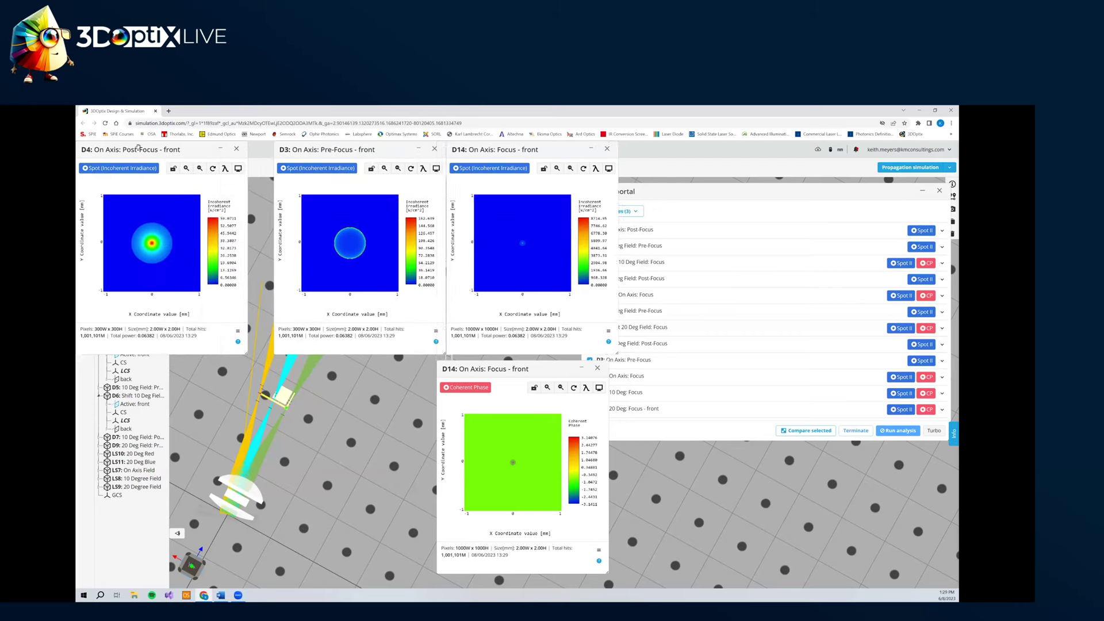
pyautogui.moveTo(120, 151); pyautogui.dragTo(664, 151)
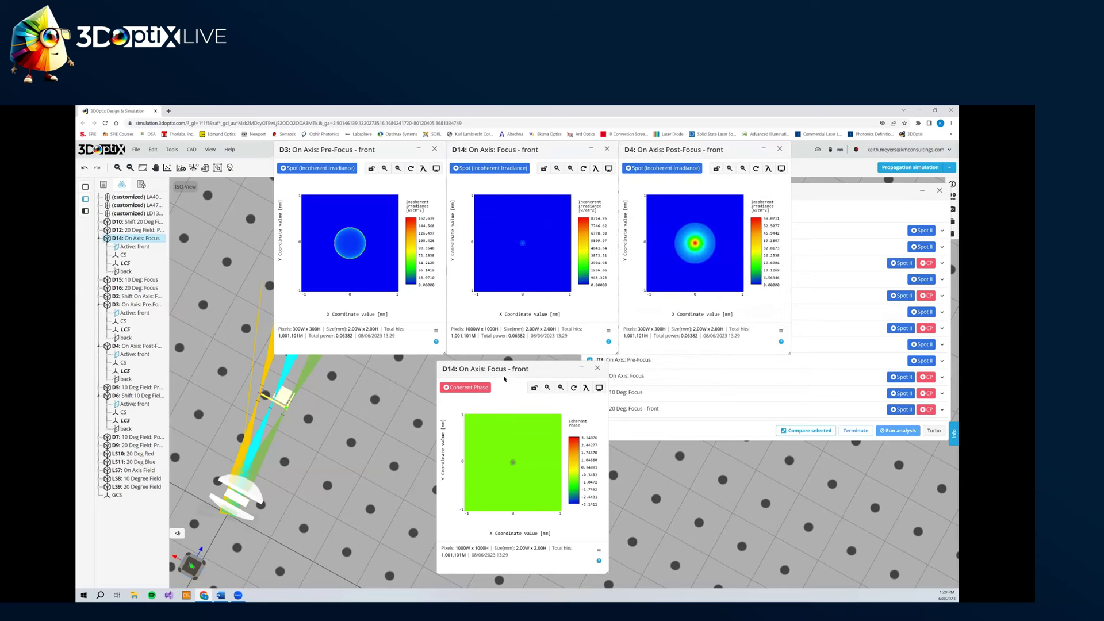
pyautogui.moveTo(500, 368); pyautogui.dragTo(509, 363)
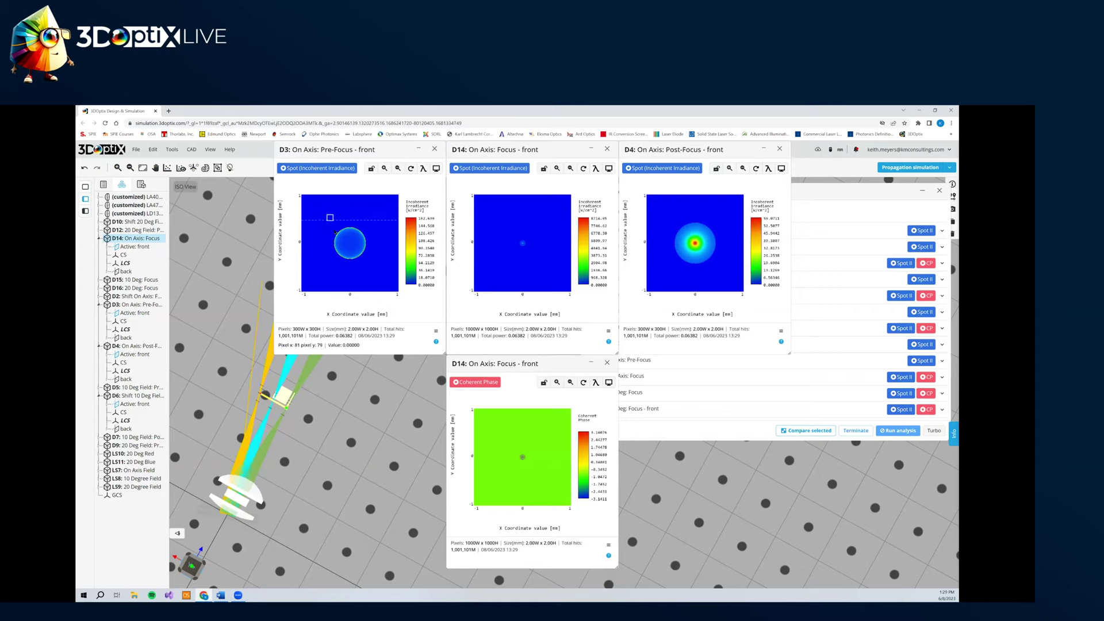
# - Zoom in on the central spot in the D3, D14 and D4 irradiance plots and in D14's Coherent Phase plot
pyautogui.moveTo(327, 221); pyautogui.dragTo(372, 265)
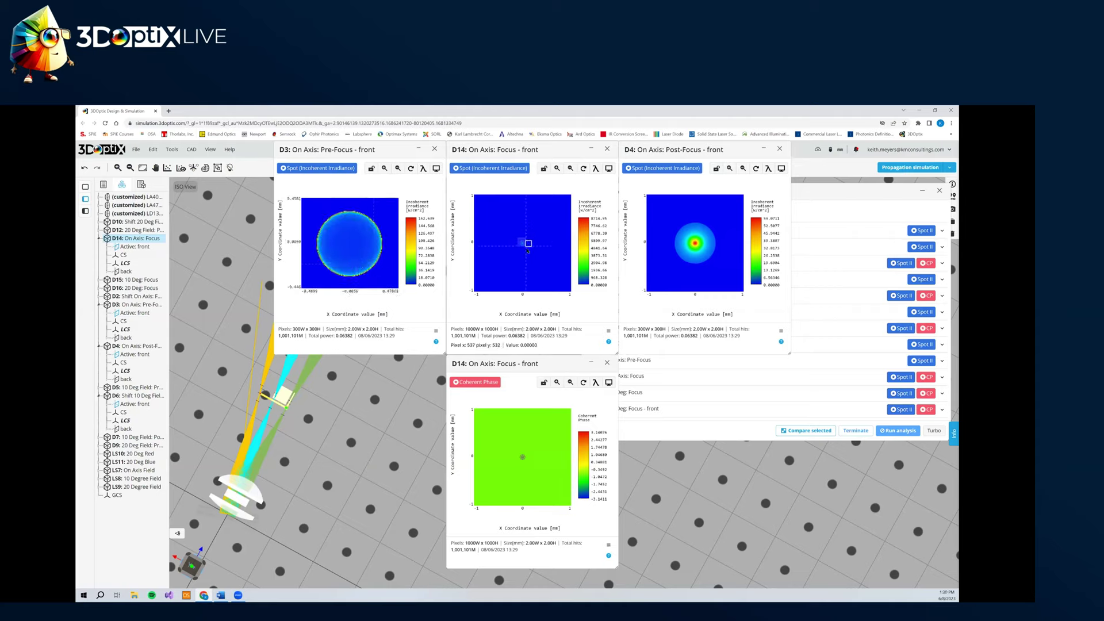
pyautogui.moveTo(526, 243); pyautogui.dragTo(534, 258)
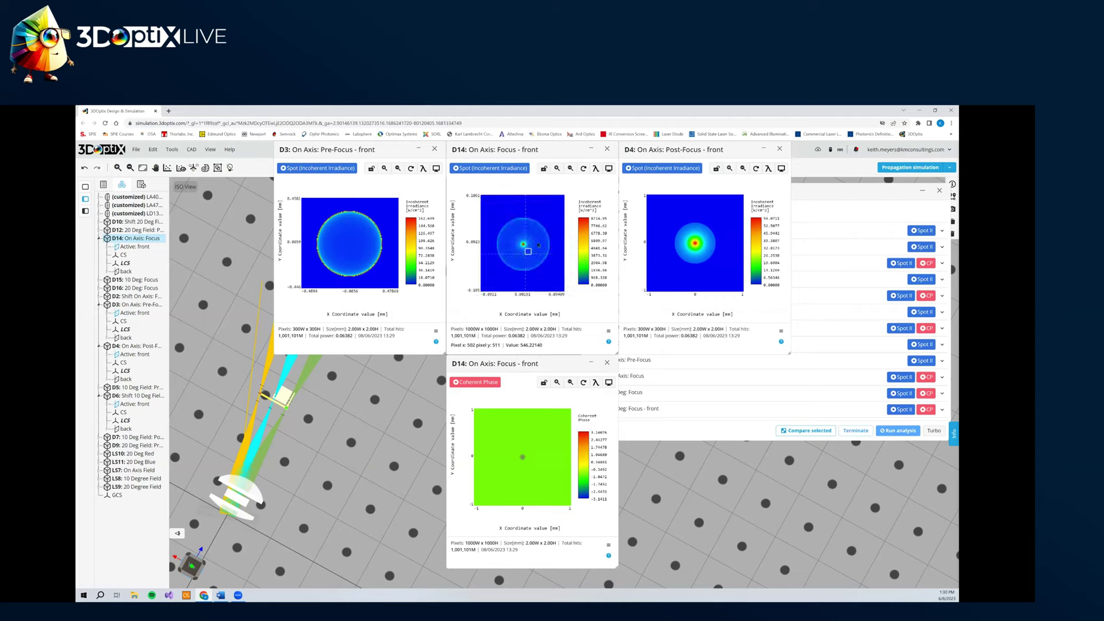
pyautogui.moveTo(721, 217); pyautogui.dragTo(669, 268)
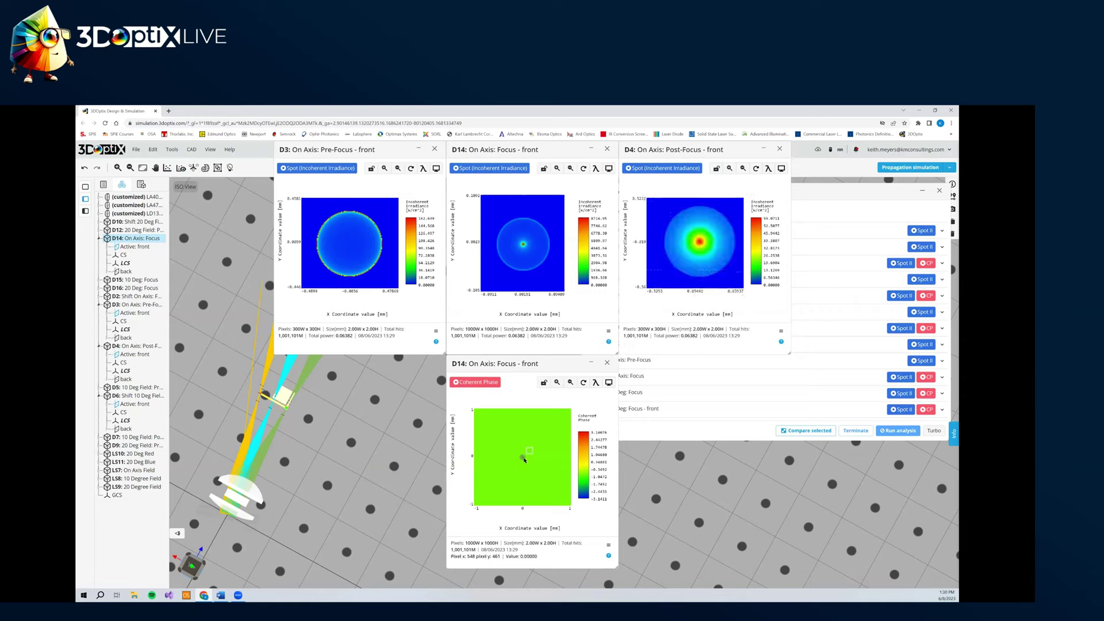
pyautogui.moveTo(529, 451); pyautogui.dragTo(517, 463)
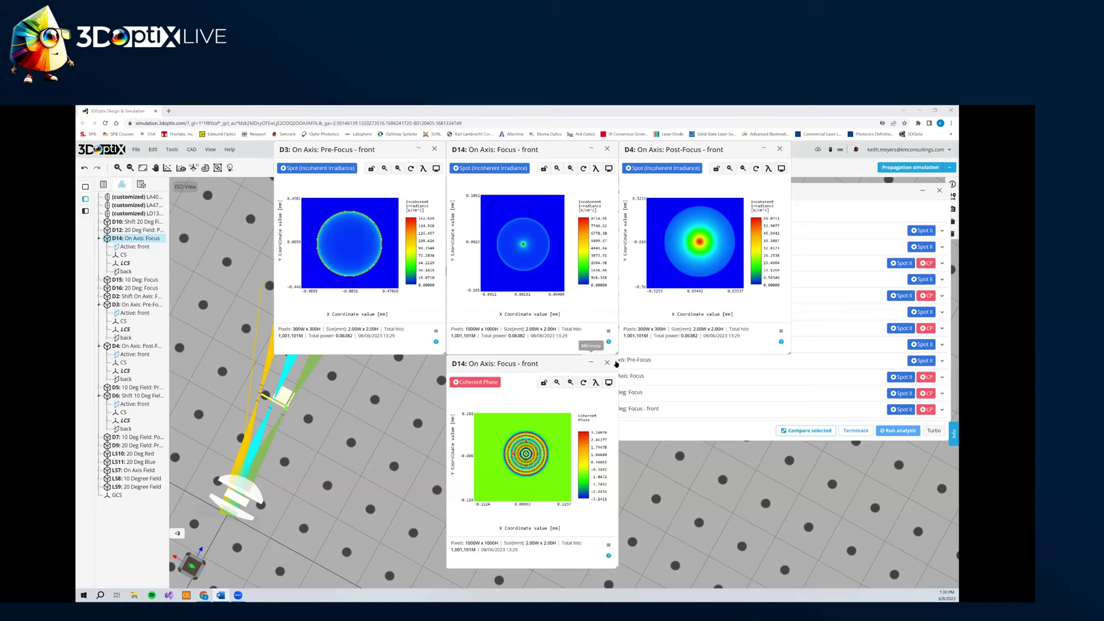
# - Close the D14 Coherent Phase, D3 and D4 plots, and move and enlarge the remaining D14 spot plot beside the Analysis portal
pyautogui.click(606, 363)
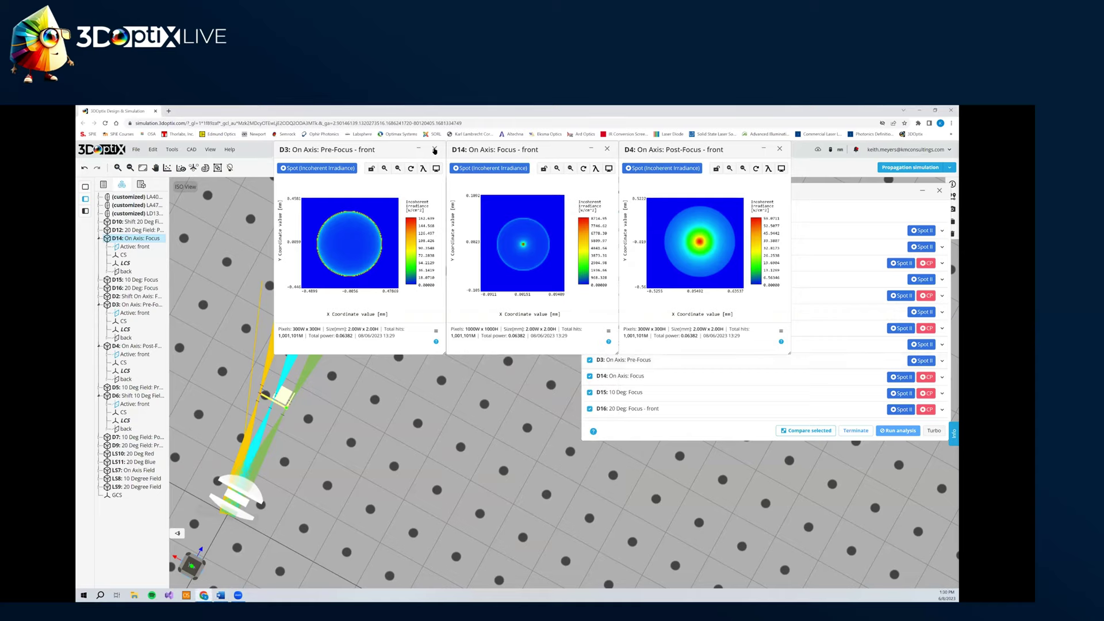
pyautogui.click(779, 149)
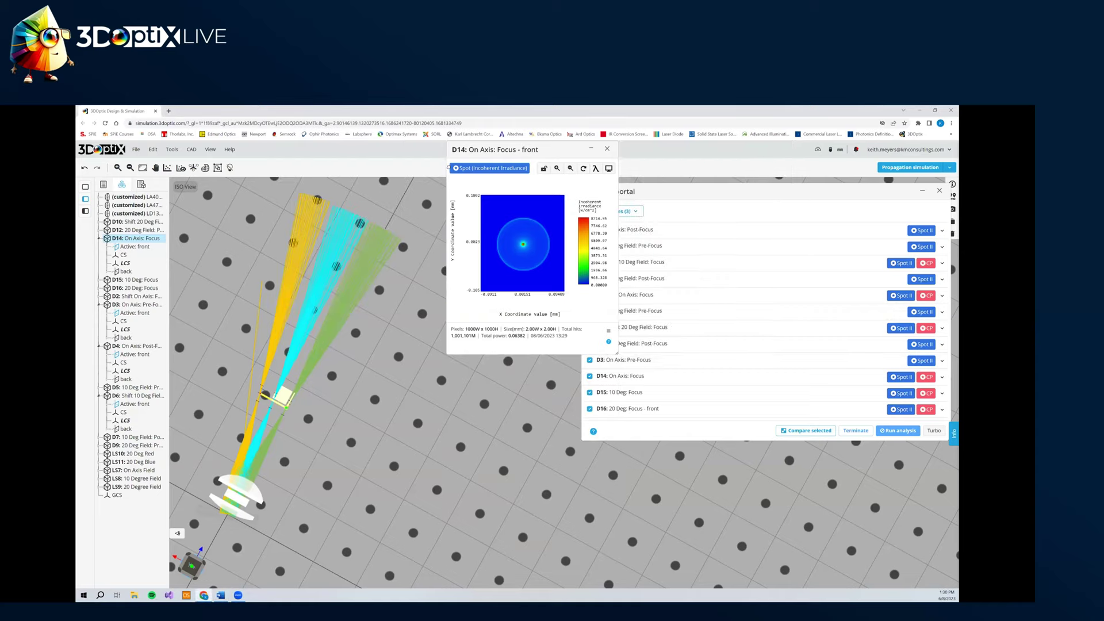
pyautogui.moveTo(514, 150); pyautogui.dragTo(278, 168)
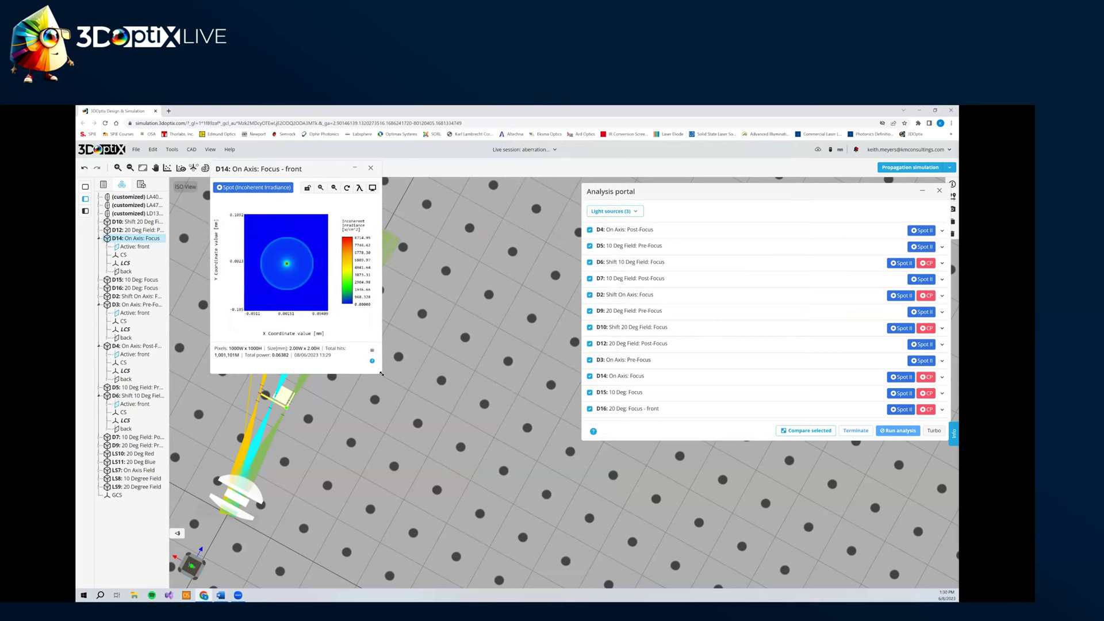
pyautogui.moveTo(457, 443); pyautogui.dragTo(560, 487)
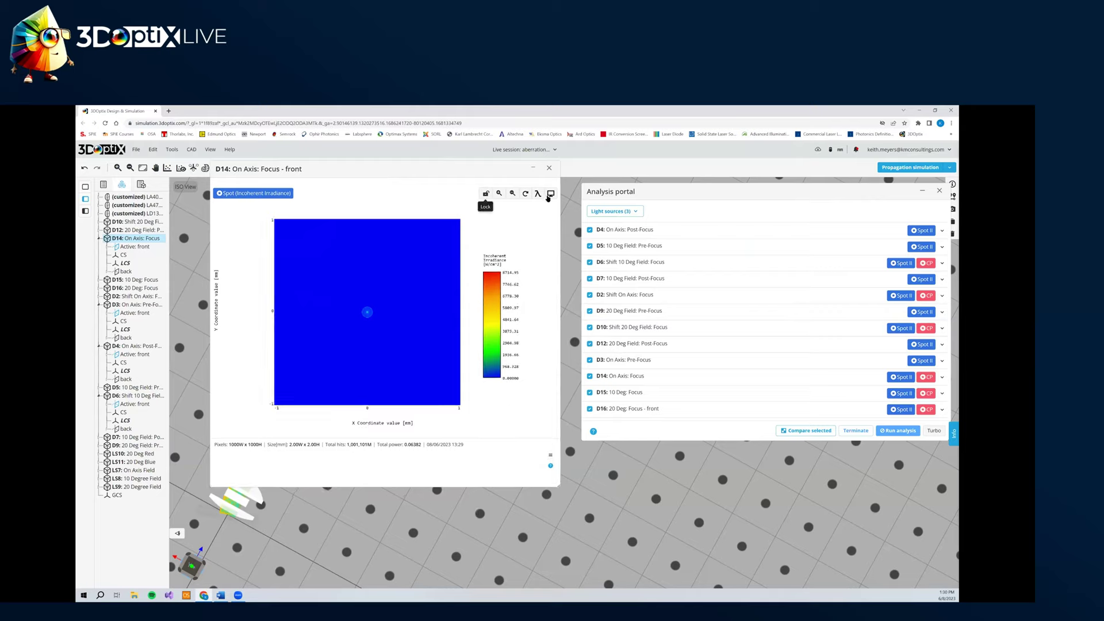
# - Lock the D14 spot result, expand the D14 entry in the Analysis portal to see the lock, and unlock the result again
pyautogui.click(486, 194)
pyautogui.click(625, 376)
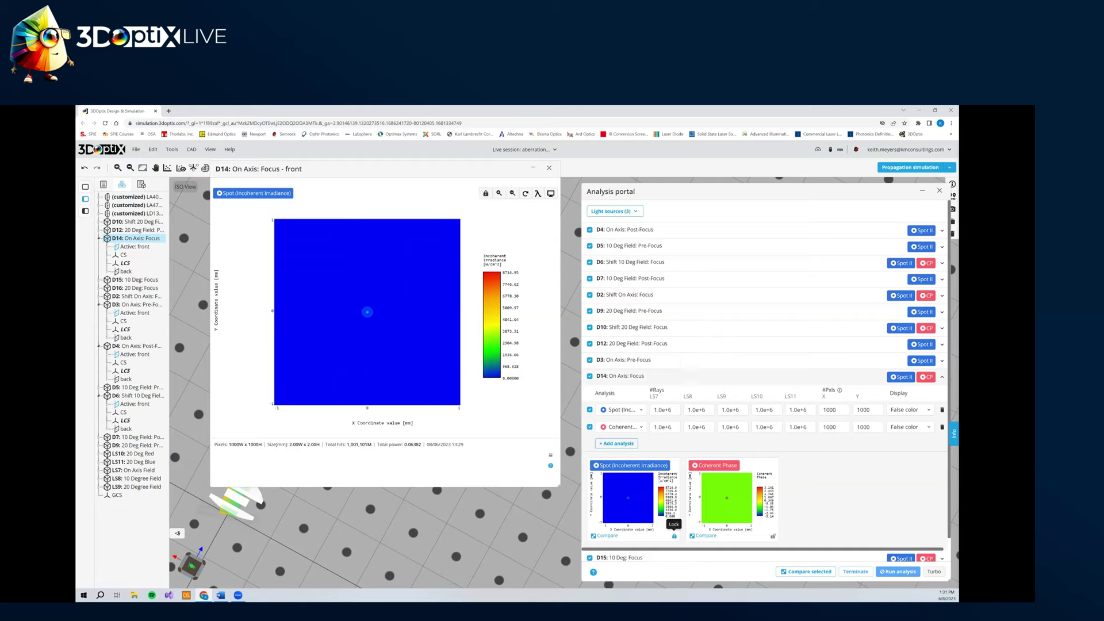
pyautogui.click(484, 195)
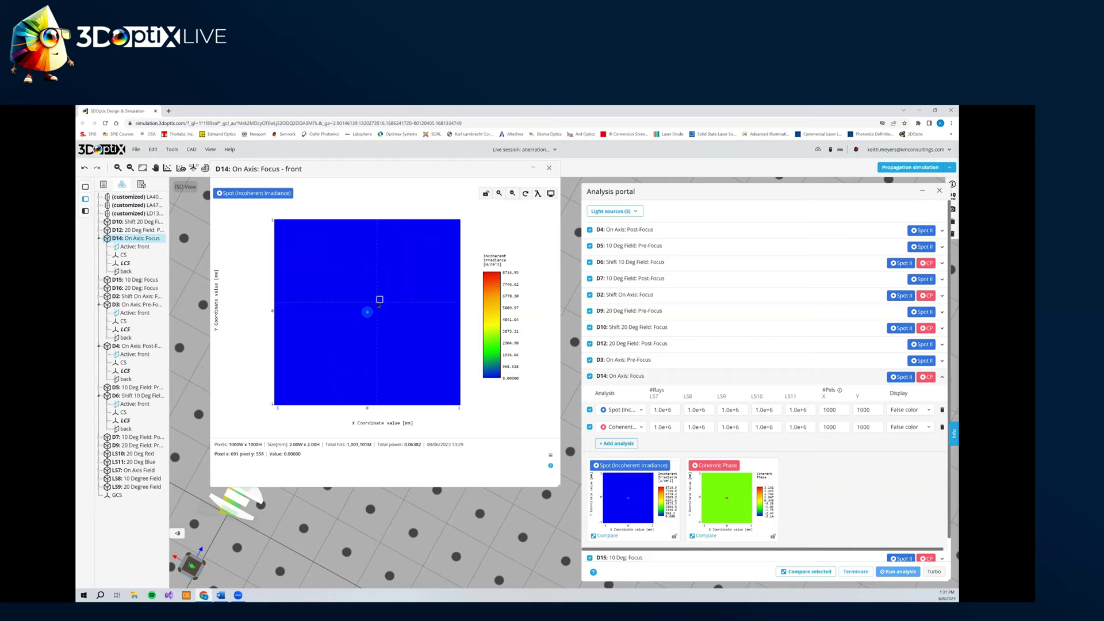
# - Zoom in on the central spot of the enlarged D14 plot and reset it to the full view
pyautogui.moveTo(379, 302); pyautogui.dragTo(332, 348)
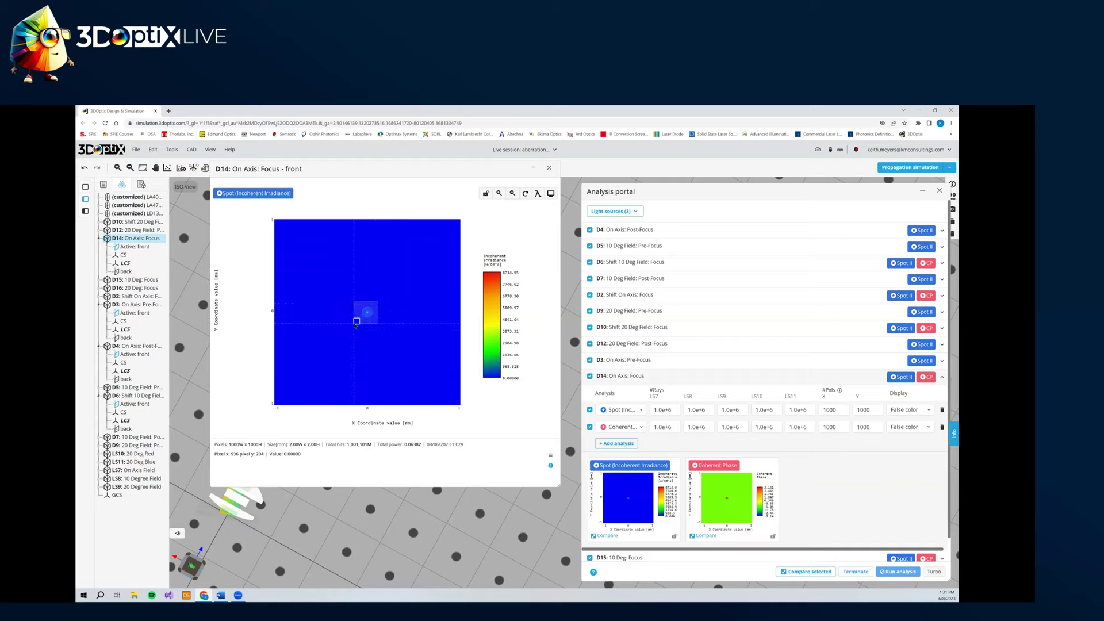
pyautogui.click(525, 194)
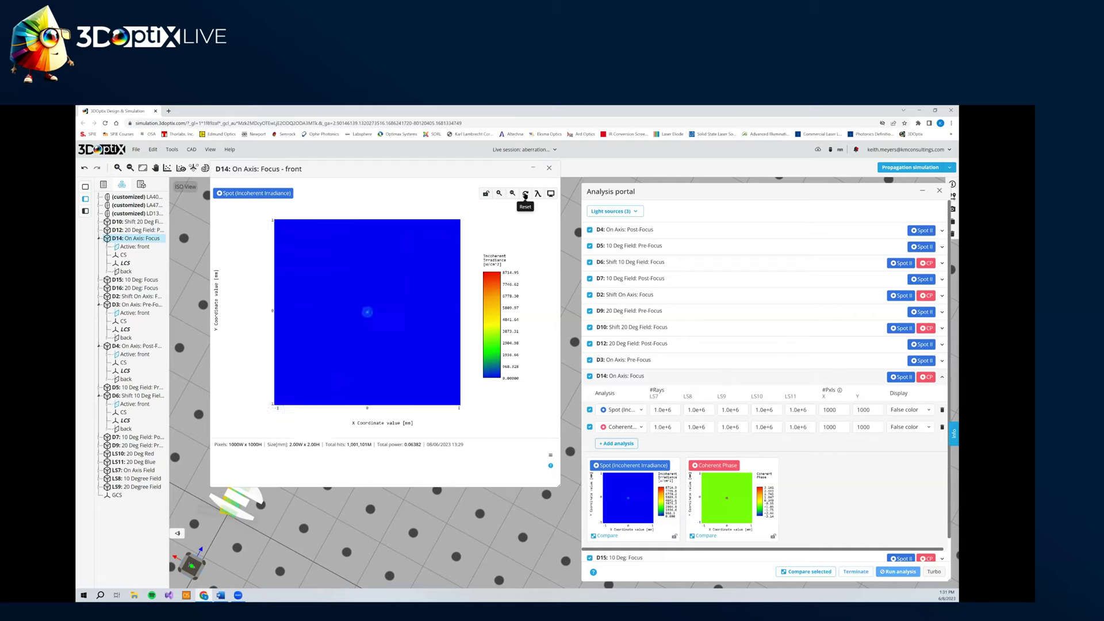
pyautogui.click(538, 194)
# - Display the D14 spot plot in Gray scale and zoom in on the central spot
pyautogui.click(550, 194)
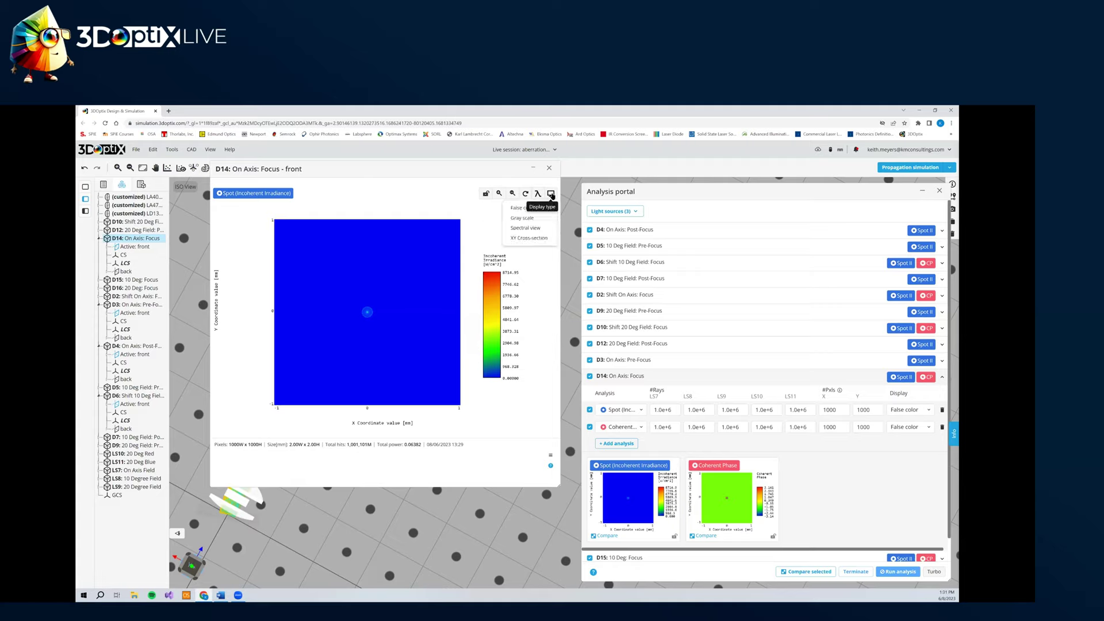
pyautogui.click(526, 219)
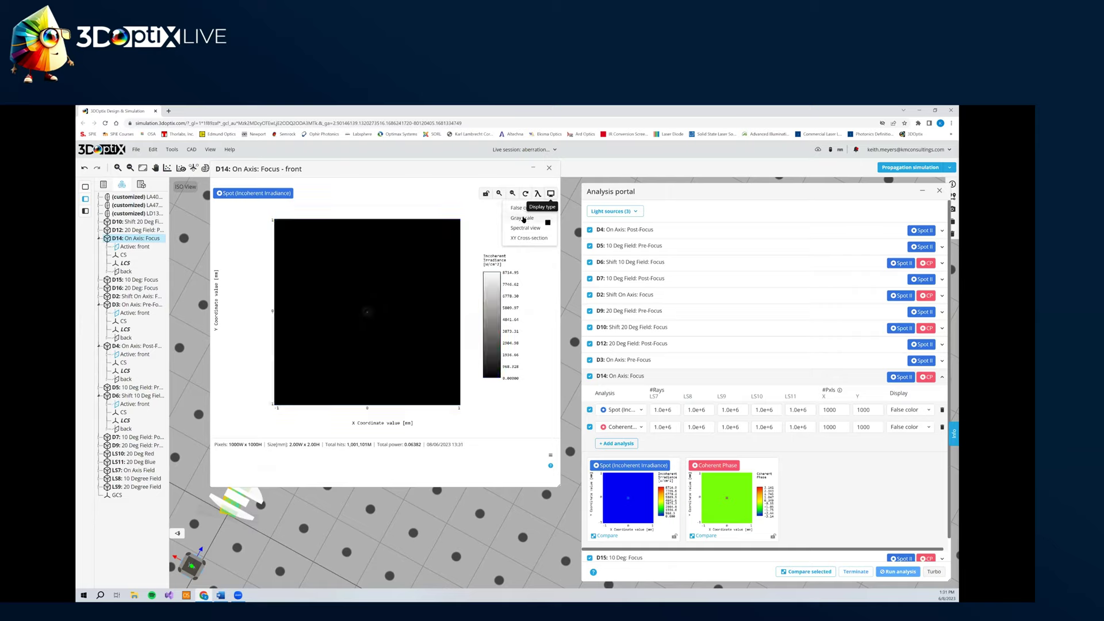
pyautogui.moveTo(350, 304); pyautogui.dragTo(381, 322)
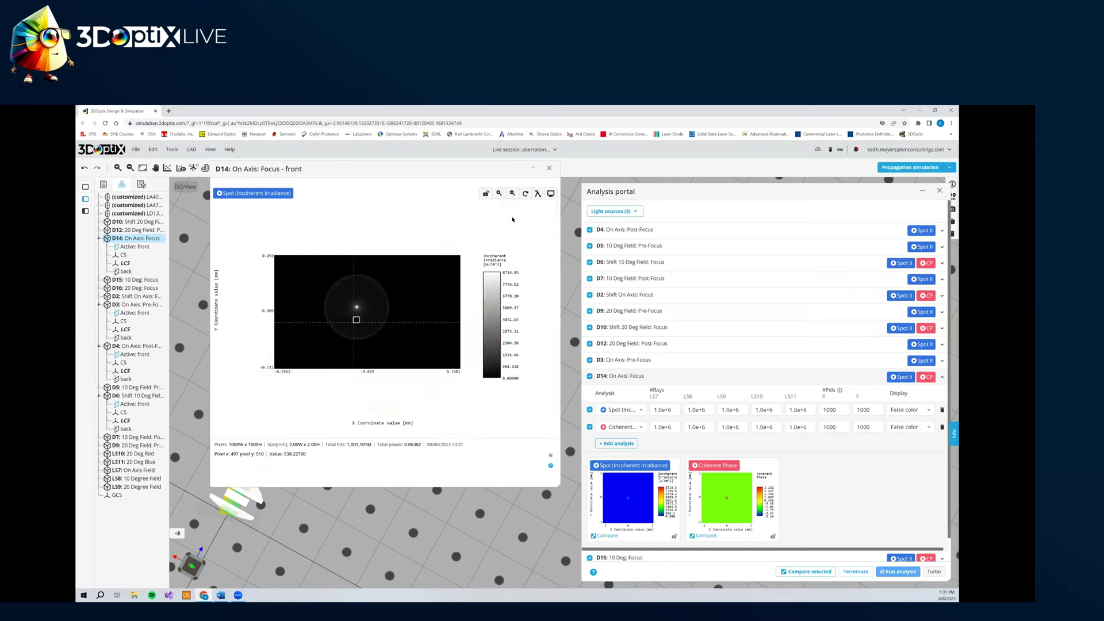
# - Switch the D14 spot plot to Spectral view, zoom in around the spot, and reset the plot to full view
pyautogui.click(551, 195)
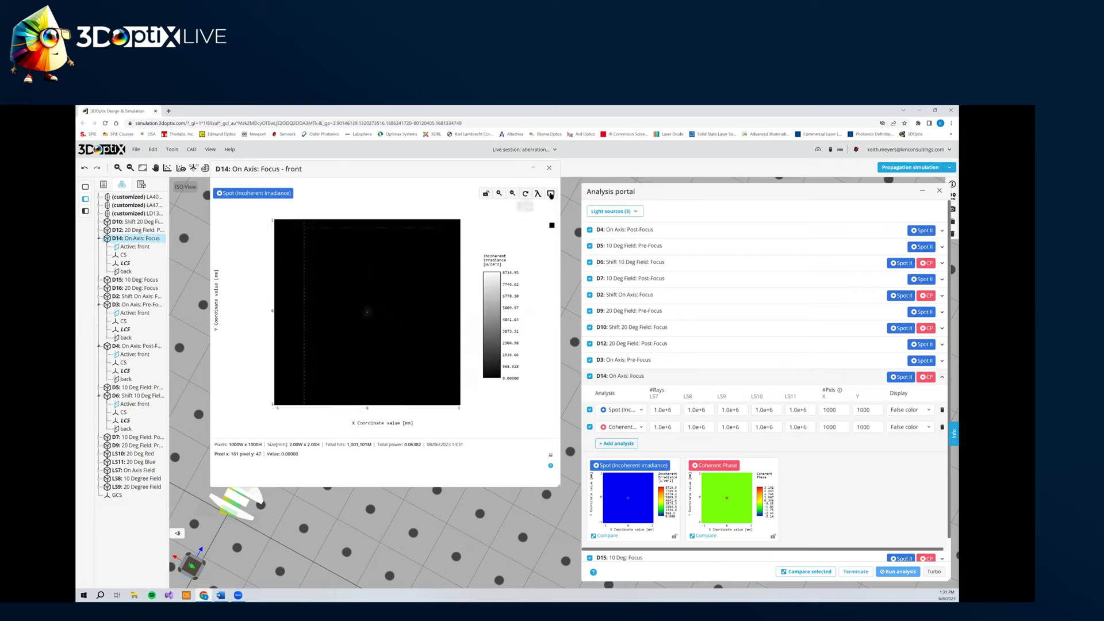
pyautogui.click(550, 194)
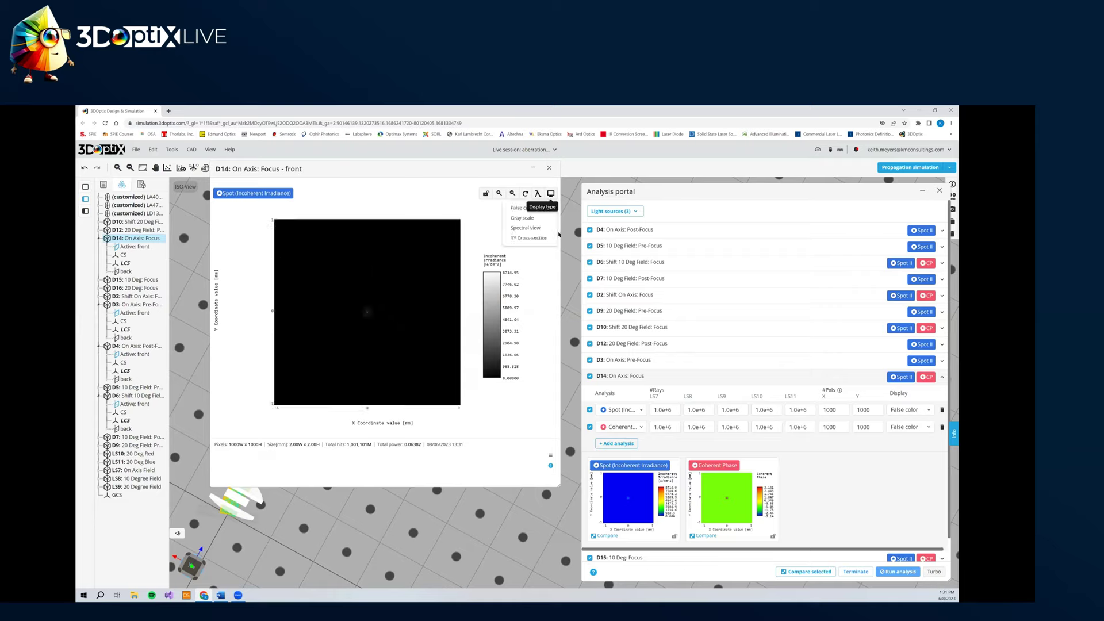
pyautogui.click(523, 229)
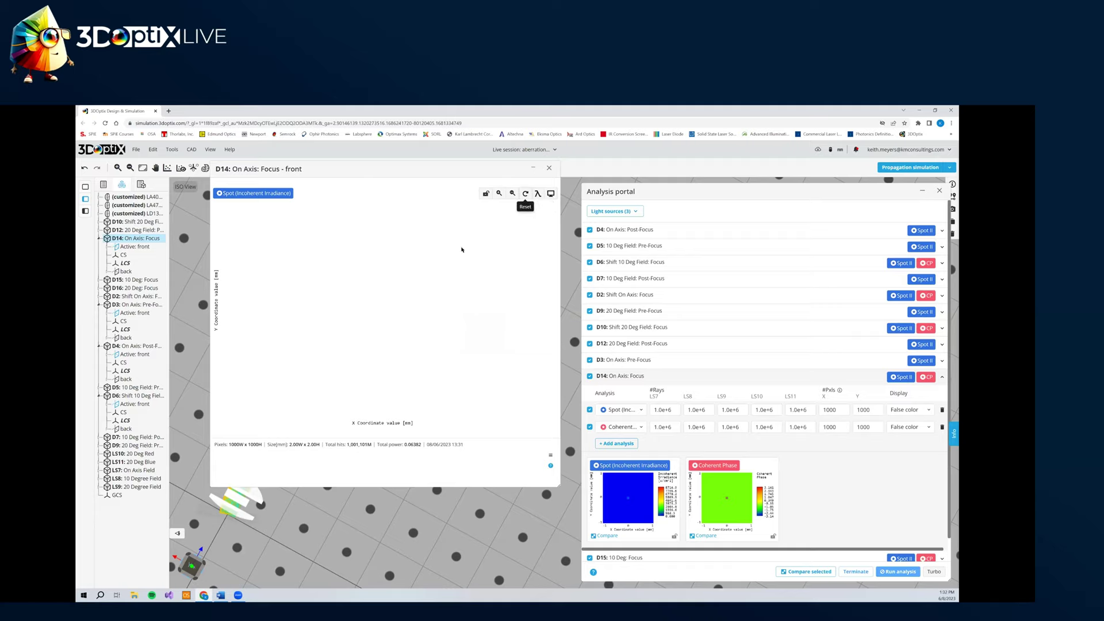
pyautogui.click(525, 193)
pyautogui.moveTo(431, 251); pyautogui.dragTo(328, 349)
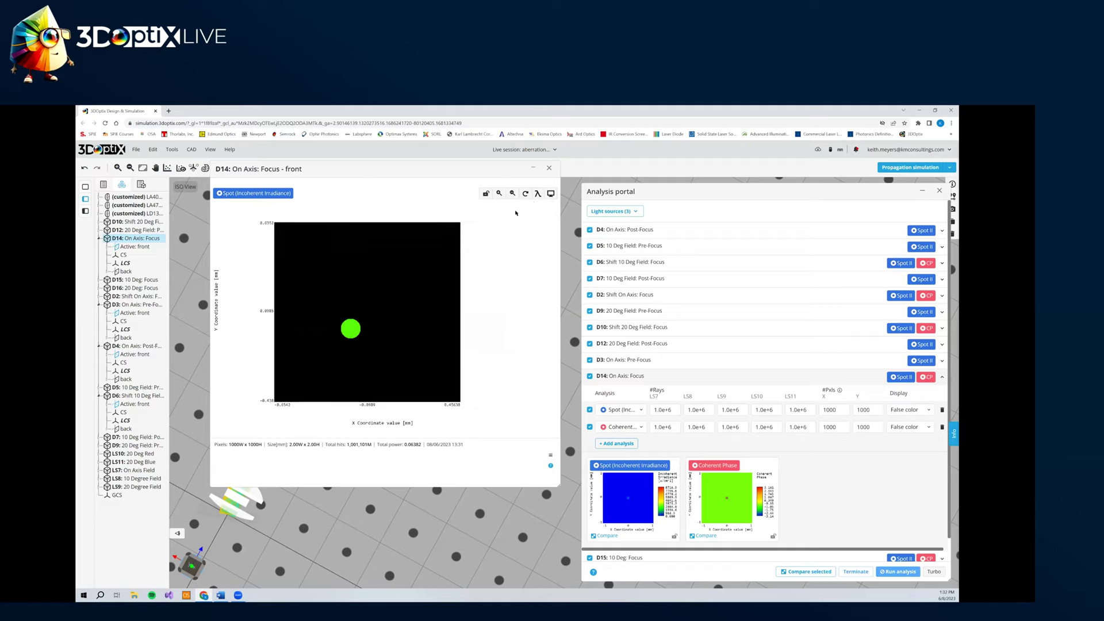
pyautogui.click(525, 195)
# - Show the XY Cross-section of the D14 spot plot and sample the profile at several points on and around the central spot
pyautogui.click(551, 194)
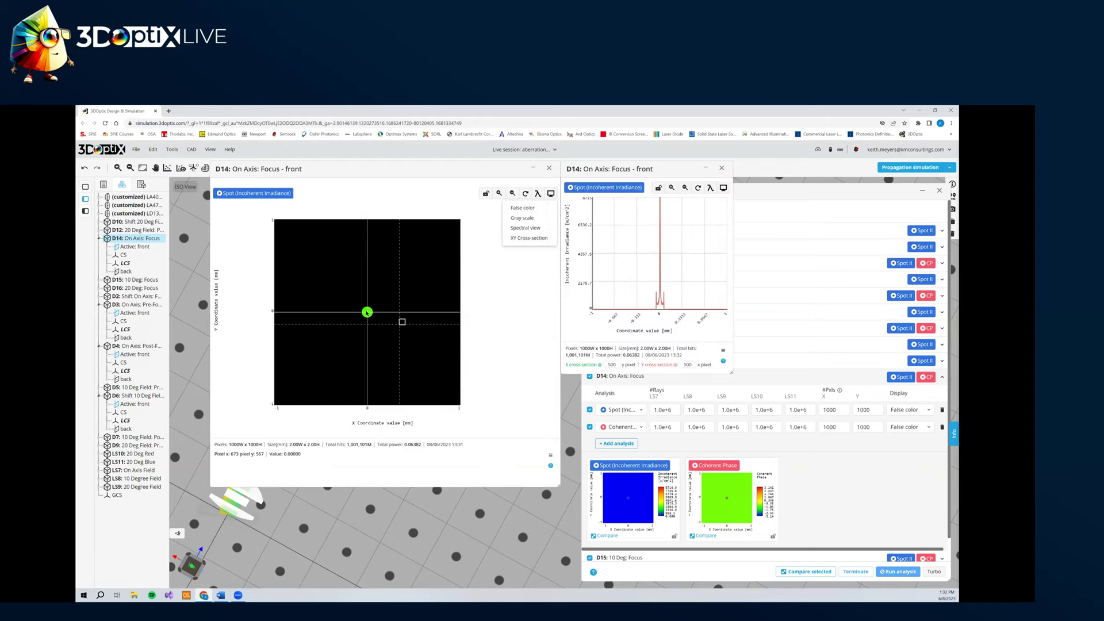
pyautogui.click(367, 312)
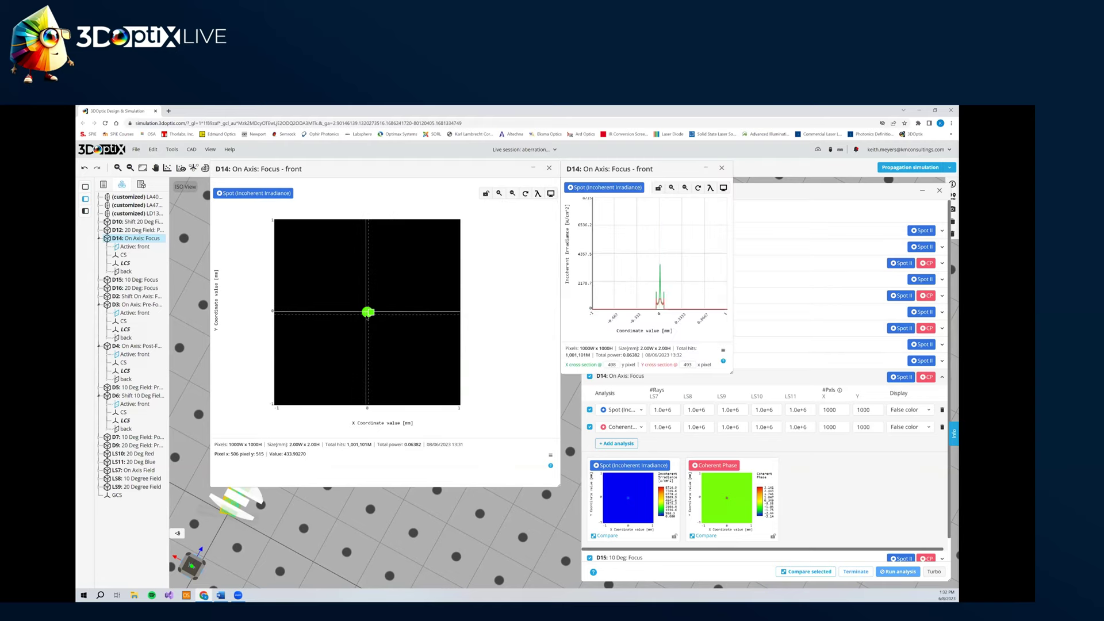
pyautogui.click(367, 315)
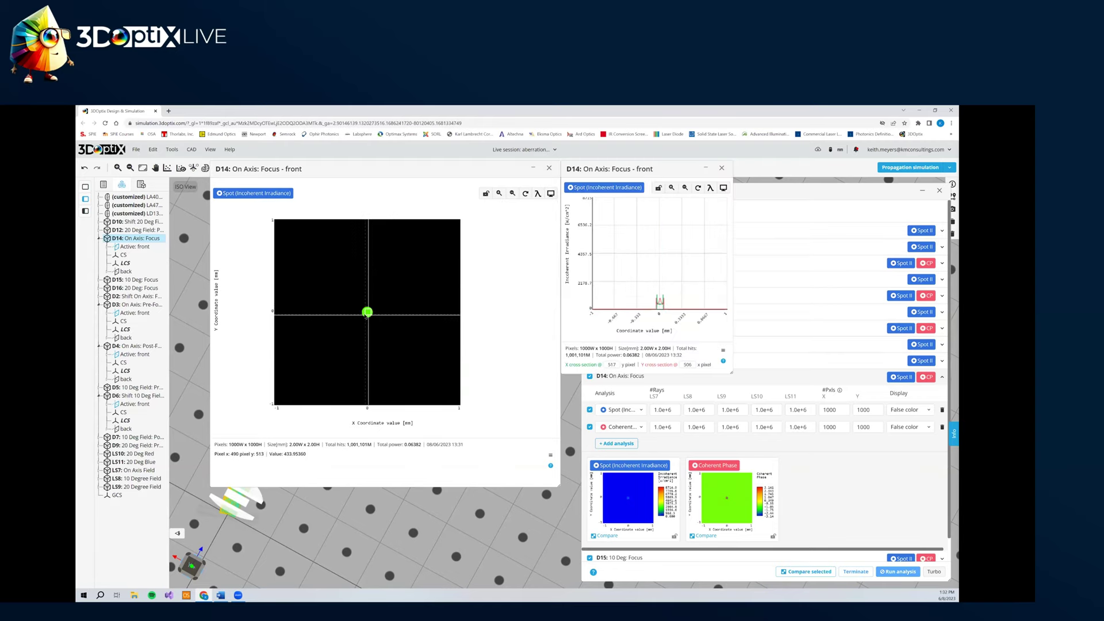
pyautogui.click(722, 168)
pyautogui.click(367, 313)
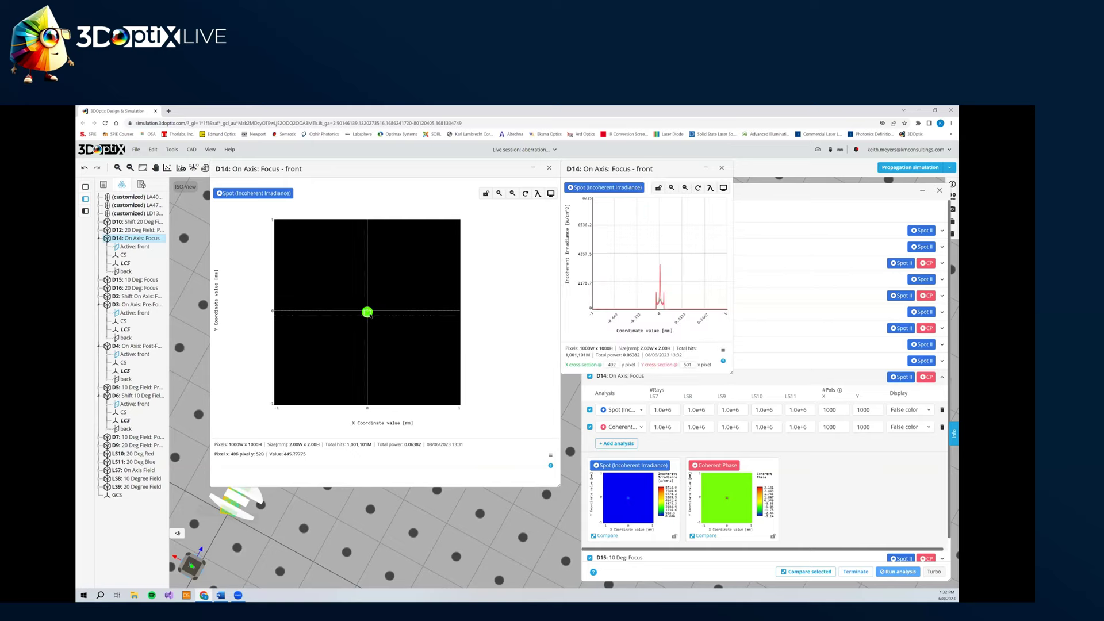
pyautogui.click(402, 296)
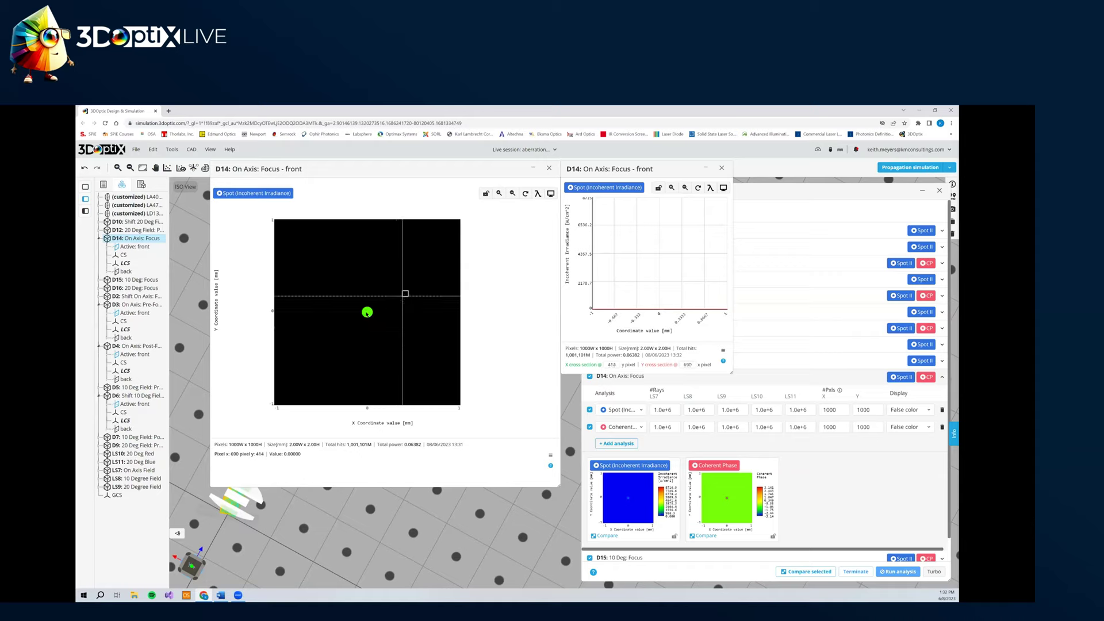
pyautogui.click(368, 311)
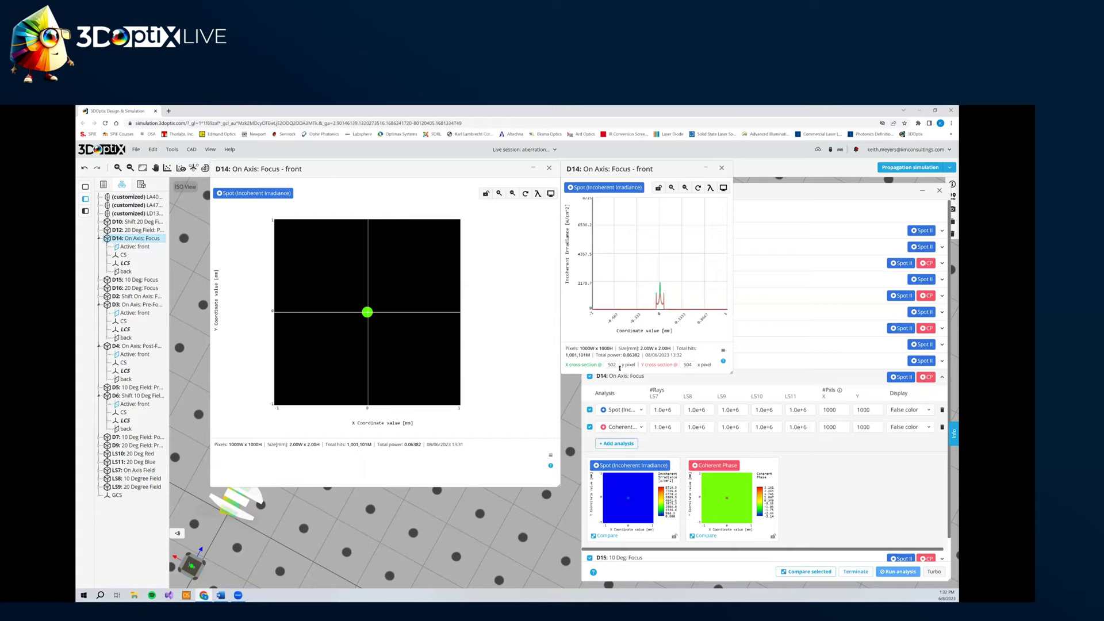
# - Set the D14 X cross section to y pixel 100 and the Y cross section to x pixel 100
pyautogui.doubleClick(612, 364)
pyautogui.write('100')
pyautogui.press('Return')
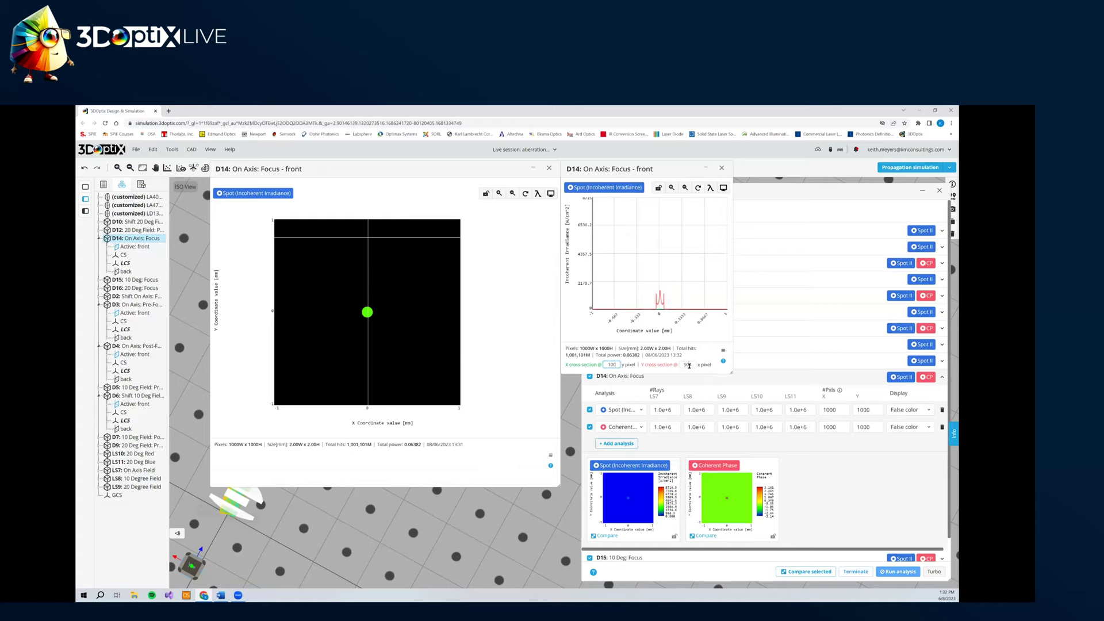
pyautogui.doubleClick(687, 365)
pyautogui.write('100')
pyautogui.press('Return')
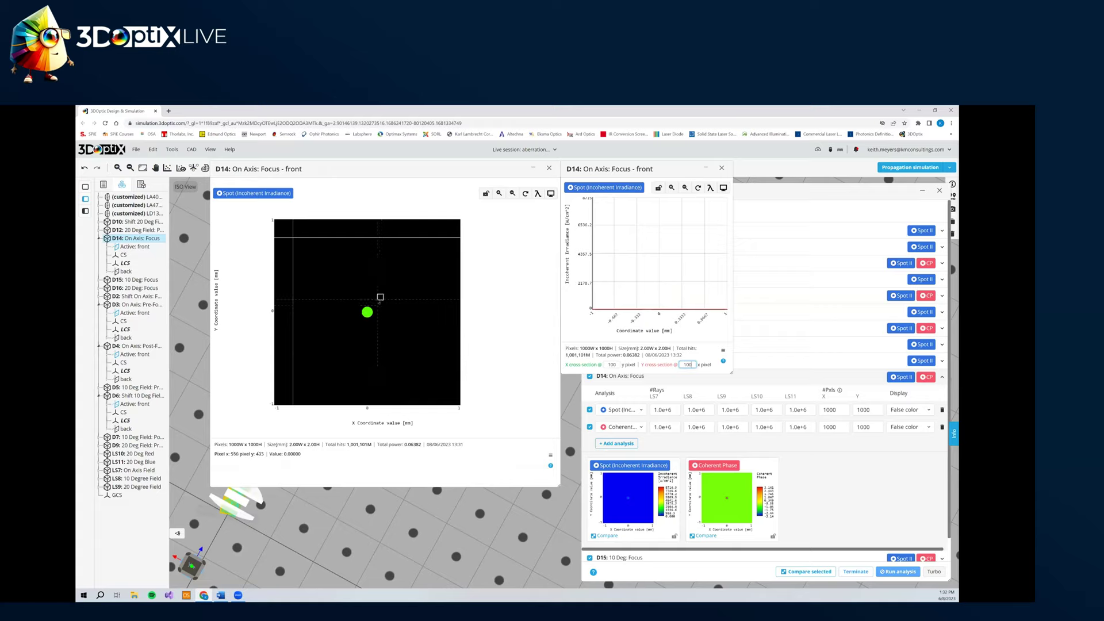
# - Return the D14 spot plot to False color, compare its linear and logarithmic views, and close the plot
pyautogui.click(551, 194)
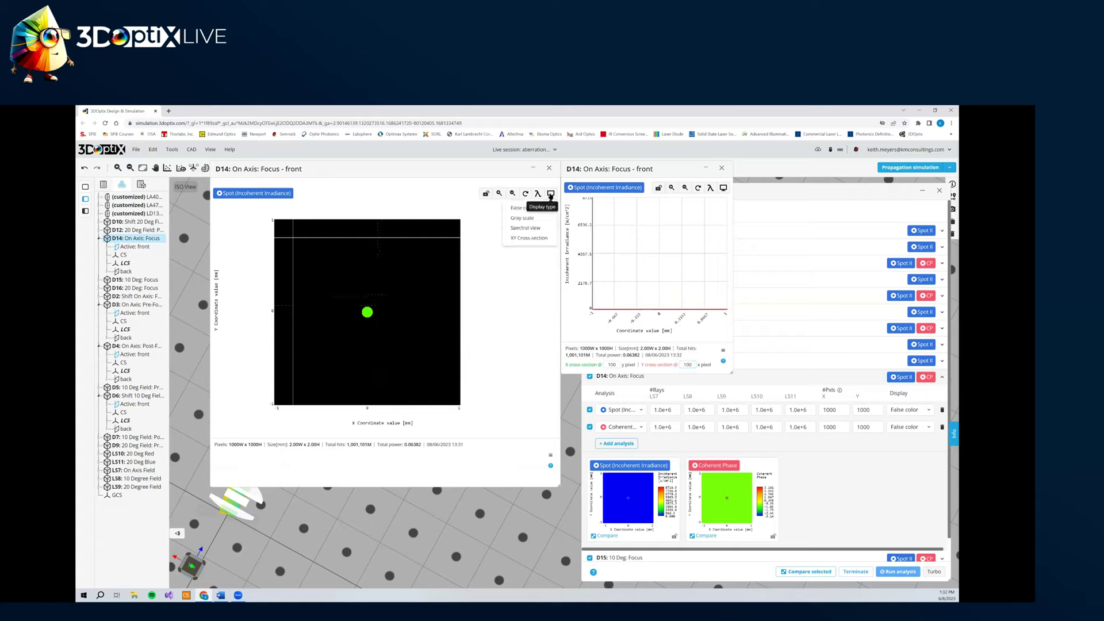
pyautogui.click(525, 208)
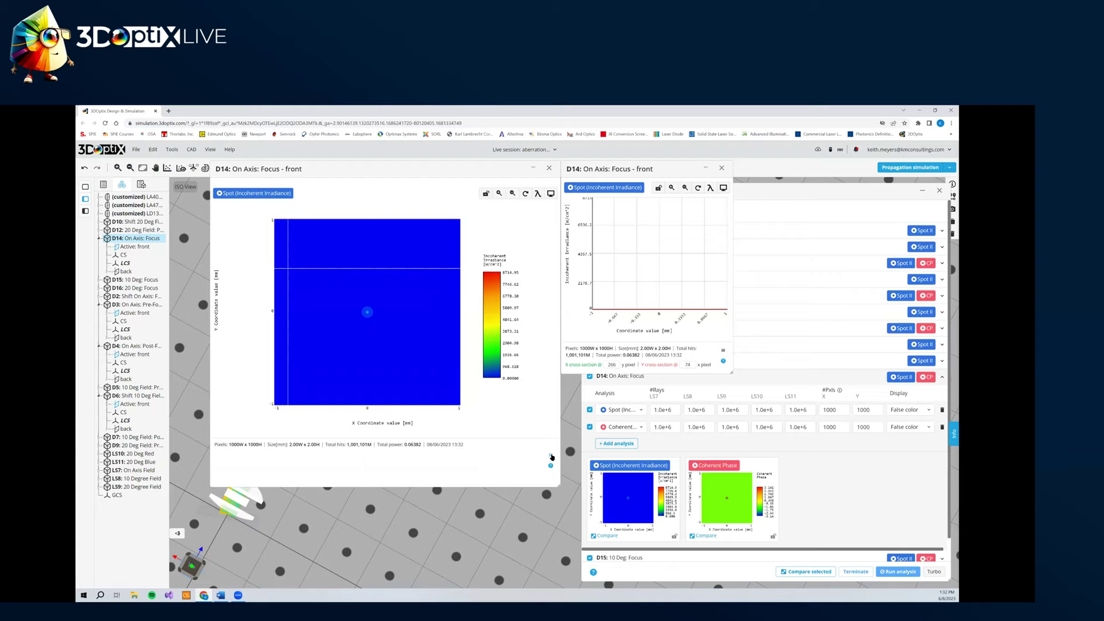
pyautogui.click(551, 455)
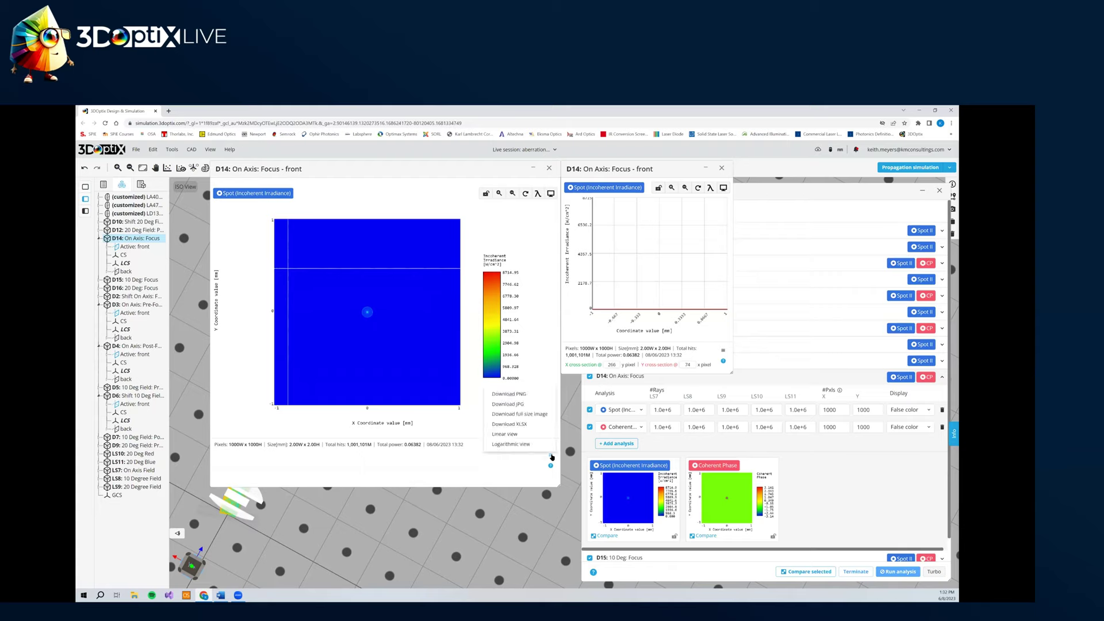
pyautogui.click(504, 435)
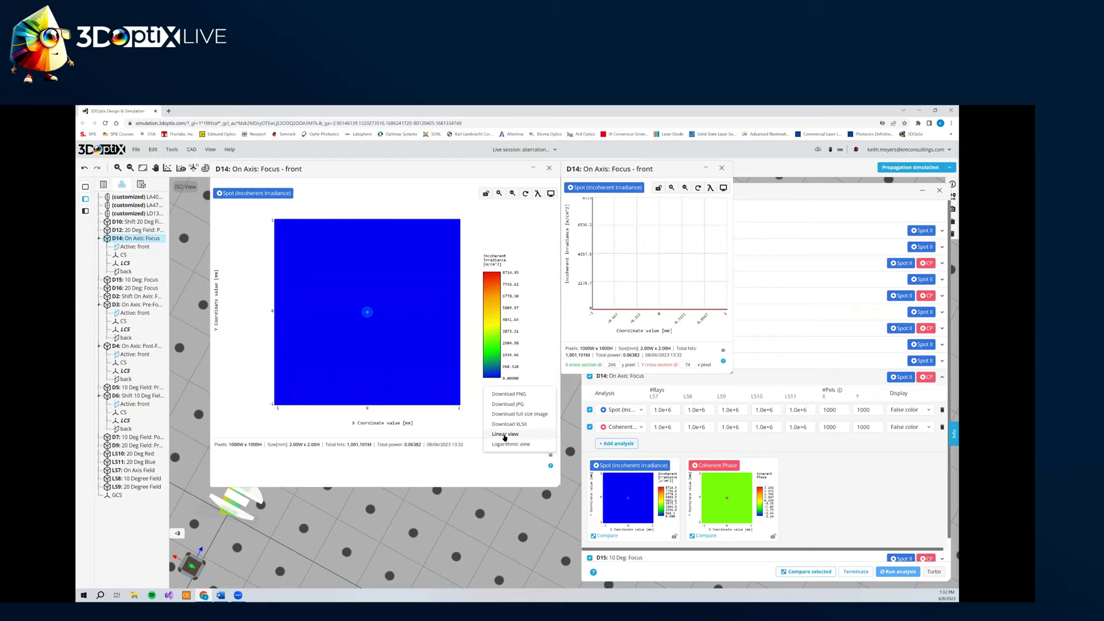
pyautogui.click(512, 445)
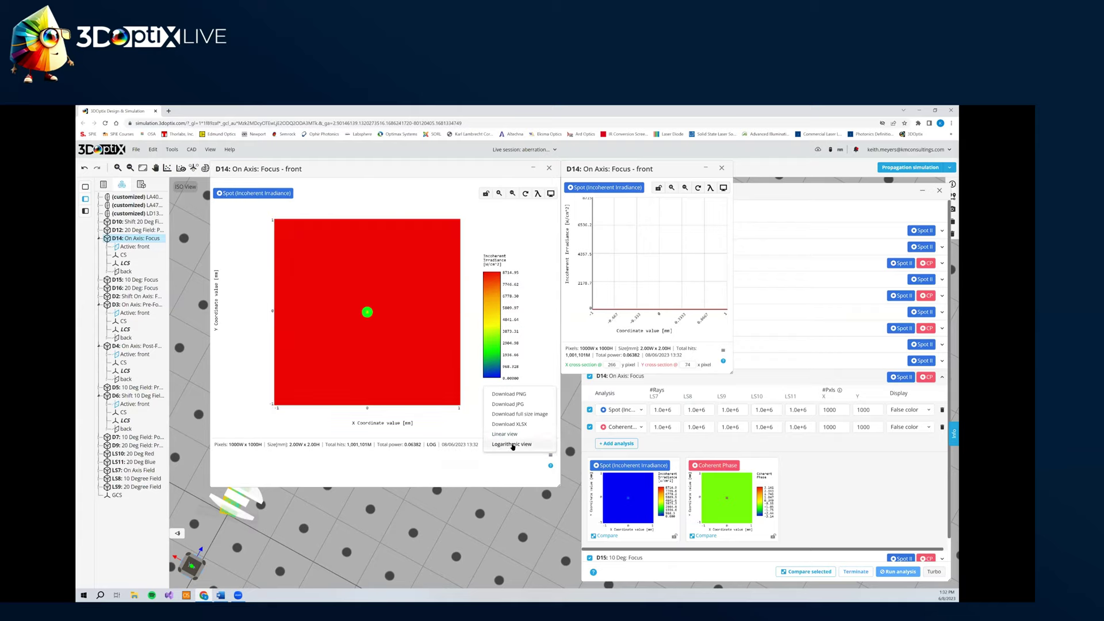
pyautogui.click(510, 435)
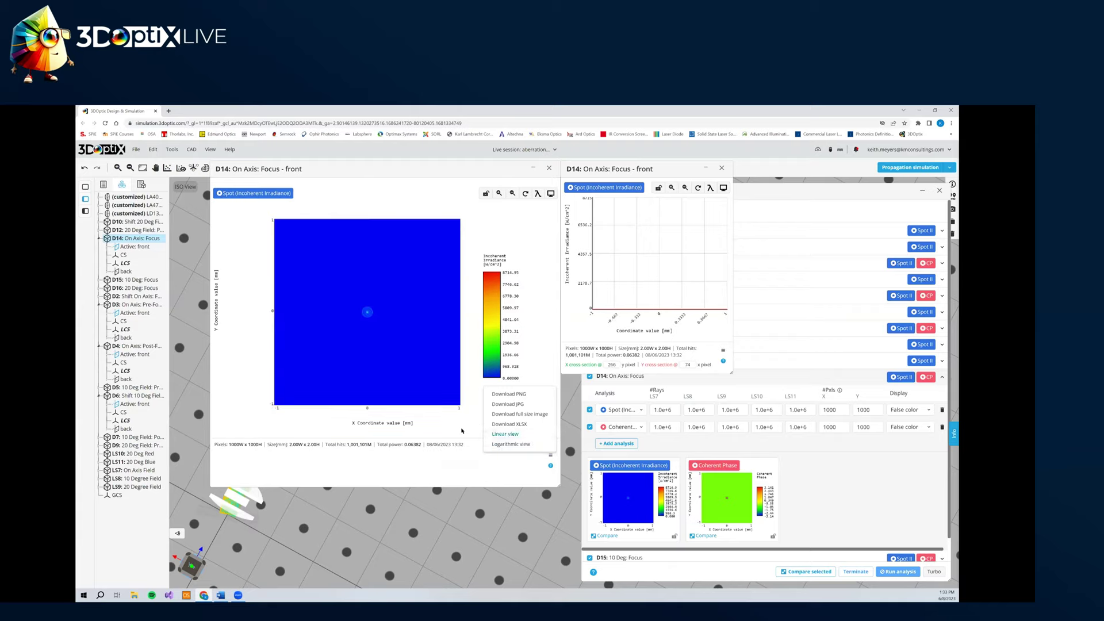
pyautogui.click(549, 168)
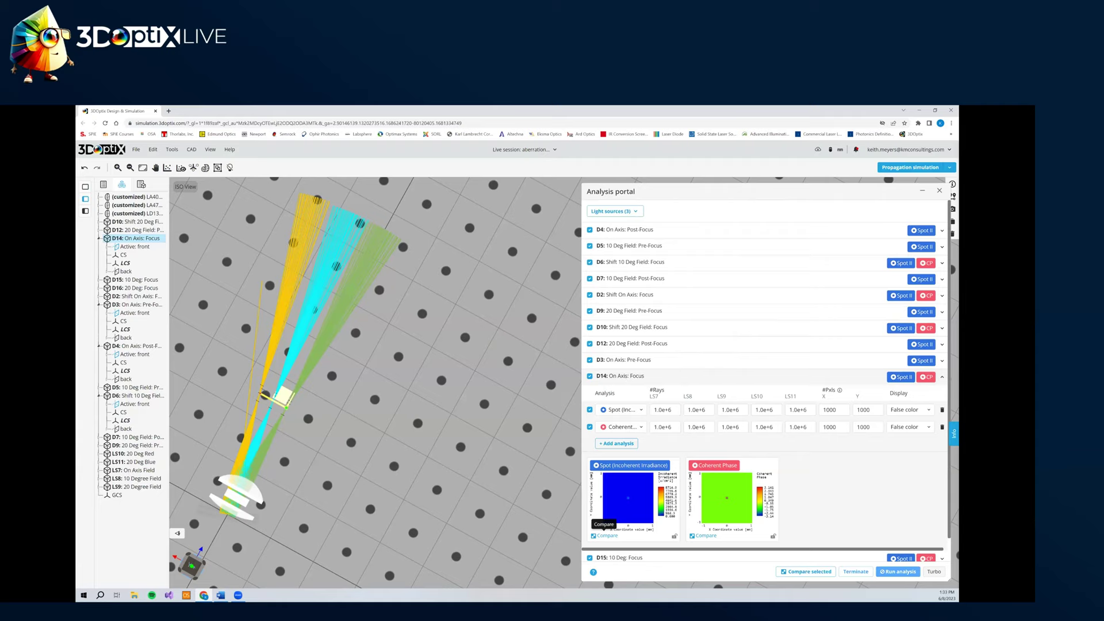
# - Collapse the D14 results and open the Coherent Phase plot of detector D15: 10 Deg: Focus
pyautogui.click(620, 377)
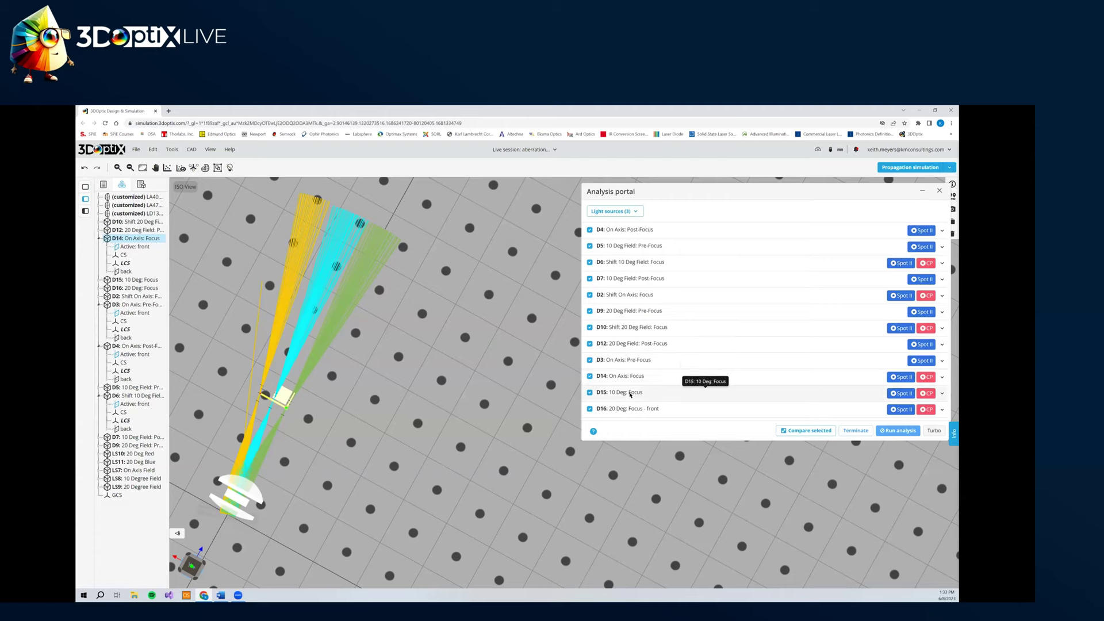
pyautogui.click(630, 394)
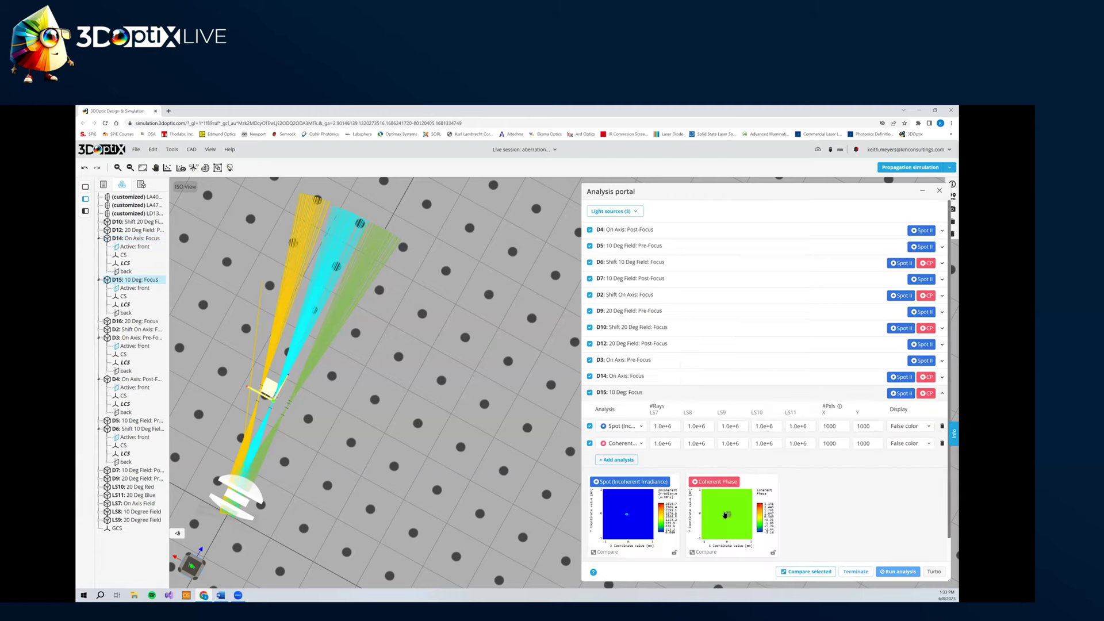
pyautogui.click(730, 515)
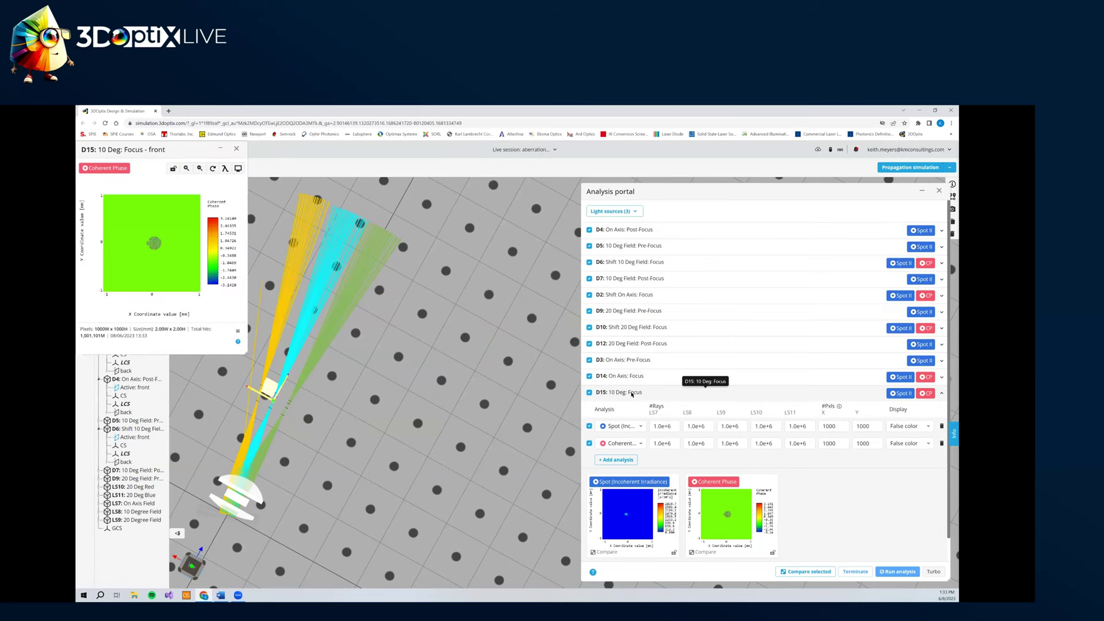
# - Open the spot plots of D5 (10 Deg Field: Pre-Focus) and D7 (10 Deg Field: Post-Focus) alongside the D15 focus plots
pyautogui.click(631, 393)
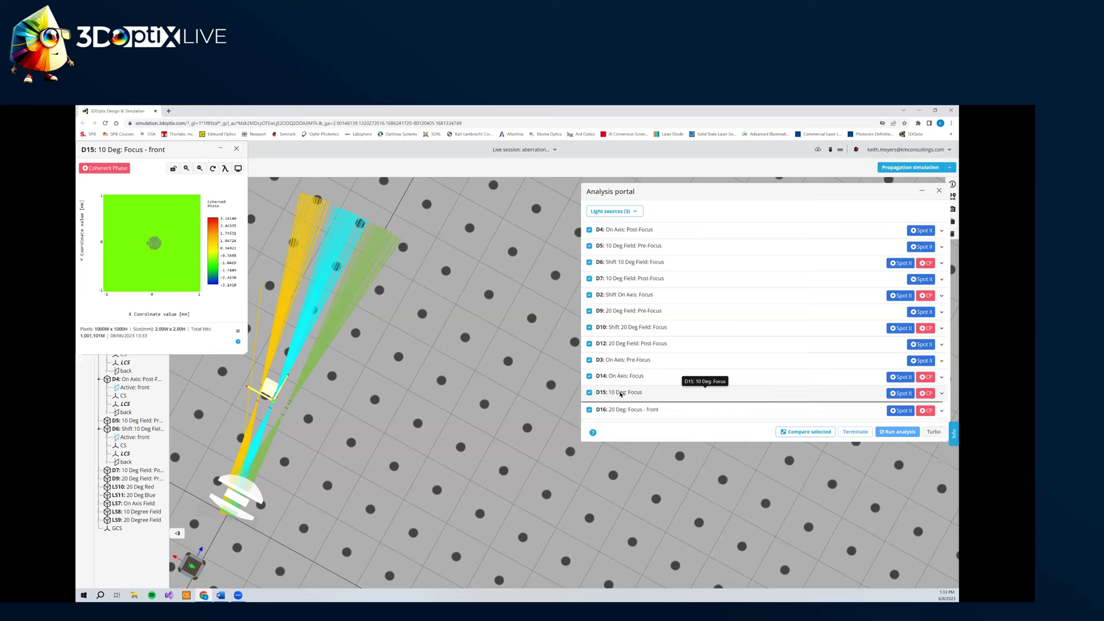
pyautogui.click(630, 246)
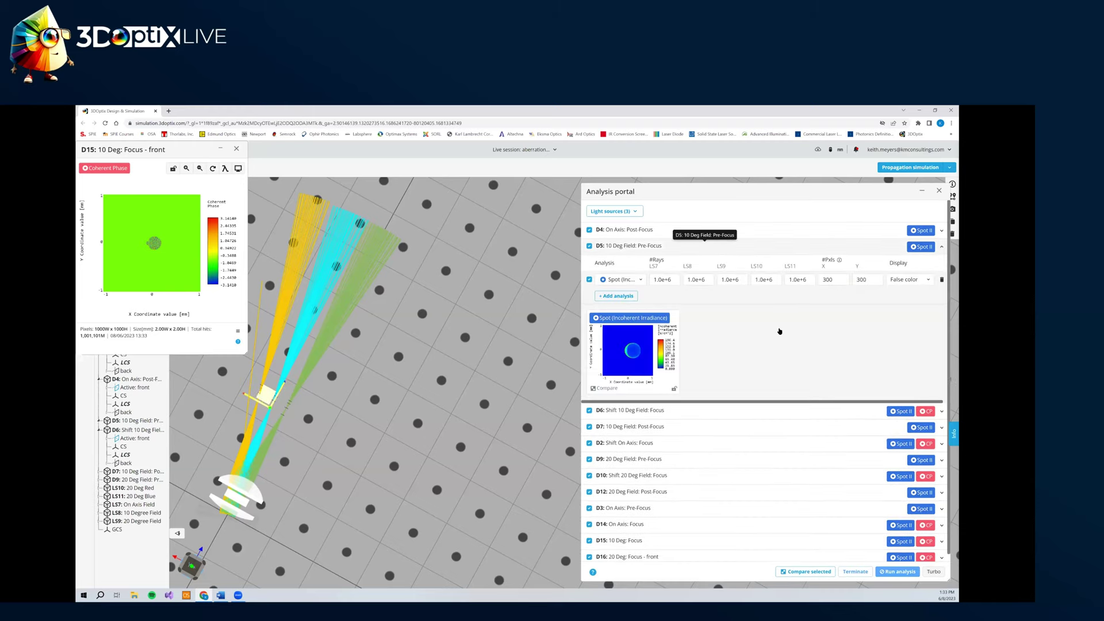
pyautogui.click(633, 355)
pyautogui.click(622, 247)
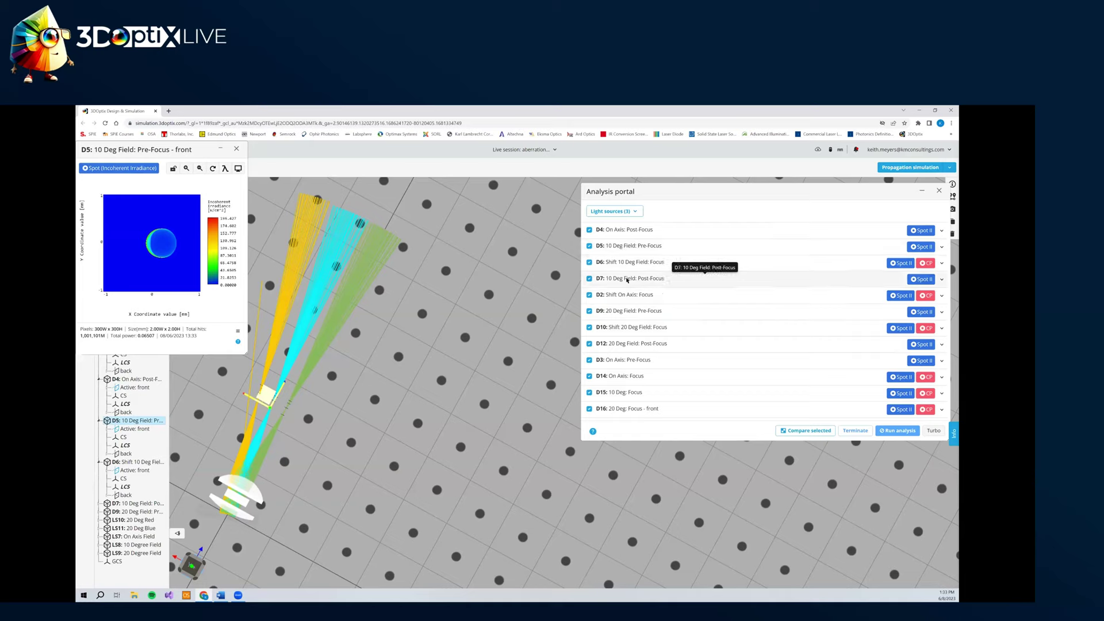
pyautogui.click(626, 279)
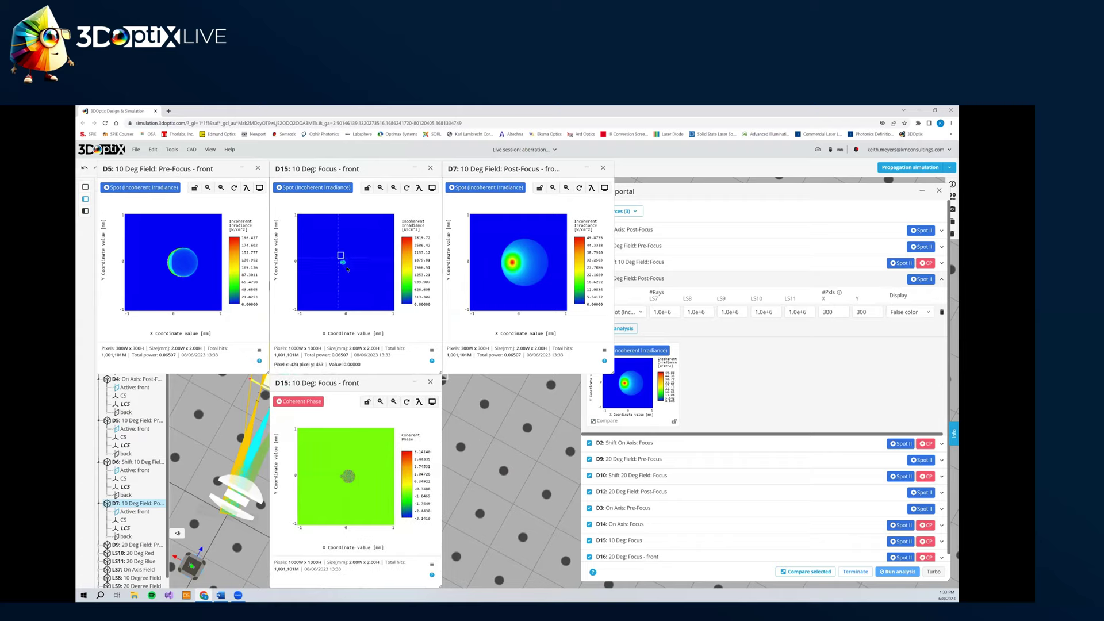
# - Zoom in on the centre of the D15 spot and Coherent Phase plots, then close all the 10-degree plots
pyautogui.moveTo(338, 257); pyautogui.dragTo(350, 270)
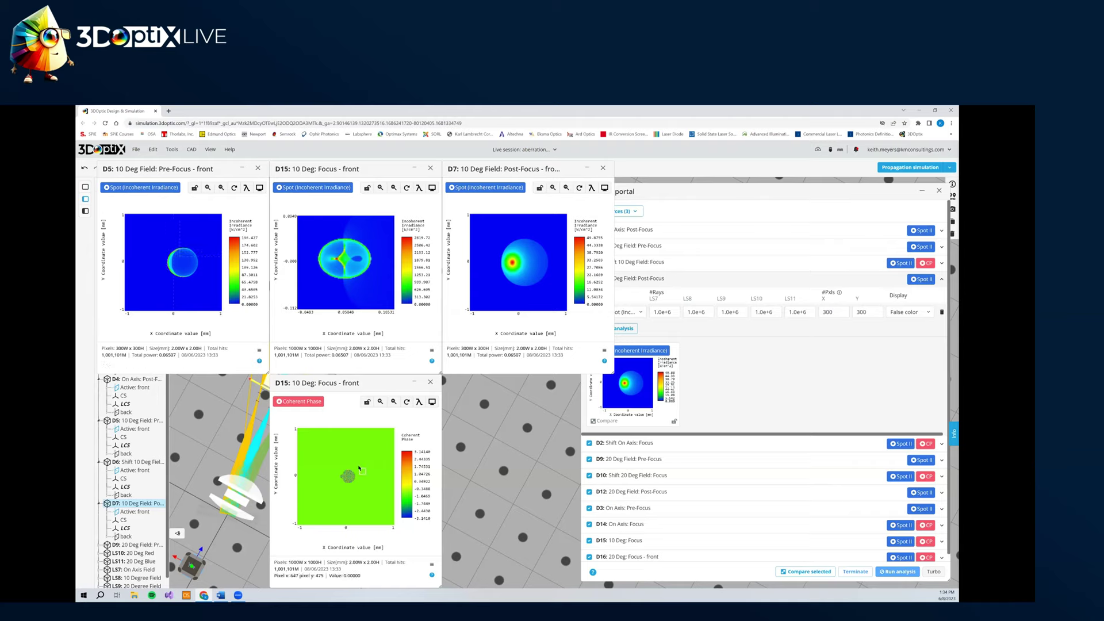
pyautogui.moveTo(362, 465); pyautogui.dragTo(335, 491)
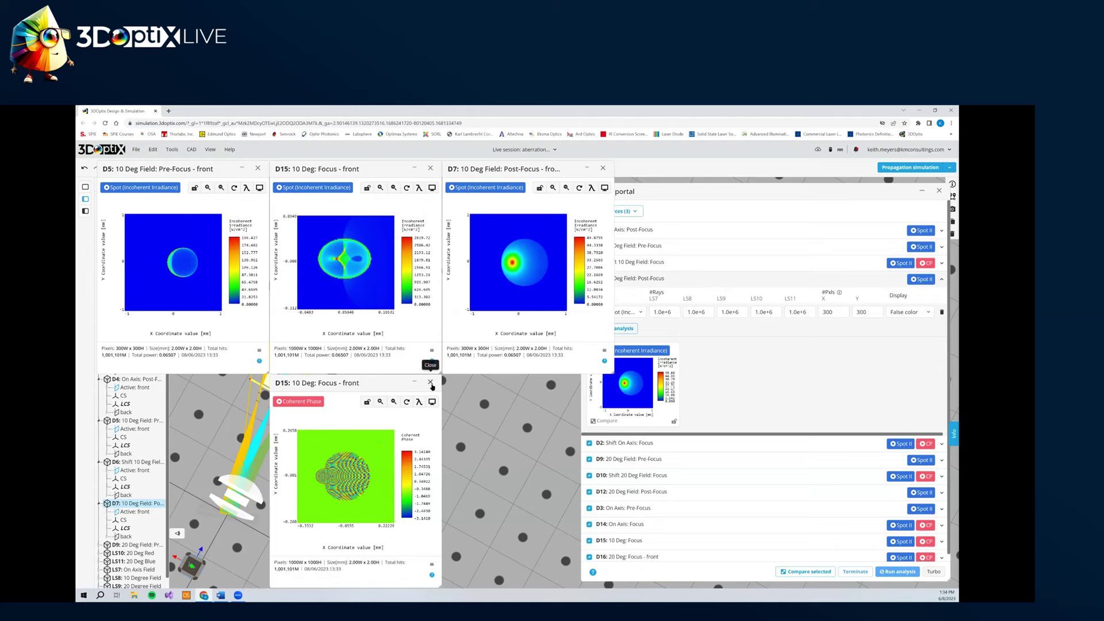
pyautogui.click(430, 381)
pyautogui.click(258, 168)
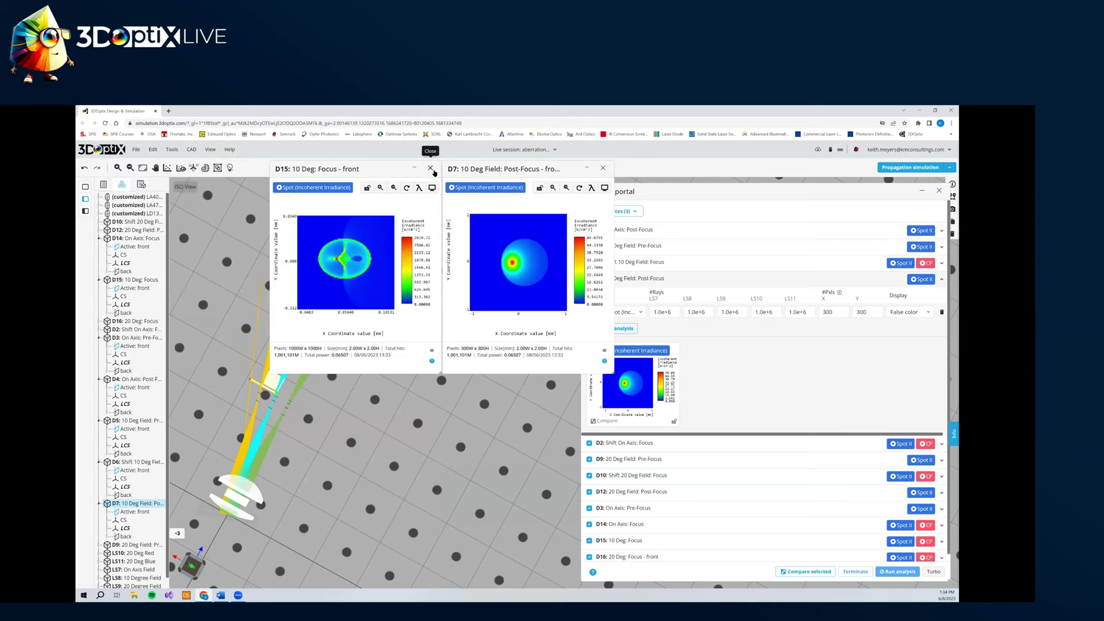
pyautogui.click(603, 170)
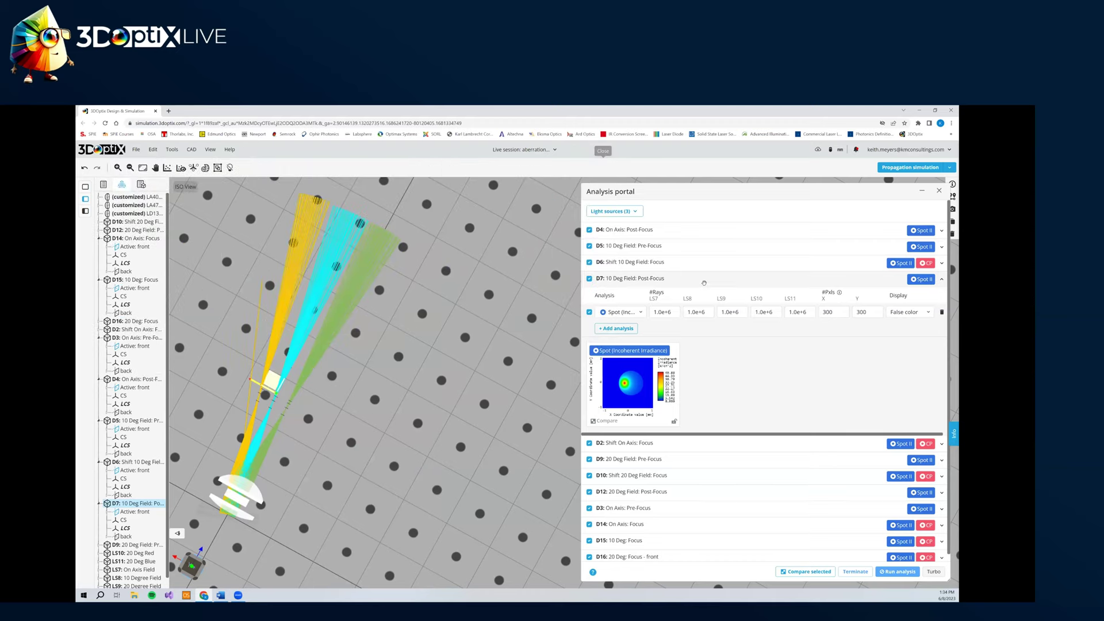
pyautogui.click(628, 278)
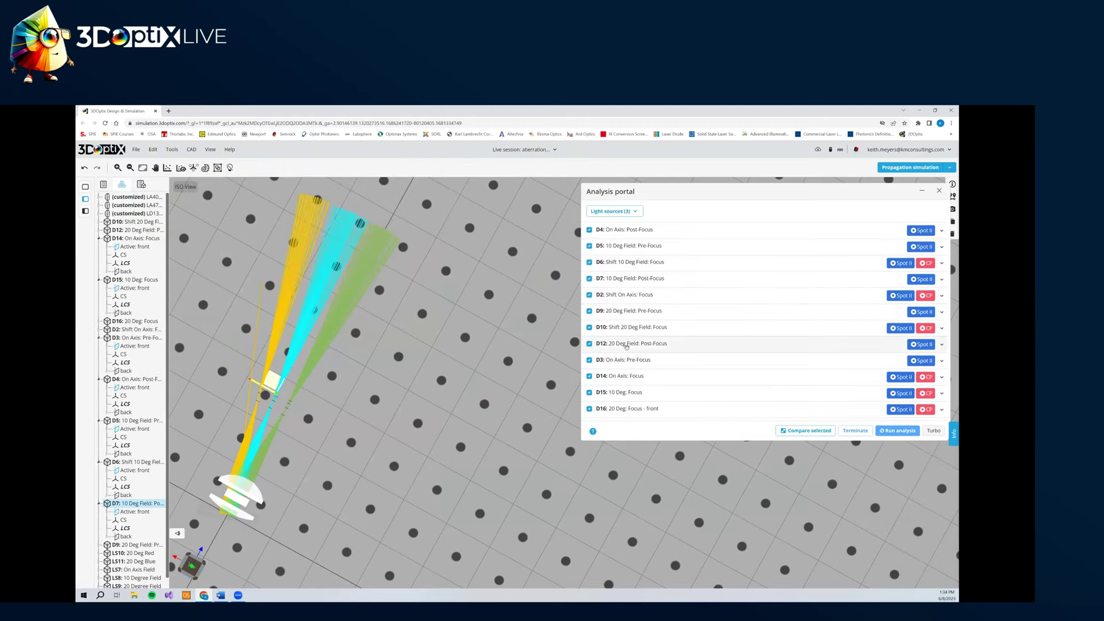
# - Open the D12, D9 and D16 spot plots plus the D16 Coherent Phase plot, and arrange the 20-degree spot plots side by side
pyautogui.click(627, 344)
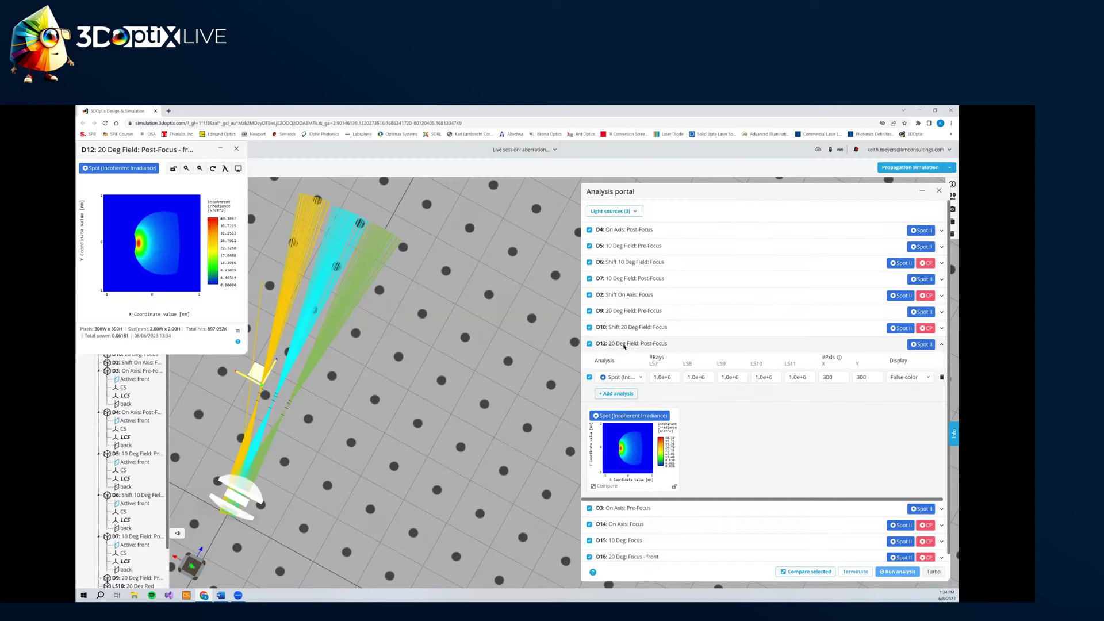
pyautogui.click(624, 344)
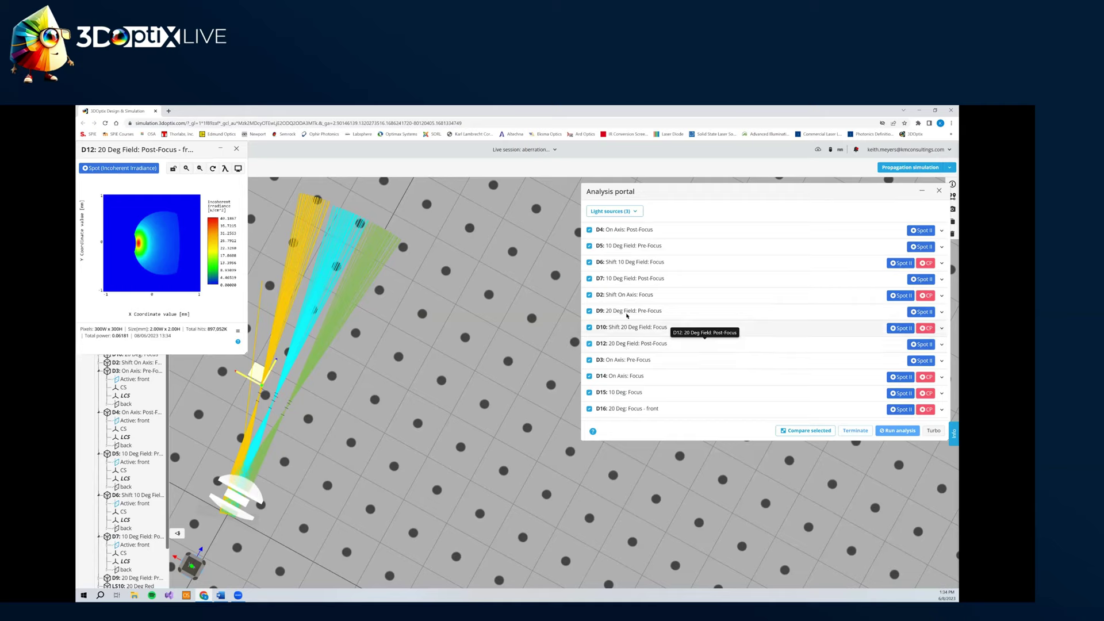
pyautogui.click(625, 311)
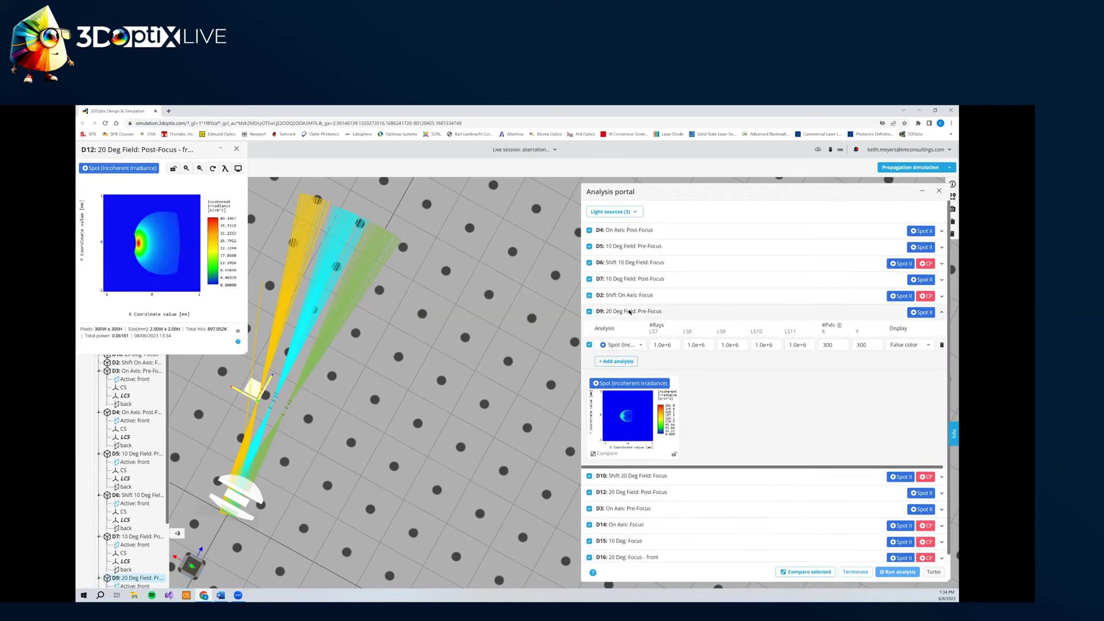
pyautogui.click(624, 313)
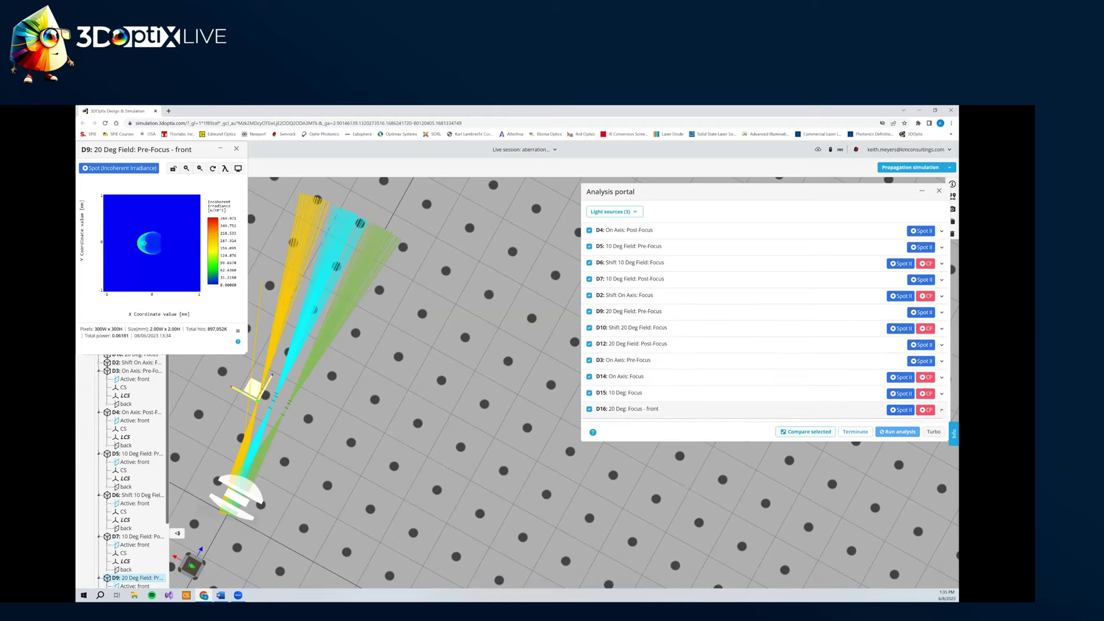
pyautogui.click(941, 409)
pyautogui.click(726, 530)
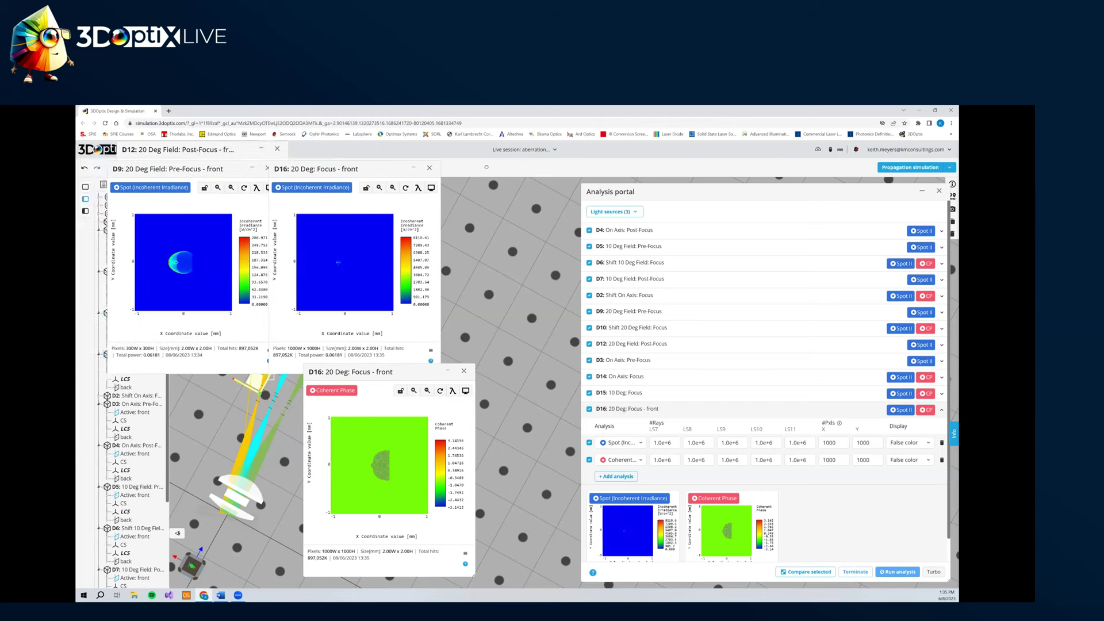
pyautogui.moveTo(215, 172); pyautogui.dragTo(204, 171)
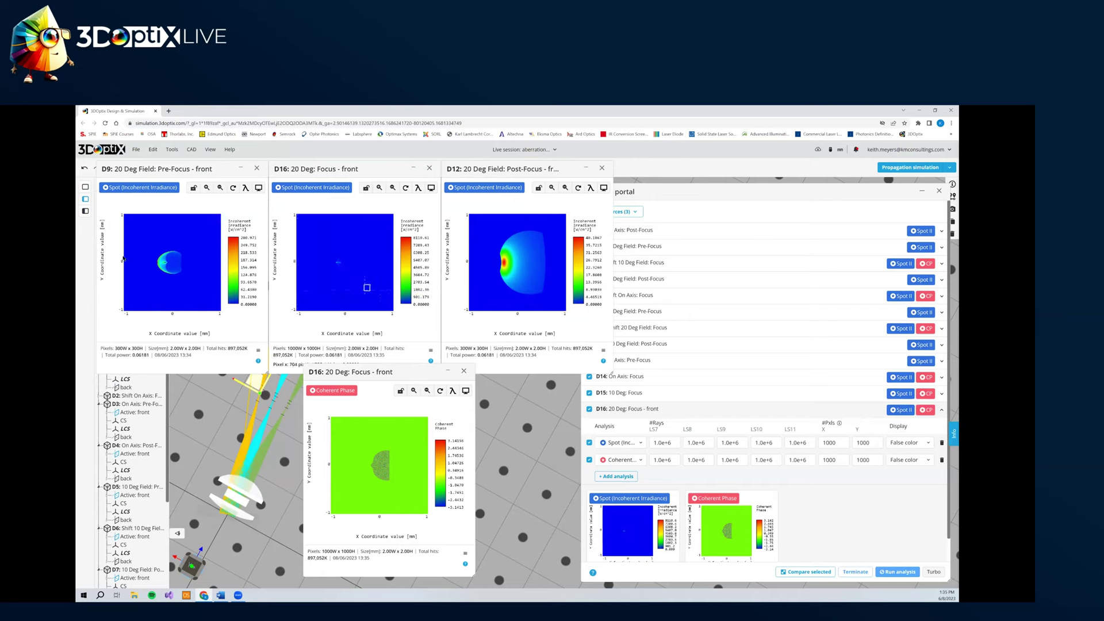
# - Zoom in on the patterns in the D9, D16 and D12 spot plots and the D16 phase plot, placing the phase plot beneath the D16 spot
pyautogui.moveTo(147, 246); pyautogui.dragTo(196, 282)
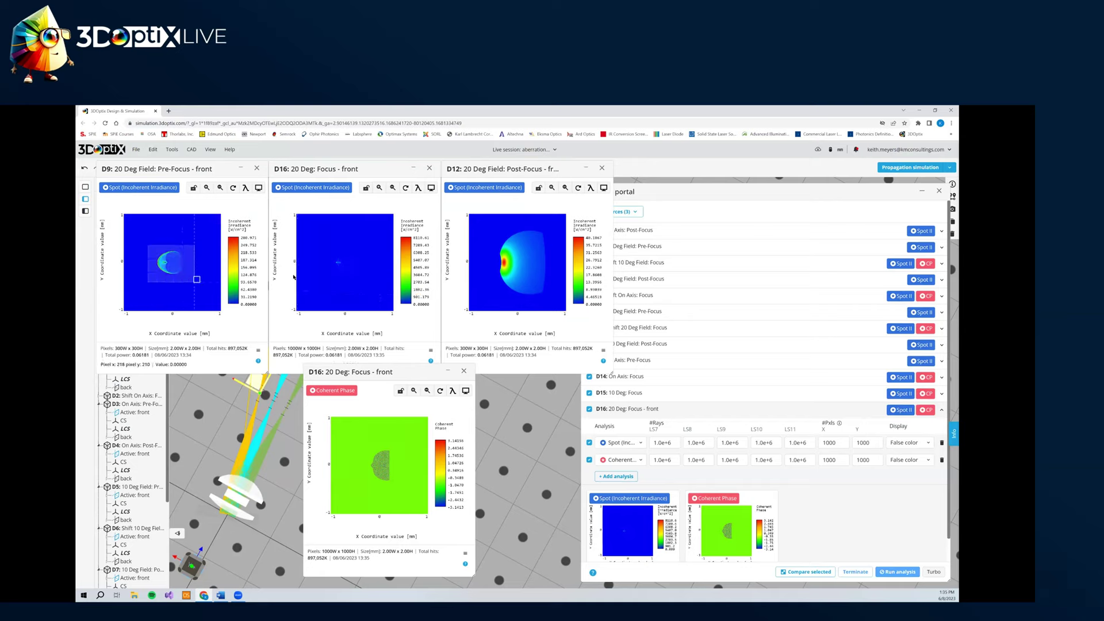
pyautogui.moveTo(333, 258); pyautogui.dragTo(345, 270)
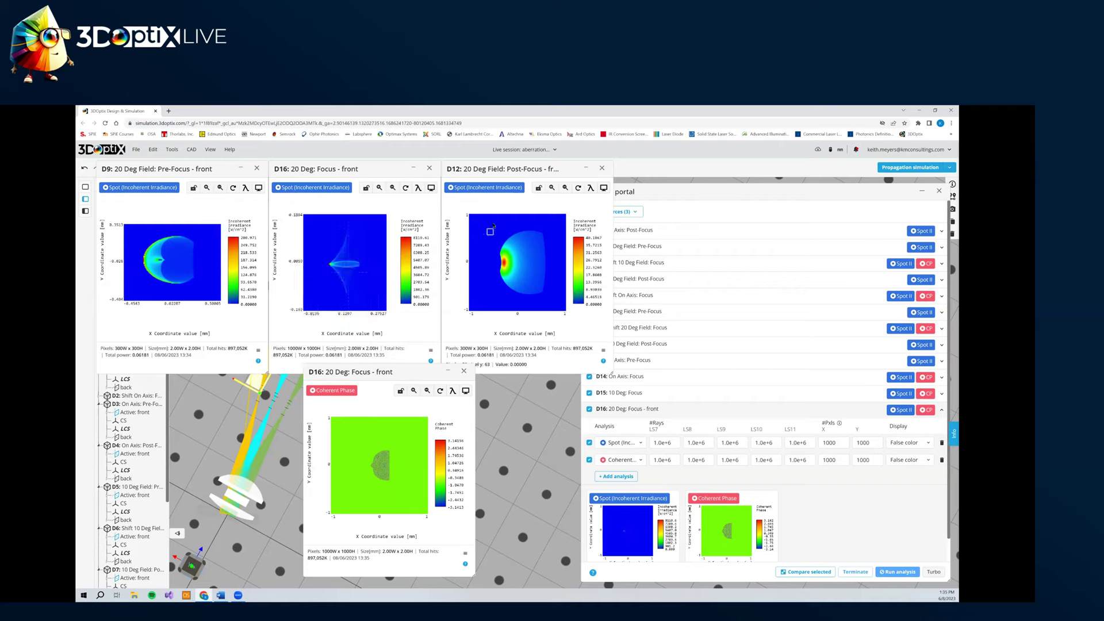
pyautogui.moveTo(490, 223); pyautogui.dragTo(564, 311)
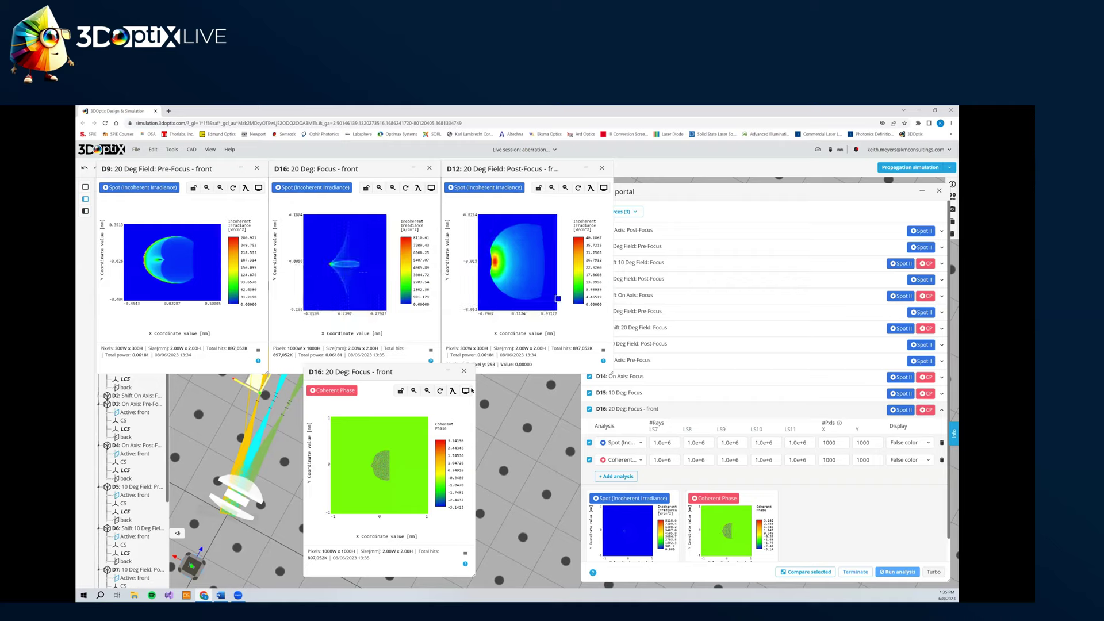
pyautogui.moveTo(396, 445)
pyautogui.mouseDown()
pyautogui.moveTo(366, 484)
pyautogui.moveTo(381, 482)
pyautogui.mouseUp()
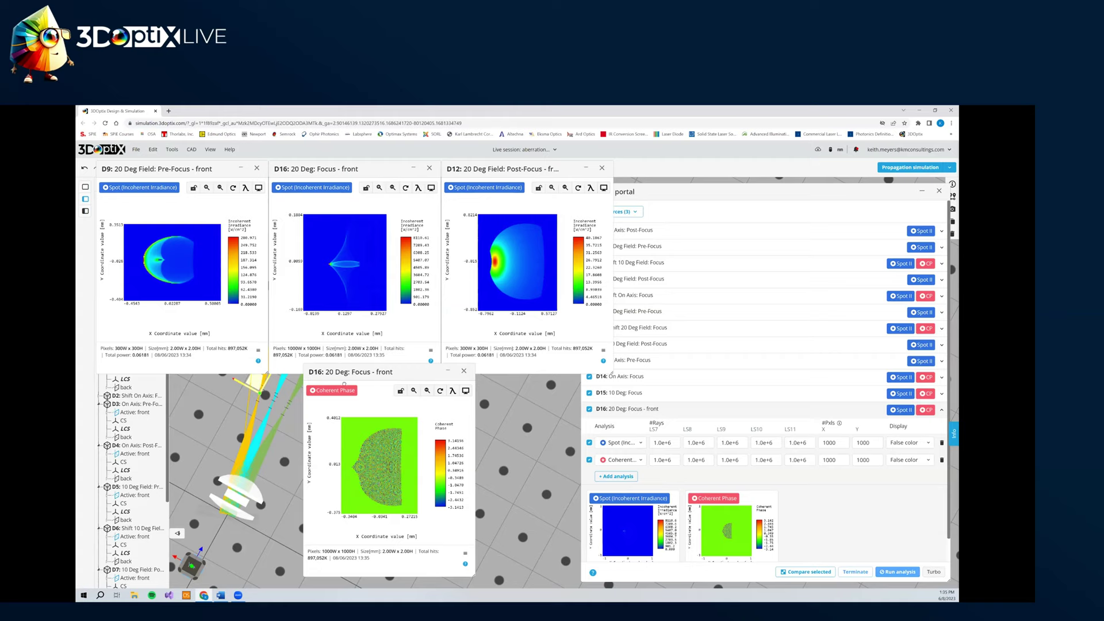
pyautogui.moveTo(344, 384); pyautogui.dragTo(342, 384)
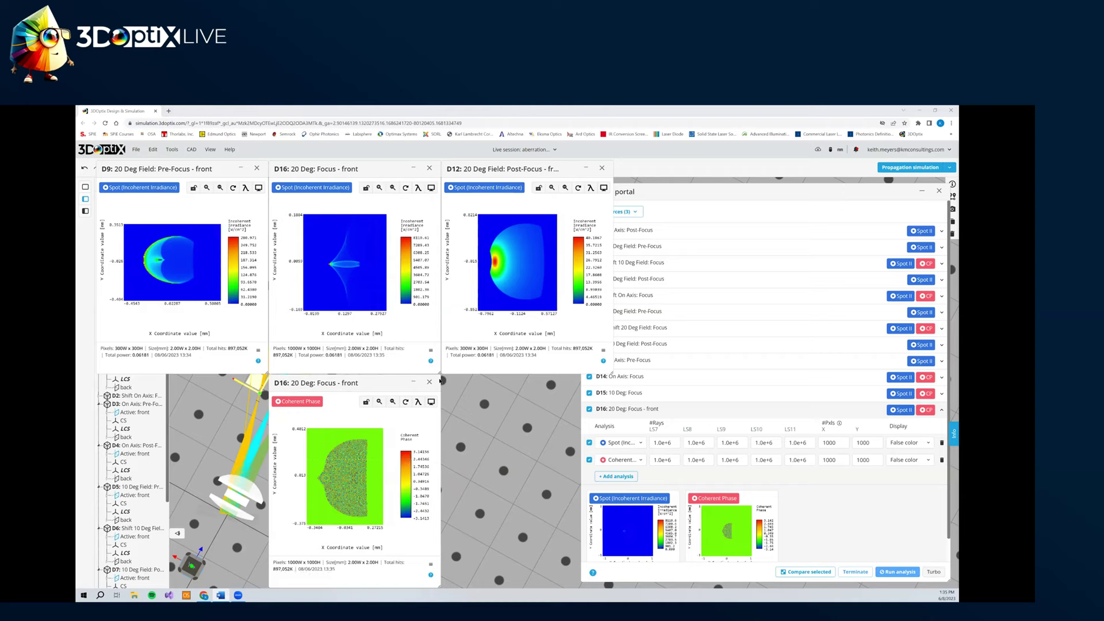
# - Close the D16 Coherent Phase plot and the D9, D16 and D12 spot plots
pyautogui.click(431, 383)
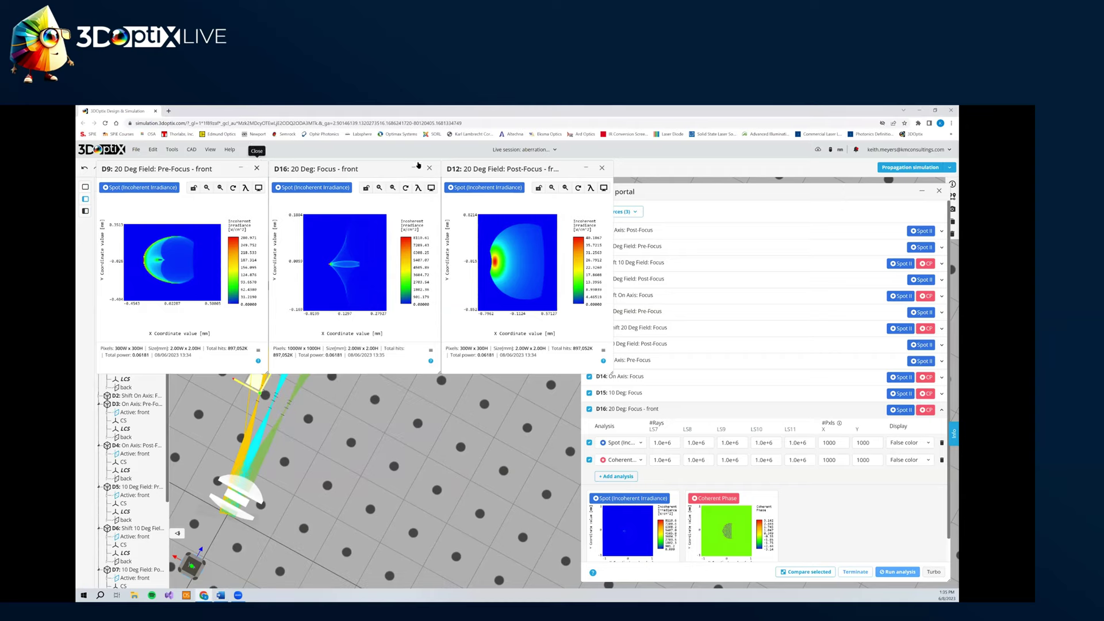
pyautogui.click(256, 168)
pyautogui.click(429, 169)
pyautogui.click(602, 168)
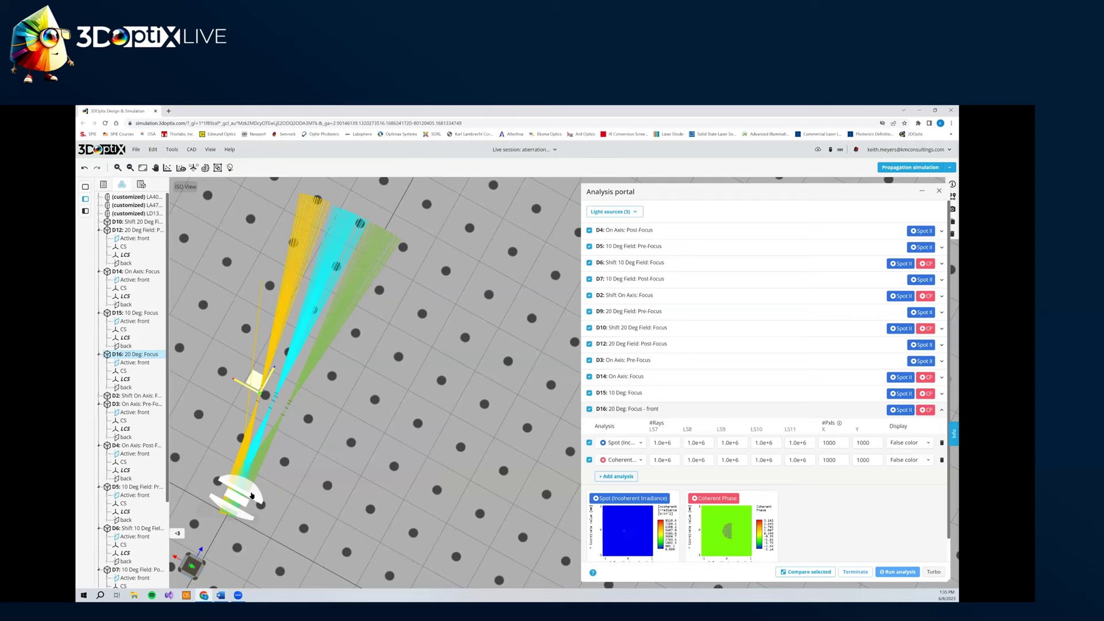
# - Inspect the lens and ray layout from another angle, then open the spot plot of D16: 20 Deg: Focus
pyautogui.moveTo(339, 480); pyautogui.dragTo(378, 434)
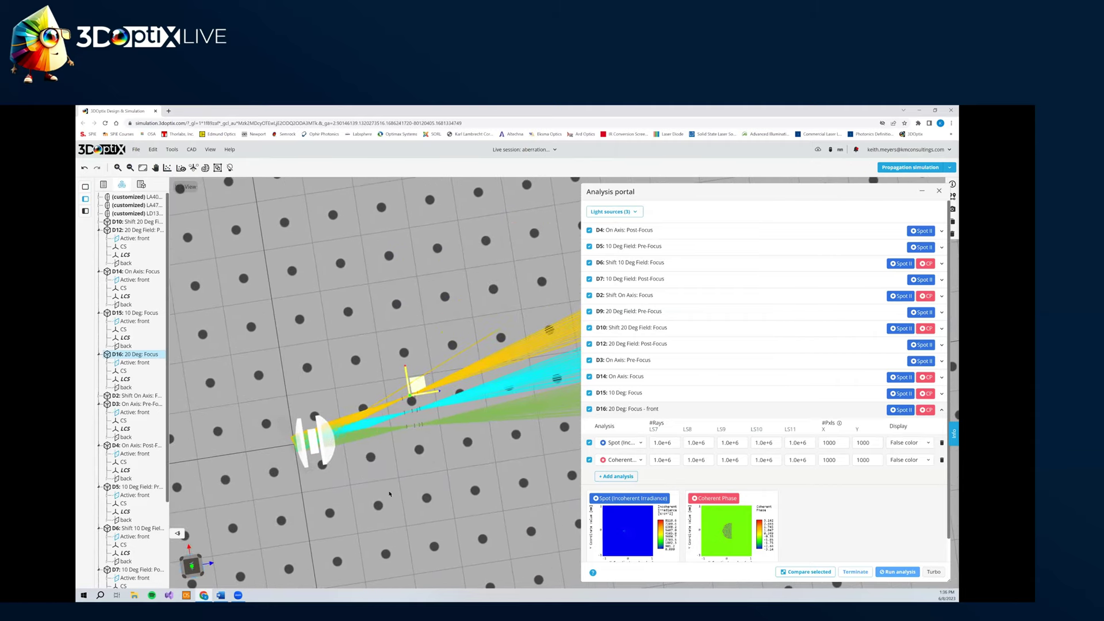
pyautogui.moveTo(389, 494); pyautogui.dragTo(292, 354)
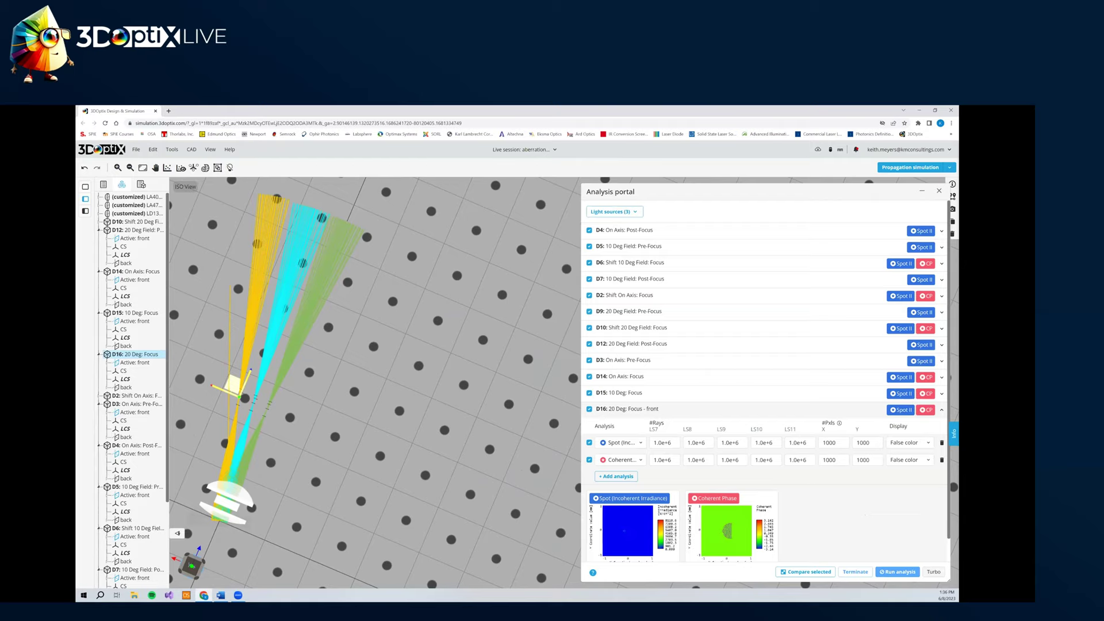
pyautogui.doubleClick(627, 530)
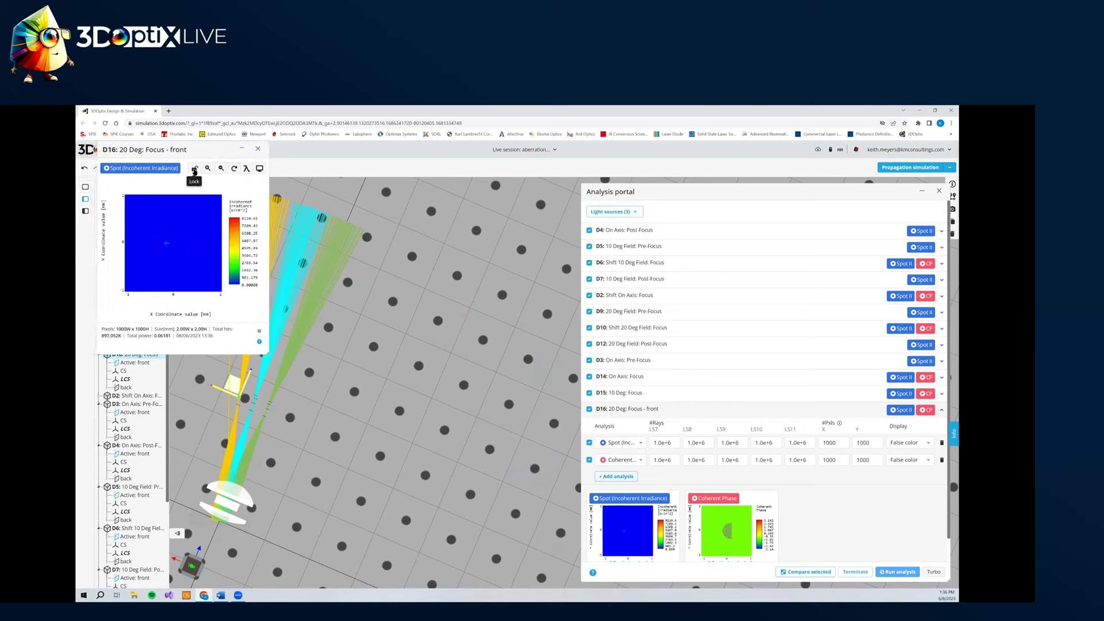
# - Lock the D16: 20 Deg: Focus spot plot, and open and lock the spot plot of D14: On Axis: Focus
pyautogui.click(195, 169)
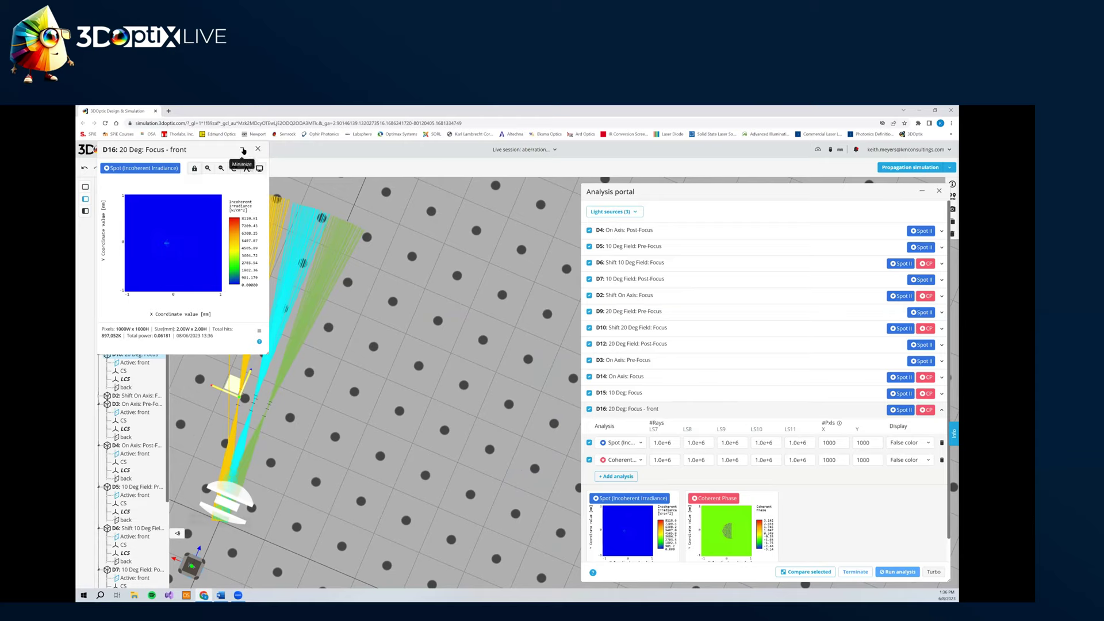
pyautogui.click(628, 408)
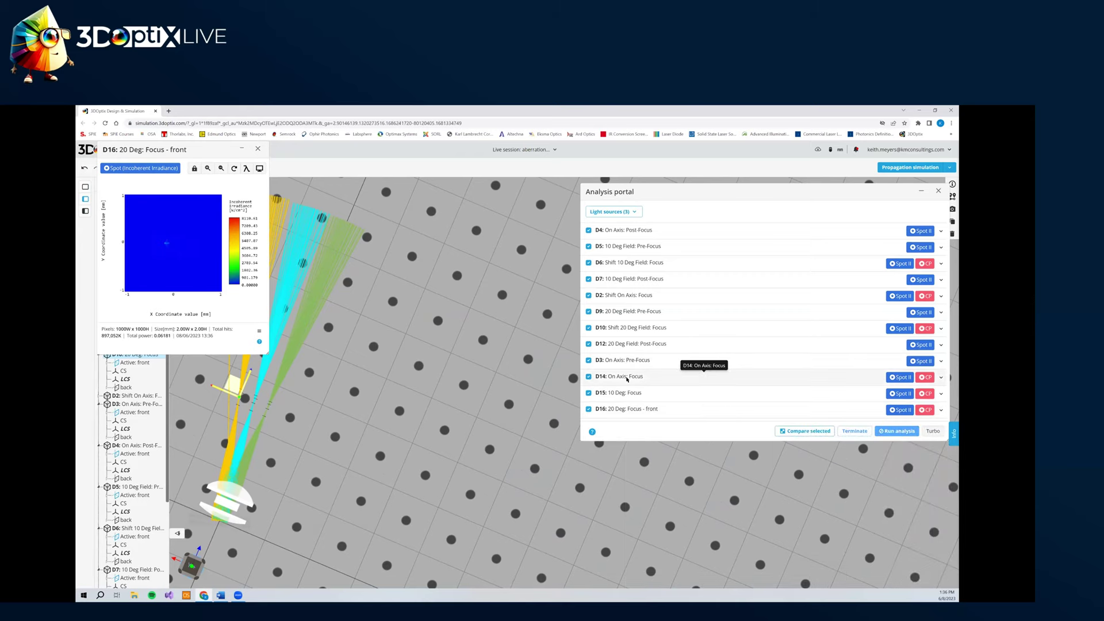
pyautogui.click(627, 377)
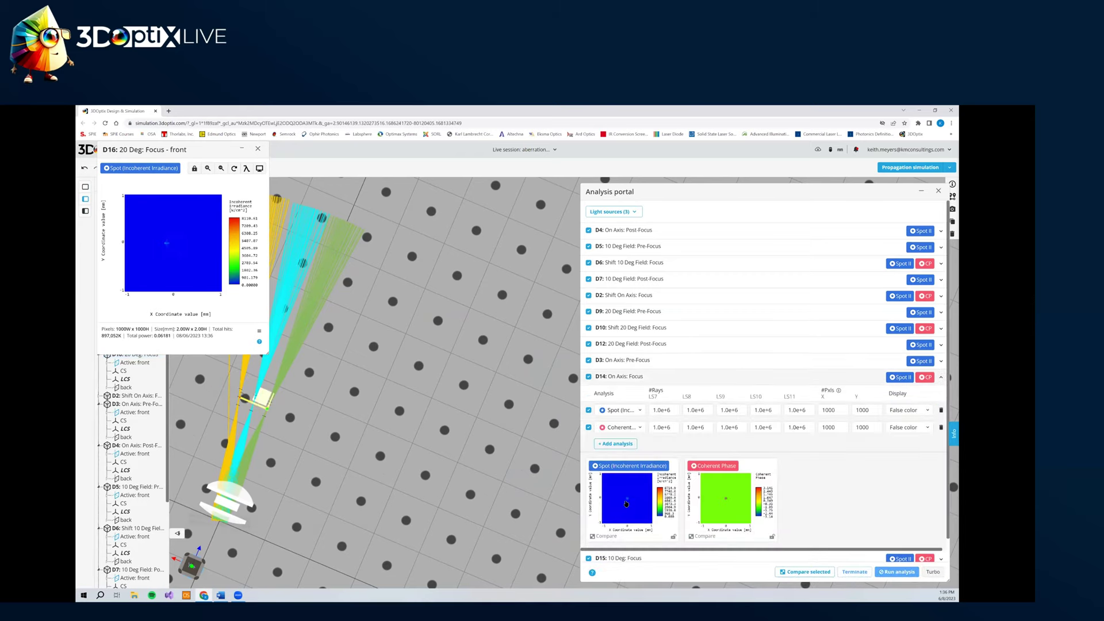
pyautogui.click(635, 523)
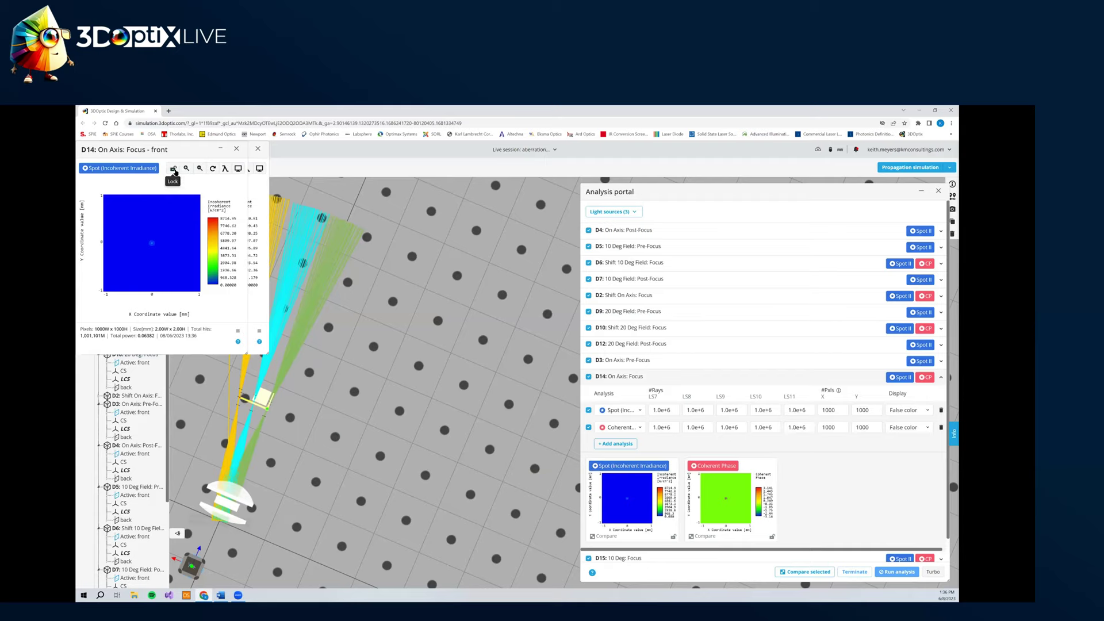
pyautogui.click(172, 169)
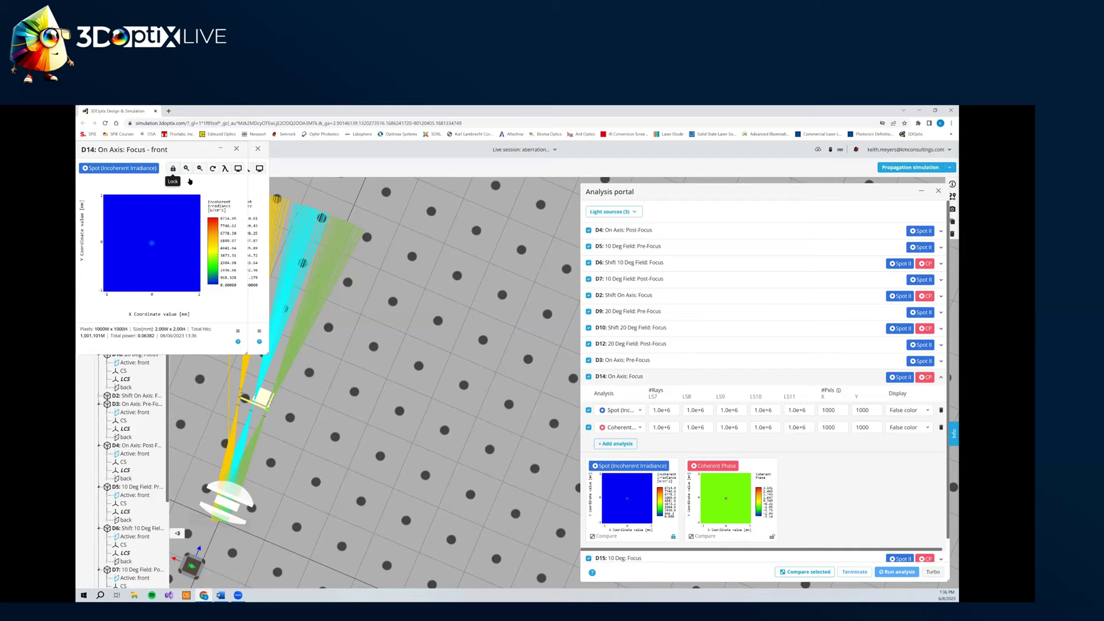
pyautogui.click(625, 377)
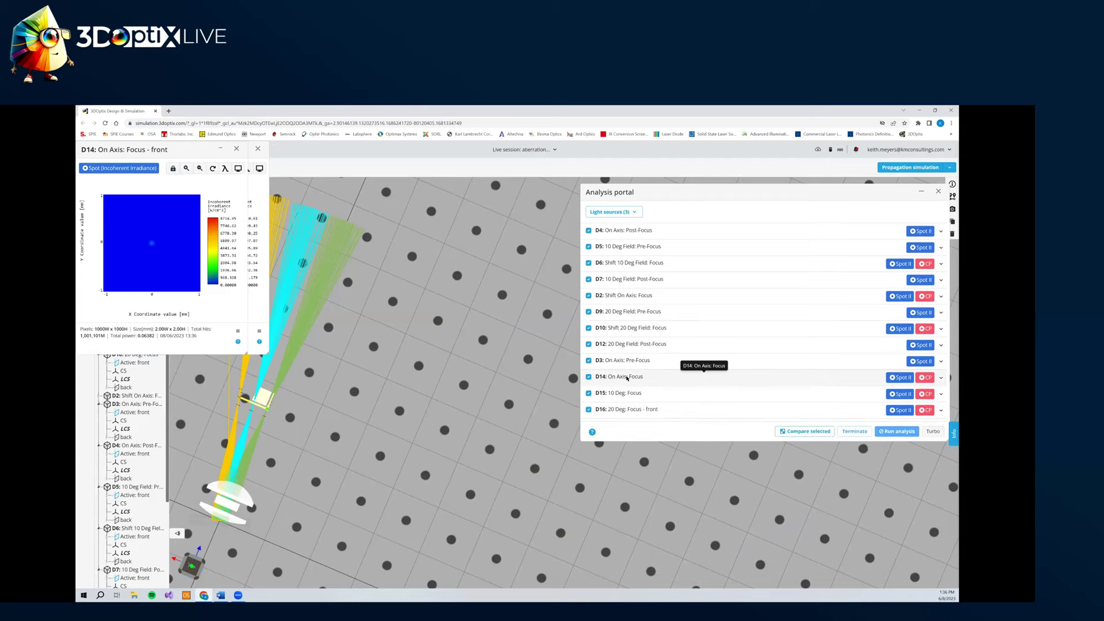
# - Open and lock the D15: 10 Deg: Focus spot plot, and minimize the D15, D14 and D16 spot plots
pyautogui.click(625, 393)
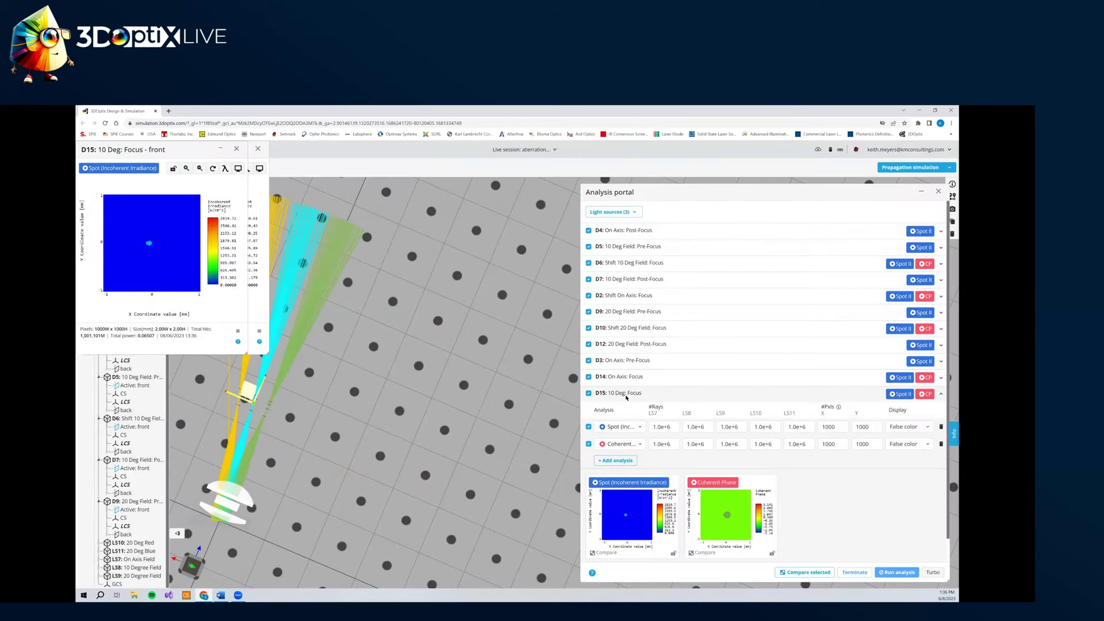
pyautogui.click(625, 395)
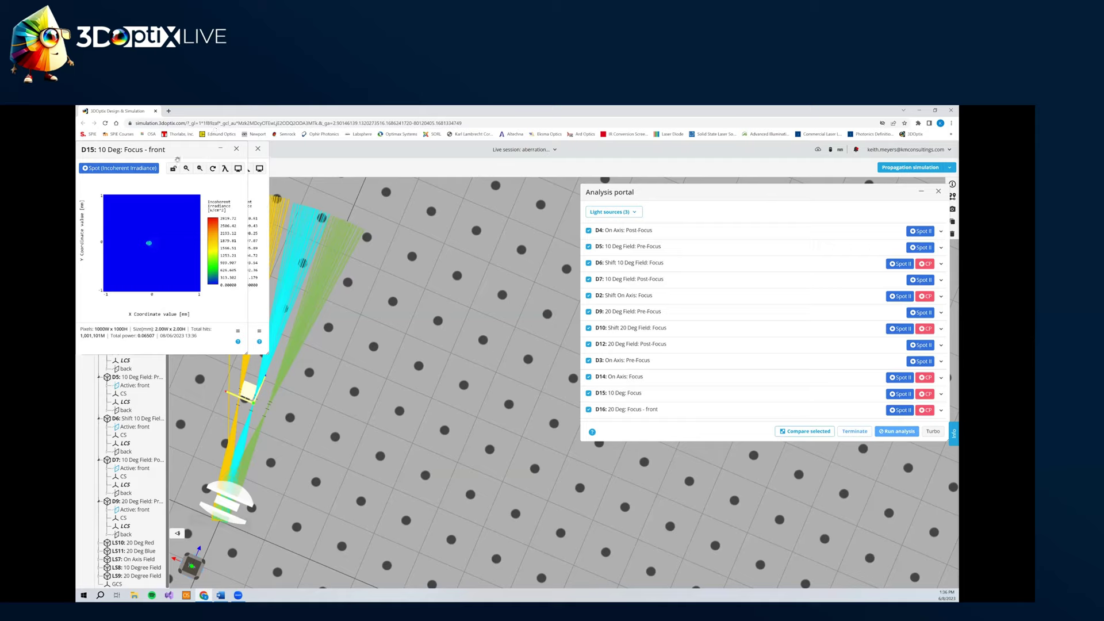
pyautogui.click(221, 149)
pyautogui.click(221, 149)
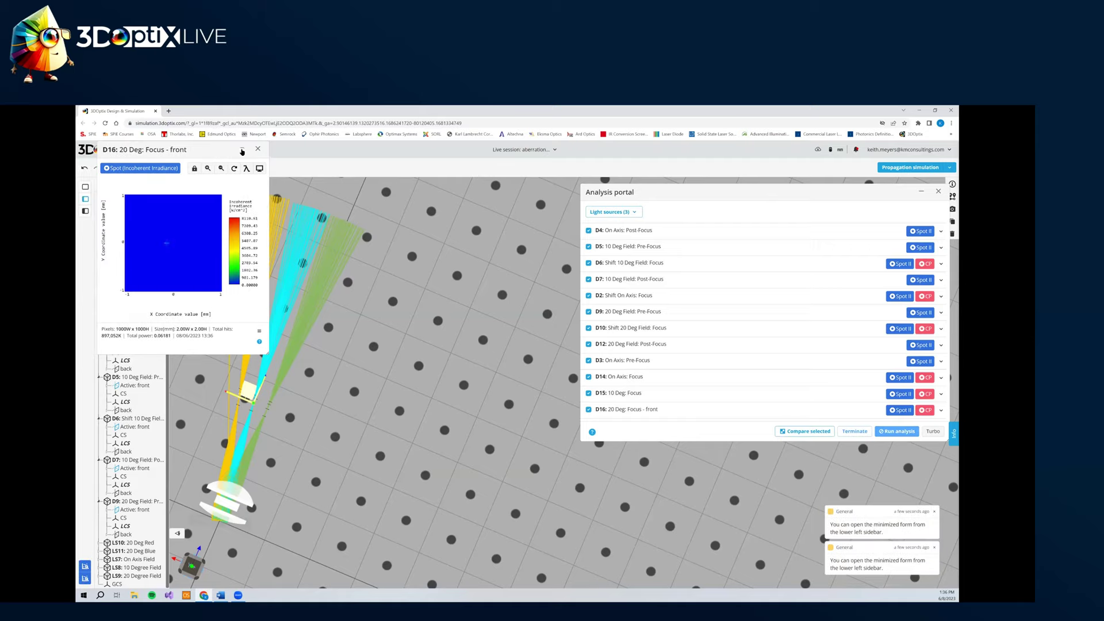
pyautogui.click(241, 148)
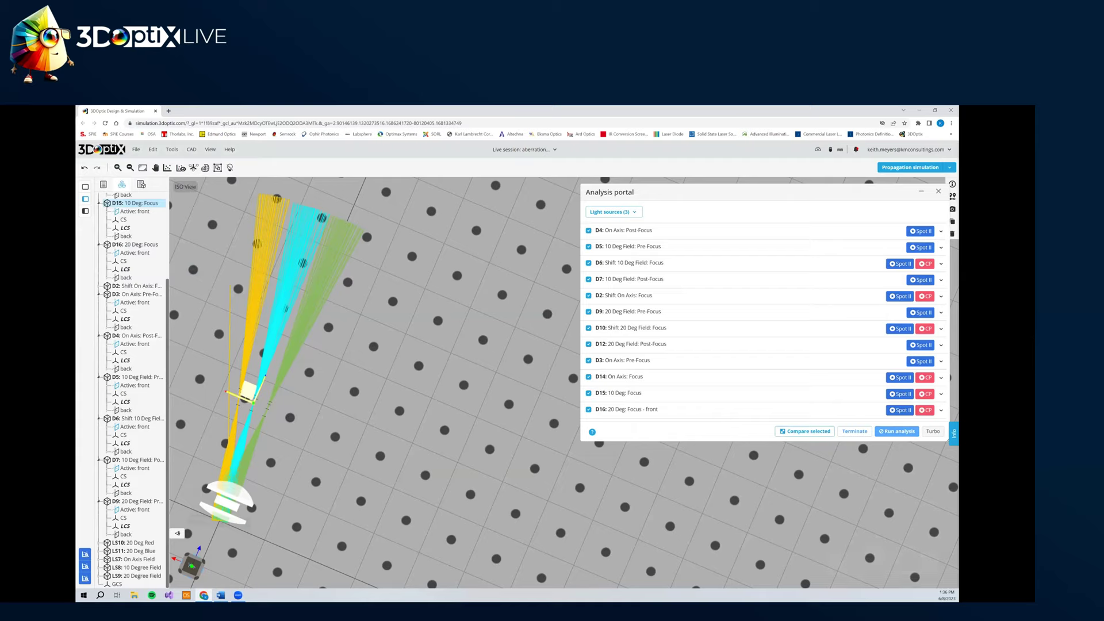
# - Restore the locked D14, D15 and D16 spot plots to check them, and minimize all three again
pyautogui.click(85, 555)
pyautogui.click(85, 566)
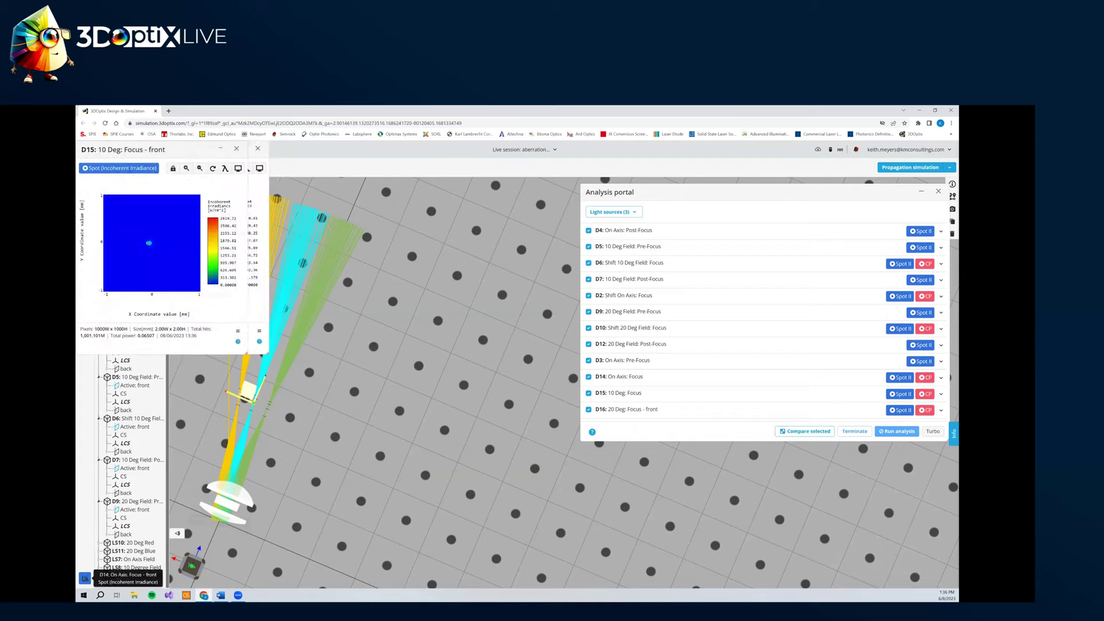
pyautogui.click(85, 578)
pyautogui.click(220, 149)
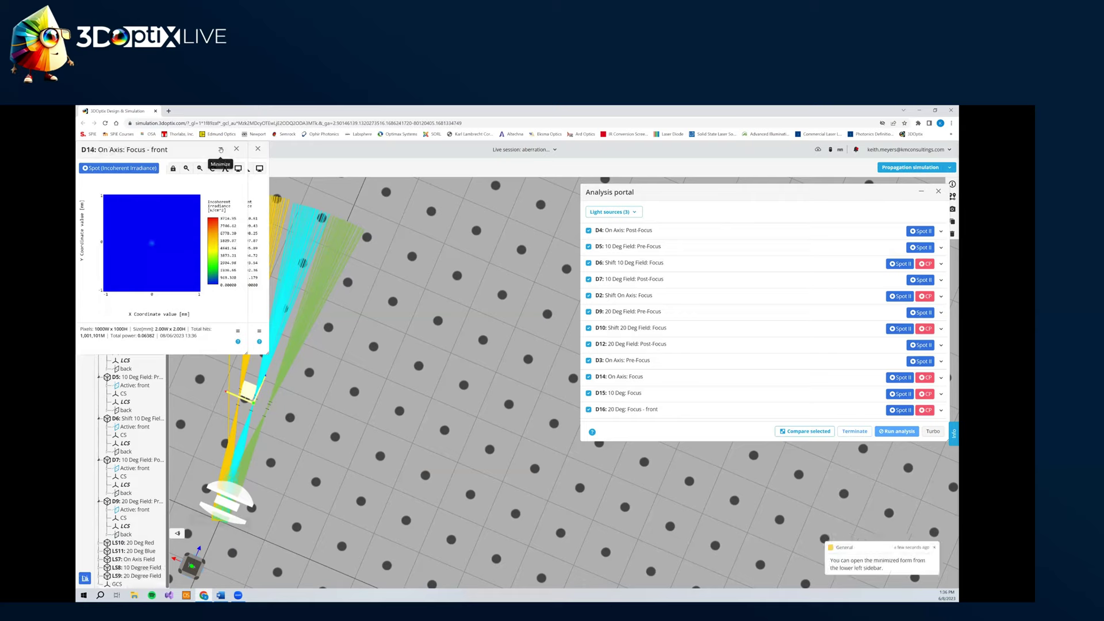
pyautogui.click(224, 149)
pyautogui.click(242, 149)
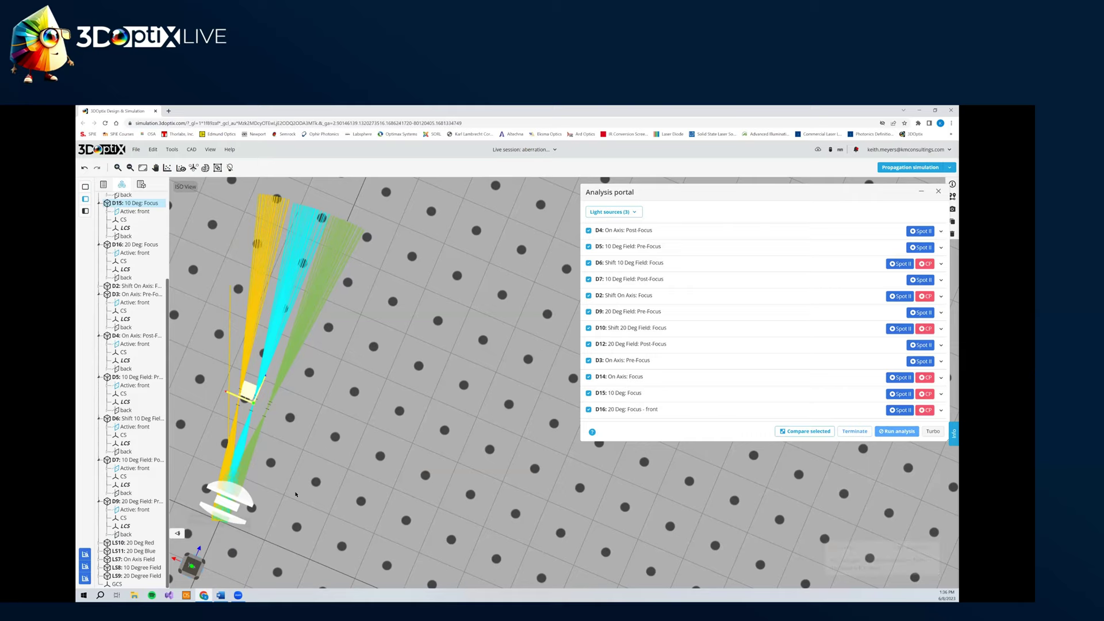
# - Minimize the Analysis portal and shift the customized LA4052 plano-convex lens a few millimetres farther along positive Z
pyautogui.moveTo(291, 398); pyautogui.dragTo(271, 342)
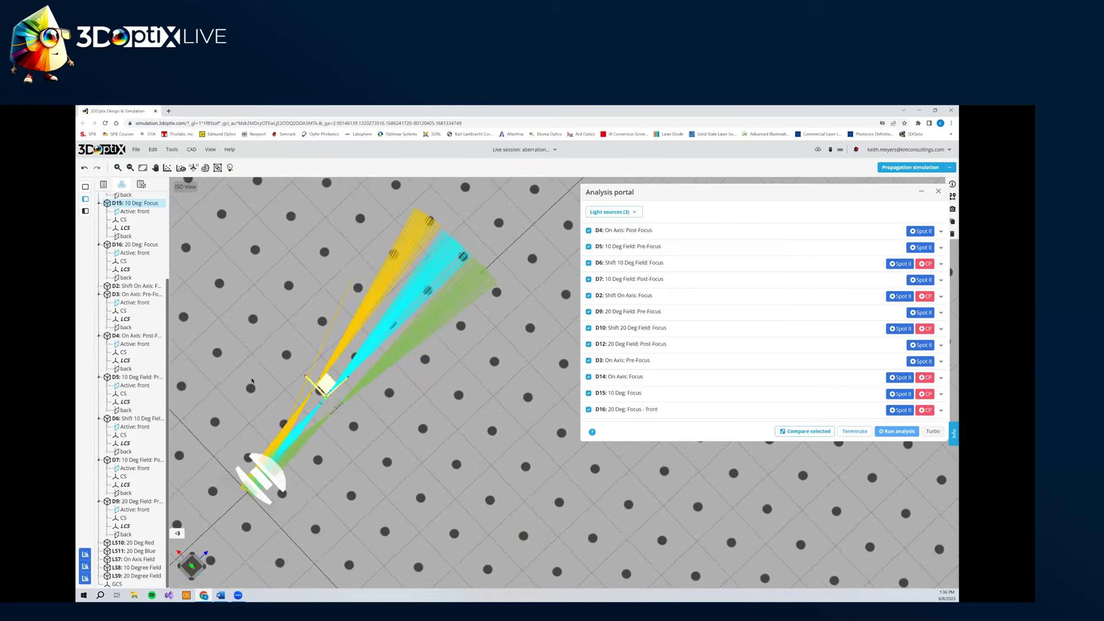
pyautogui.scroll(2, 127, 245)
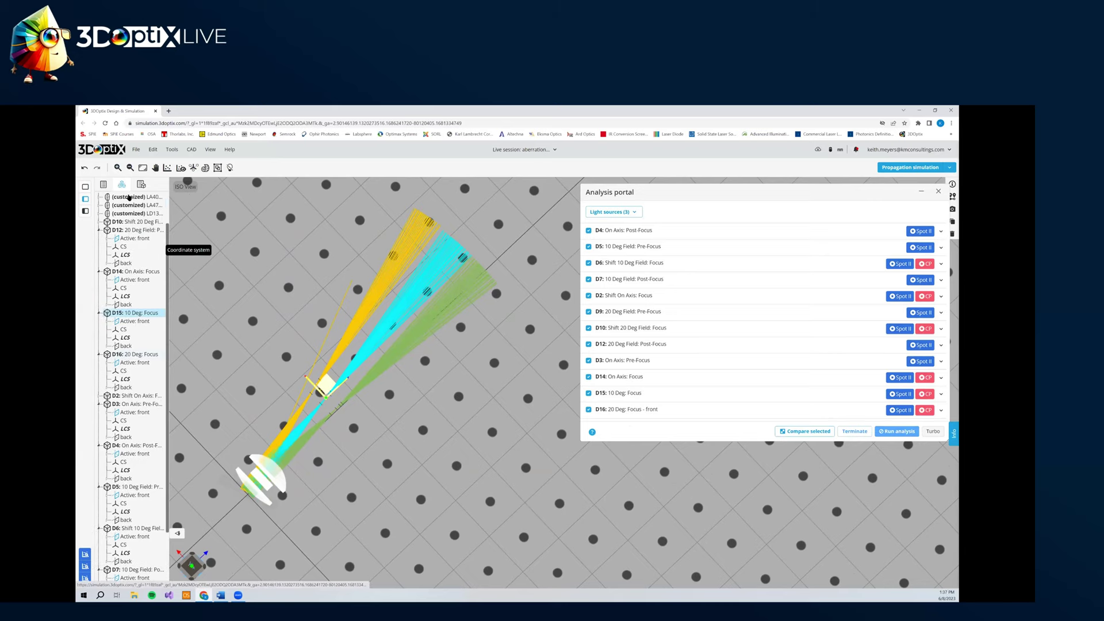
pyautogui.click(129, 197)
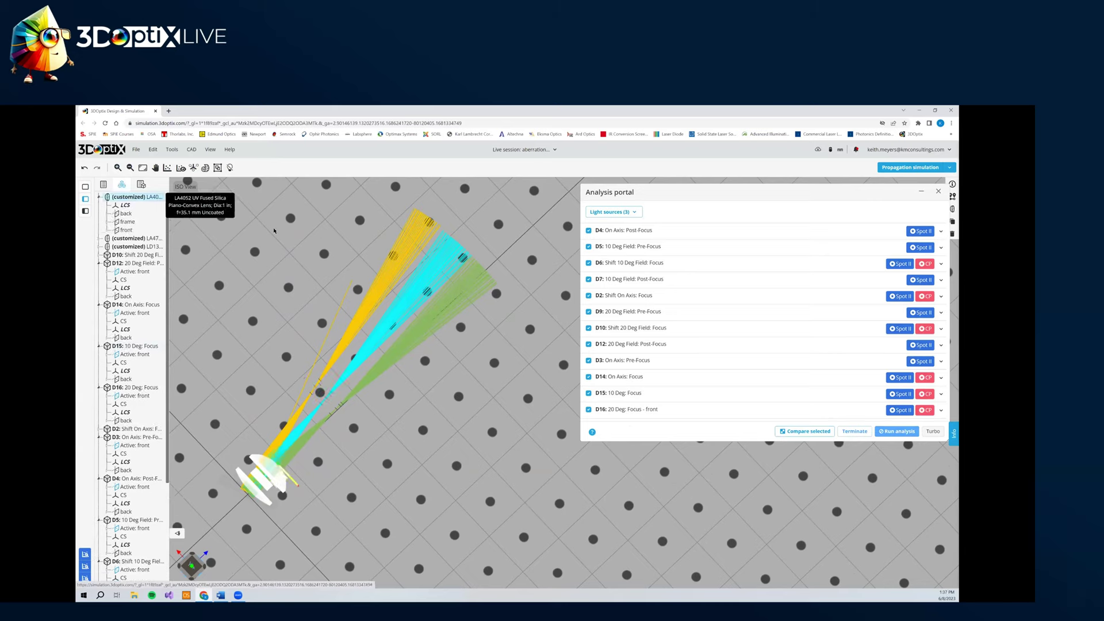
pyautogui.click(921, 191)
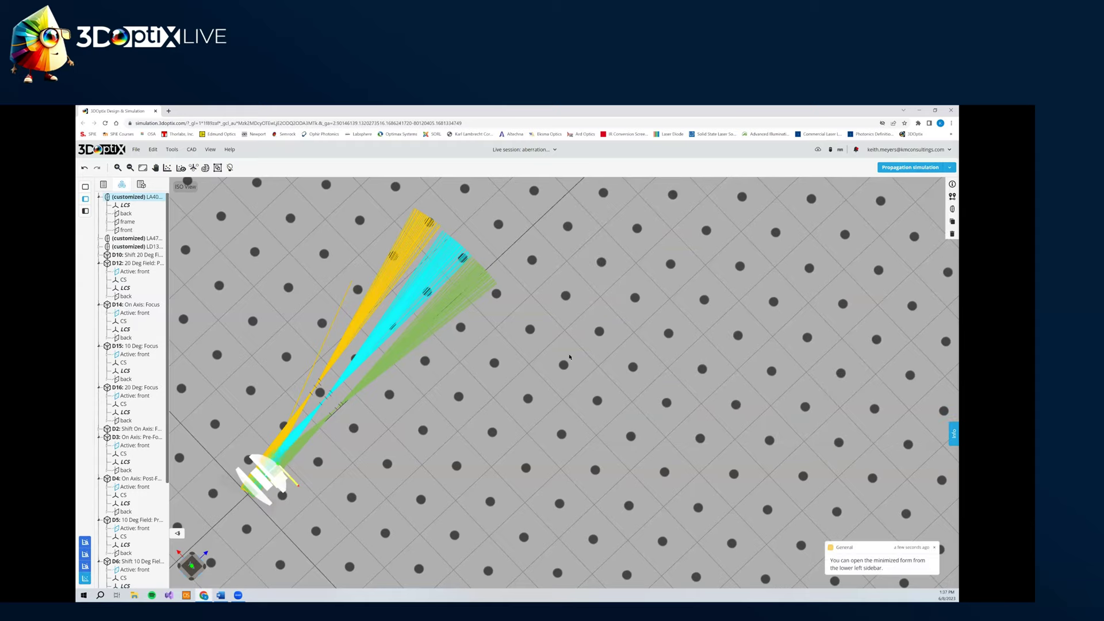
pyautogui.click(952, 196)
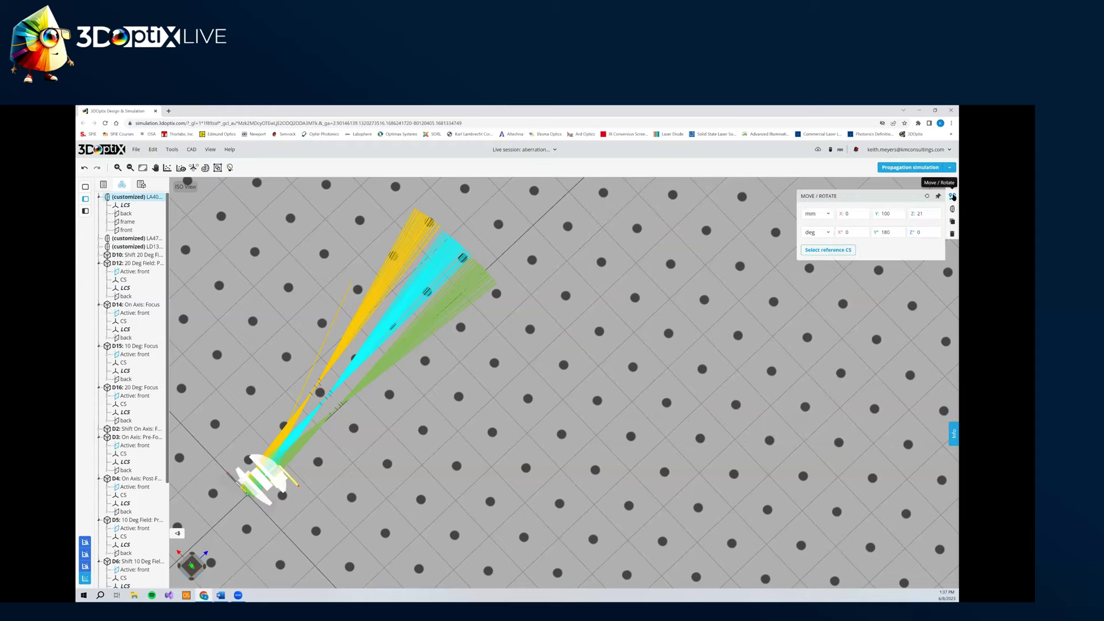
pyautogui.click(892, 232)
pyautogui.click(903, 215)
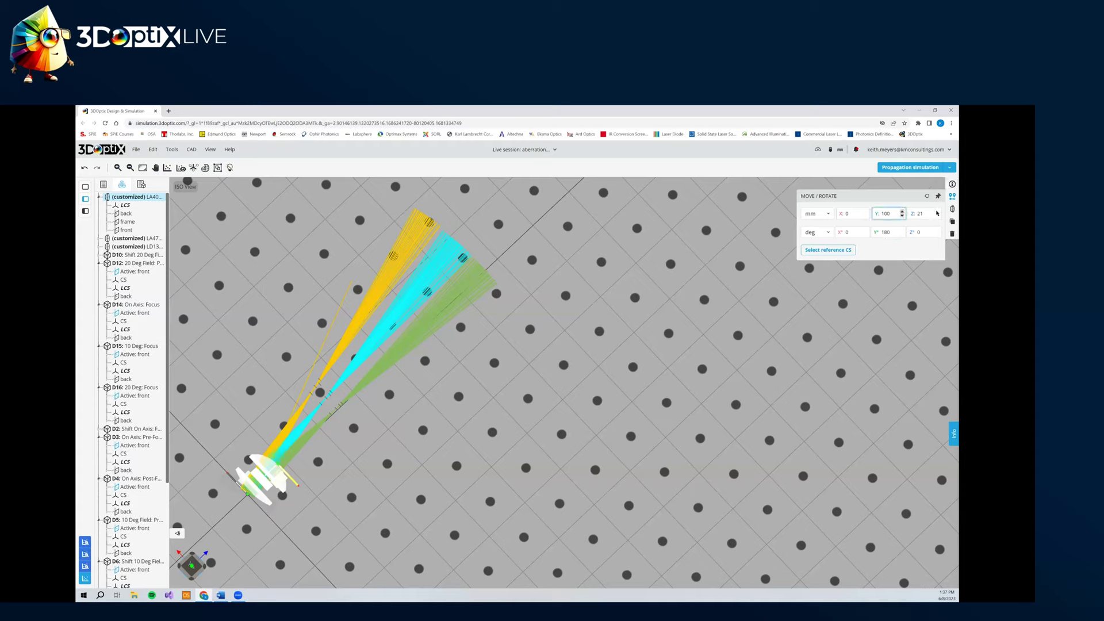
pyautogui.click(937, 214)
pyautogui.click(938, 211)
pyautogui.click(937, 211)
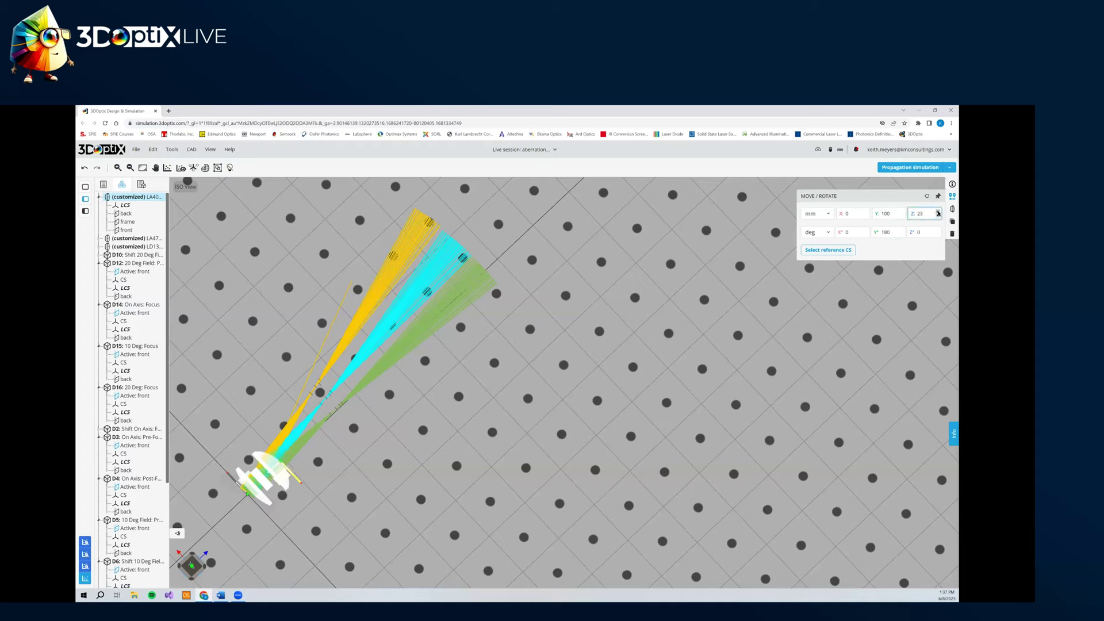
pyautogui.click(938, 212)
# - Rerun the propagation simulation for the on-axis, 10-degree and 20-degree field light sources LS7, LS8 and LS9
pyautogui.click(592, 299)
pyautogui.click(700, 246)
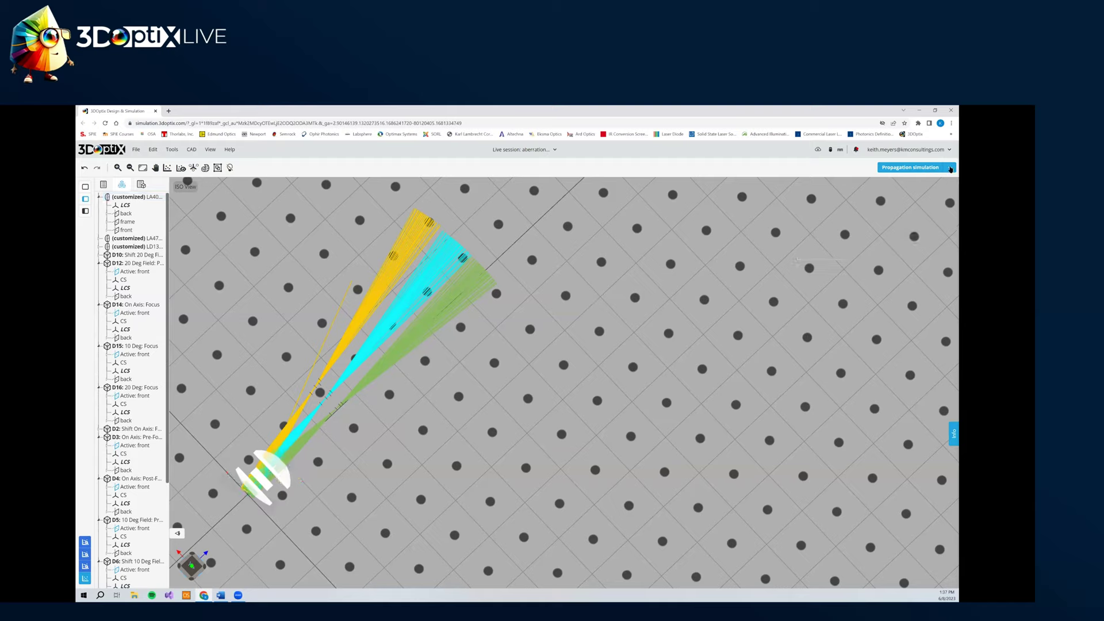
pyautogui.click(951, 168)
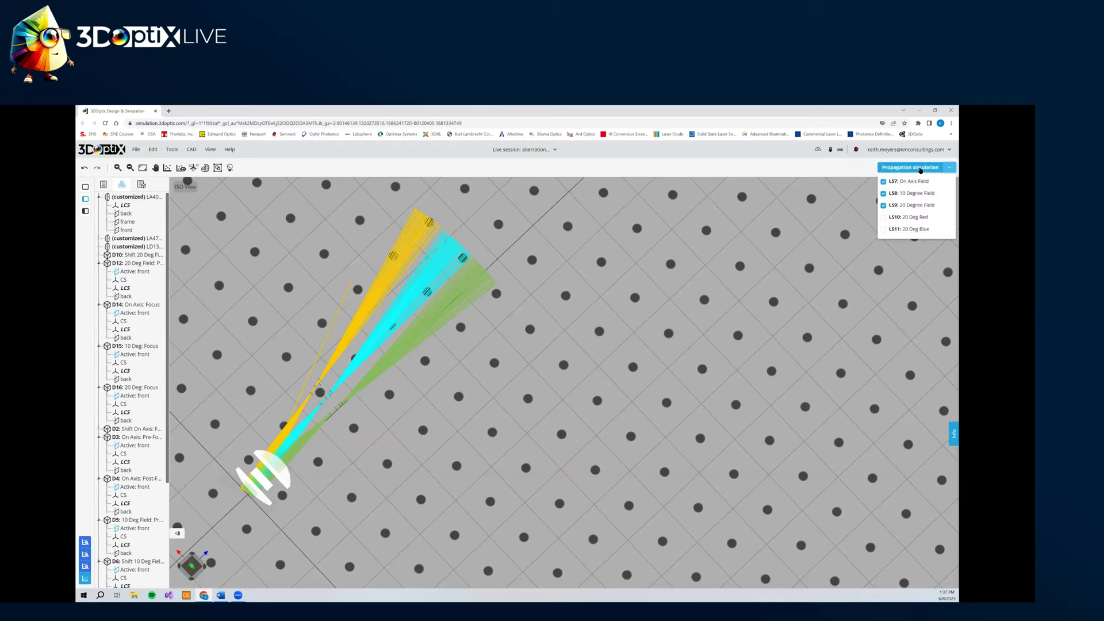
pyautogui.click(920, 169)
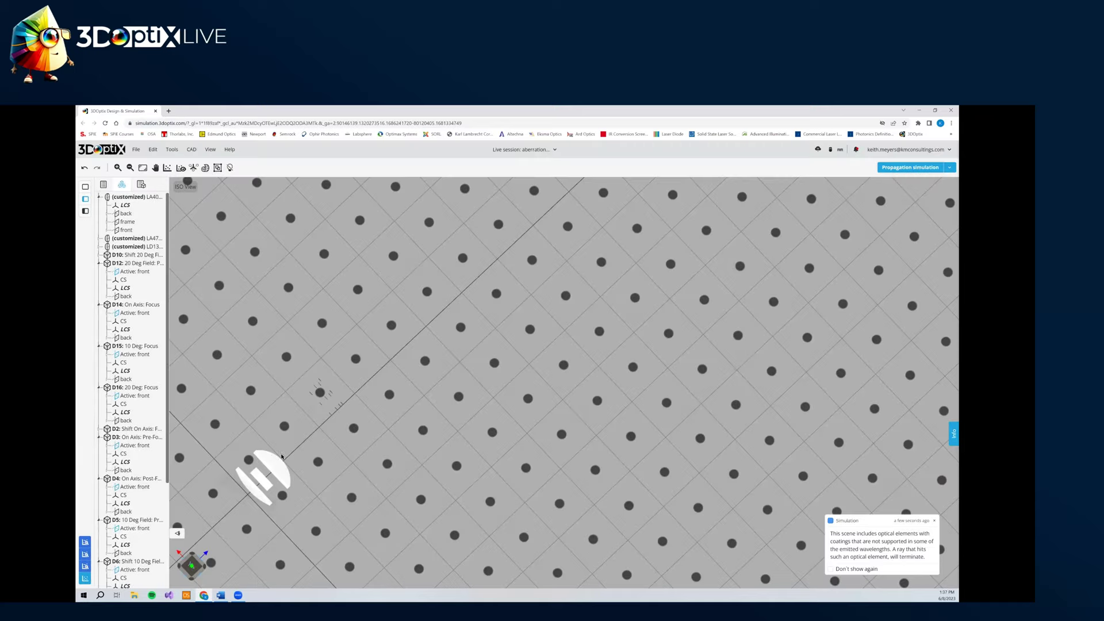
# - Examine where the rays of the three fields focus relative to the detectors behind the shifted lens
pyautogui.moveTo(281, 456); pyautogui.dragTo(466, 412)
pyautogui.scroll(2, 465, 412)
pyautogui.moveTo(294, 300); pyautogui.dragTo(397, 441, button='right')
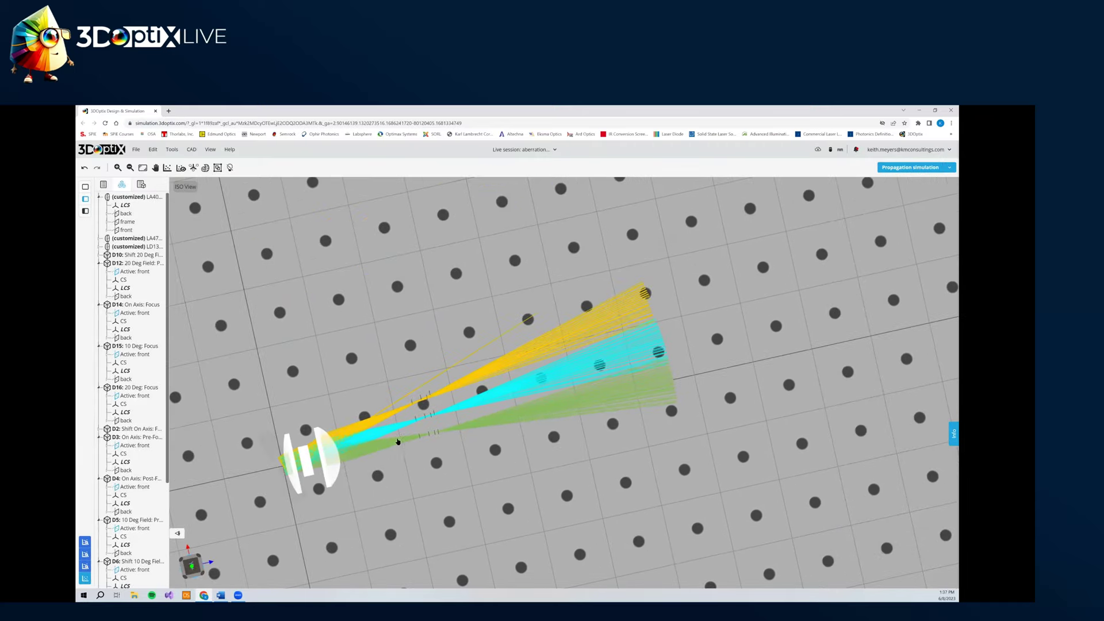
pyautogui.scroll(2, 383, 443)
pyautogui.scroll(2, 598, 324)
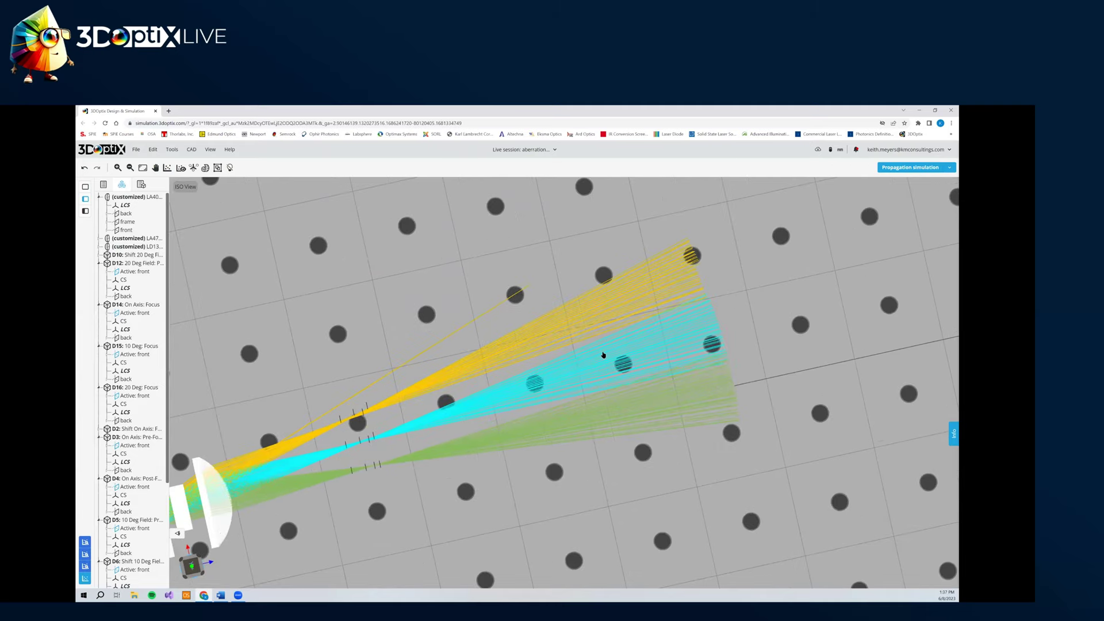
pyautogui.scroll(2, 605, 353)
pyautogui.scroll(2, 498, 381)
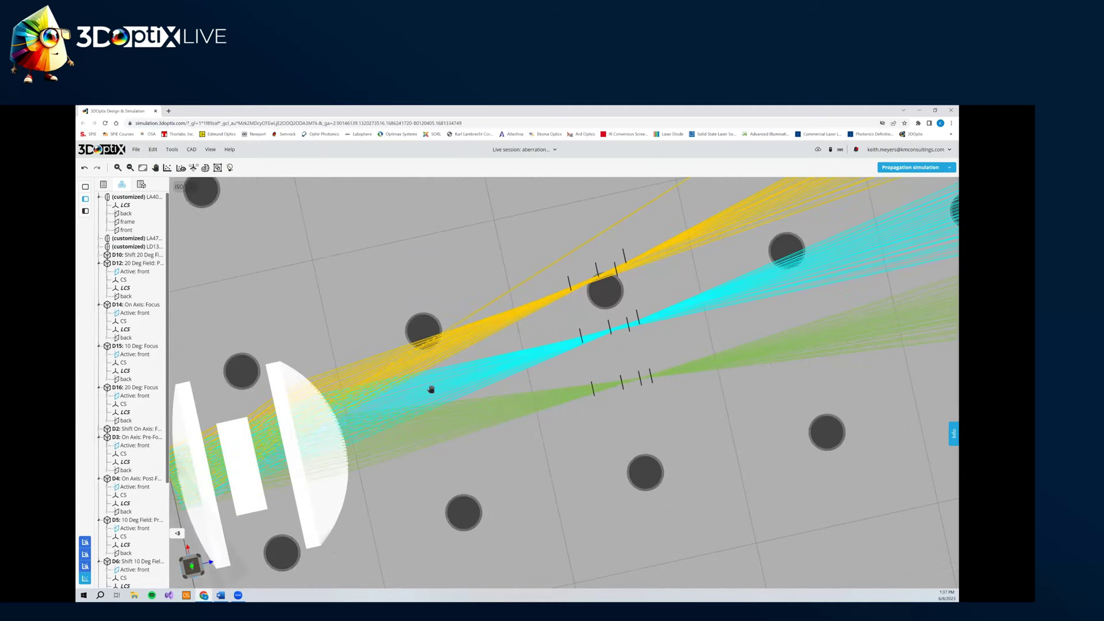
pyautogui.scroll(2, 364, 352)
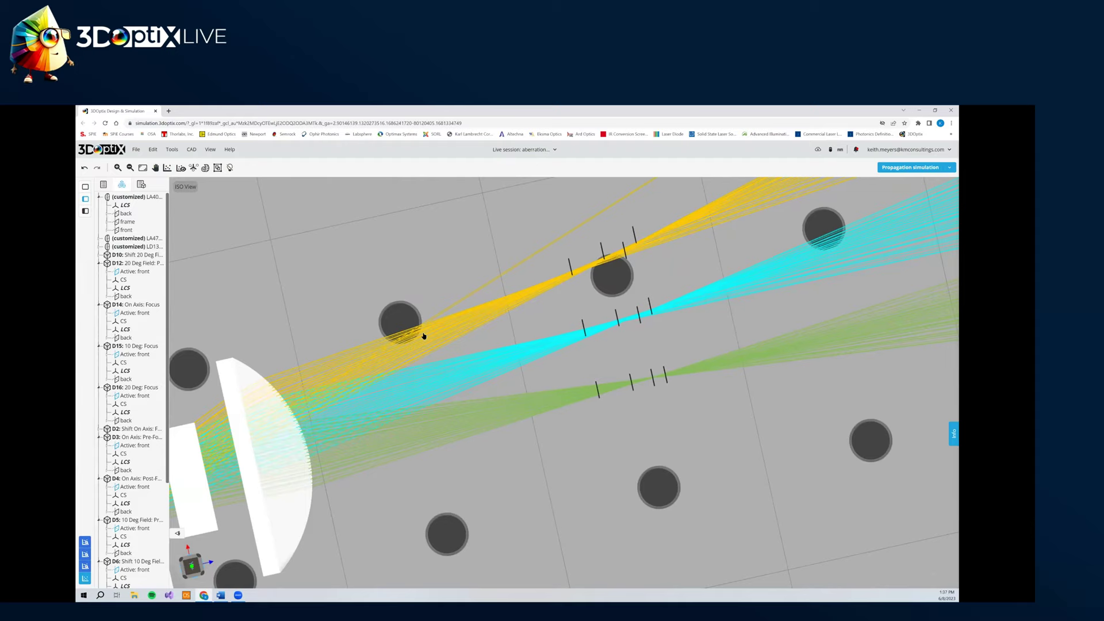
pyautogui.moveTo(633, 296); pyautogui.dragTo(429, 372, button='right')
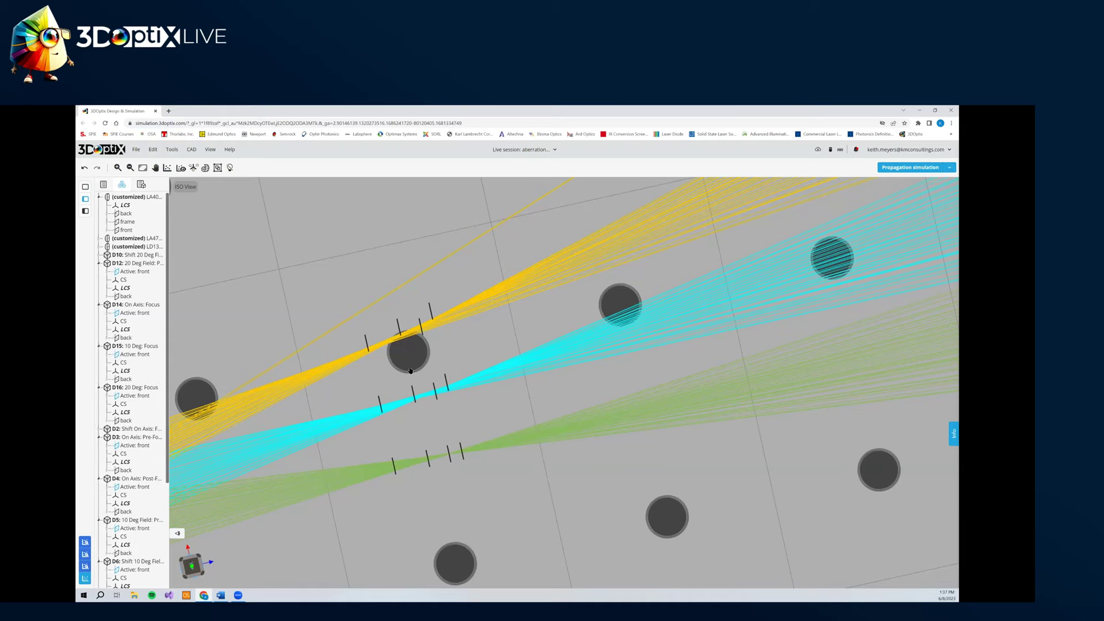
pyautogui.scroll(-10, 492, 380)
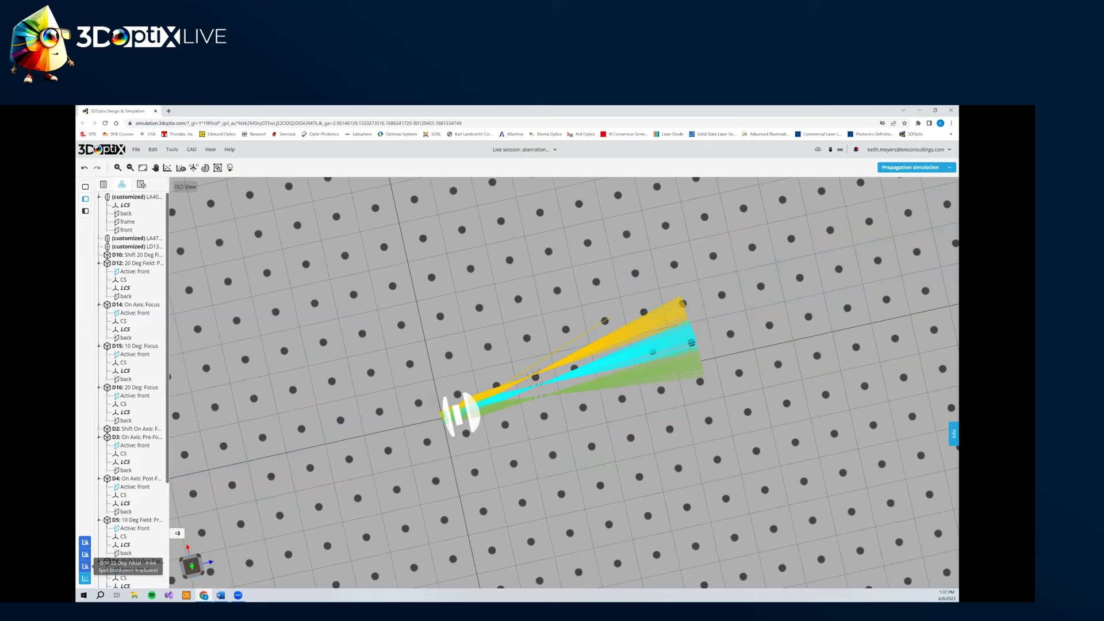
# - Restore the Analysis portal and rerun the analysis on all listed detectors with the shifted lens
pyautogui.click(85, 578)
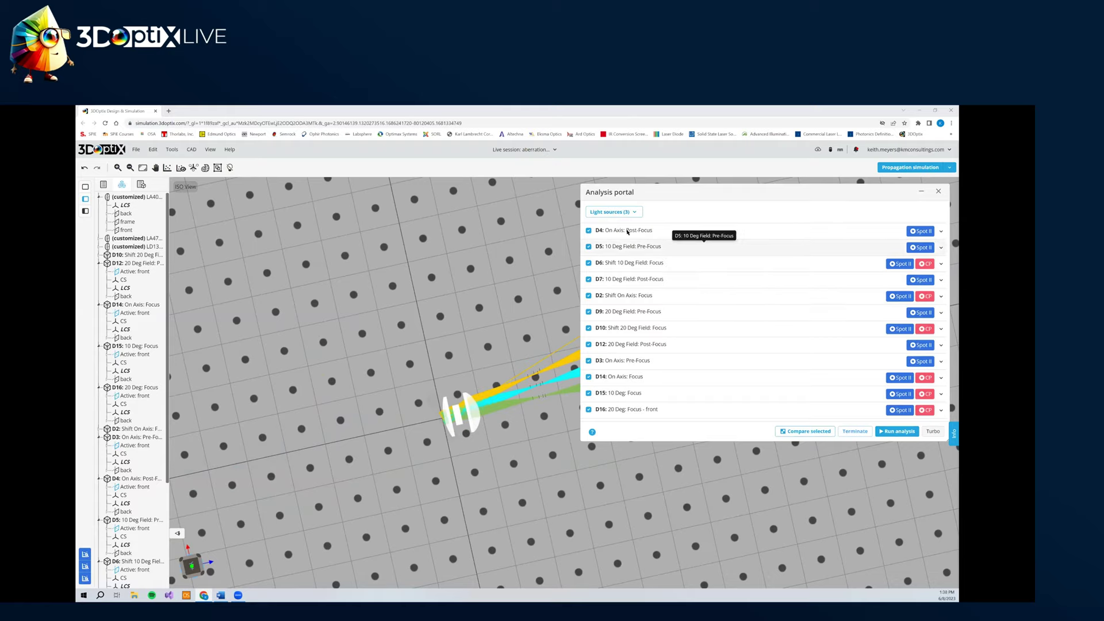
pyautogui.scroll(5, 559, 381)
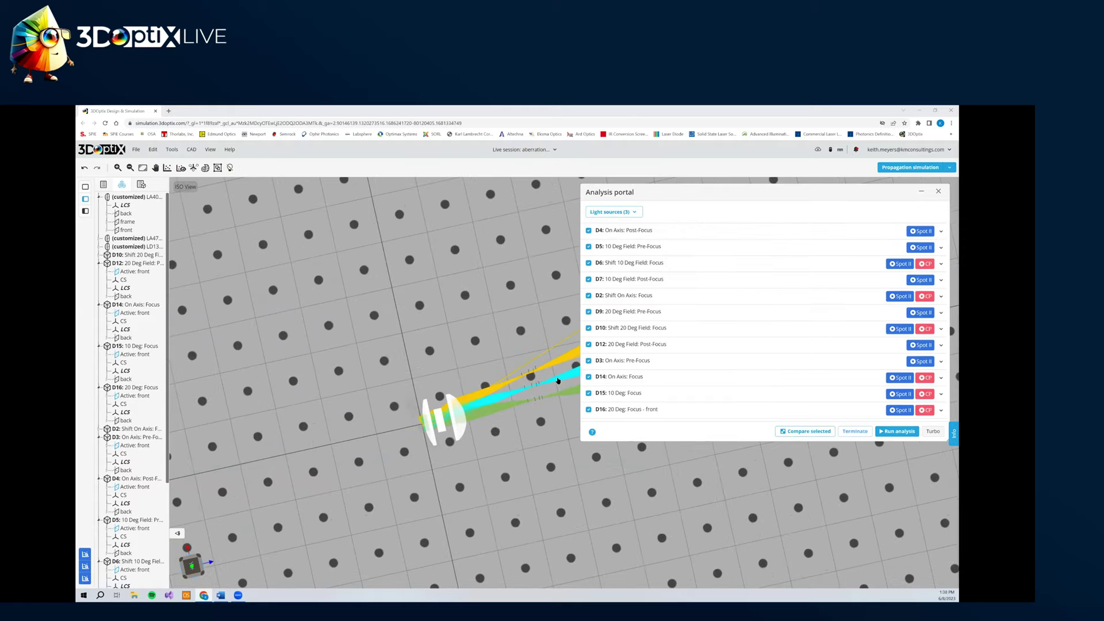
pyautogui.scroll(3, 536, 417)
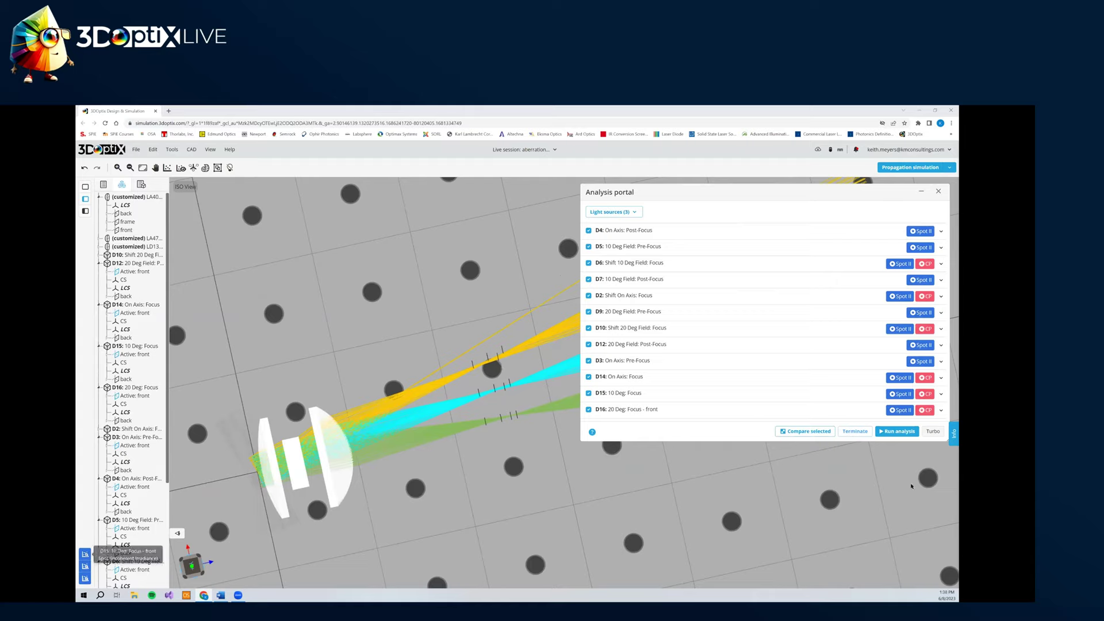
pyautogui.click(898, 432)
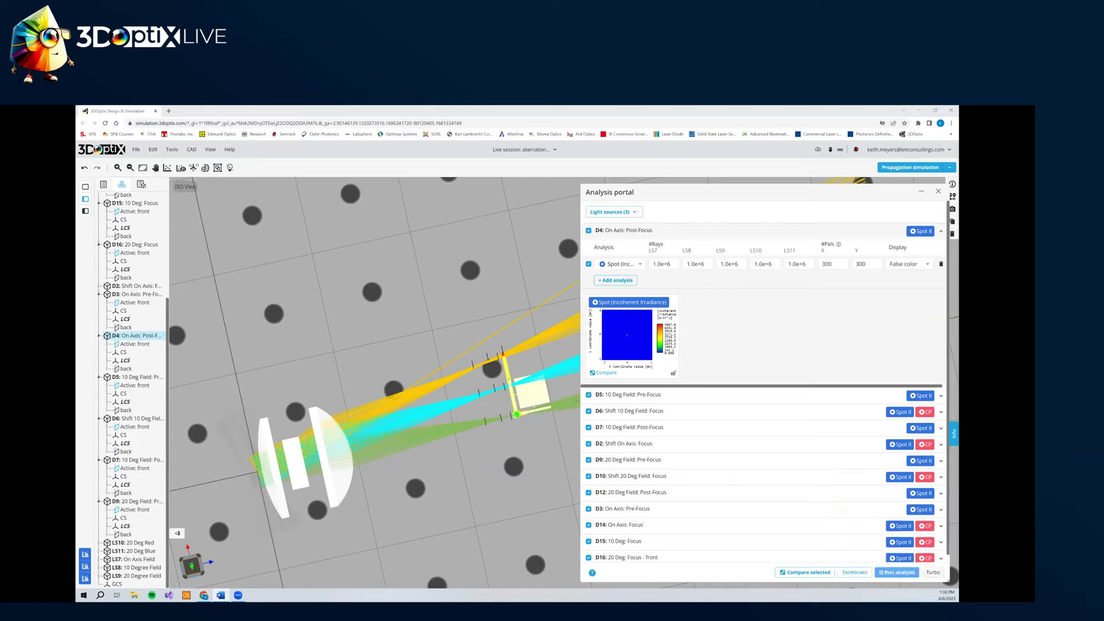
# - Collapse the D4 results and open the spot and coherent phase plots of detector D10, Shift 20 Deg Field: Focus
pyautogui.click(639, 231)
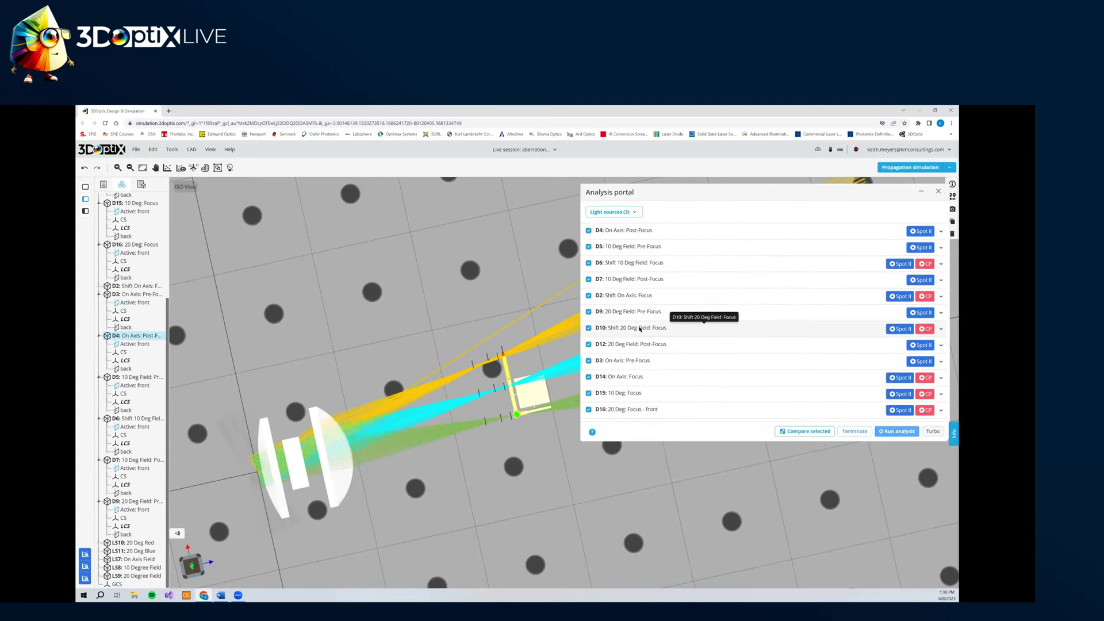
pyautogui.click(640, 328)
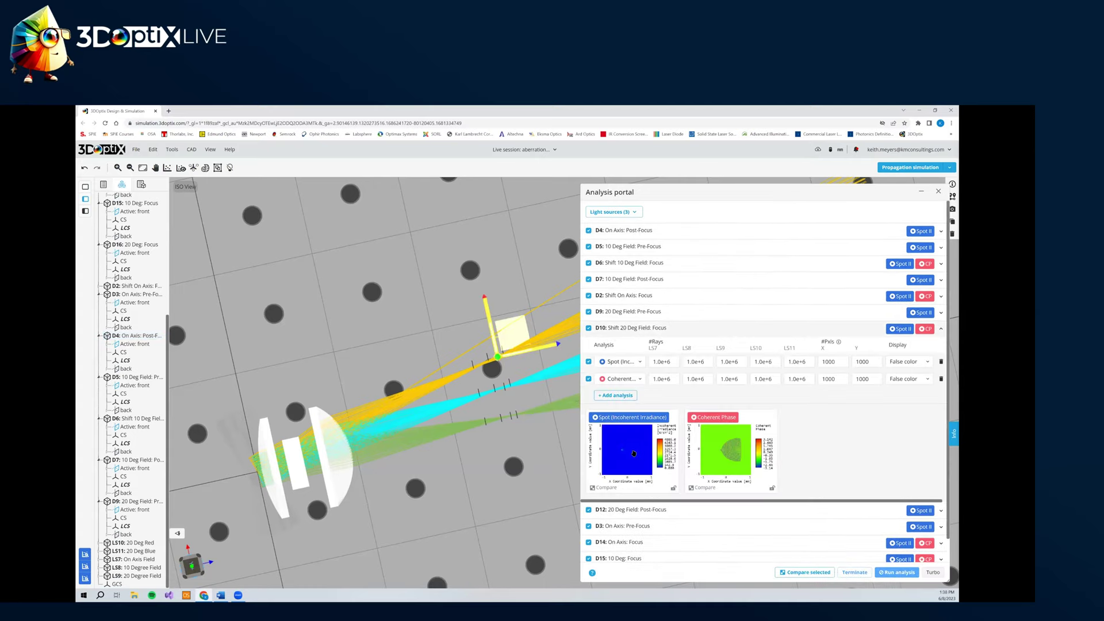
pyautogui.click(634, 453)
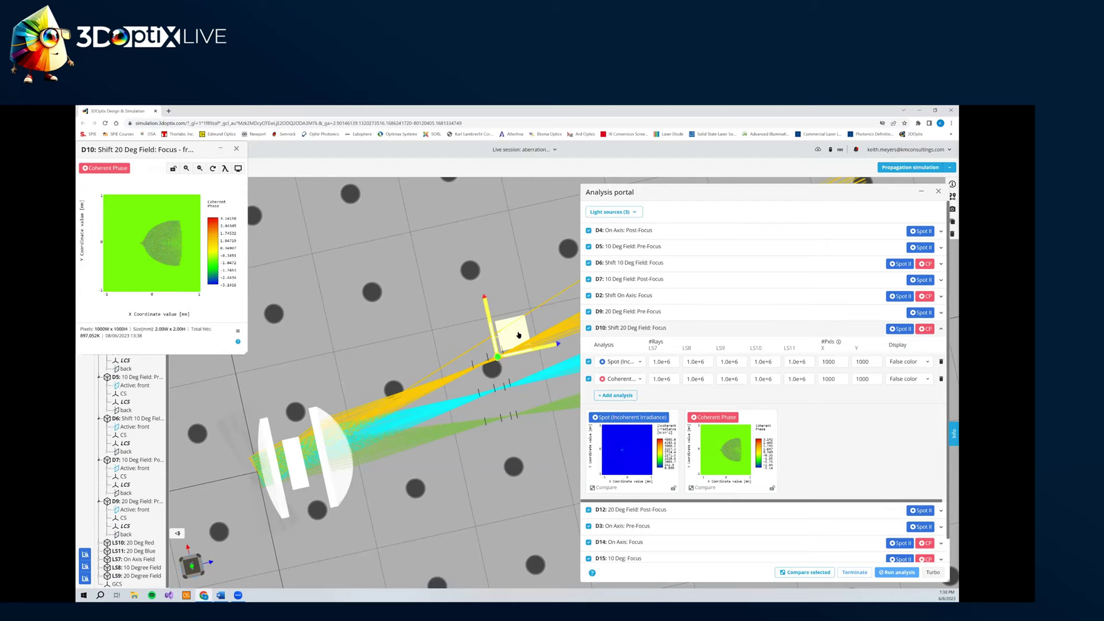
pyautogui.click(621, 330)
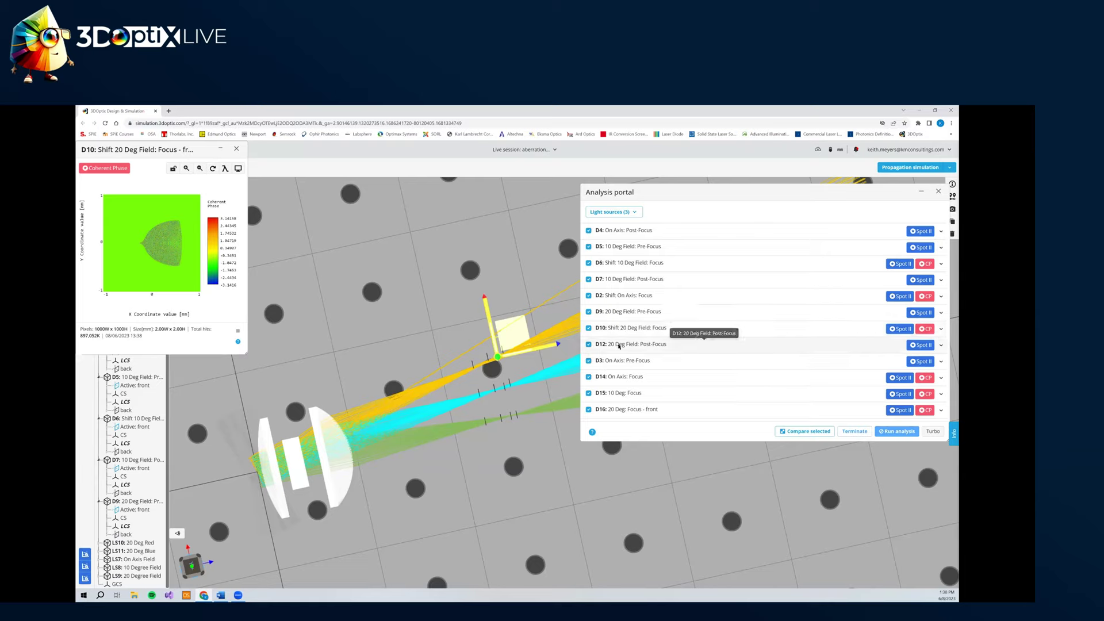
# - Open the spot and coherent phase plots of detectors D6 (Shift 10 Deg Field: Focus) and D2 (Shift On Axis: Focus), and close the Analysis portal
pyautogui.click(622, 266)
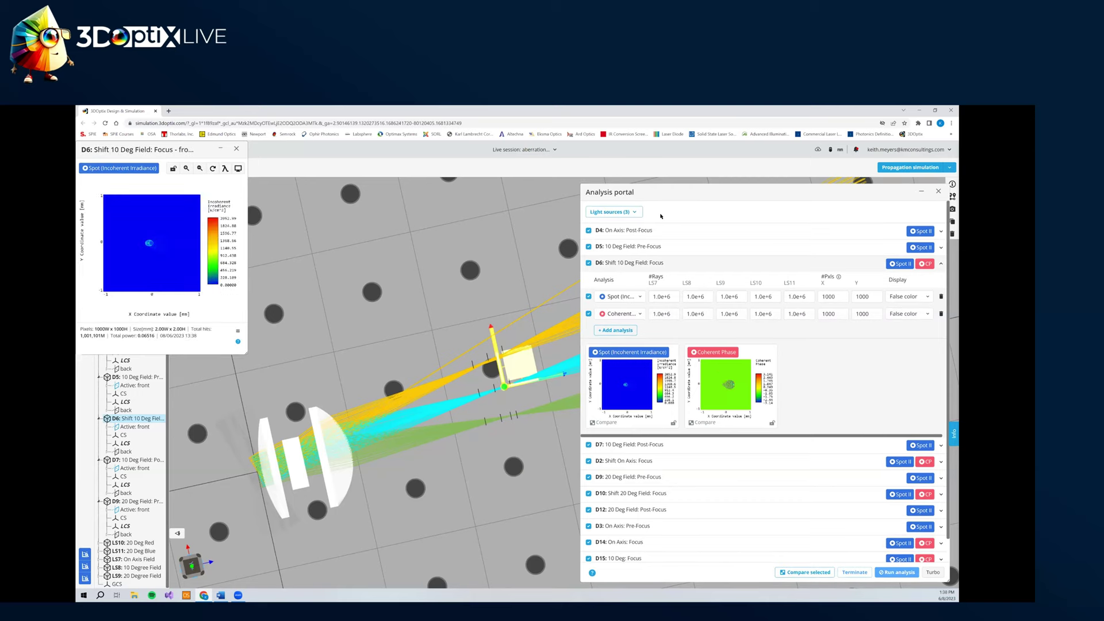
pyautogui.click(624, 247)
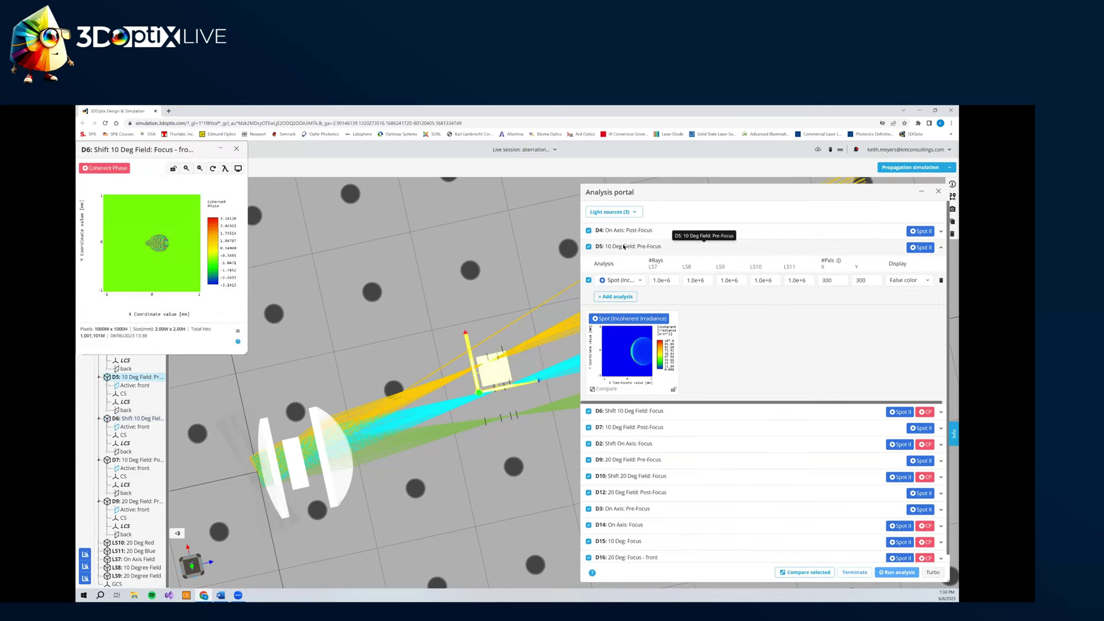
pyautogui.click(623, 247)
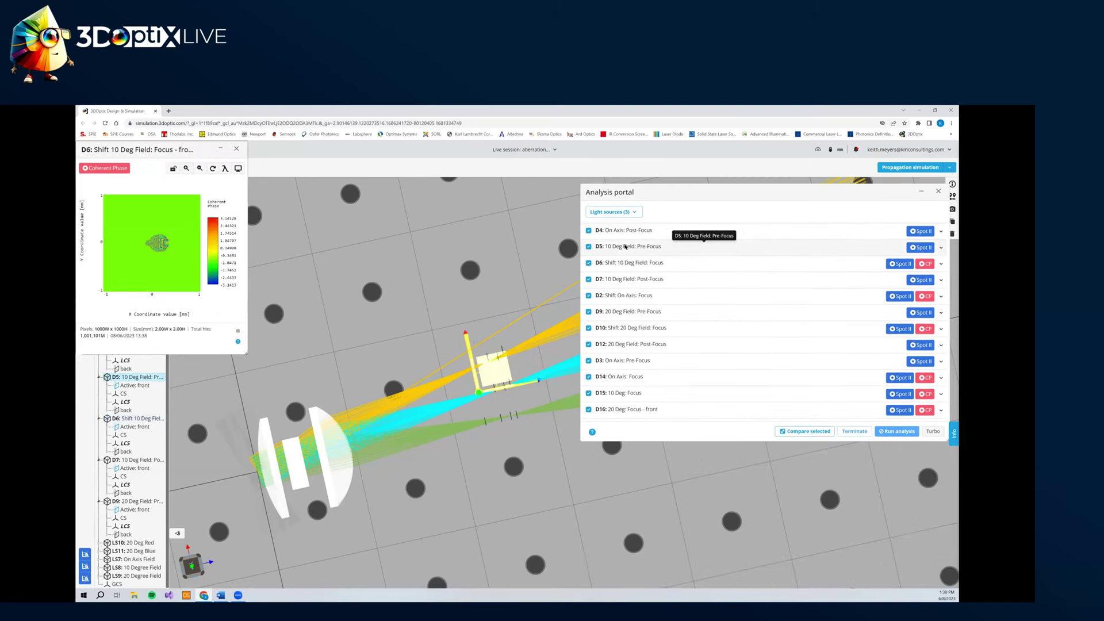
pyautogui.click(631, 296)
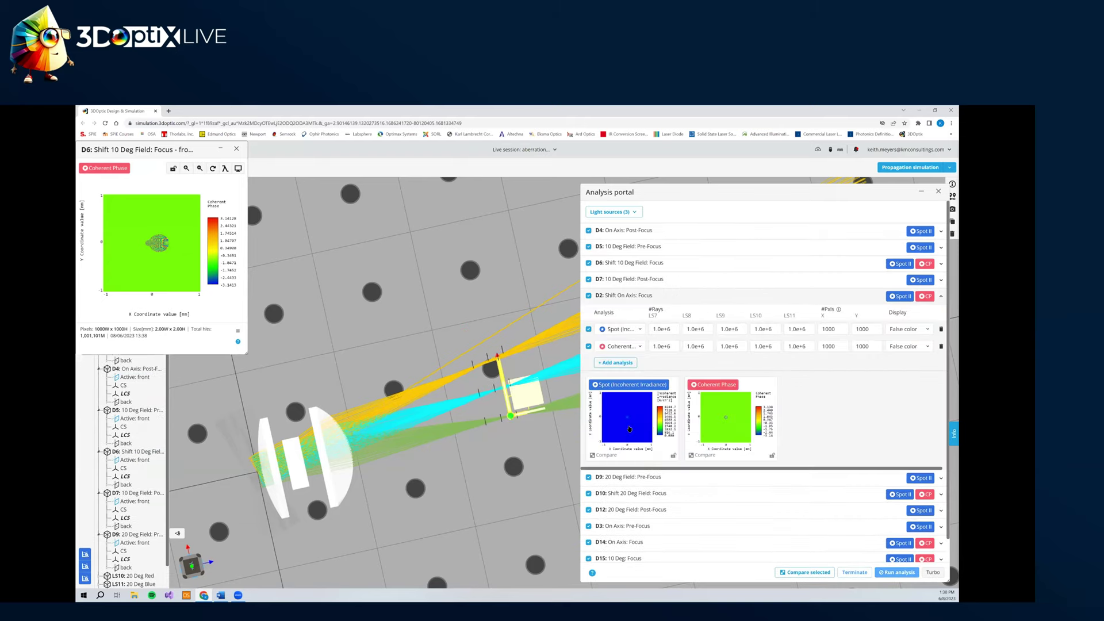
pyautogui.click(736, 424)
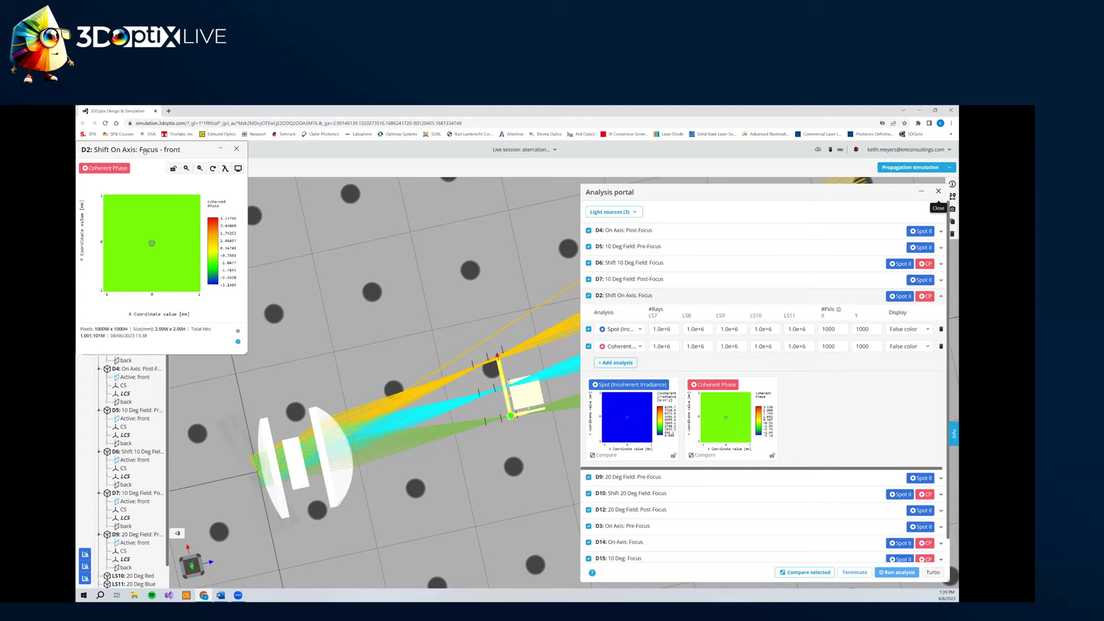
# - Tile the D2 and D6 plot windows side by side with spot above phase, and place the D10 phase plot beside the D6 phase plot
pyautogui.moveTo(145, 151); pyautogui.dragTo(659, 172)
pyautogui.moveTo(614, 284); pyautogui.dragTo(686, 380)
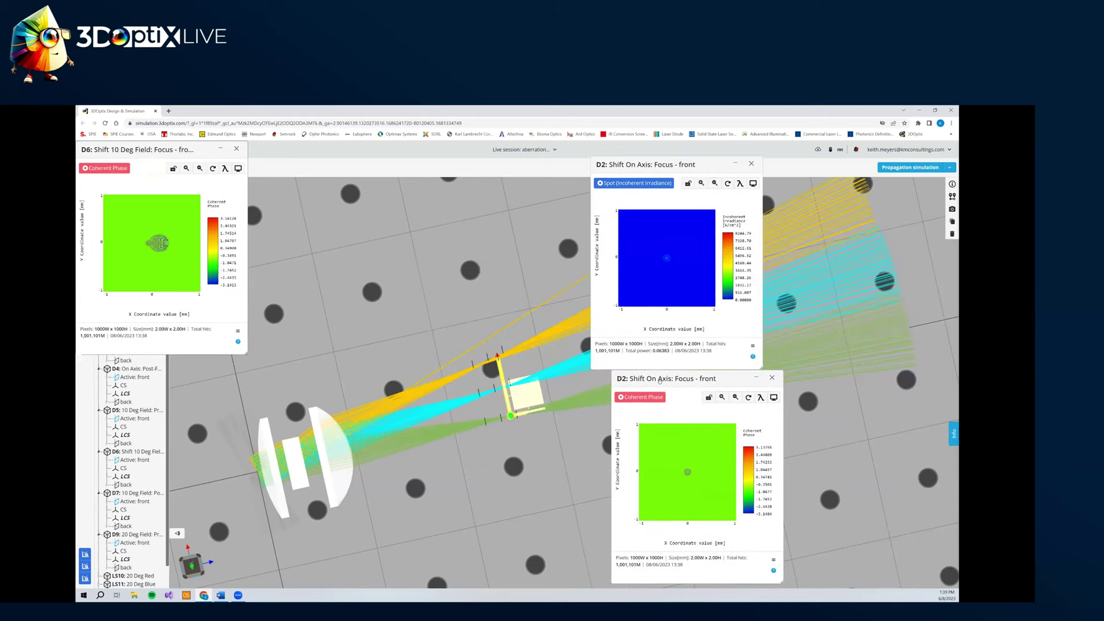
pyautogui.moveTo(143, 150); pyautogui.dragTo(485, 383)
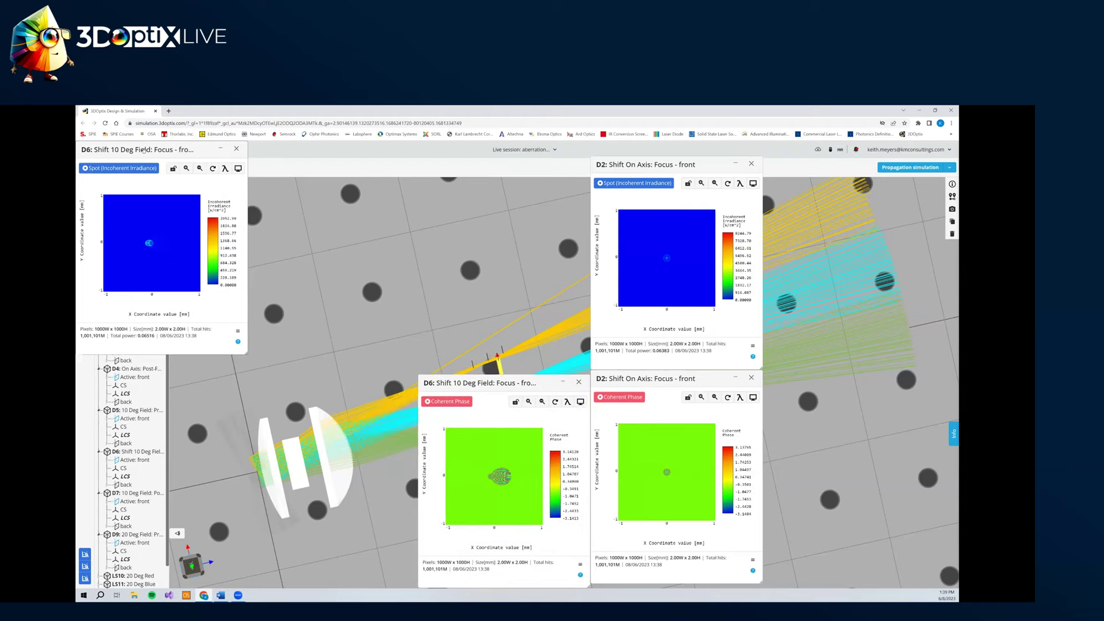
pyautogui.moveTo(143, 149); pyautogui.dragTo(503, 171)
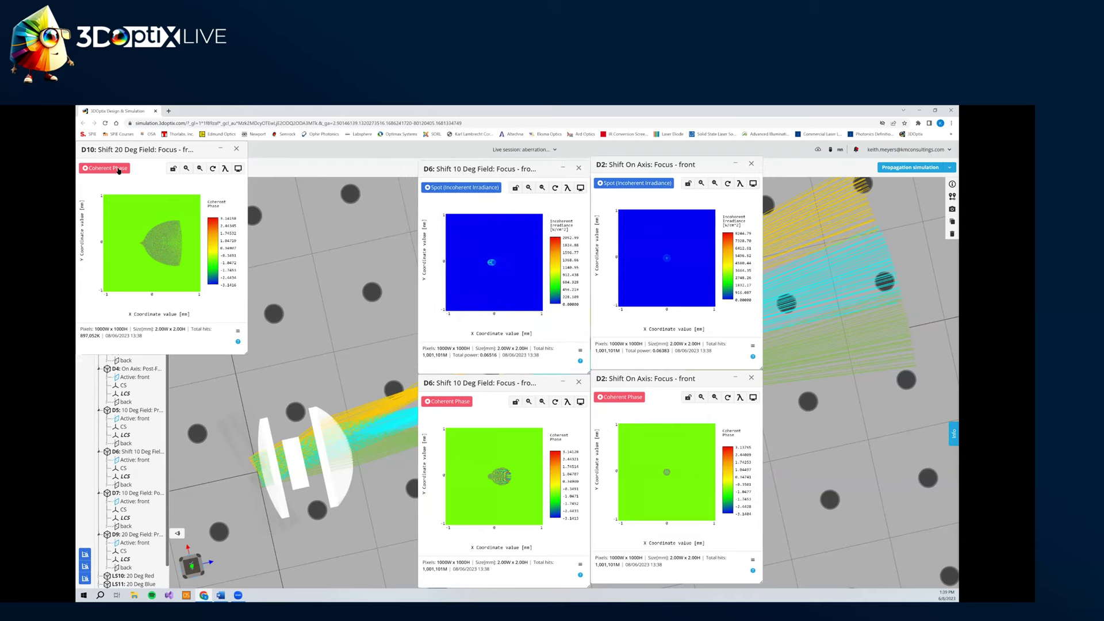
pyautogui.moveTo(149, 150); pyautogui.dragTo(320, 382)
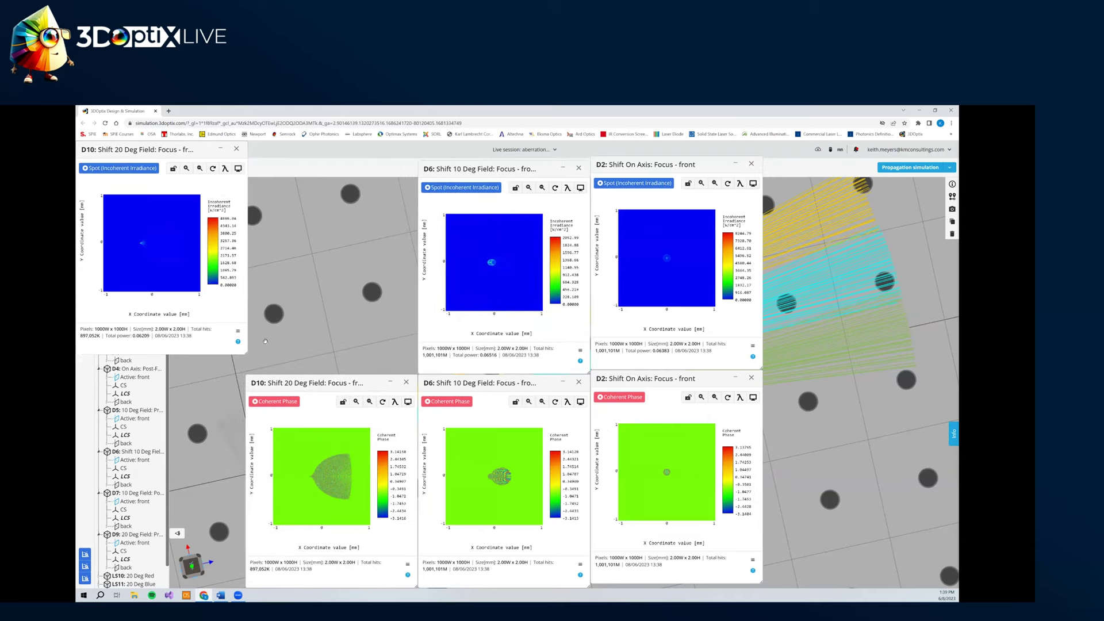
# - Reorder the spot plot windows into one row running D2 on axis, D6 10 degrees, D10 20 degrees
pyautogui.moveTo(149, 149); pyautogui.dragTo(448, 201)
pyautogui.moveTo(644, 164); pyautogui.dragTo(300, 181)
pyautogui.moveTo(465, 169); pyautogui.dragTo(715, 197)
pyautogui.moveTo(450, 216); pyautogui.dragTo(447, 180)
pyautogui.moveTo(628, 193); pyautogui.dragTo(602, 172)
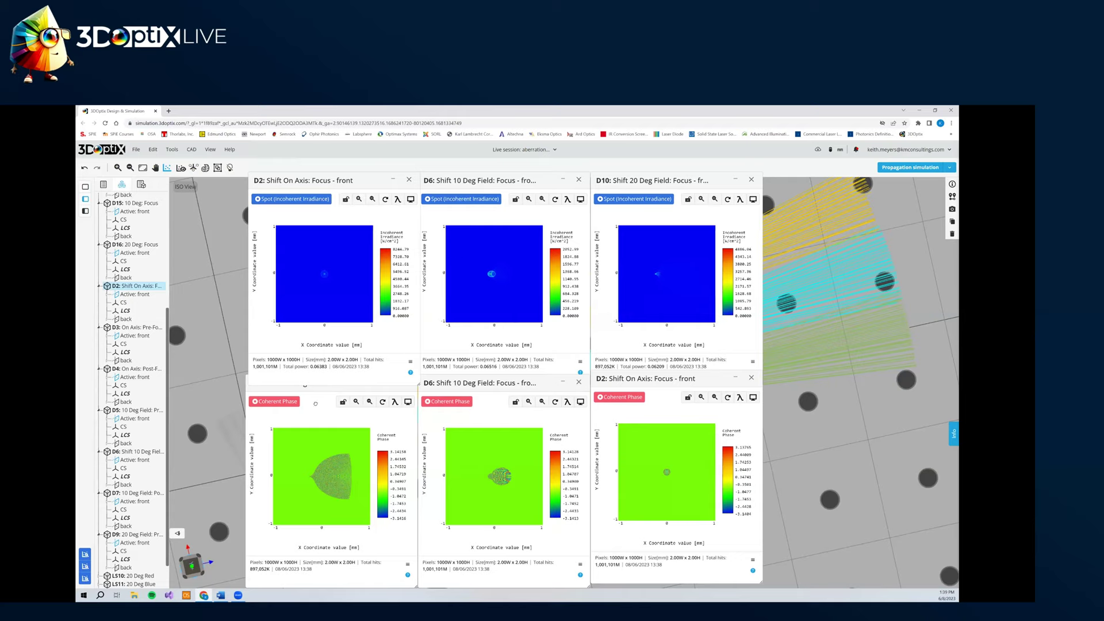
# - Reorder the coherent phase plots as D2, D6, D10, each beneath the spot plot of the same detector
pyautogui.moveTo(315, 392); pyautogui.dragTo(315, 403)
pyautogui.moveTo(665, 380); pyautogui.dragTo(309, 395)
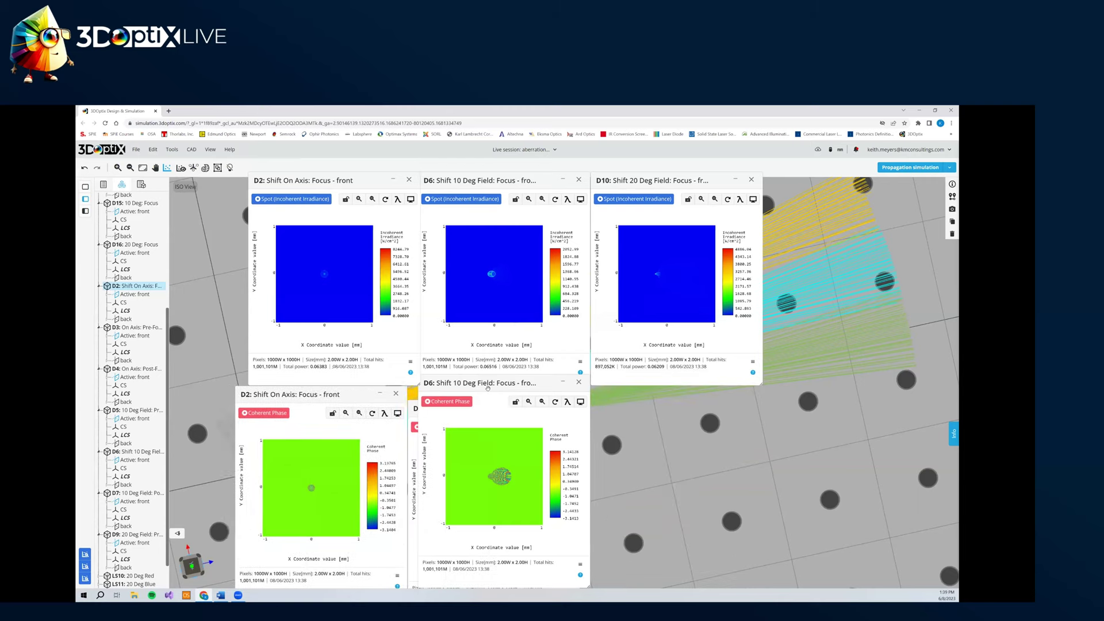
pyautogui.moveTo(492, 389); pyautogui.dragTo(683, 395)
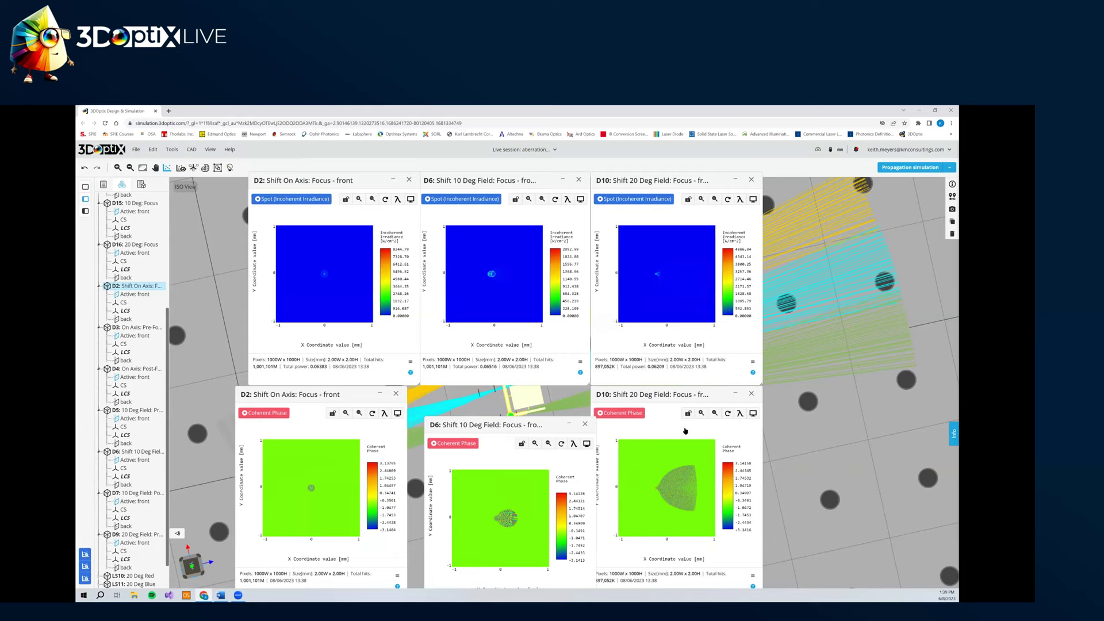
pyautogui.moveTo(578, 435); pyautogui.dragTo(560, 404)
# - Zoom in on the illuminated area of the spot and coherent phase plots for D2, D6 and D10
pyautogui.moveTo(315, 266); pyautogui.dragTo(332, 282)
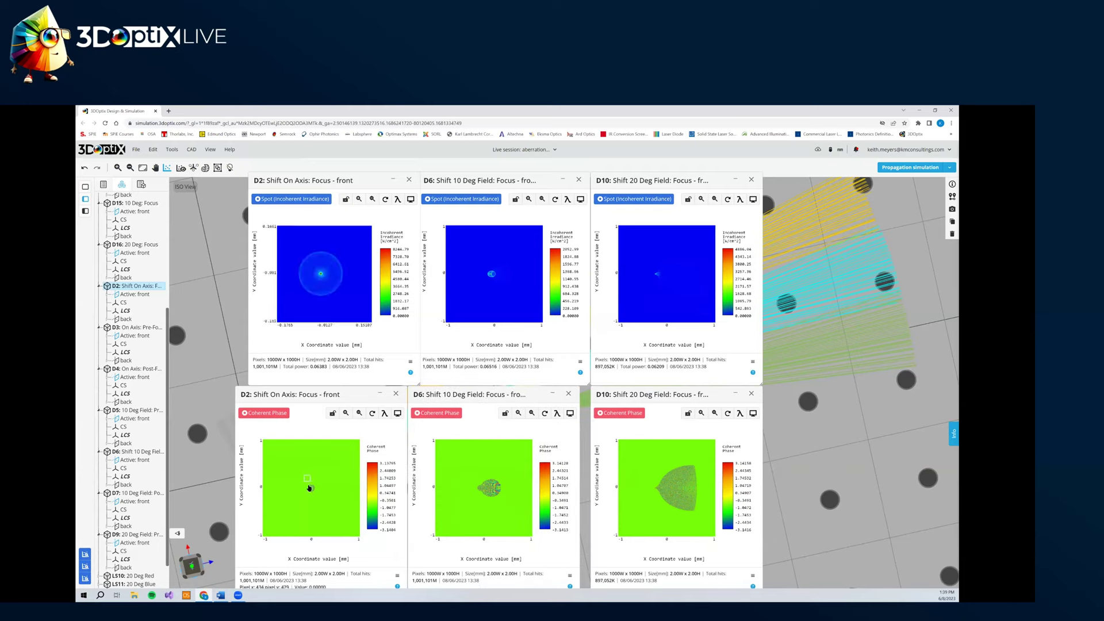
pyautogui.moveTo(303, 481); pyautogui.dragTo(318, 497)
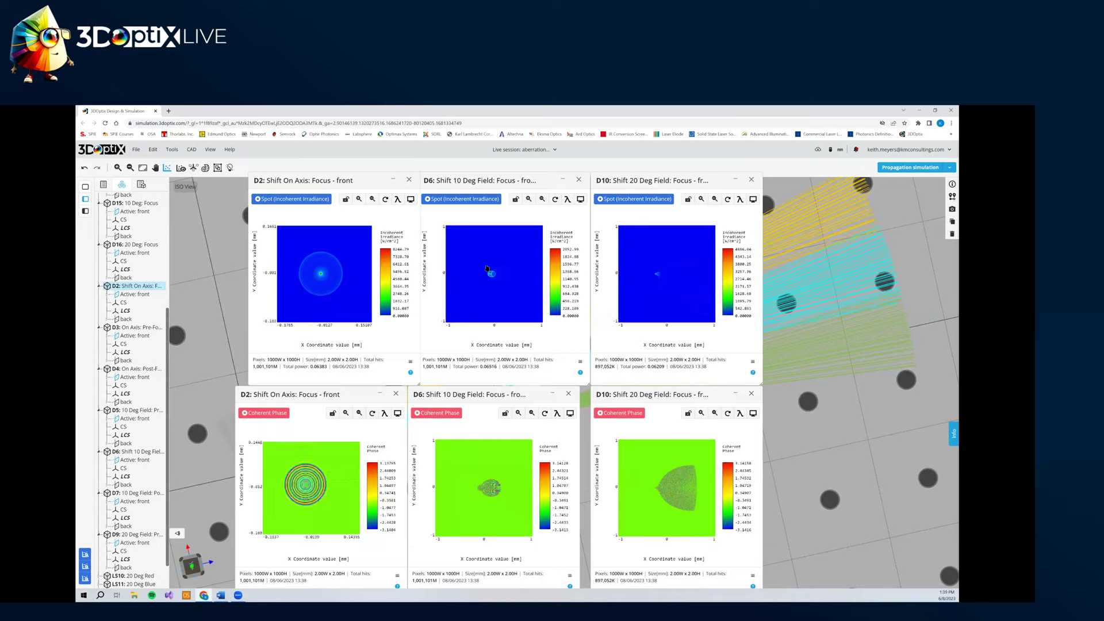
pyautogui.moveTo(491, 273); pyautogui.dragTo(508, 291)
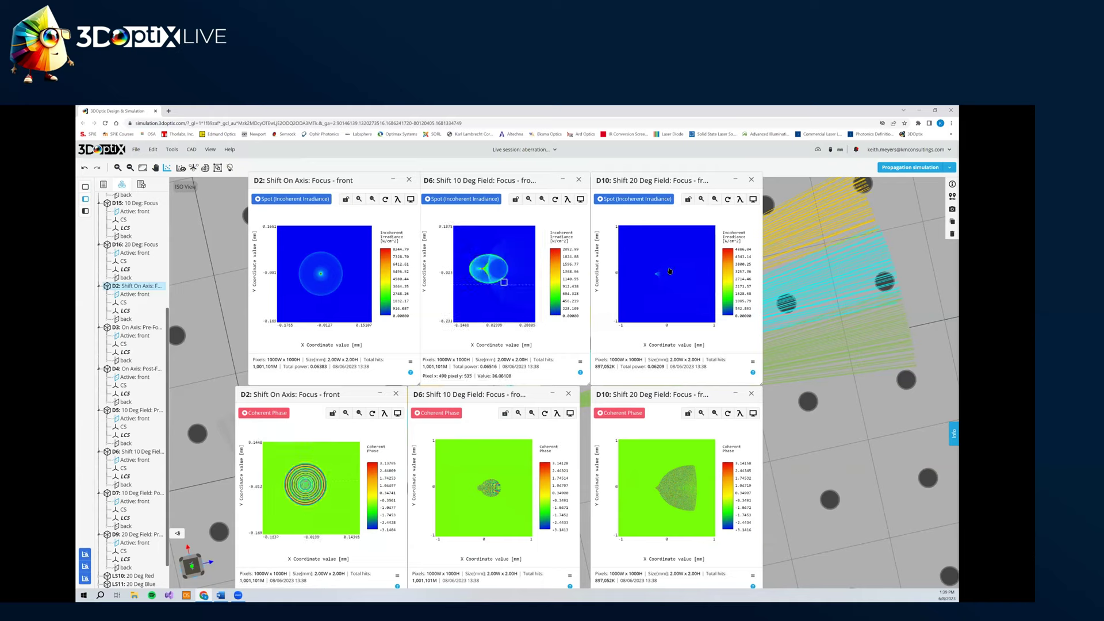
pyautogui.moveTo(659, 262); pyautogui.dragTo(687, 288)
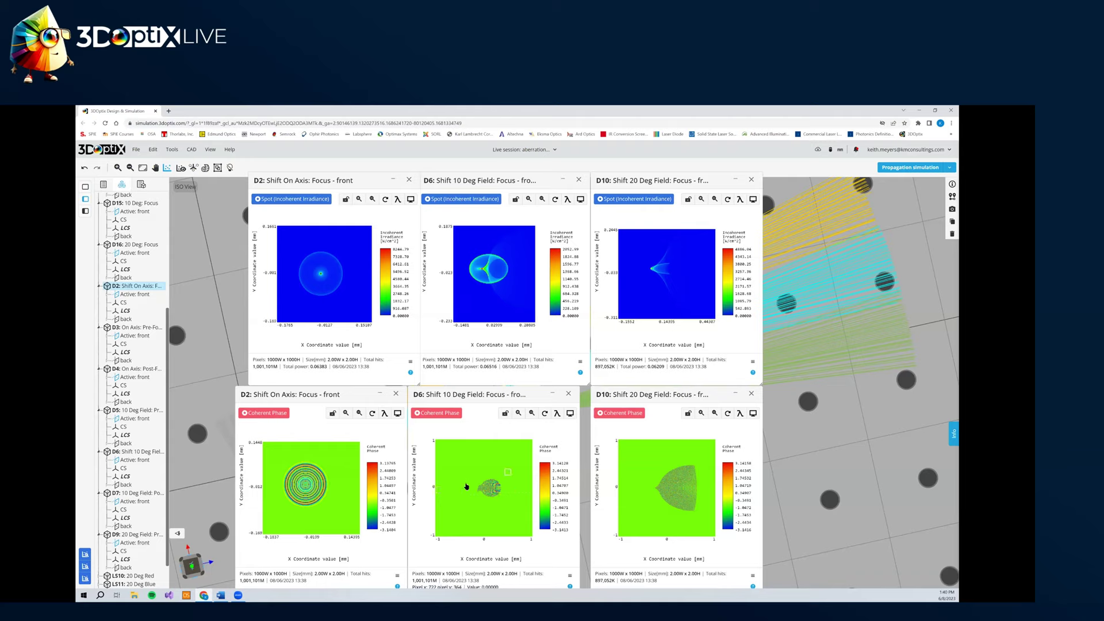
pyautogui.moveTo(508, 471); pyautogui.dragTo(459, 509)
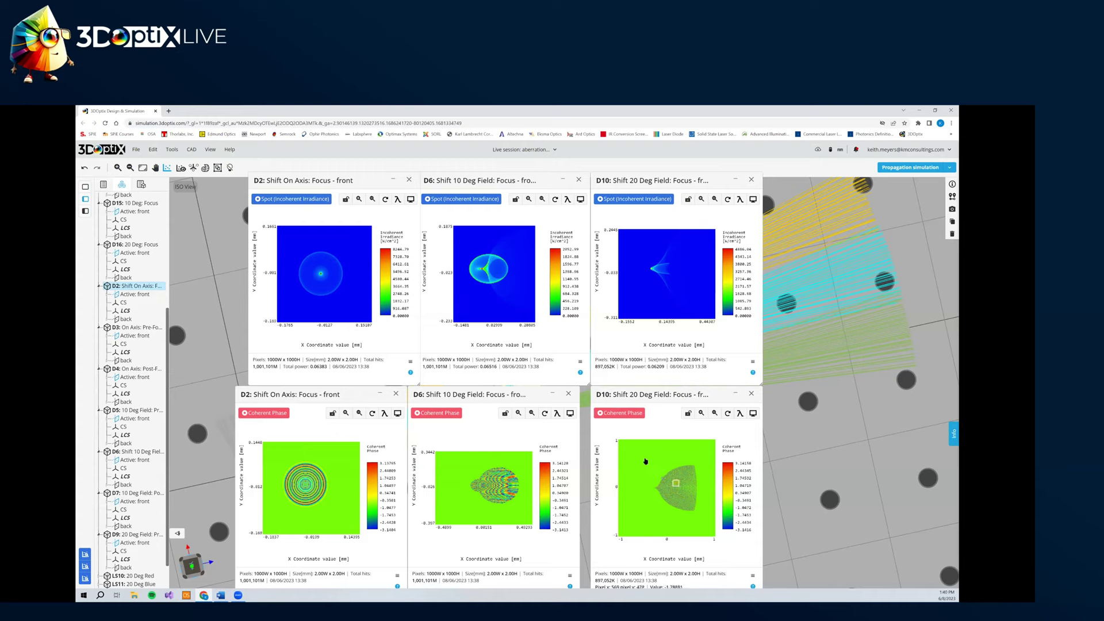
pyautogui.moveTo(644, 456); pyautogui.dragTo(711, 521)
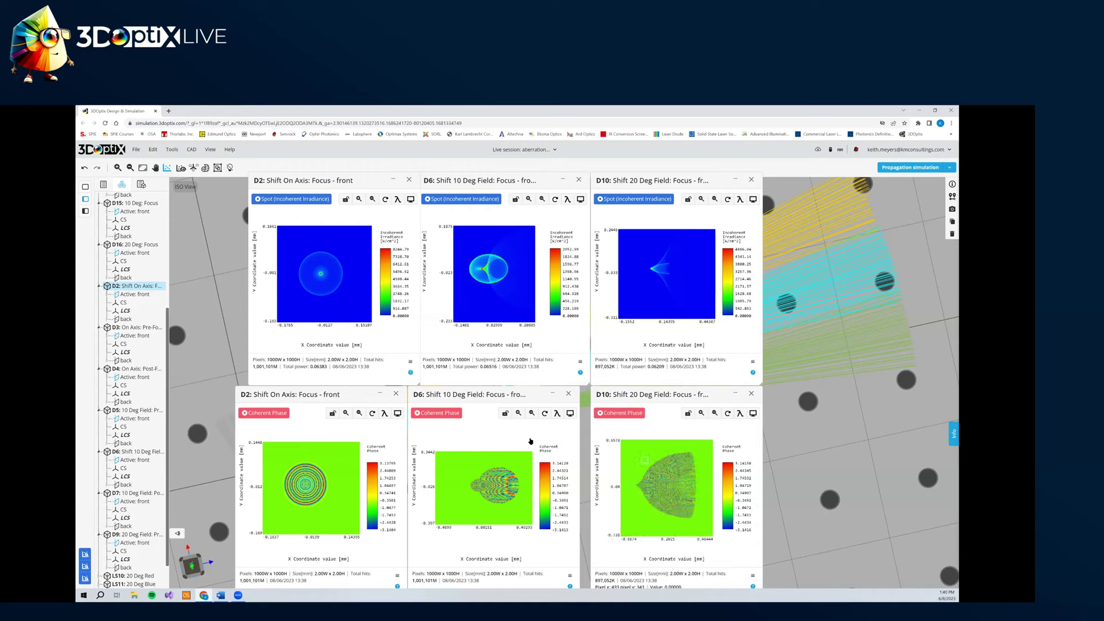
# - Close the three coherent phase plots and place the minimized pre-shift D14, D15 and D16 spot plots beneath the matching shifted ones
pyautogui.click(396, 393)
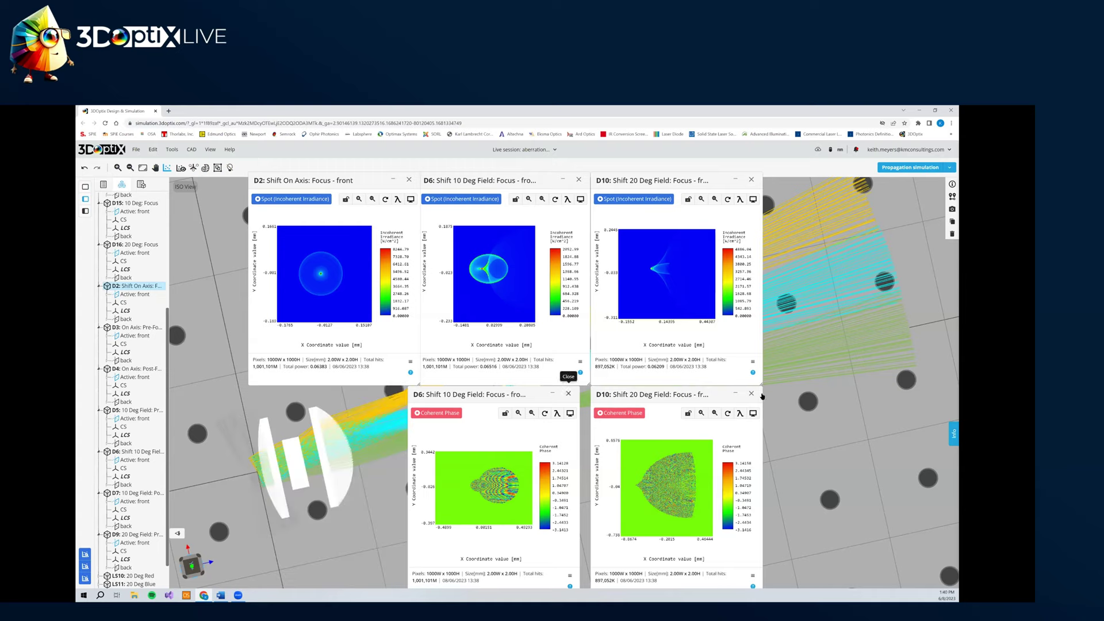
pyautogui.click(568, 393)
pyautogui.click(751, 393)
pyautogui.click(85, 553)
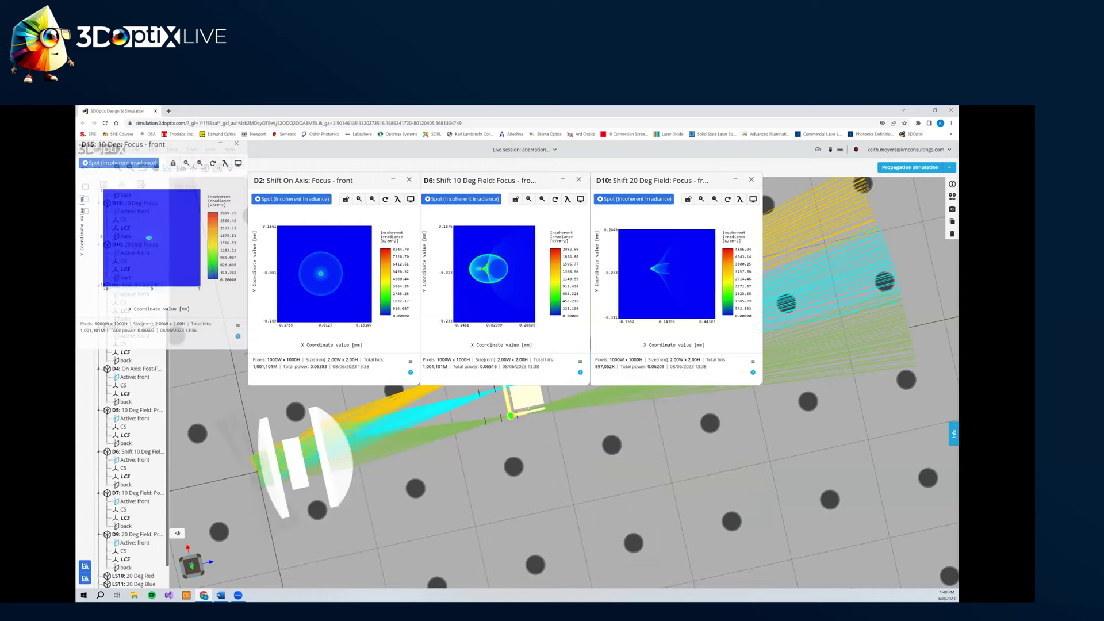
pyautogui.moveTo(137, 149); pyautogui.dragTo(480, 410)
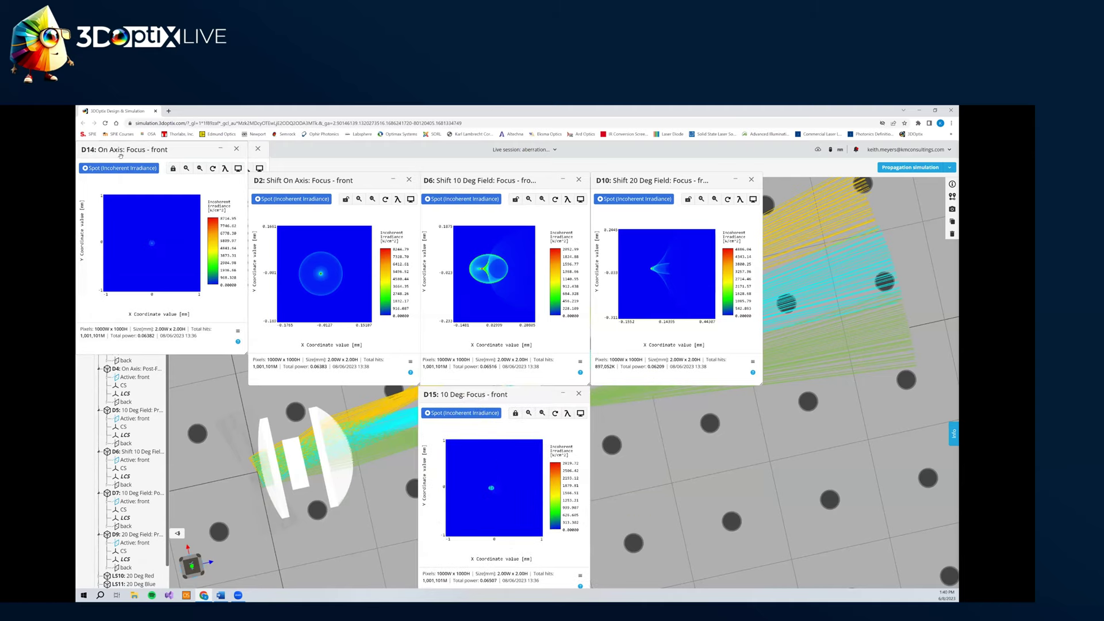
pyautogui.moveTo(132, 149); pyautogui.dragTo(302, 396)
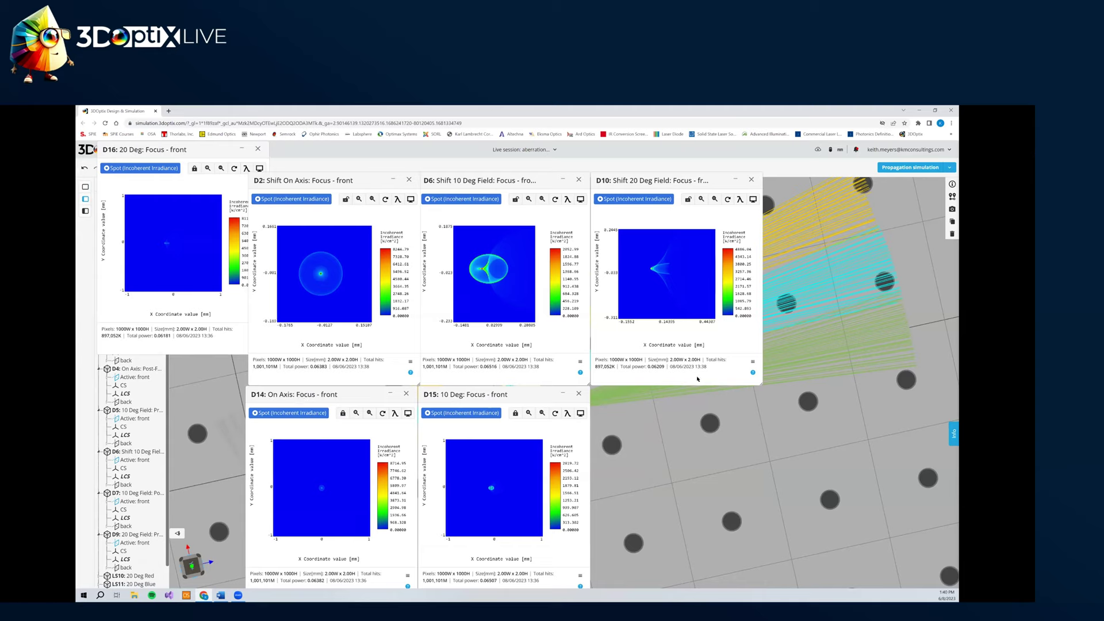
pyautogui.moveTo(698, 379)
pyautogui.mouseDown()
pyautogui.moveTo(719, 382)
pyautogui.moveTo(690, 396)
pyautogui.mouseUp()
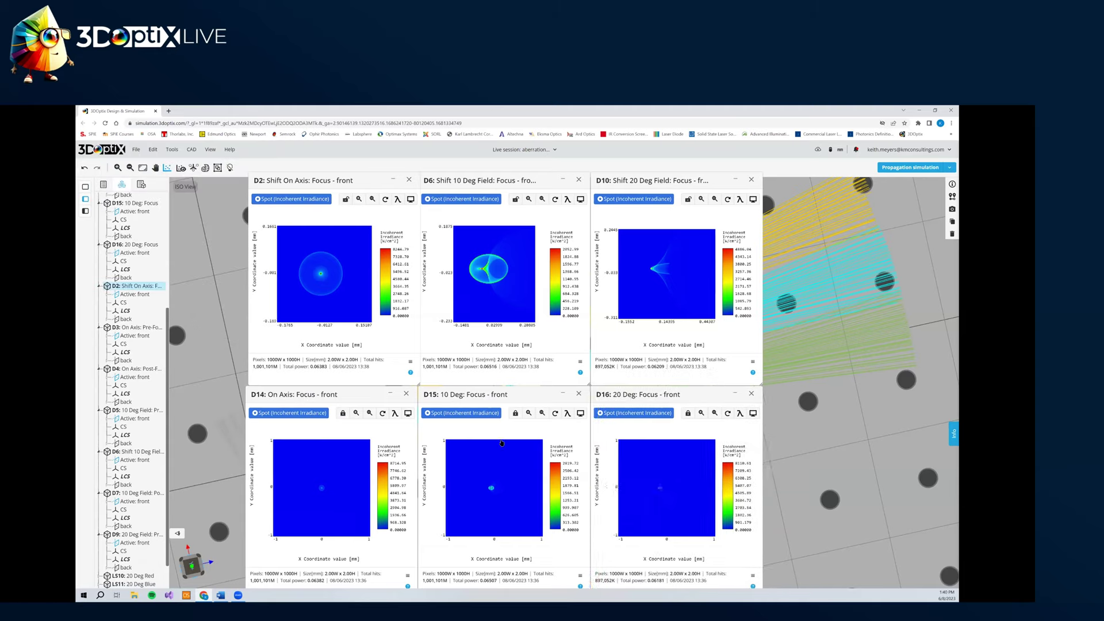
# - Zoom in on the focused spots in the pre-shift D14, D15 and D16 plots to compare them with the shifted-lens spots
pyautogui.moveTo(309, 482); pyautogui.dragTo(329, 495)
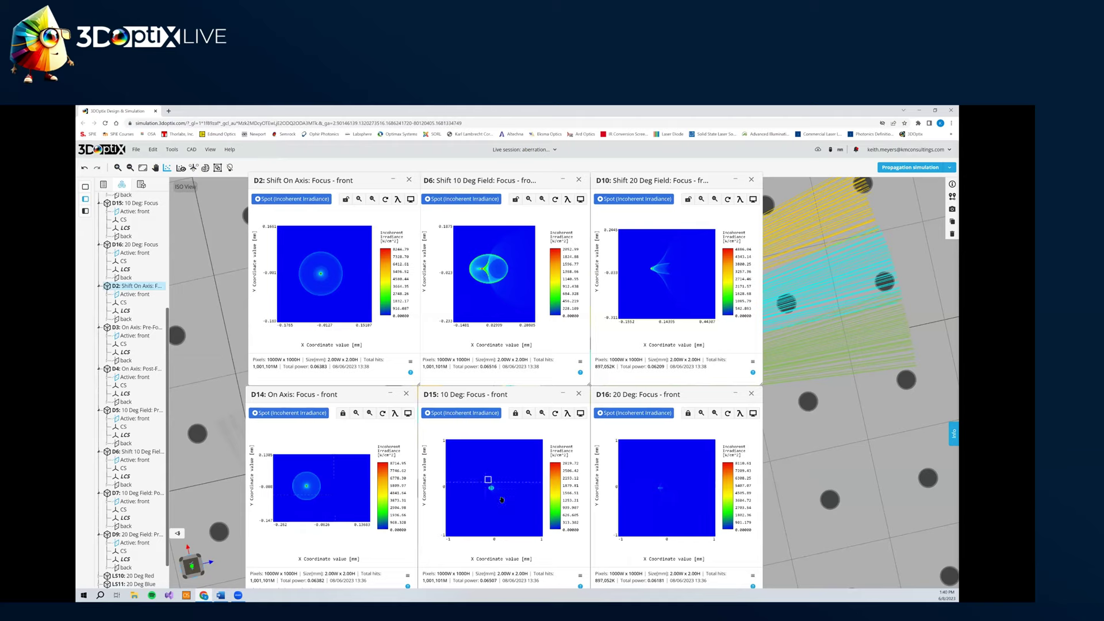
pyautogui.moveTo(489, 481); pyautogui.dragTo(504, 498)
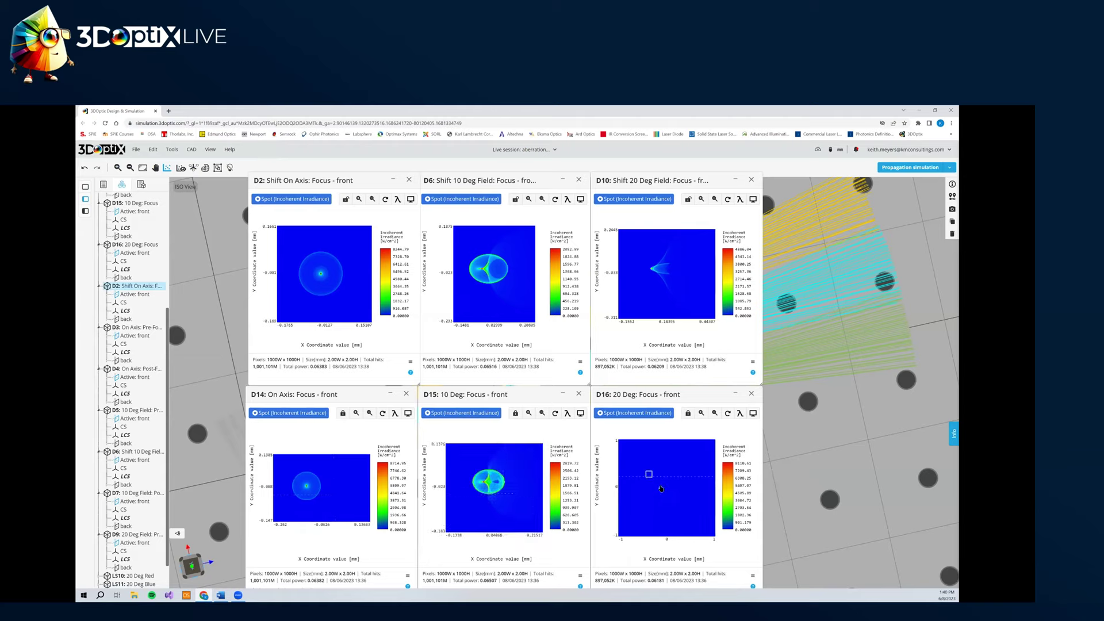
pyautogui.moveTo(649, 476)
pyautogui.mouseDown()
pyautogui.moveTo(671, 493)
pyautogui.moveTo(667, 511)
pyautogui.mouseUp()
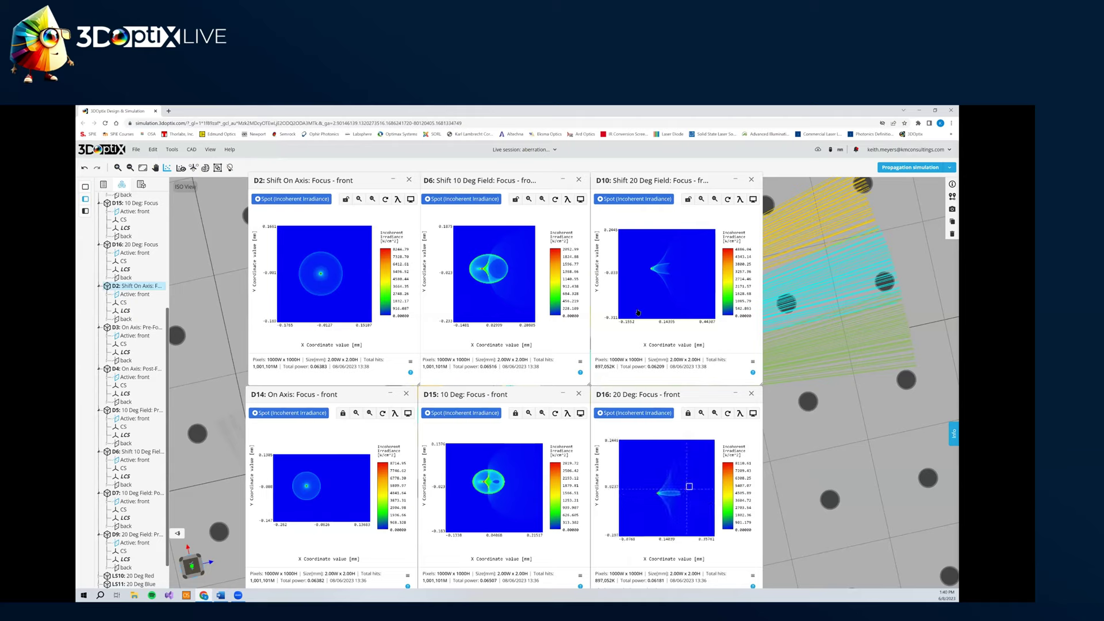
# - Close both on-axis spot plots, D2 and D14, and zoom in closer on the shifted 10-degree and 20-degree spots in D6 and D10
pyautogui.click(409, 180)
pyautogui.click(406, 393)
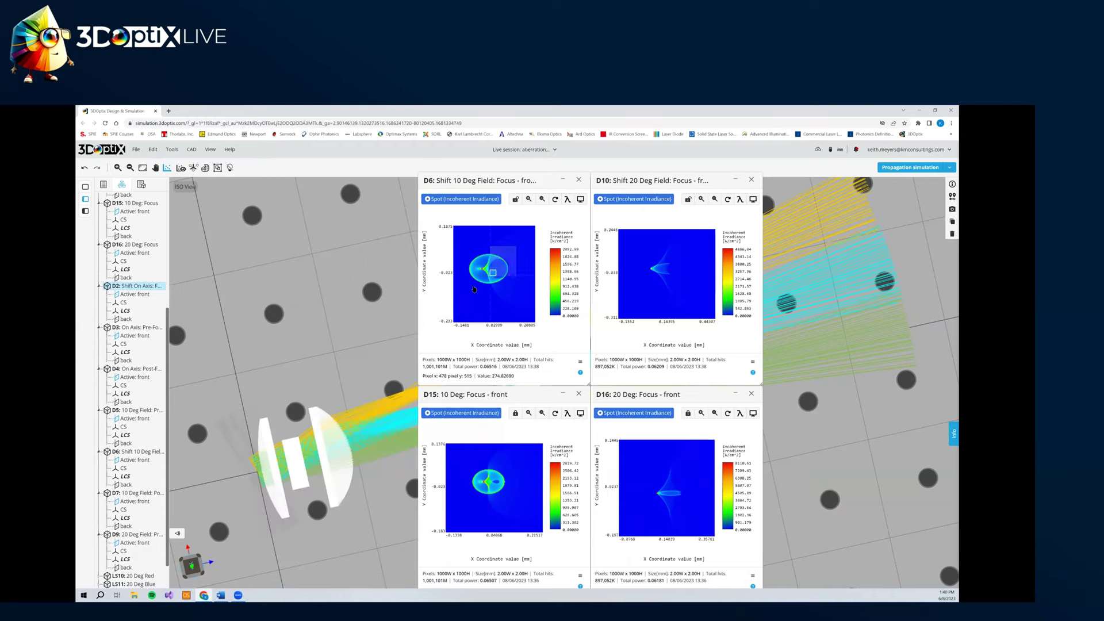
pyautogui.moveTo(462, 295); pyautogui.dragTo(465, 294)
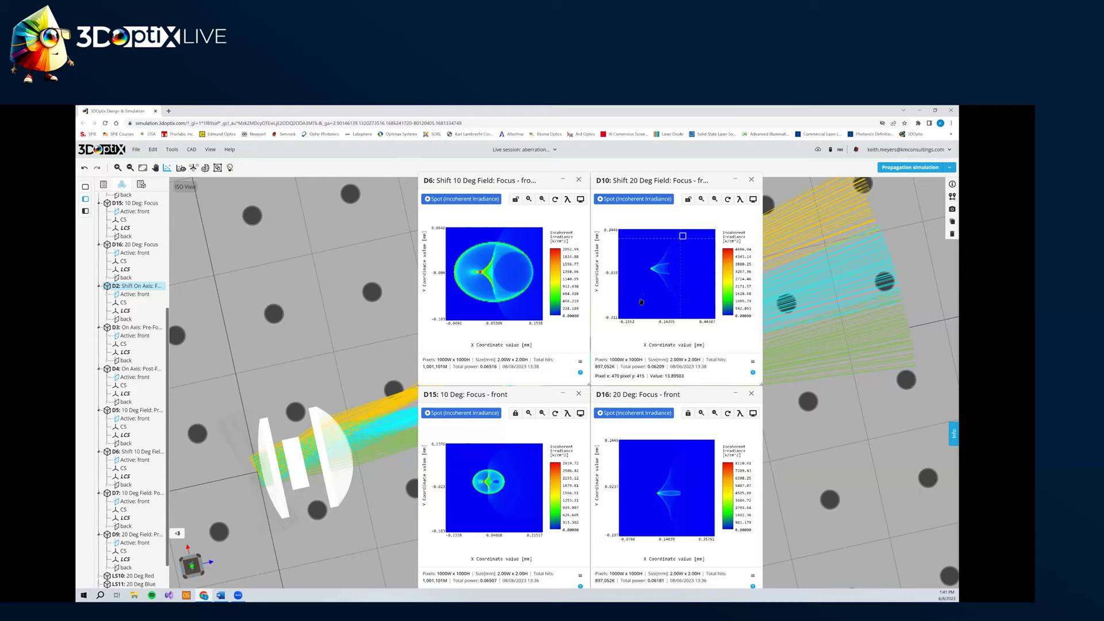
pyautogui.moveTo(680, 238); pyautogui.dragTo(641, 301)
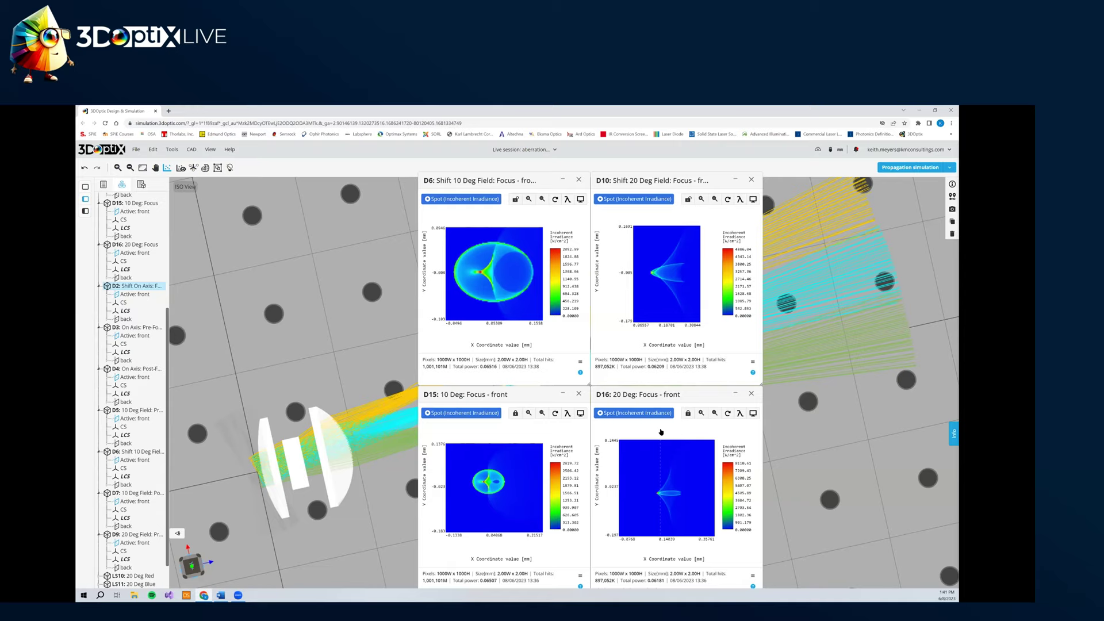
# - Close the remaining D15, D16, D6 and D10 spot plots for the 10-degree and 20-degree fields
pyautogui.click(579, 394)
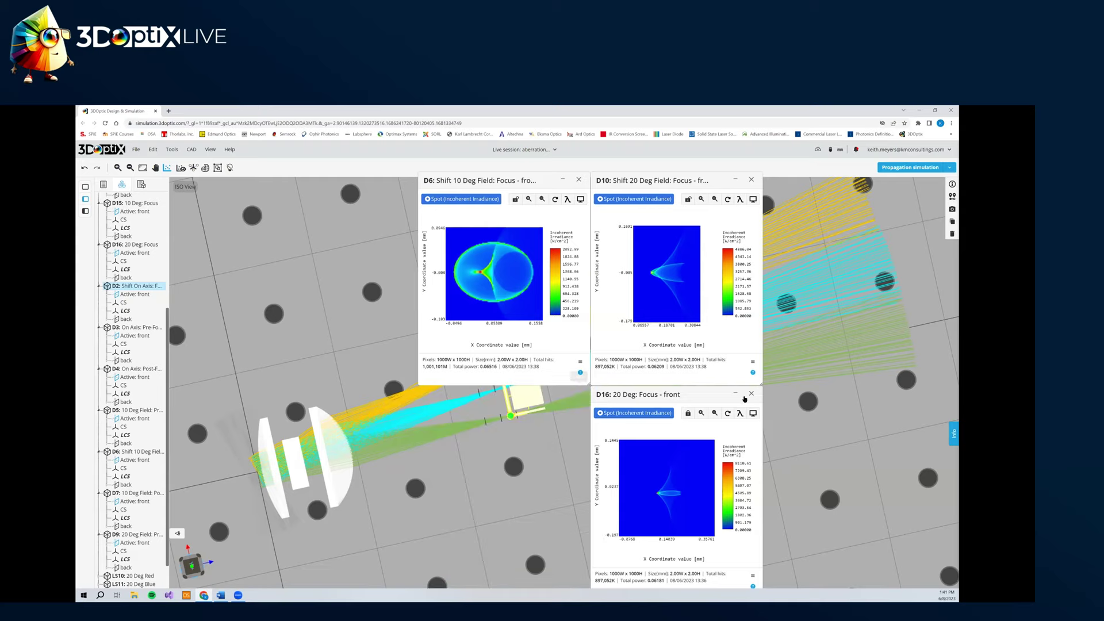
pyautogui.click(751, 394)
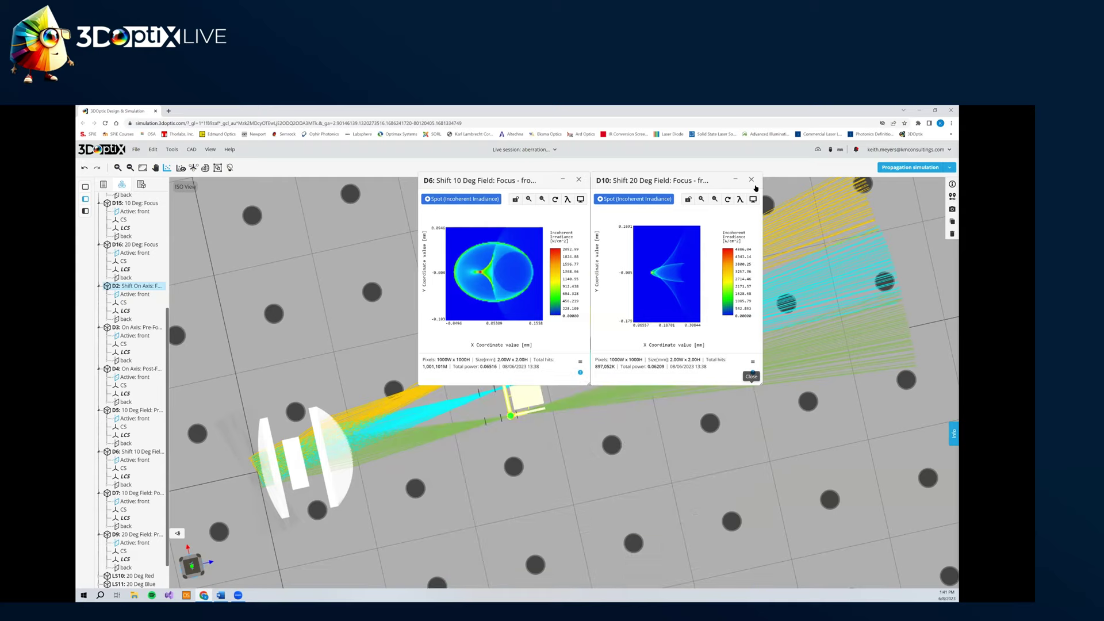
pyautogui.click(578, 180)
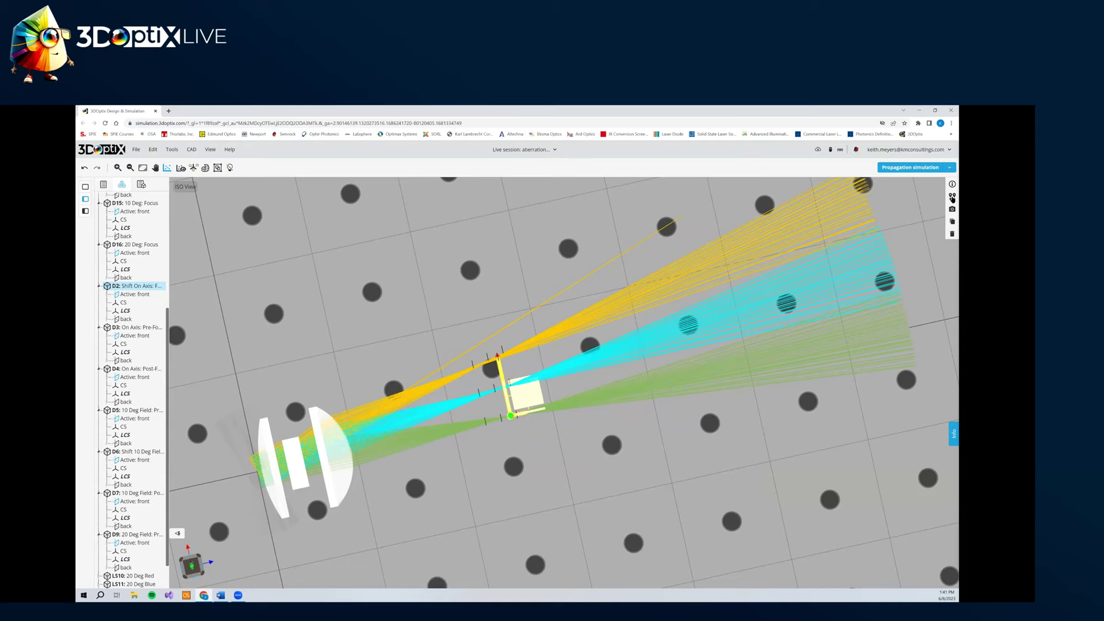
# - Move the LA4052 lens nearest the detectors to Z 21 mm and rerun the propagation simulation
pyautogui.click(335, 443)
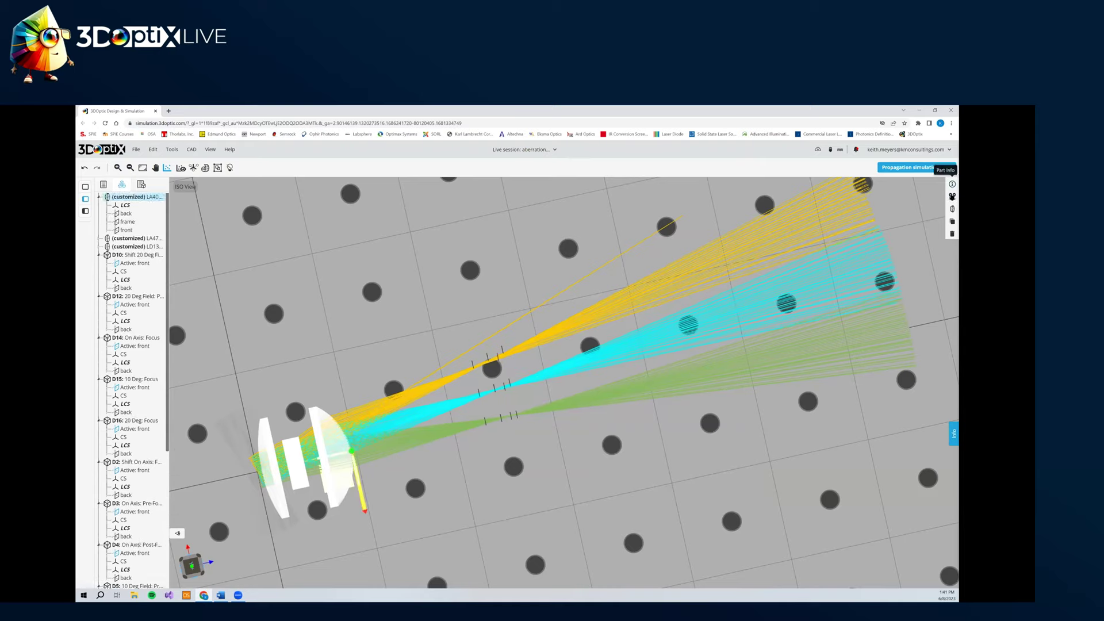
pyautogui.click(952, 184)
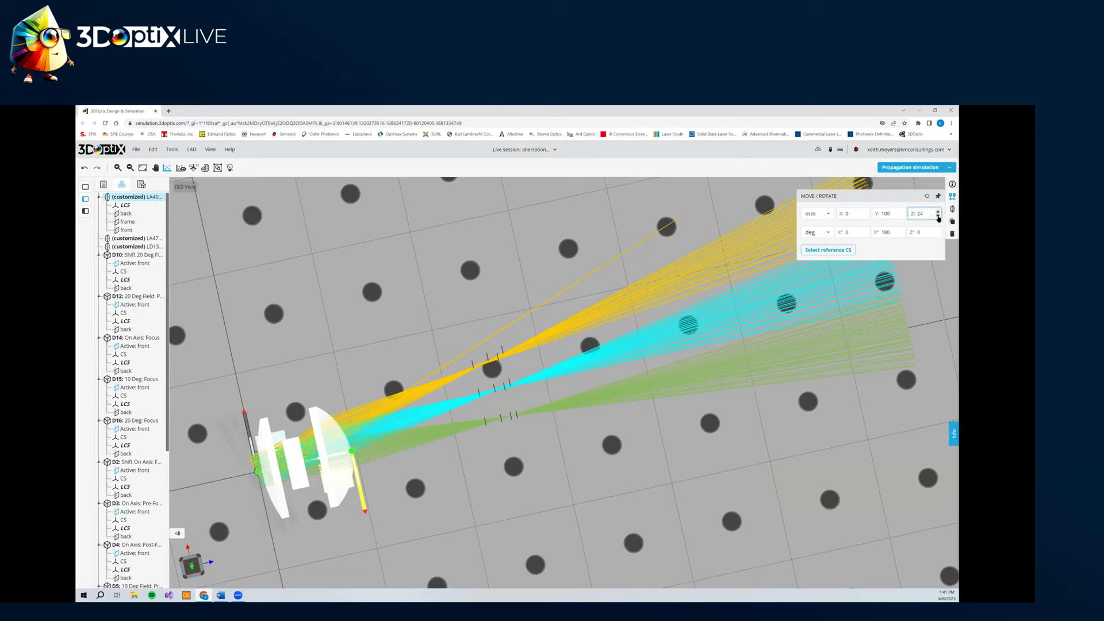
pyautogui.click(938, 215)
pyautogui.click(938, 218)
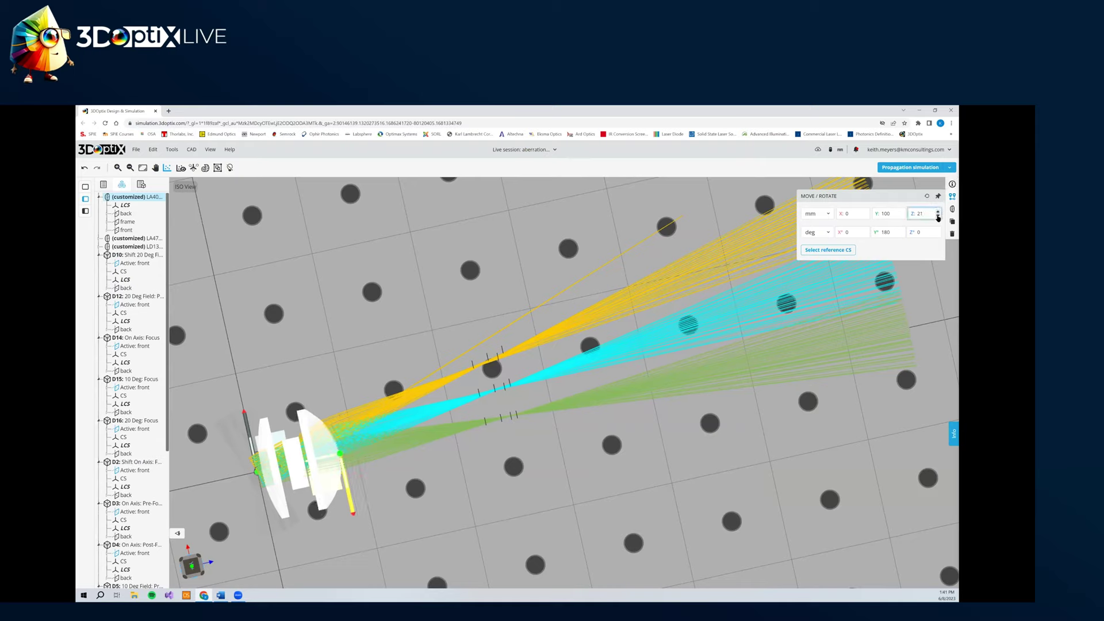
pyautogui.click(536, 236)
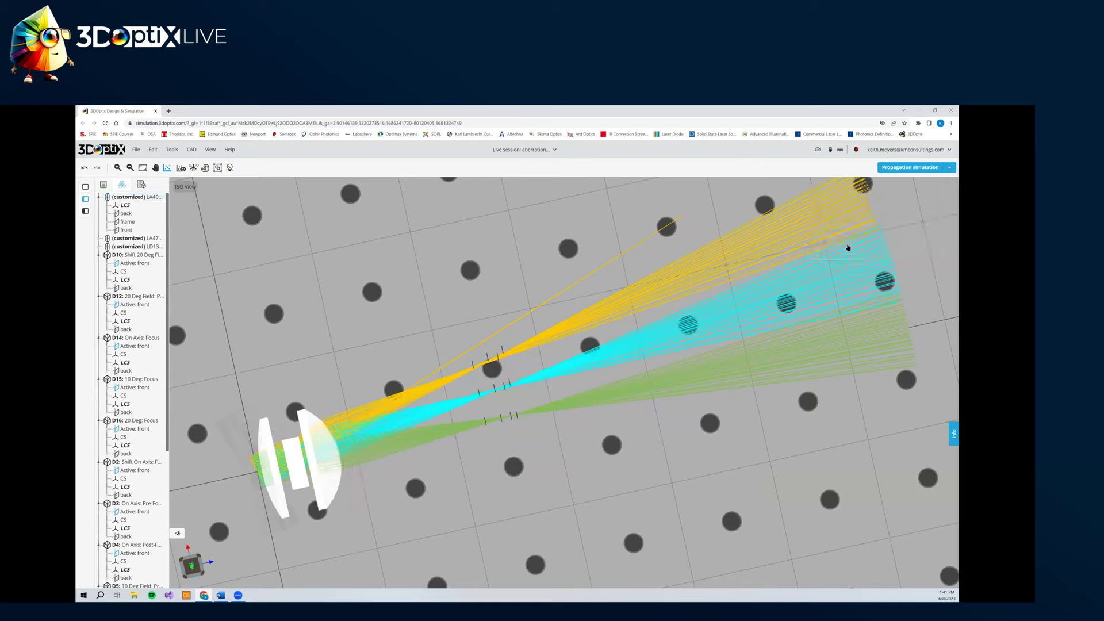
pyautogui.click(899, 169)
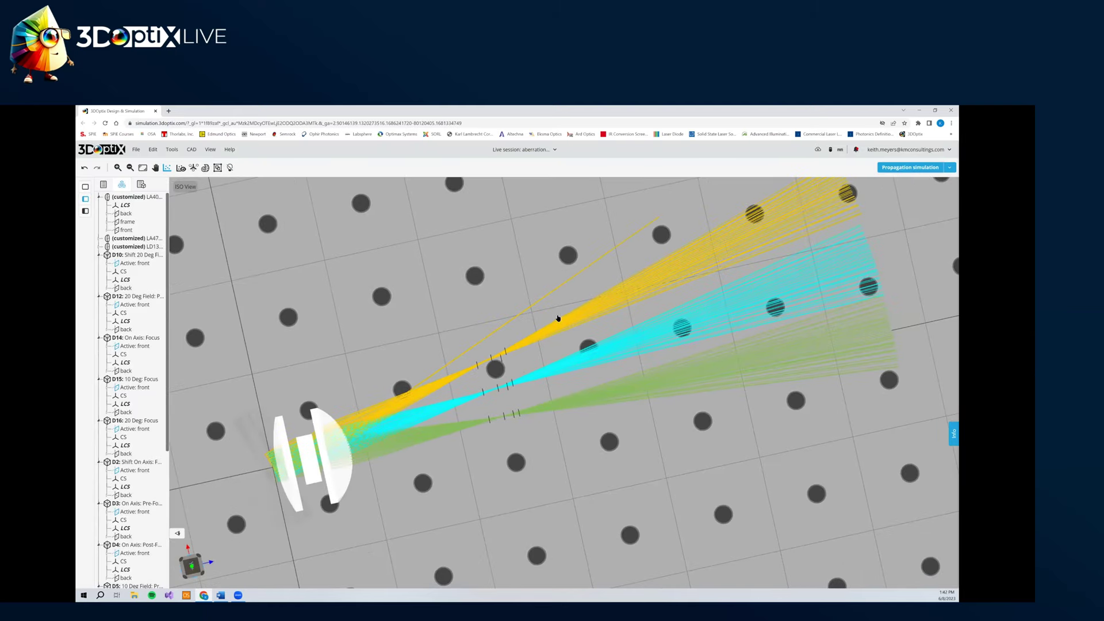
# - Open the optical settings of the LA4052 plano-convex lens and go to its front surface
pyautogui.scroll(4, 557, 318)
pyautogui.scroll(-1, 504, 321)
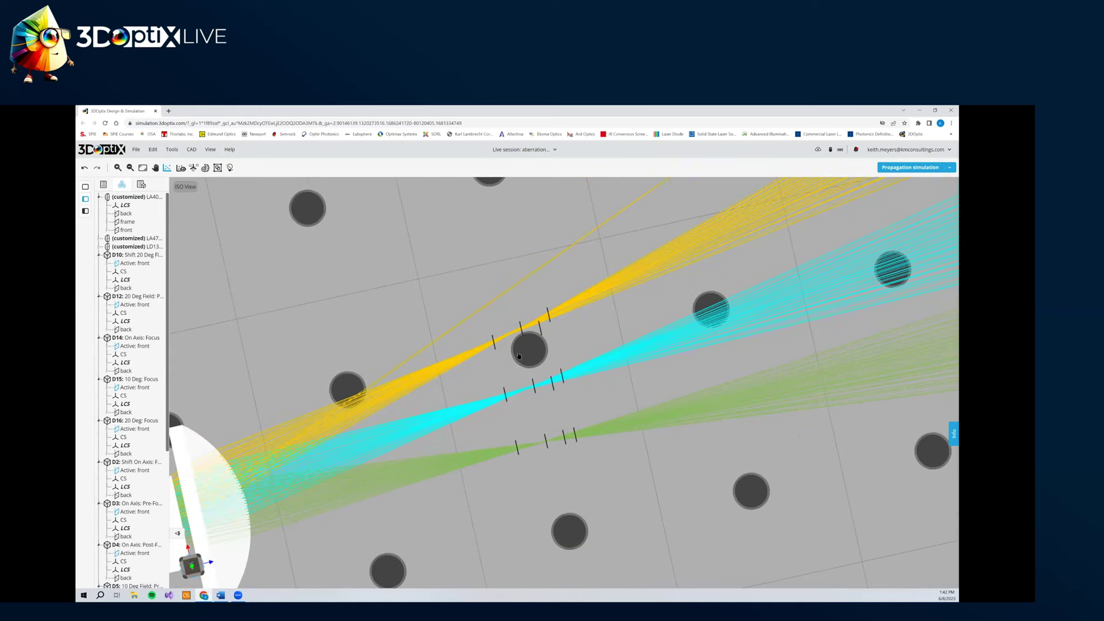
pyautogui.scroll(-3, 598, 364)
pyautogui.scroll(-1, 532, 351)
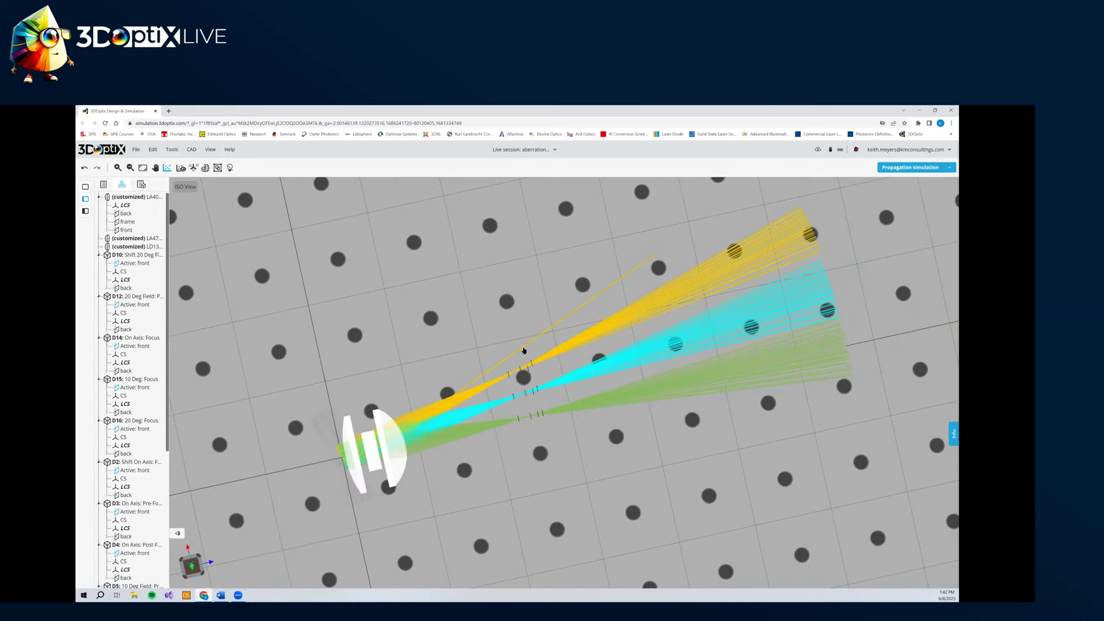
pyautogui.moveTo(526, 365); pyautogui.dragTo(480, 344)
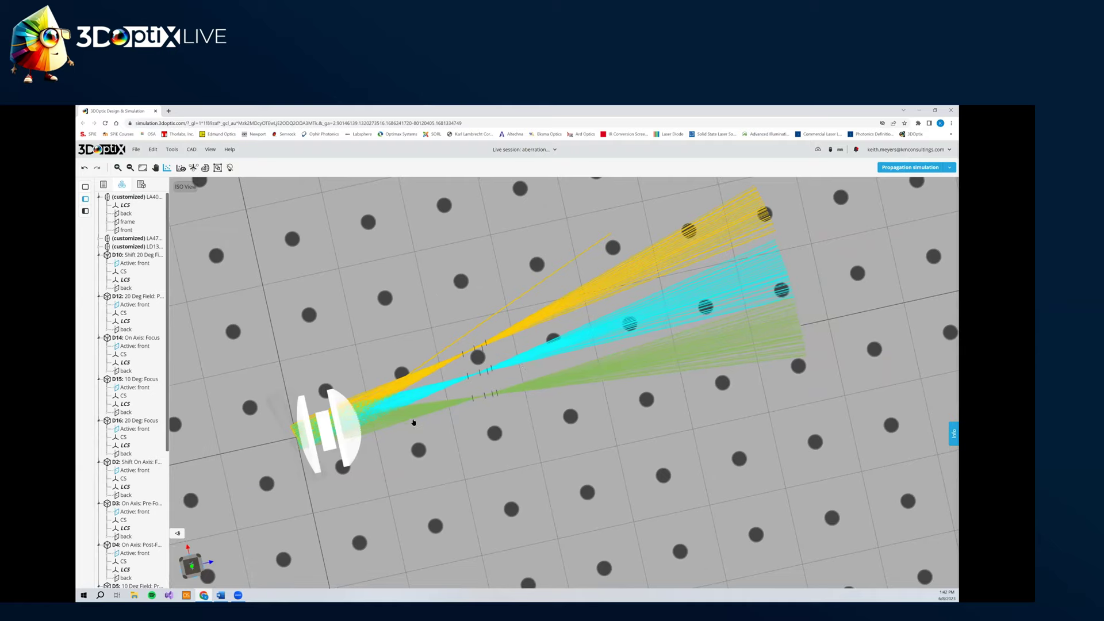
pyautogui.click(345, 417)
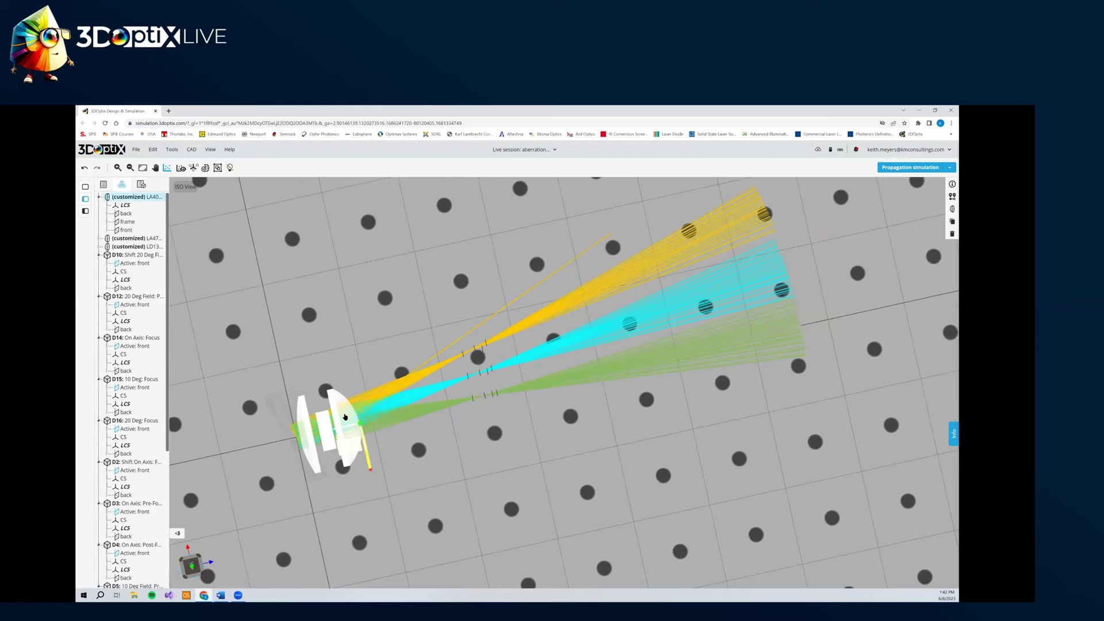
pyautogui.rightClick(134, 199)
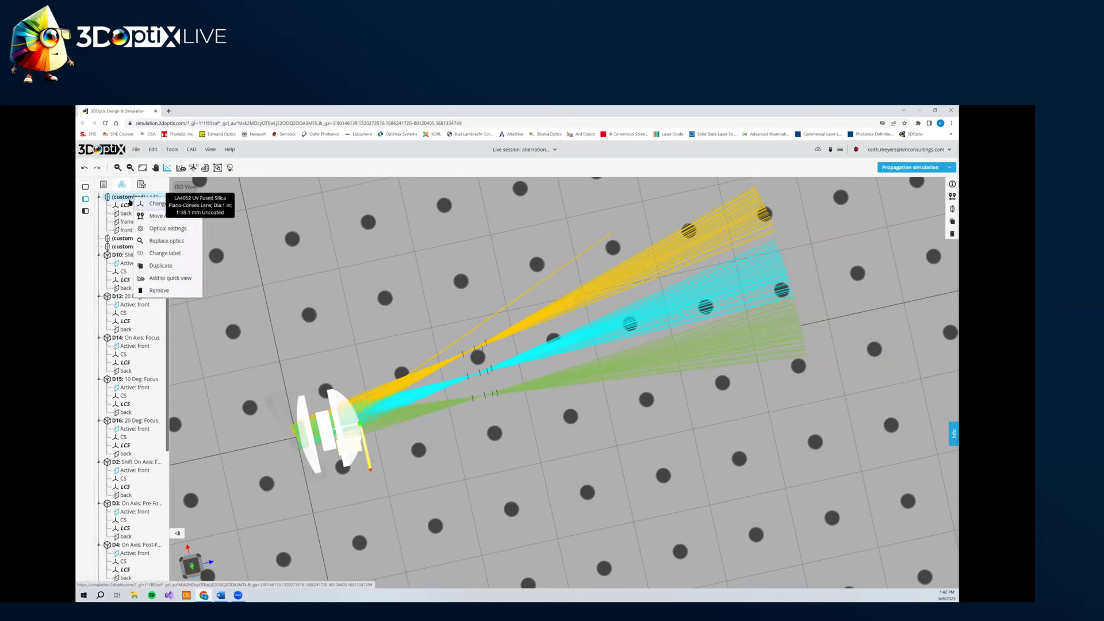
pyautogui.click(135, 199)
pyautogui.rightClick(134, 199)
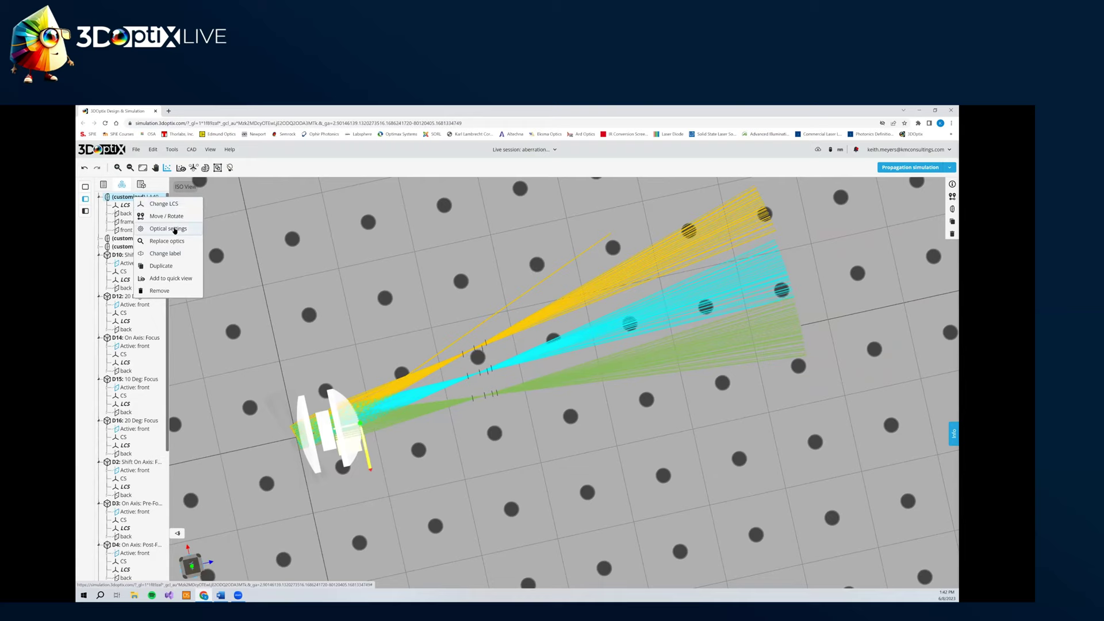
pyautogui.click(170, 229)
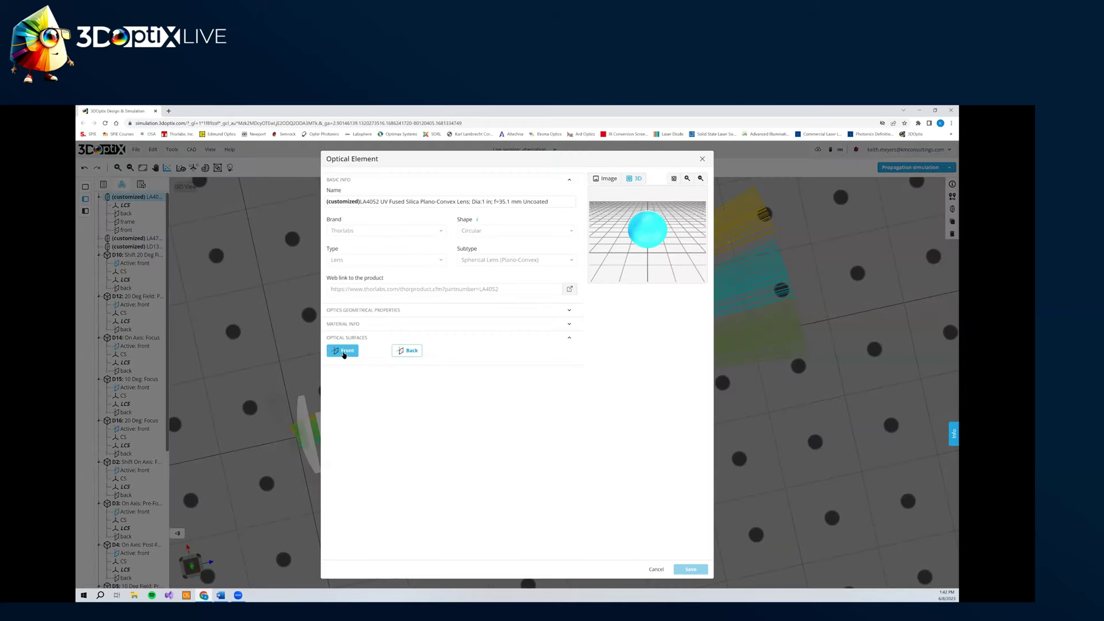
pyautogui.click(344, 352)
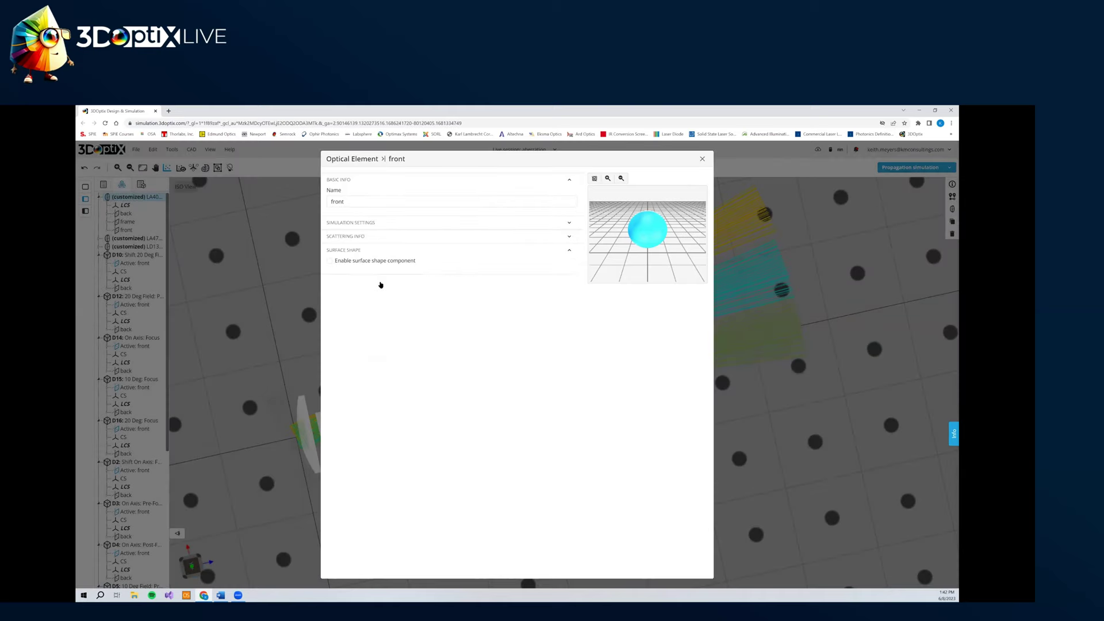
# - Enable a Zernike Fringe sag surface shape with 4 terms on the front surface, set term 3 to 0.1 mm, and close the settings
pyautogui.click(332, 261)
pyautogui.click(357, 289)
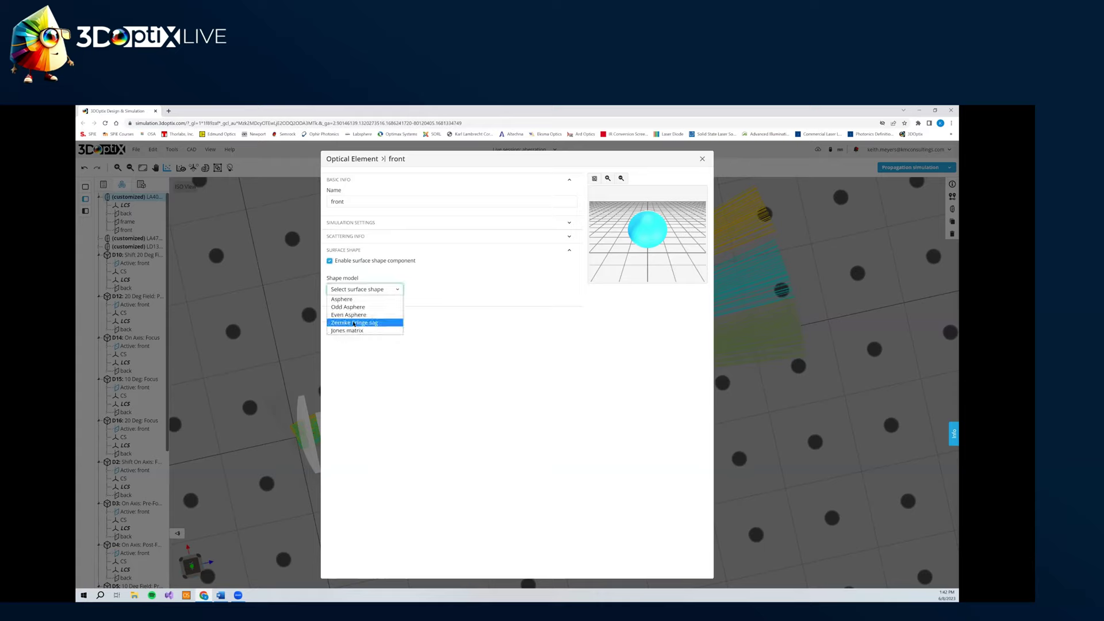
pyautogui.click(354, 323)
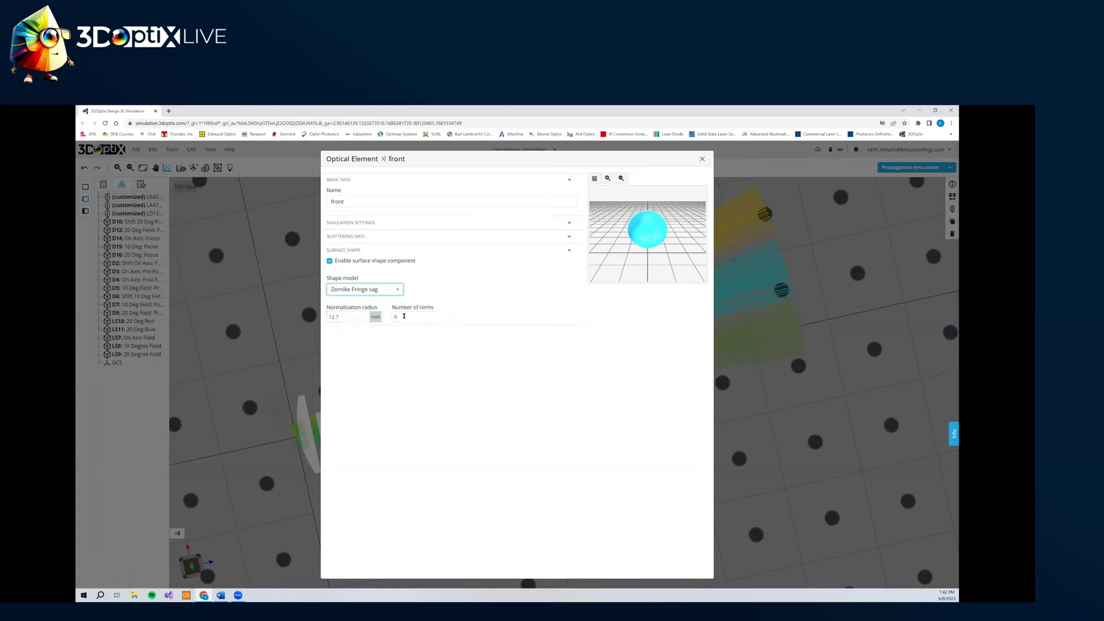
pyautogui.click(403, 316)
pyautogui.hotkey('alt', 'Tab')
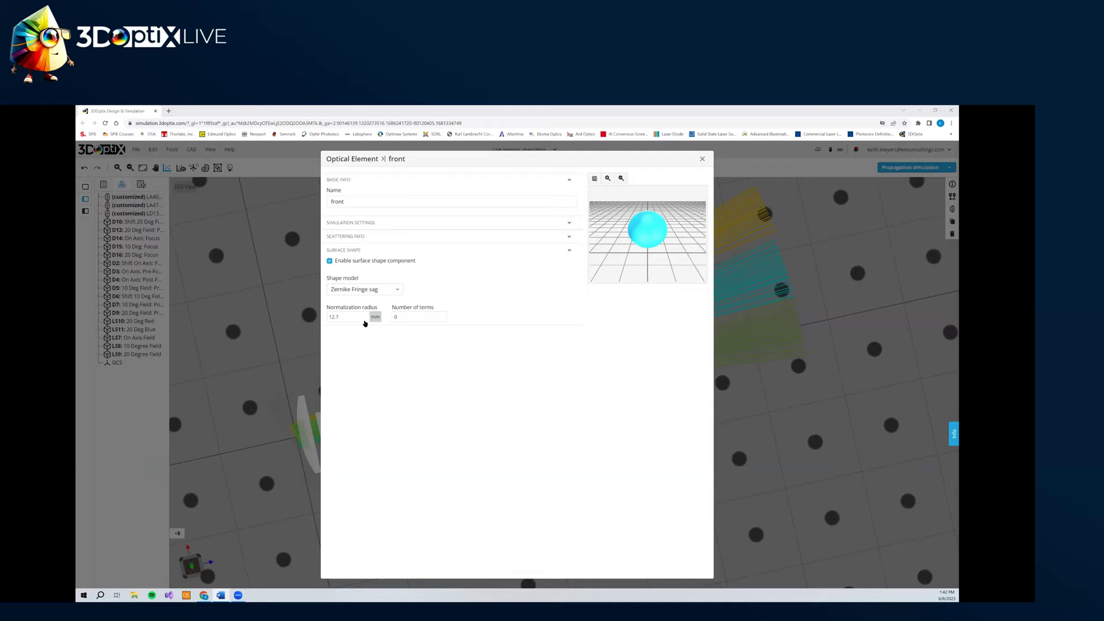
pyautogui.hotkey('alt', 'Tab')
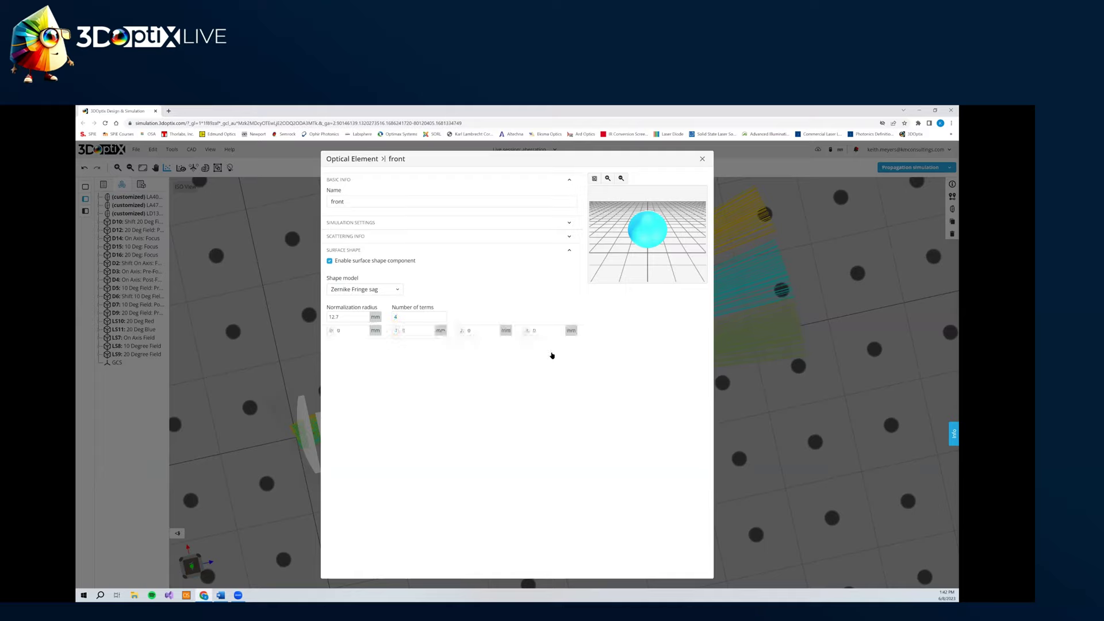
pyautogui.click(545, 331)
pyautogui.click(461, 379)
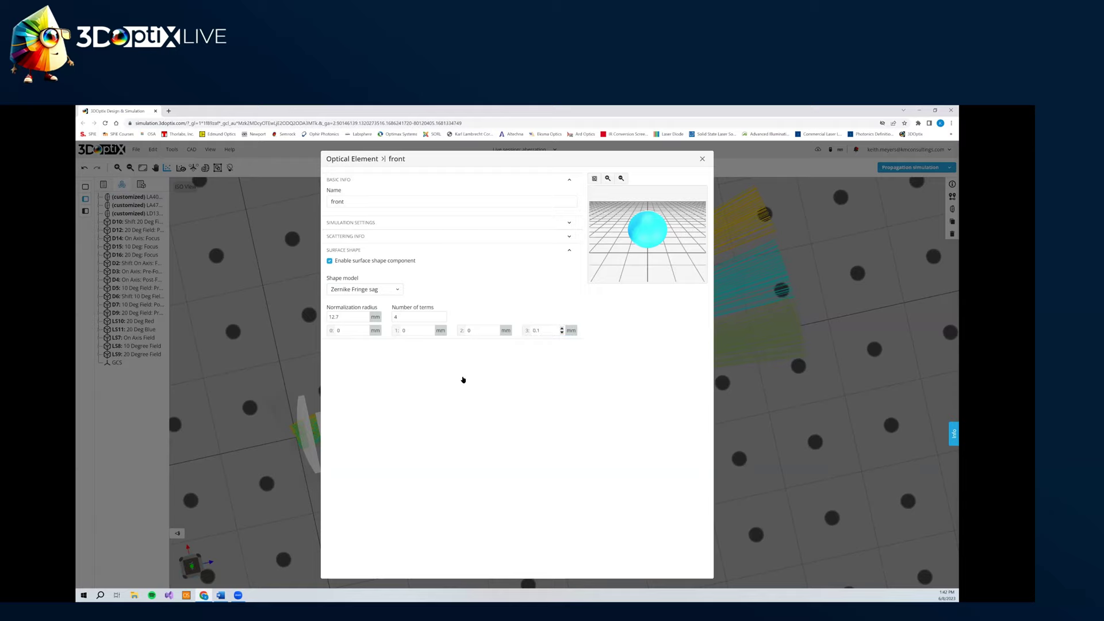
pyautogui.click(702, 160)
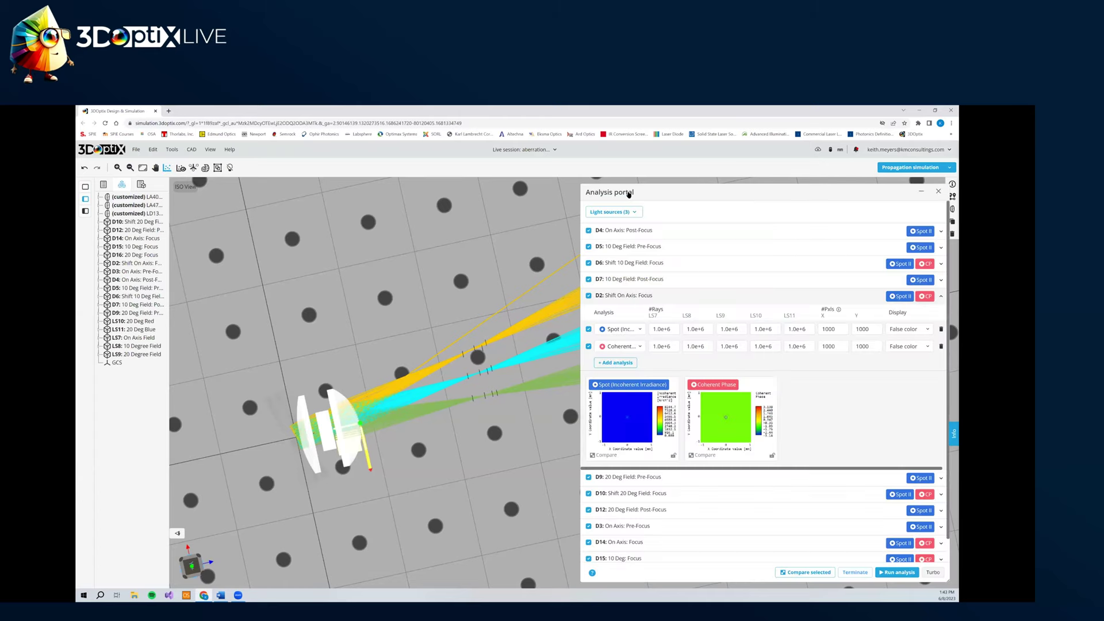
# - Collapse the D2 entry in the analysis portal and run the analysis for all selected detectors
pyautogui.moveTo(628, 195); pyautogui.dragTo(621, 195)
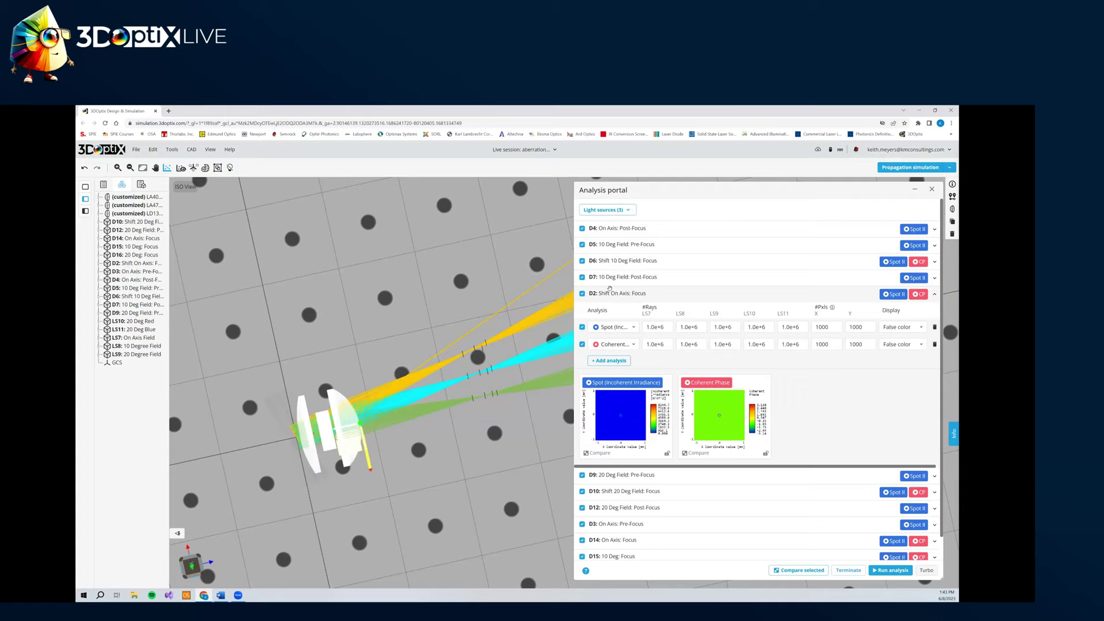
pyautogui.click(613, 293)
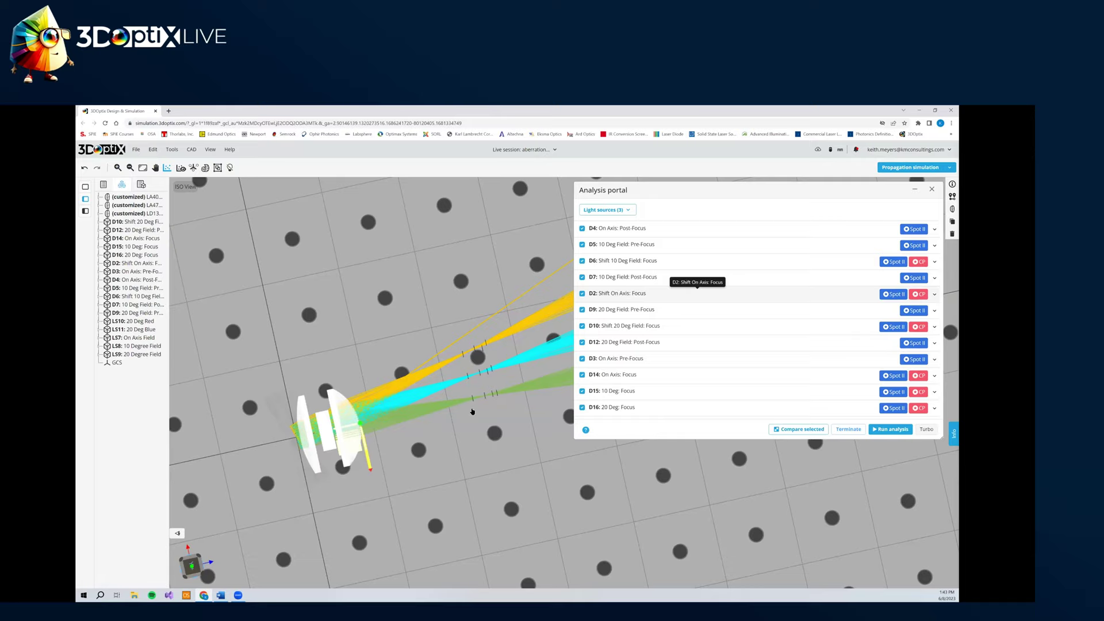
pyautogui.scroll(5, 473, 412)
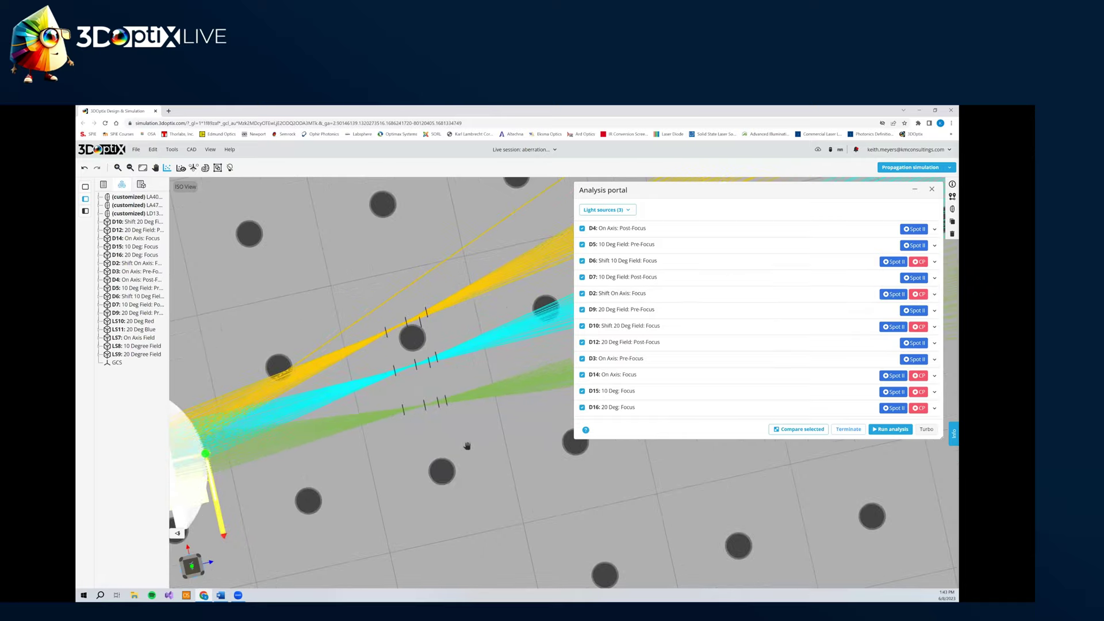
pyautogui.scroll(2, 483, 452)
pyautogui.scroll(3, 500, 458)
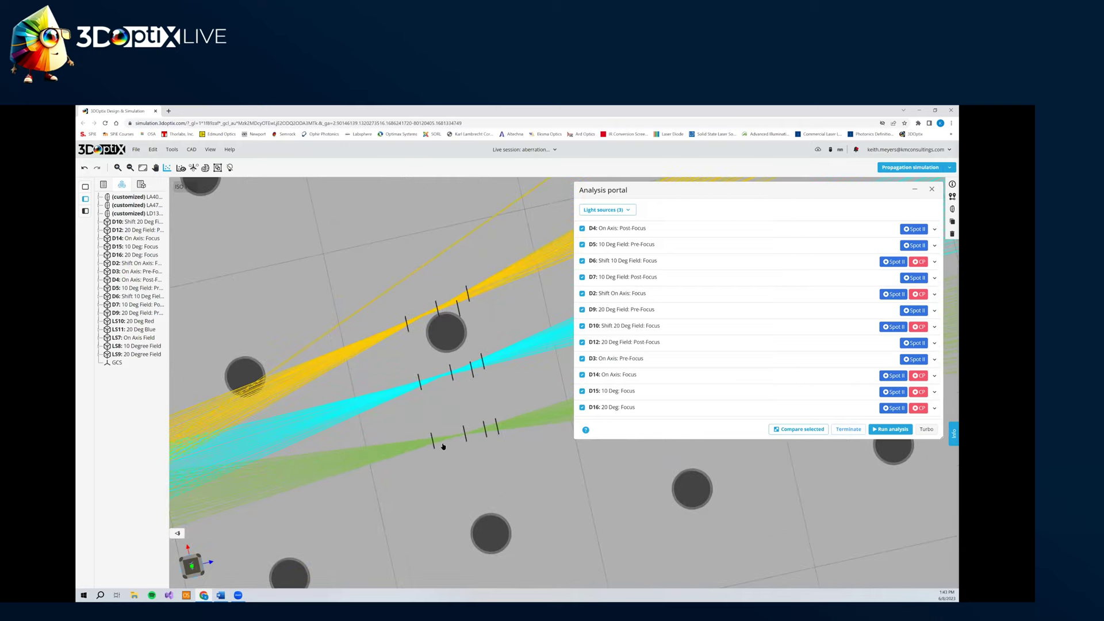
pyautogui.scroll(2, 426, 447)
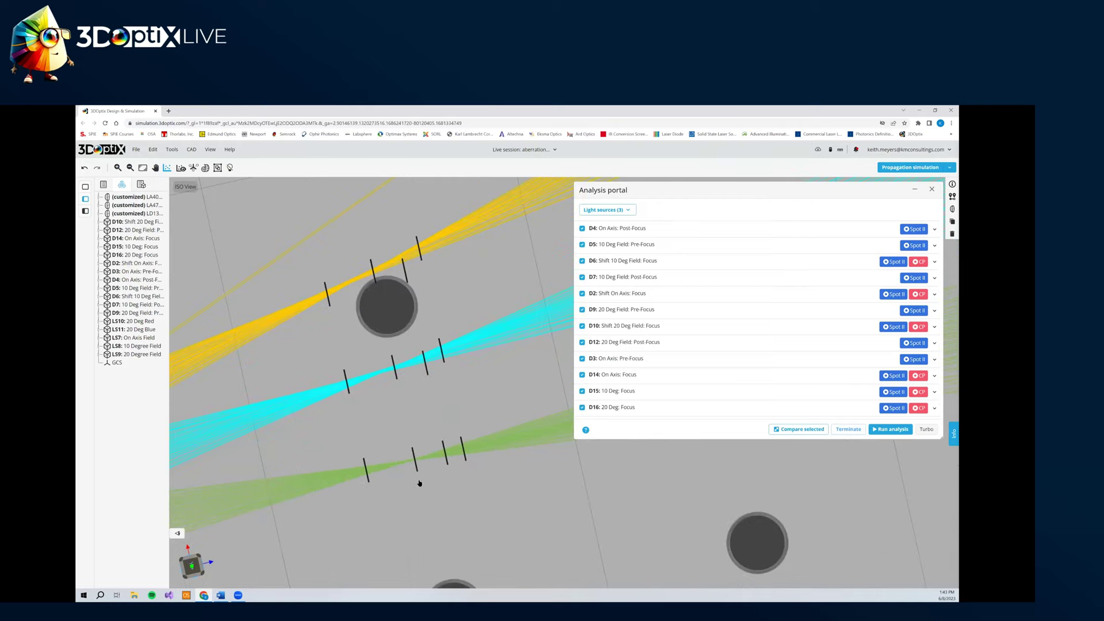
pyautogui.click(891, 429)
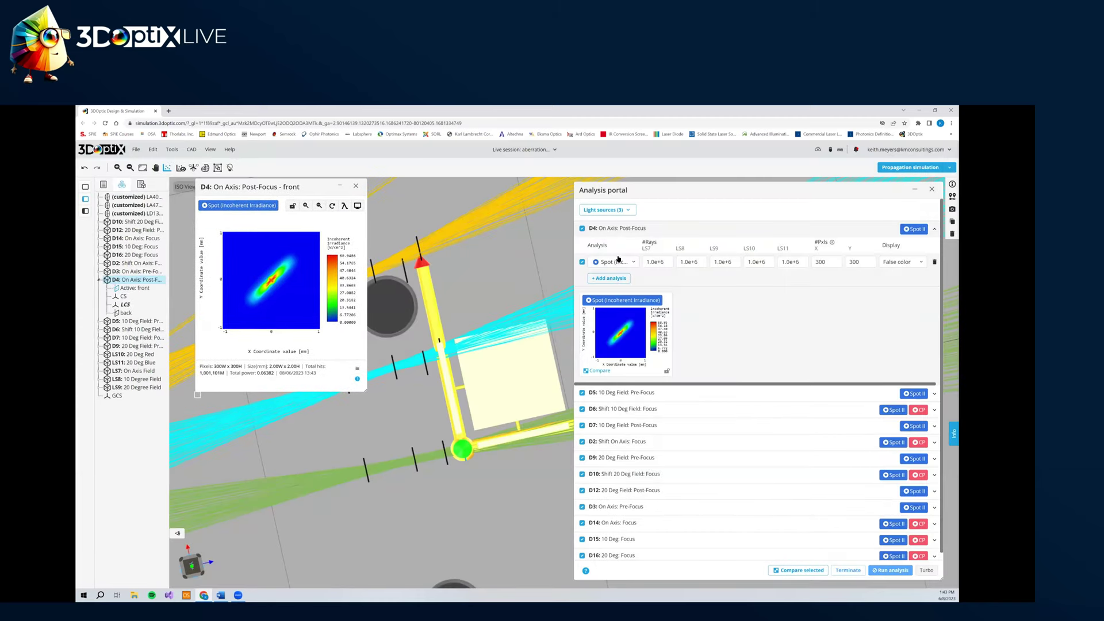
# - Open the on-axis D14 focus spot and coherent phase plots and arrange them beside the D4 post-focus spot plot
pyautogui.click(618, 230)
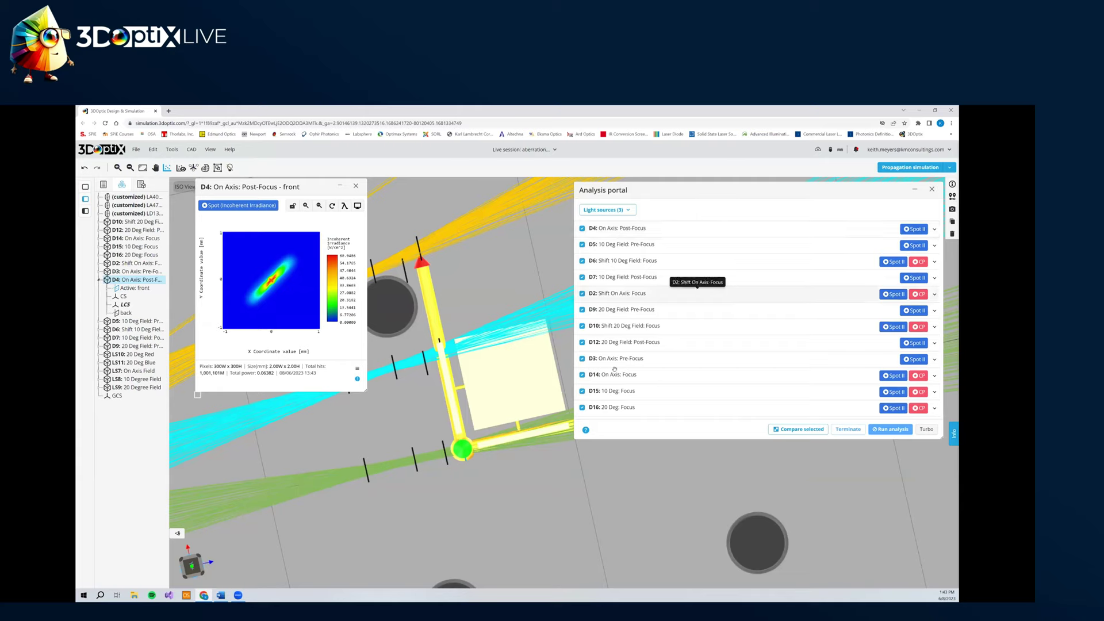
pyautogui.click(618, 374)
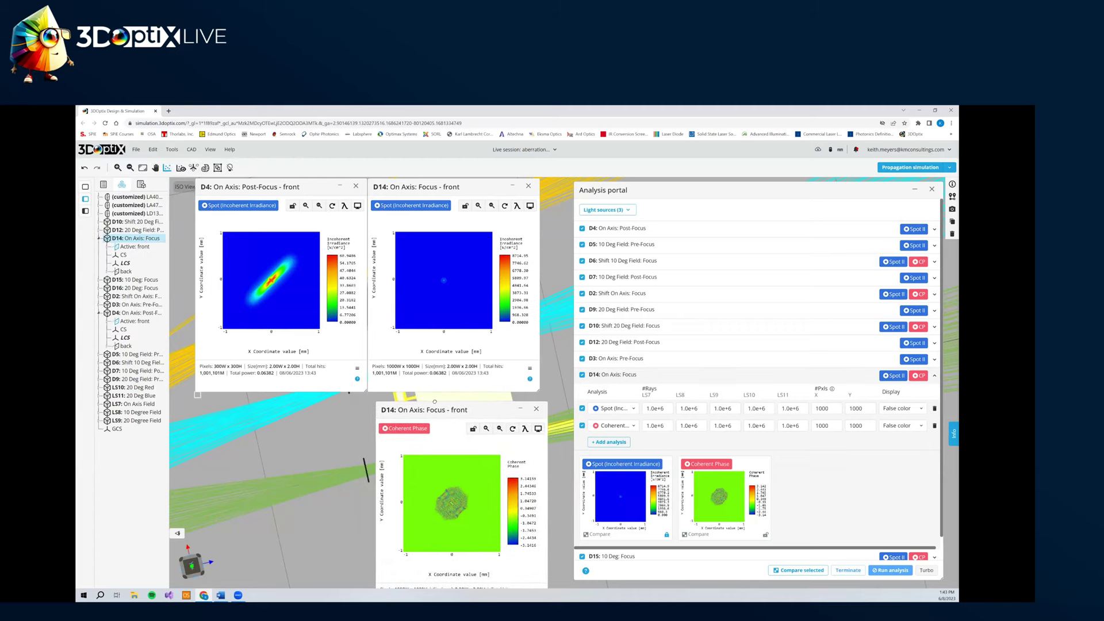
pyautogui.click(629, 373)
# - Open the on-axis D3 pre-focus spot plot beside the D14 spot plot and zoom in on the D14 focused spot
pyautogui.click(628, 359)
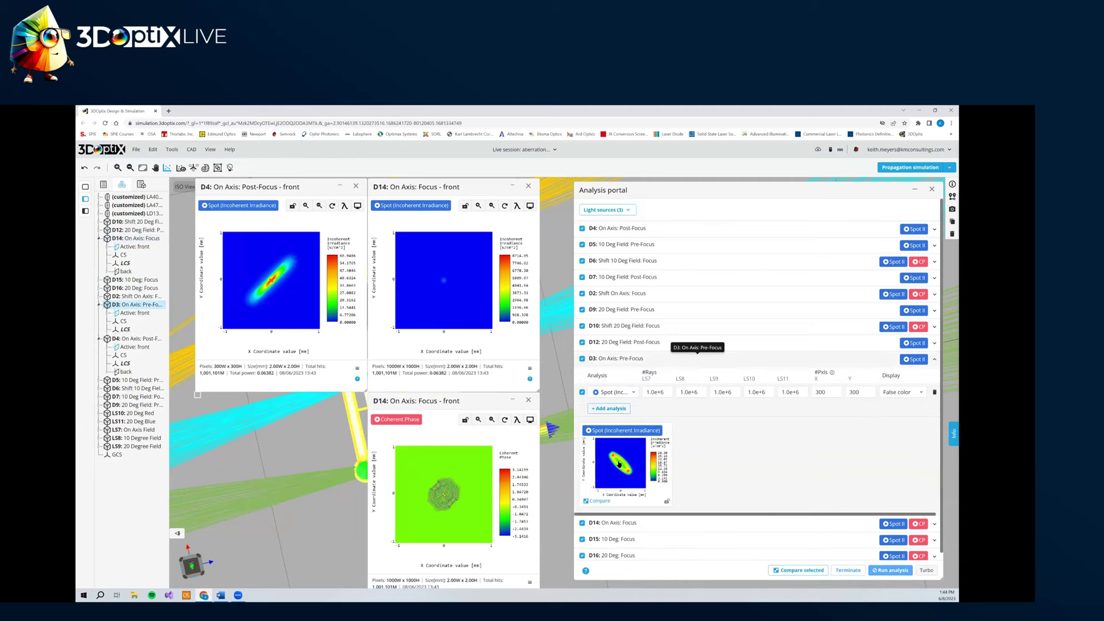
pyautogui.click(627, 461)
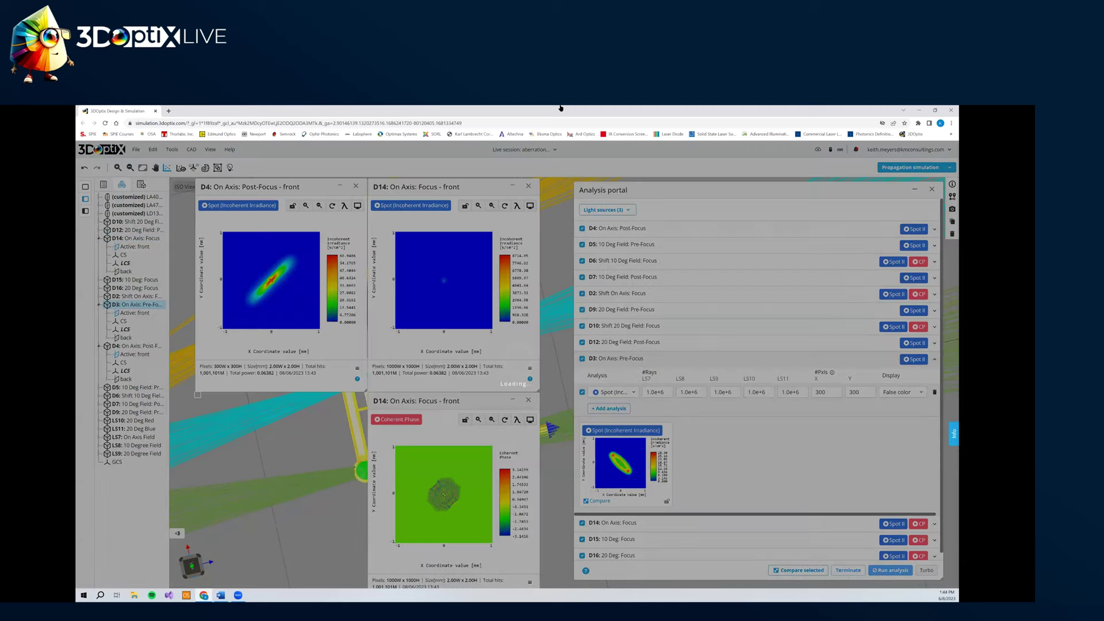
pyautogui.click(638, 363)
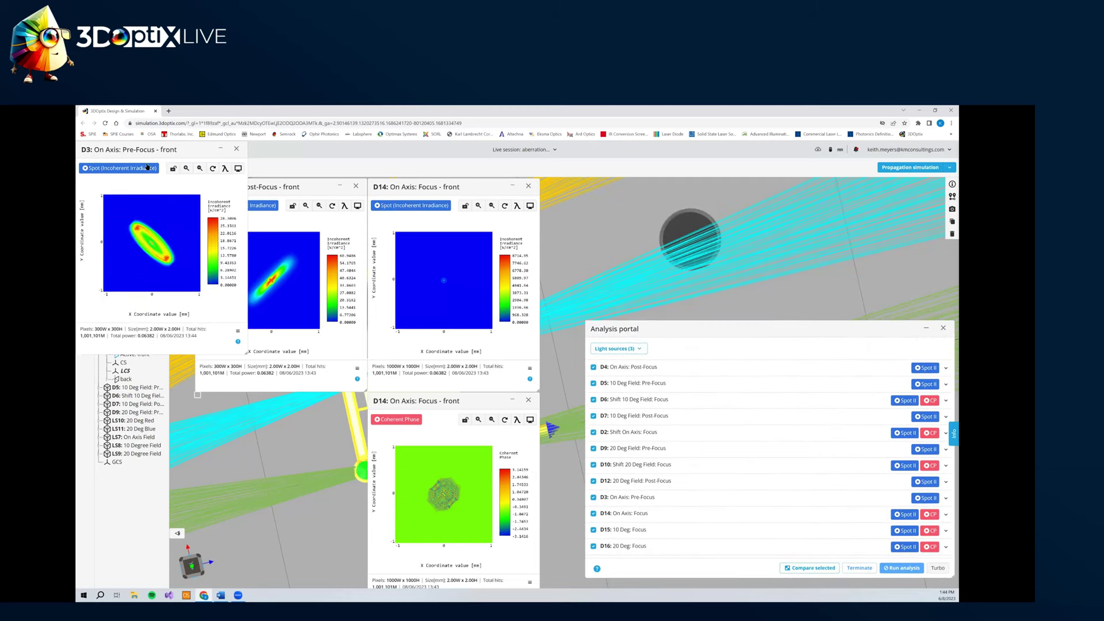
pyautogui.moveTo(103, 149); pyautogui.dragTo(567, 186)
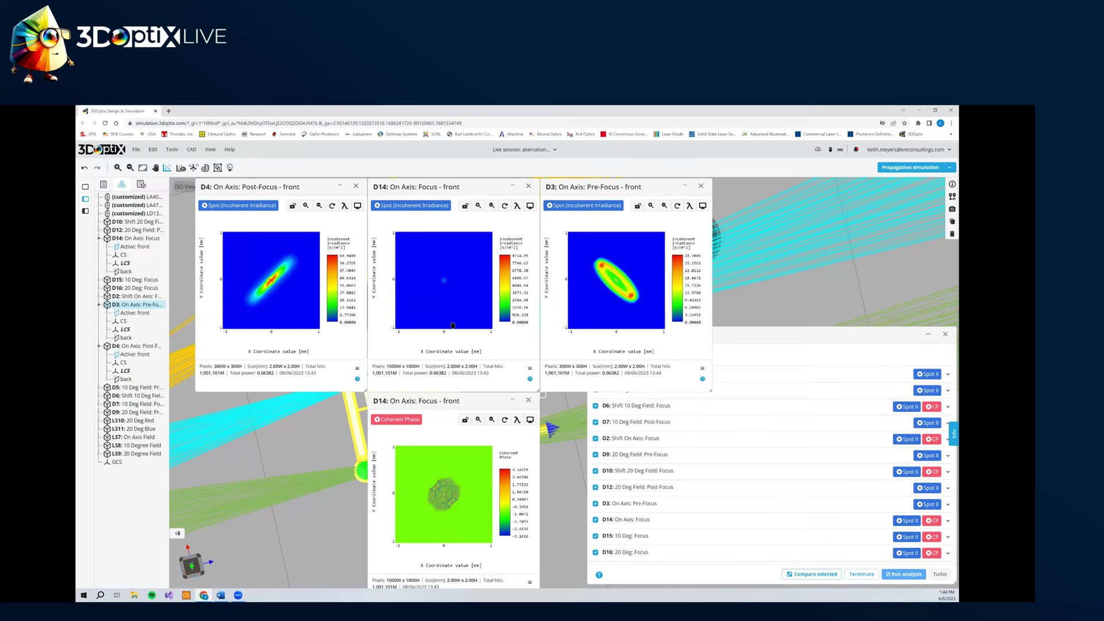
pyautogui.moveTo(452, 325)
pyautogui.scroll(3, 447, 290)
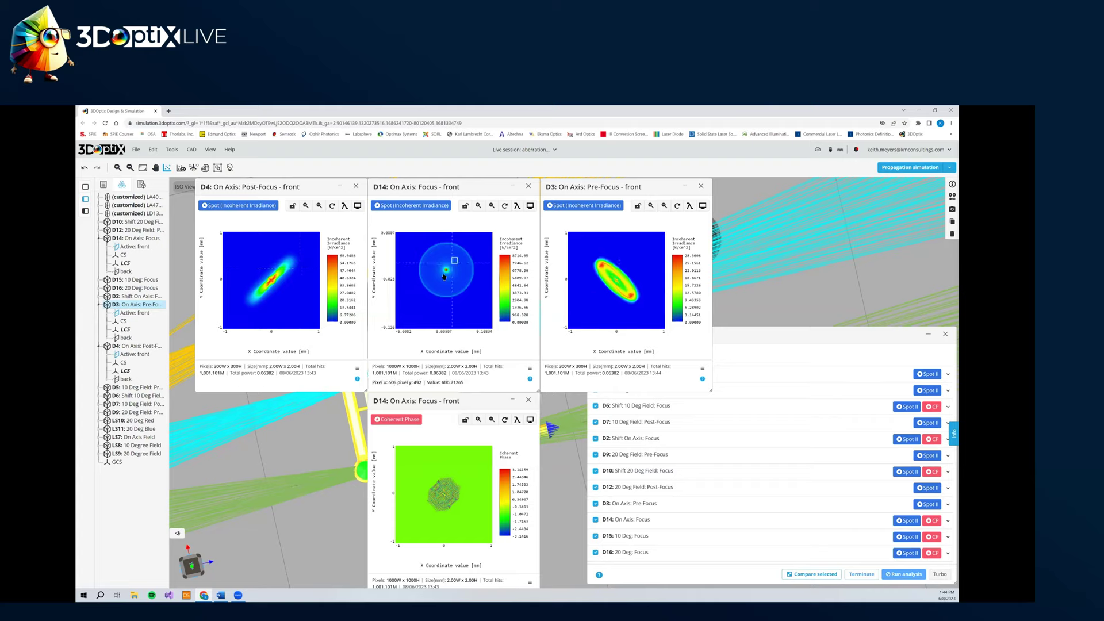
# - Zoom in on the D14 focus spot and arrange the on-axis spot plots in the order D3 pre-focus, D14 focus, D4 post-focus
pyautogui.scroll(3, 441, 274)
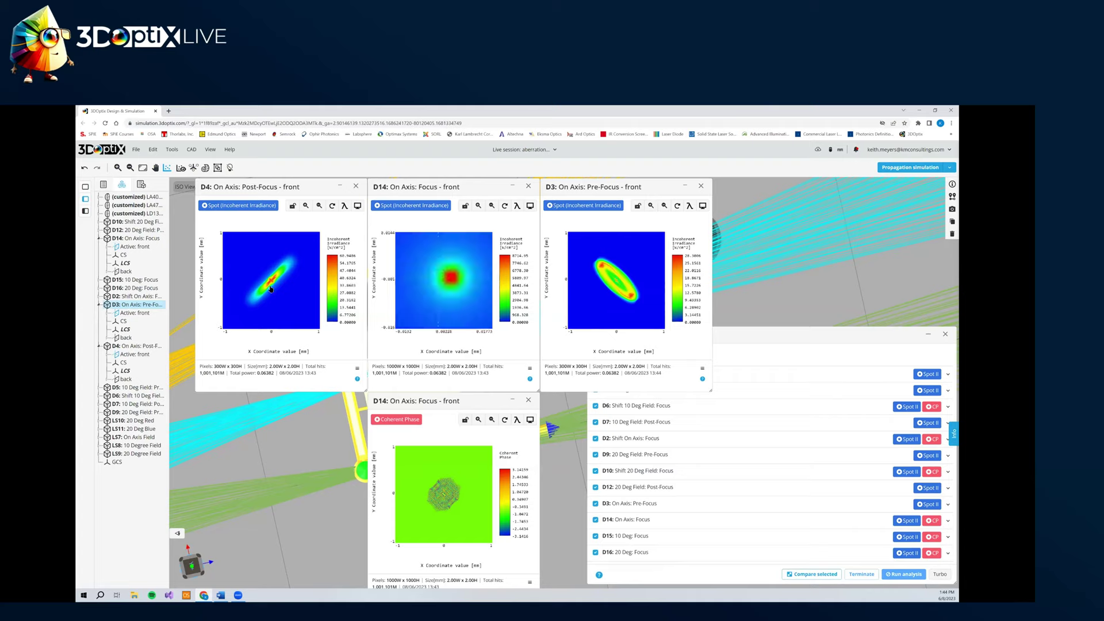
pyautogui.moveTo(271, 281)
pyautogui.moveTo(581, 187); pyautogui.dragTo(276, 329)
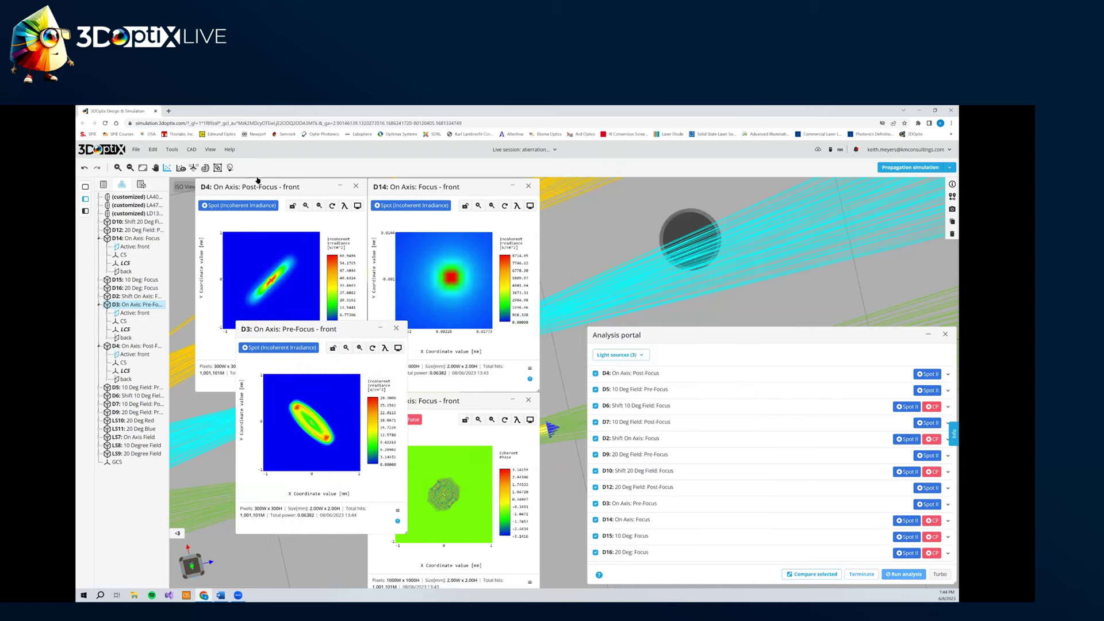
pyautogui.moveTo(263, 187); pyautogui.dragTo(597, 186)
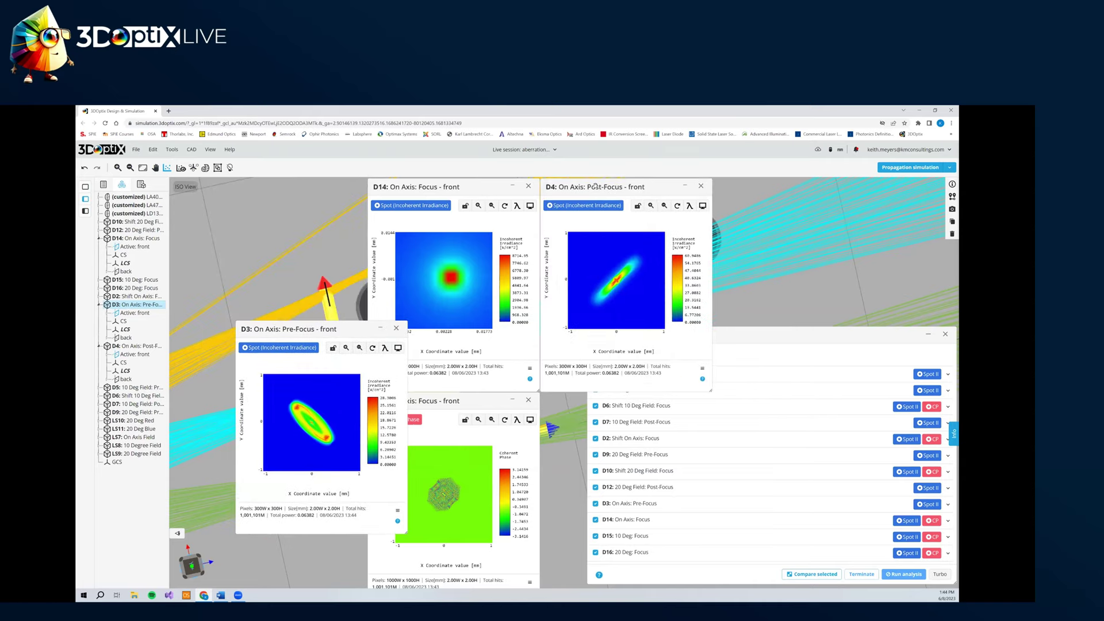
pyautogui.moveTo(328, 330); pyautogui.dragTo(288, 187)
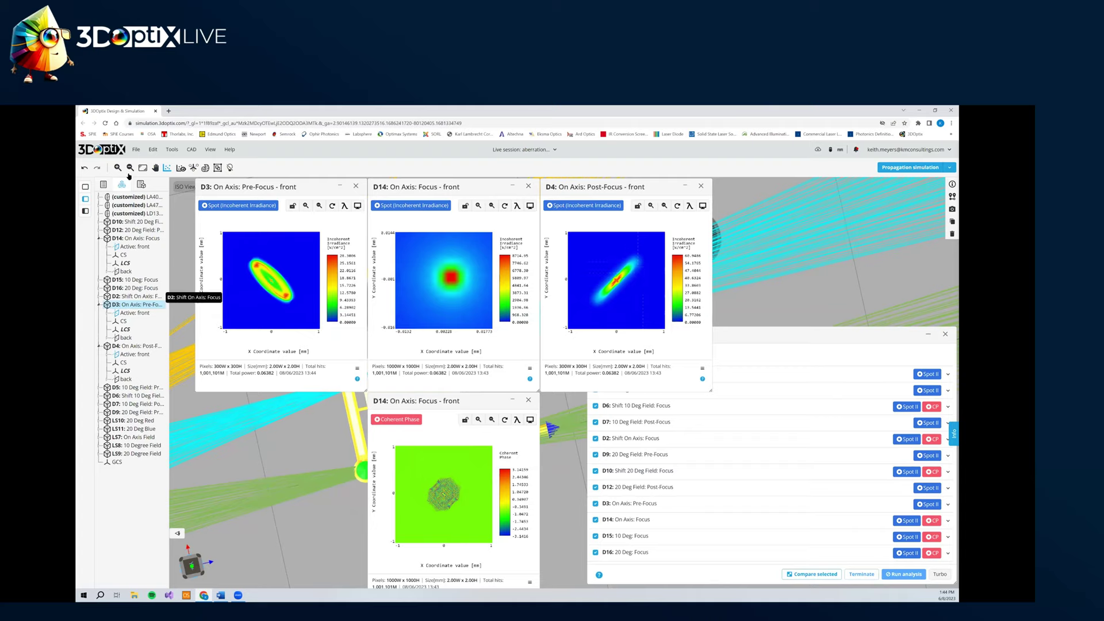
# - Open the front surface settings of the customized LA4052 plano-convex lens and minimize the plot windows covering them
pyautogui.click(136, 198)
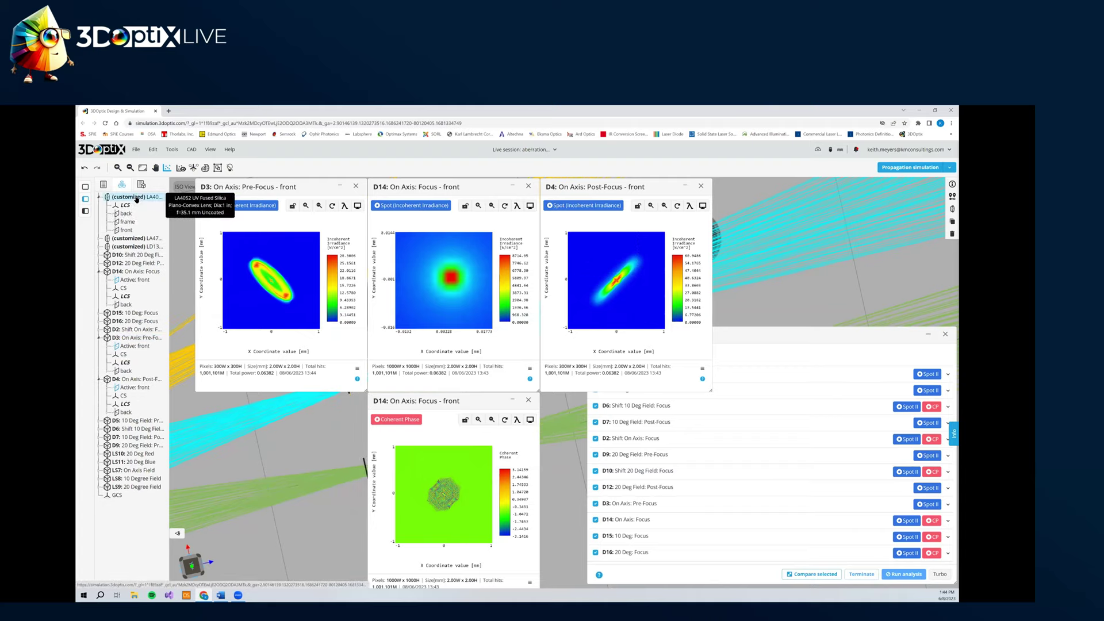
pyautogui.rightClick(138, 199)
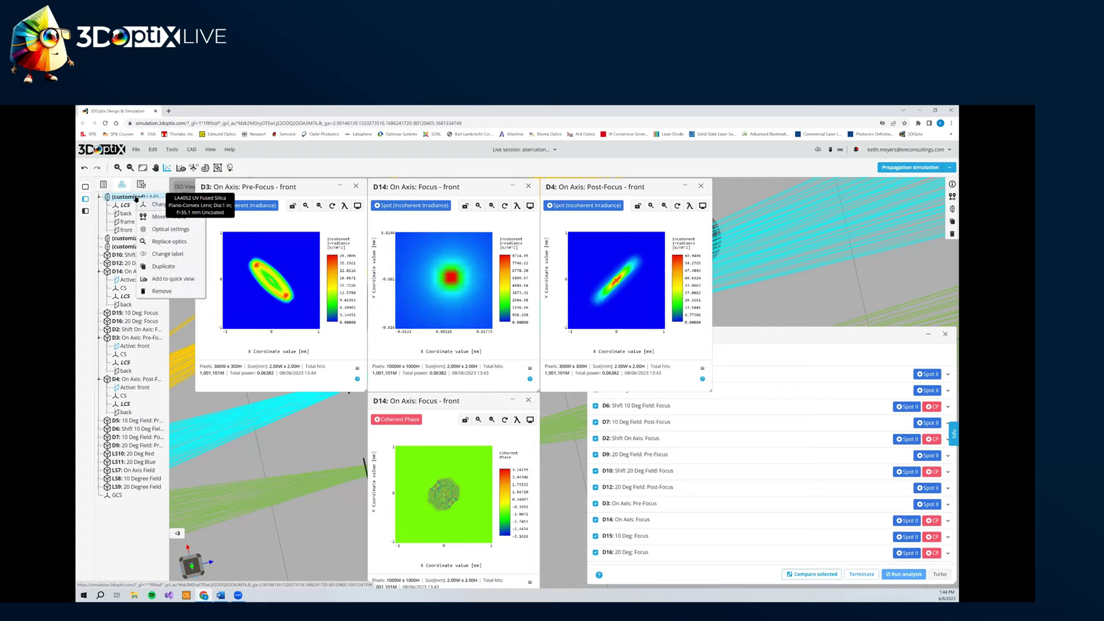
pyautogui.click(170, 230)
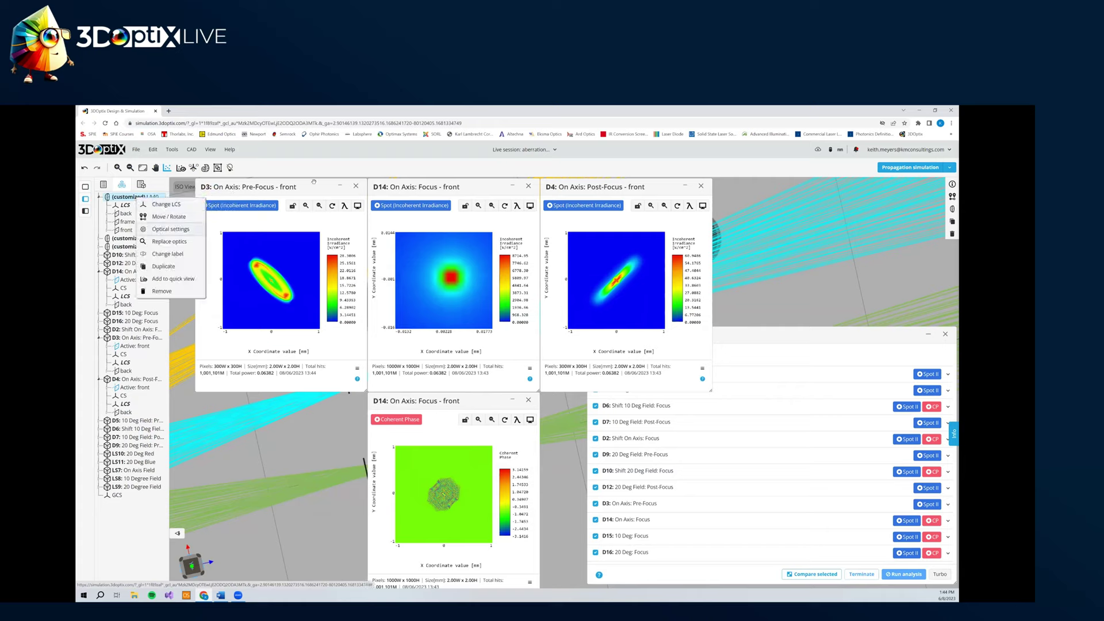
pyautogui.click(513, 186)
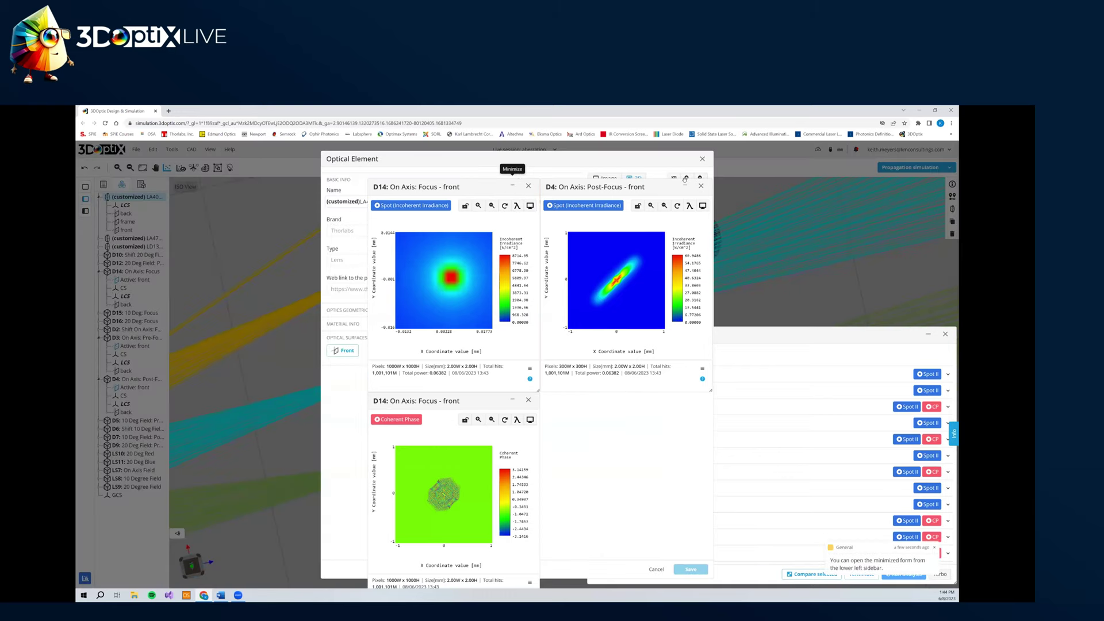
pyautogui.click(512, 401)
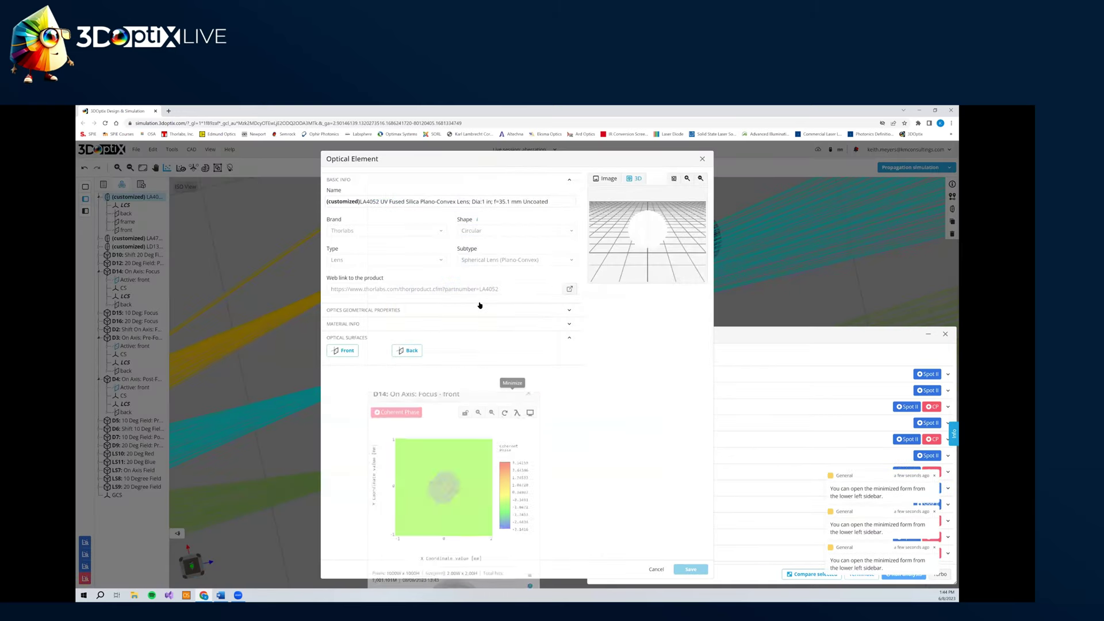
pyautogui.click(344, 351)
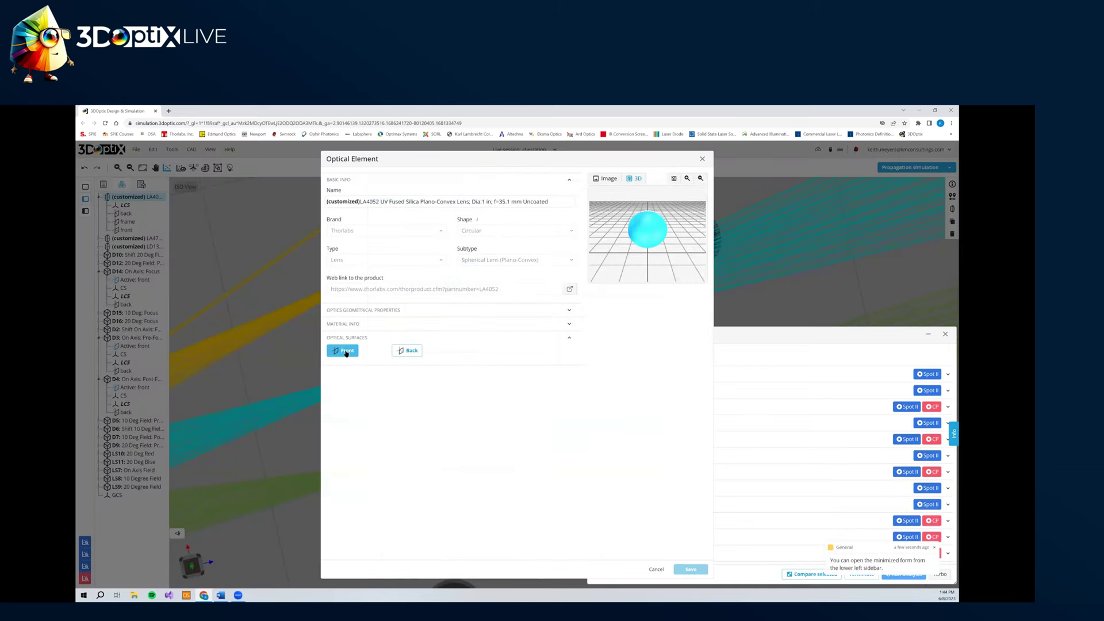
# - Increase the Zernike Fringe sag number of terms to 6 and reset term 3 to 0 mm
pyautogui.click(404, 317)
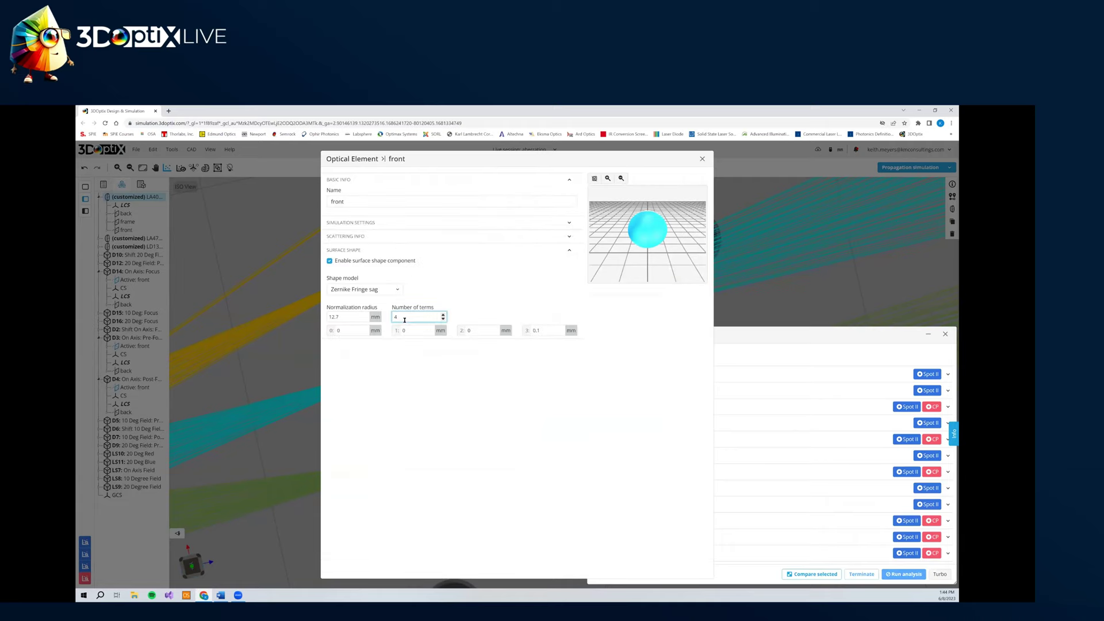
pyautogui.press('BackSpace')
pyautogui.press('Tab')
pyautogui.click(424, 343)
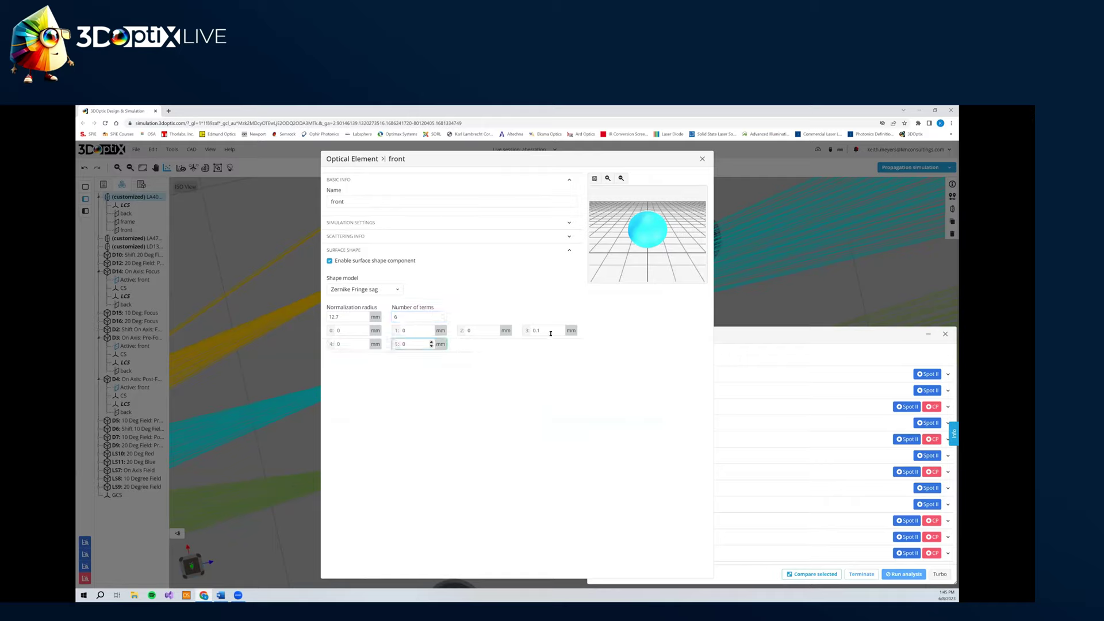
pyautogui.moveTo(550, 333); pyautogui.dragTo(514, 338)
pyautogui.write('0')
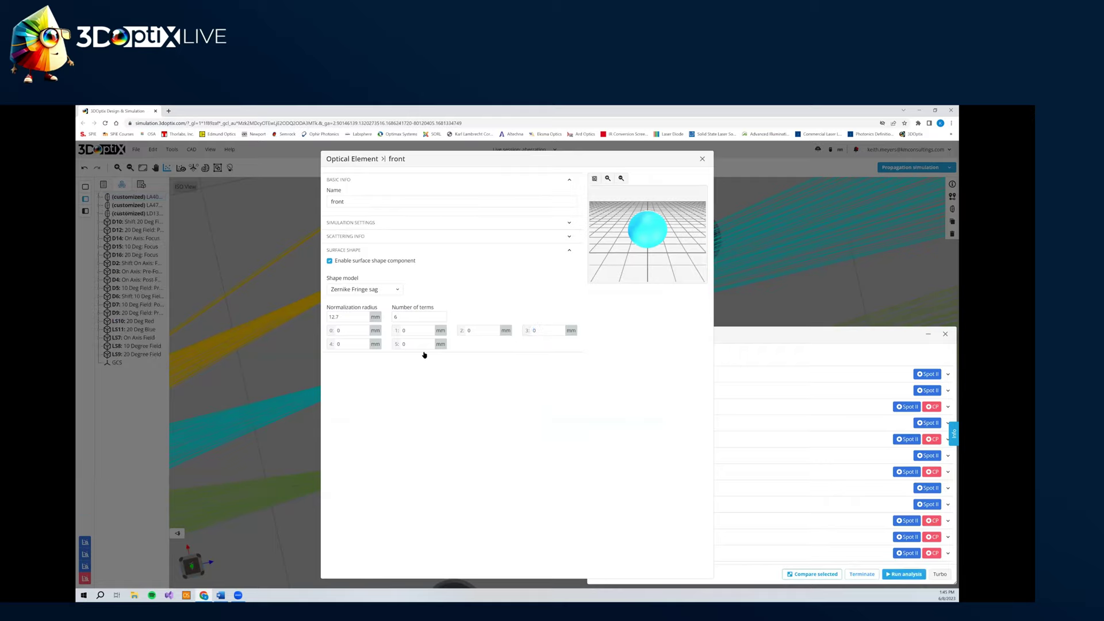
# - Set Zernike term 5 to 0.1 mm, close the optical settings, and run the analysis for the selected detectors
pyautogui.doubleClick(403, 344)
pyautogui.write('0.1')
pyautogui.click(463, 377)
pyautogui.click(702, 159)
pyautogui.click(904, 573)
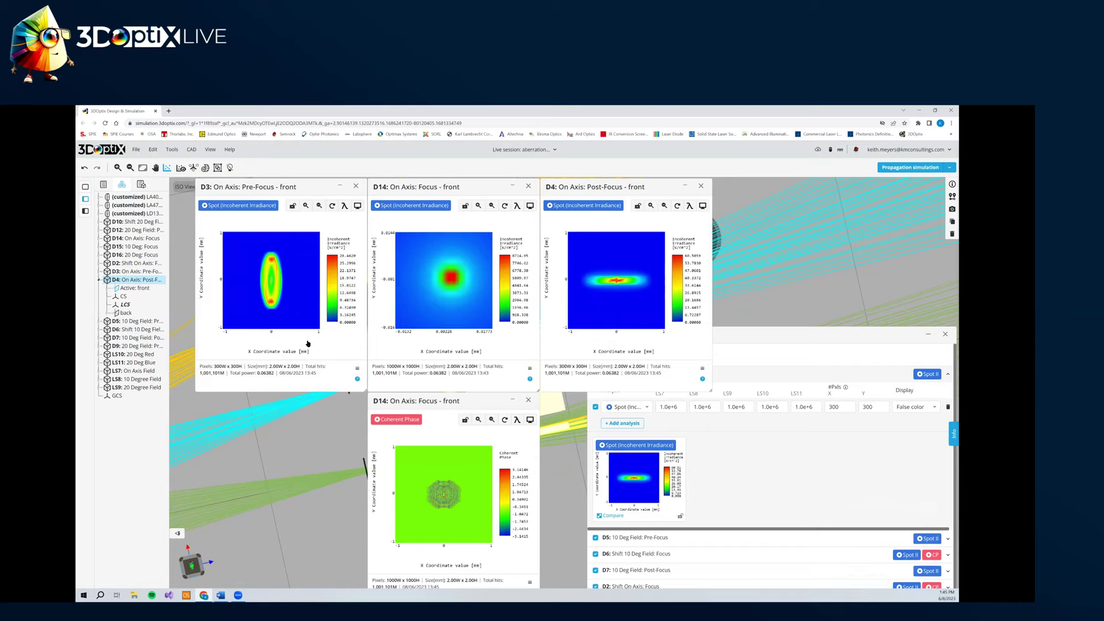
# - Minimize the spot and phase plots and reopen the front surface settings of the LA4052 lens
pyautogui.click(340, 185)
pyautogui.click(512, 186)
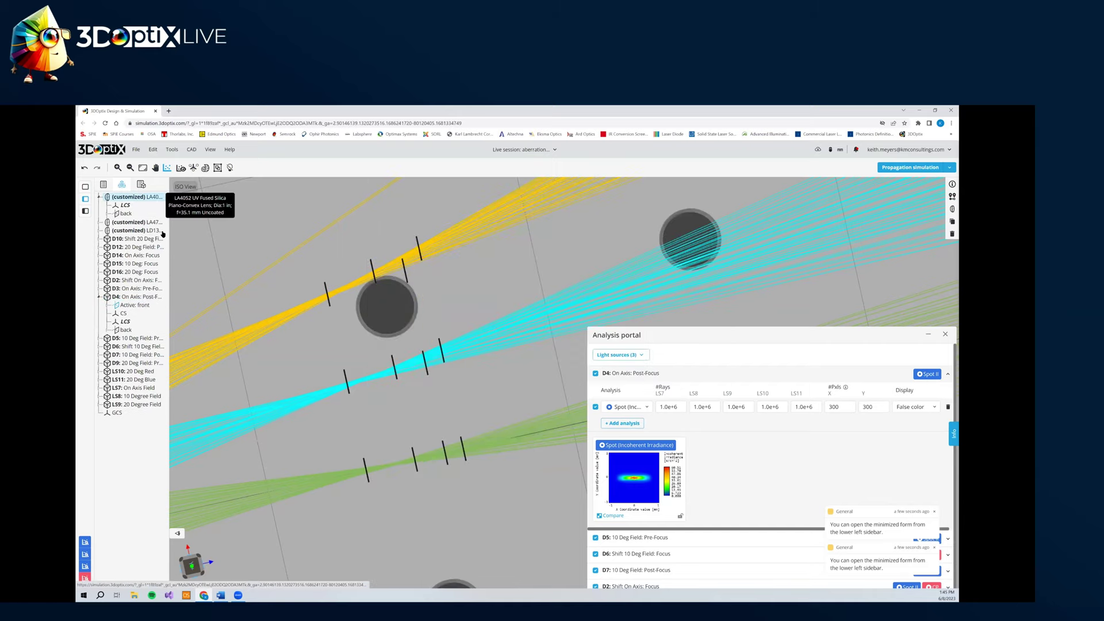
pyautogui.rightClick(127, 198)
pyautogui.click(160, 230)
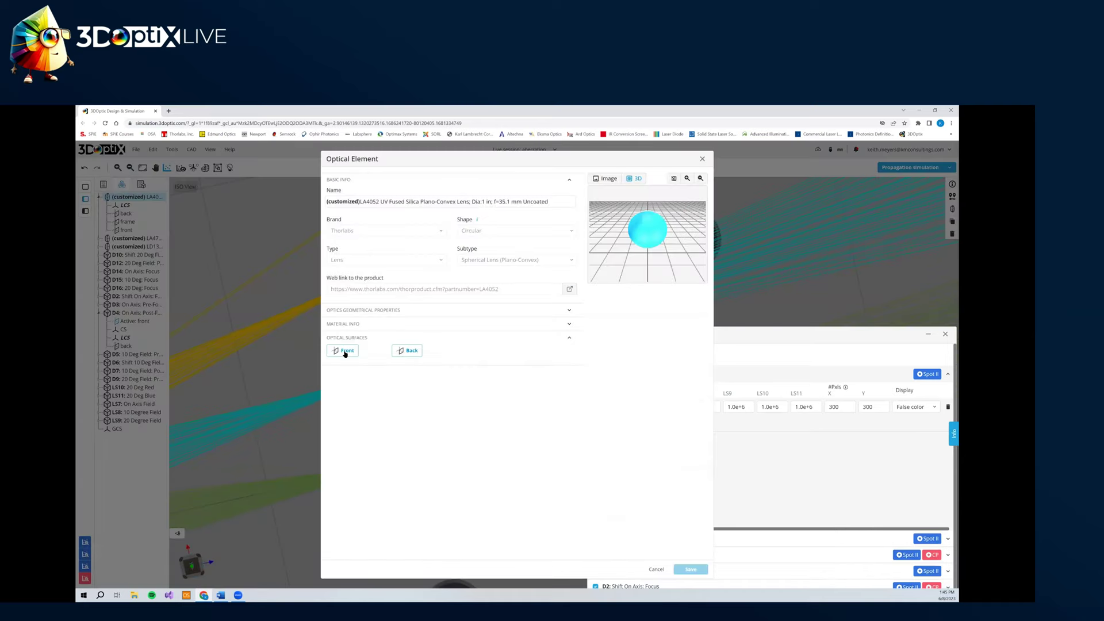
pyautogui.click(344, 350)
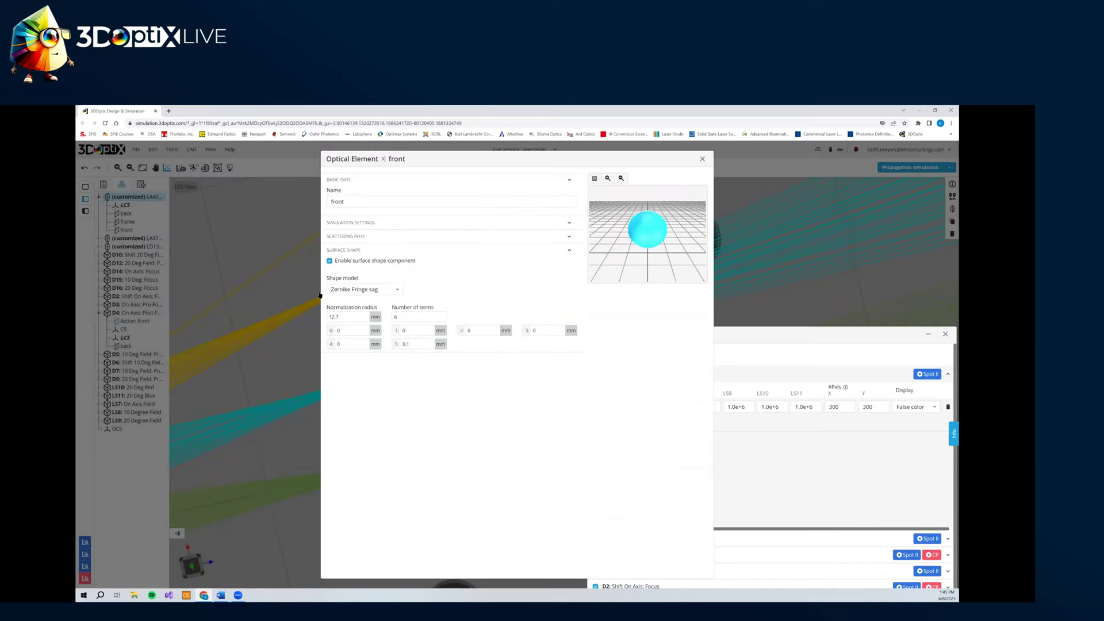
# - Set the Zernike number of terms to 9, reset term 5 to 0 mm, and set term 8 to 0.1 mm
pyautogui.click(443, 320)
pyautogui.write('8')
pyautogui.click(444, 316)
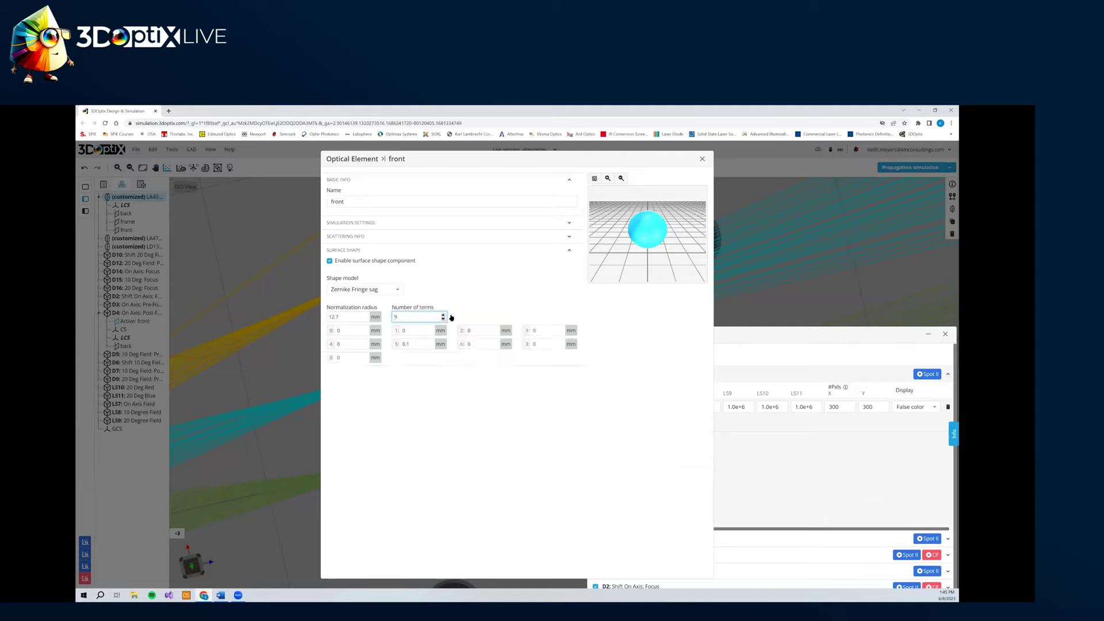
pyautogui.click(368, 359)
pyautogui.moveTo(426, 349); pyautogui.dragTo(354, 346)
pyautogui.write('0')
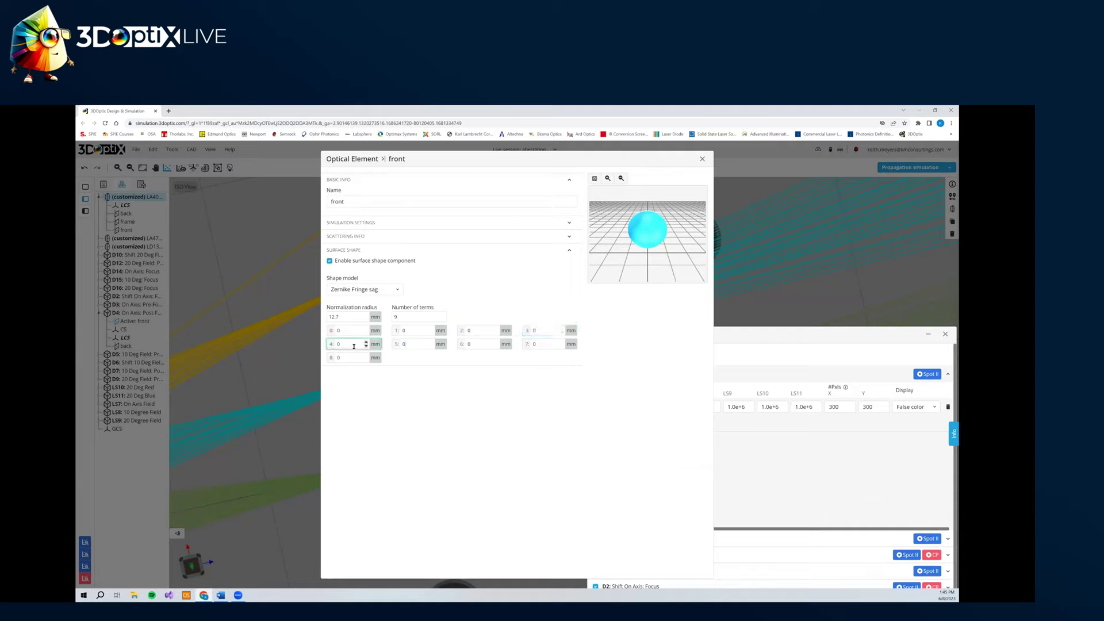
pyautogui.click(232, 396)
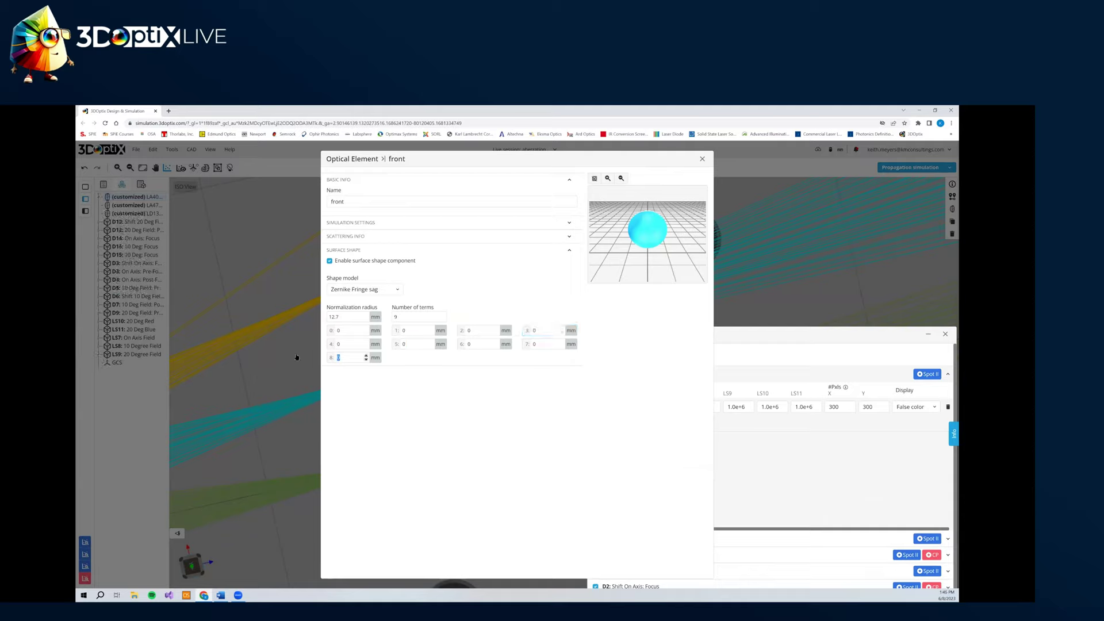
pyautogui.write('0.1')
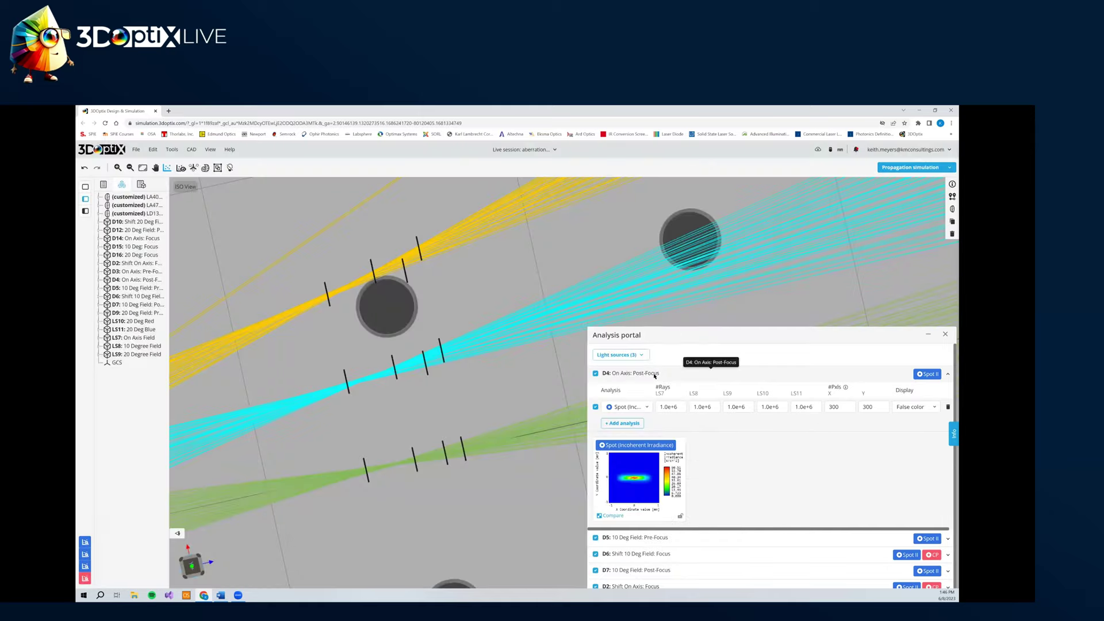
# - Collapse the D4 entry in the analysis portal, rerun the analysis for all selected detectors, and expand D4 again
pyautogui.click(655, 375)
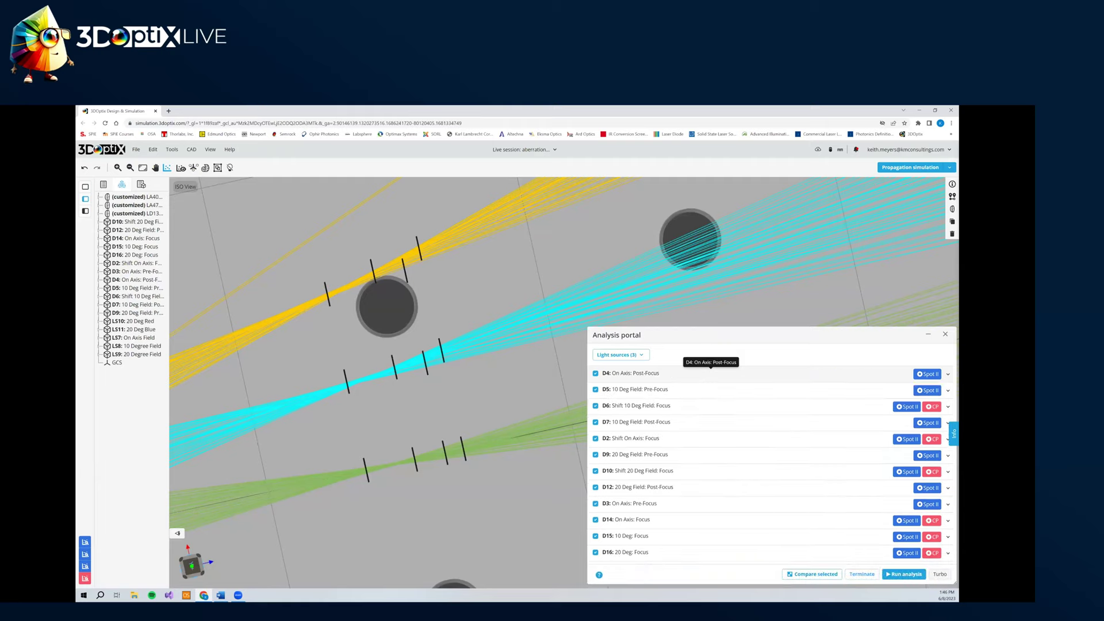
pyautogui.click(778, 380)
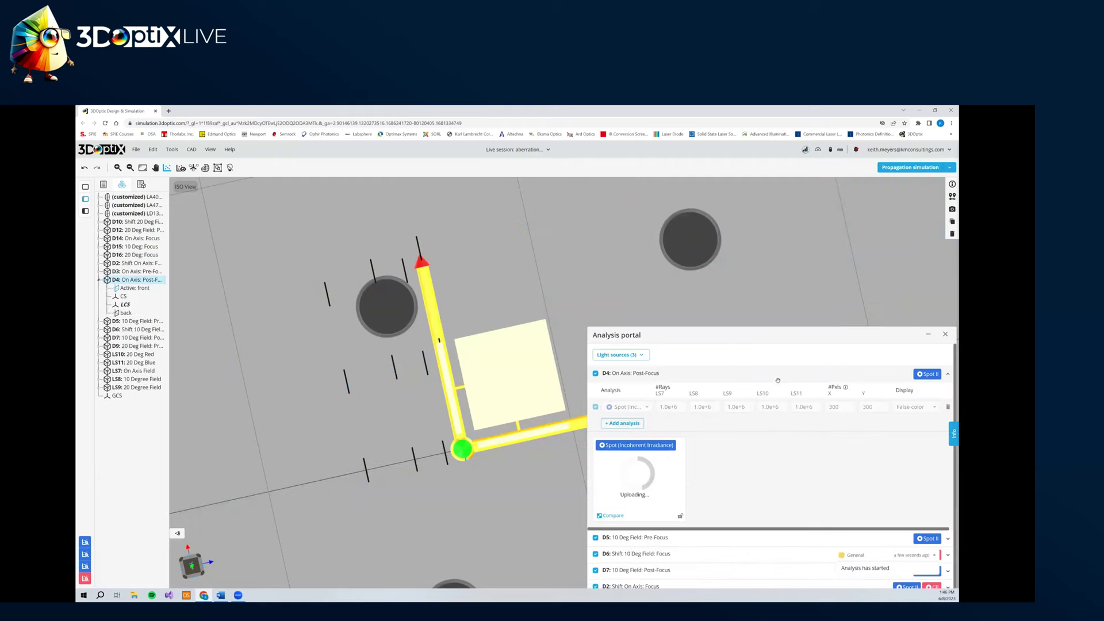